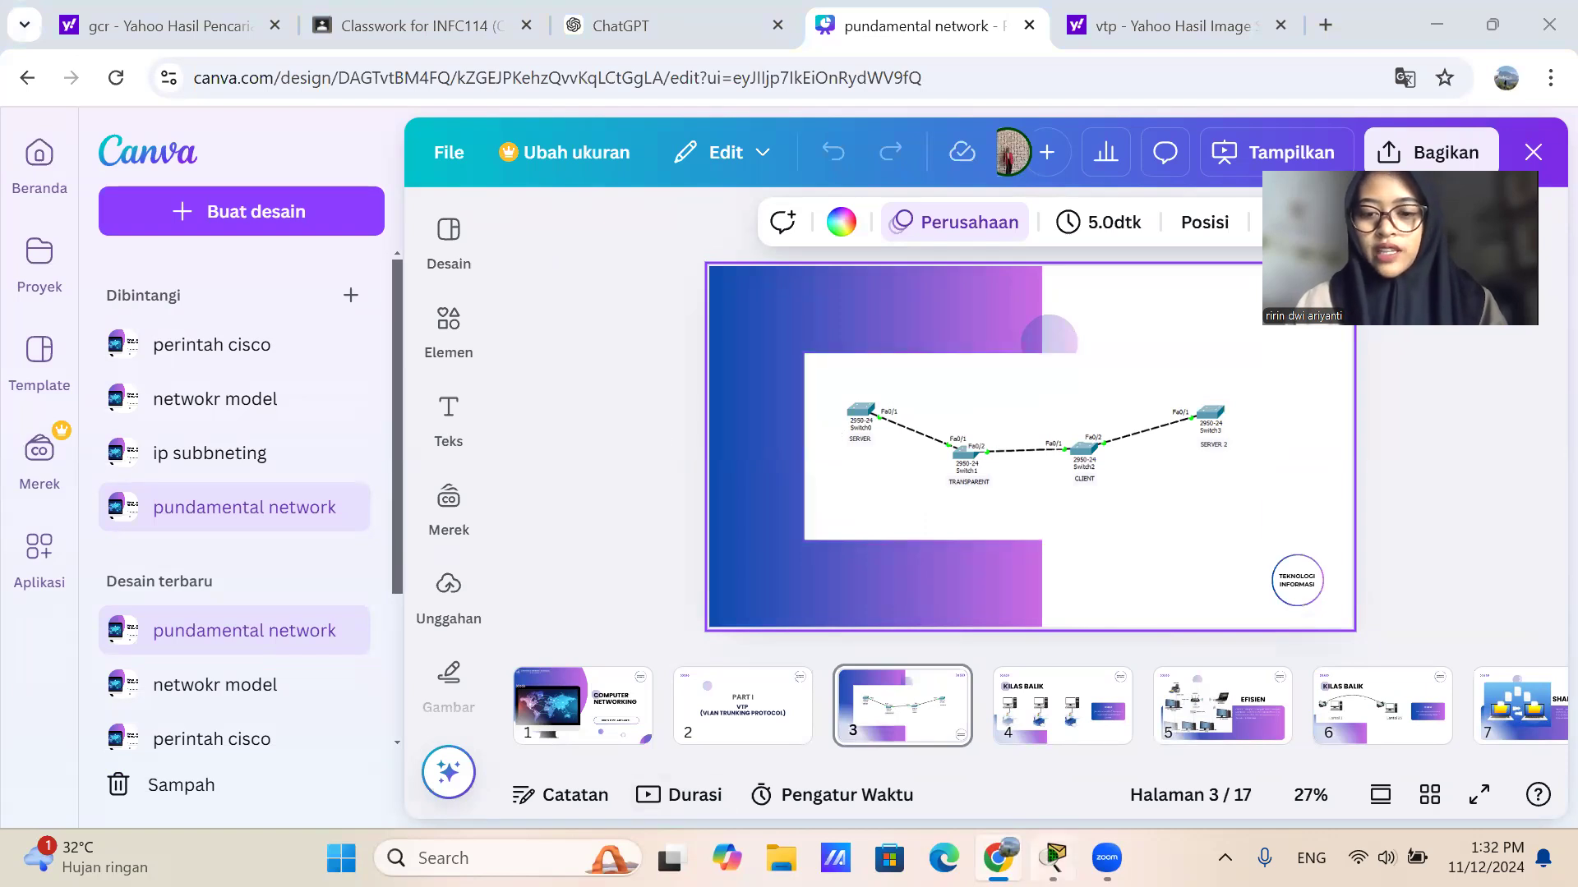
Switch to Cisco Packet Tracer and place four 2960 switches in a horizontal row on the empty logical workspace.
click(1054, 858)
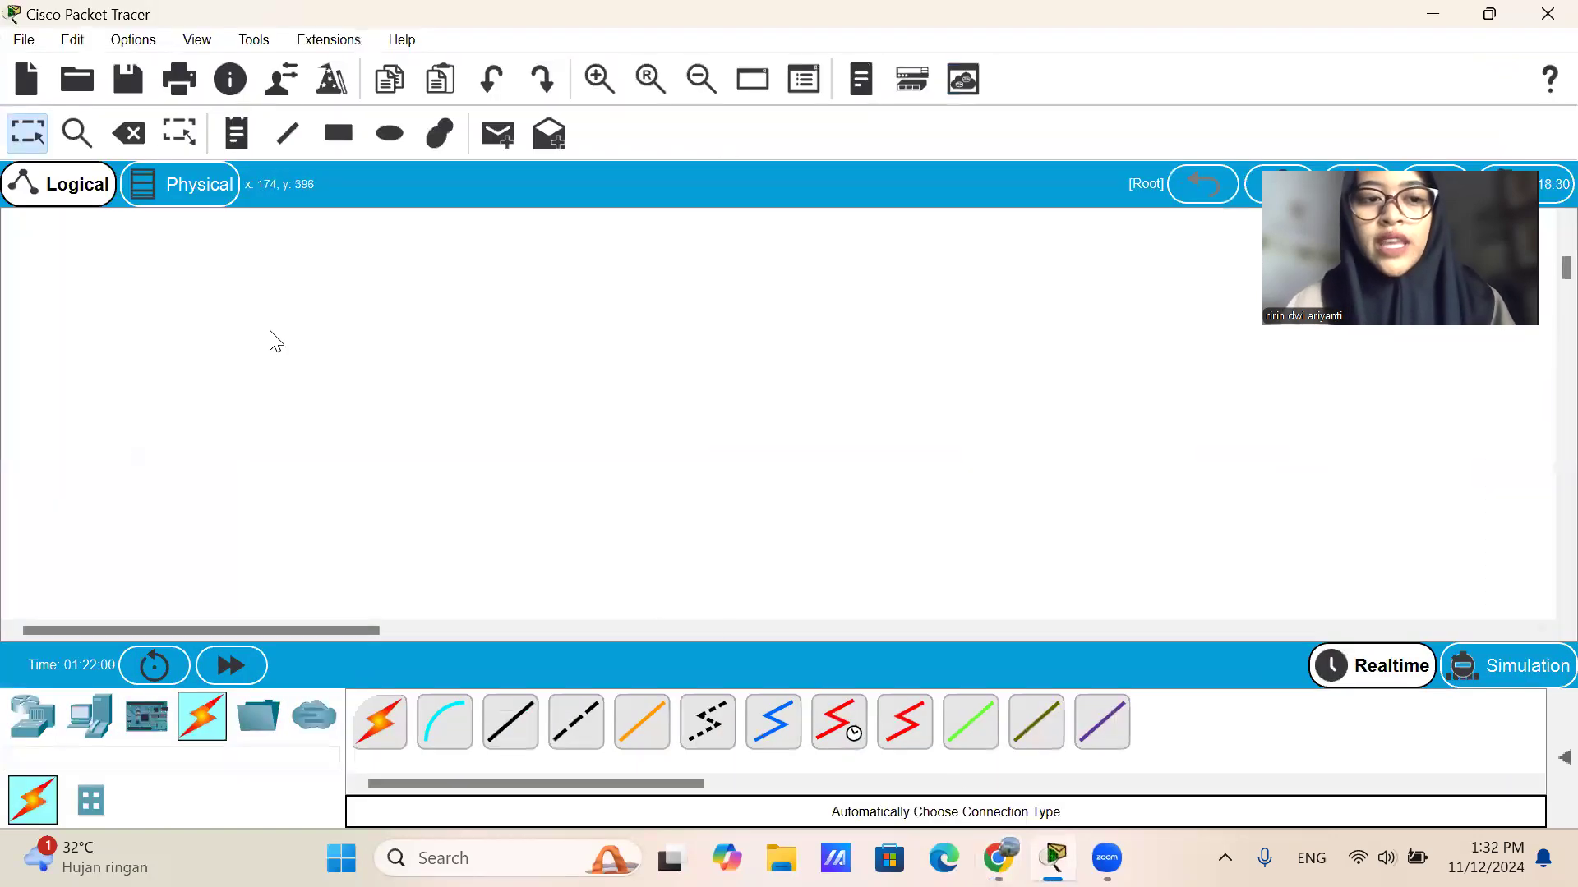
key(XF86AudioRaiseVolume)
key(XF86AudioRaiseVolume)
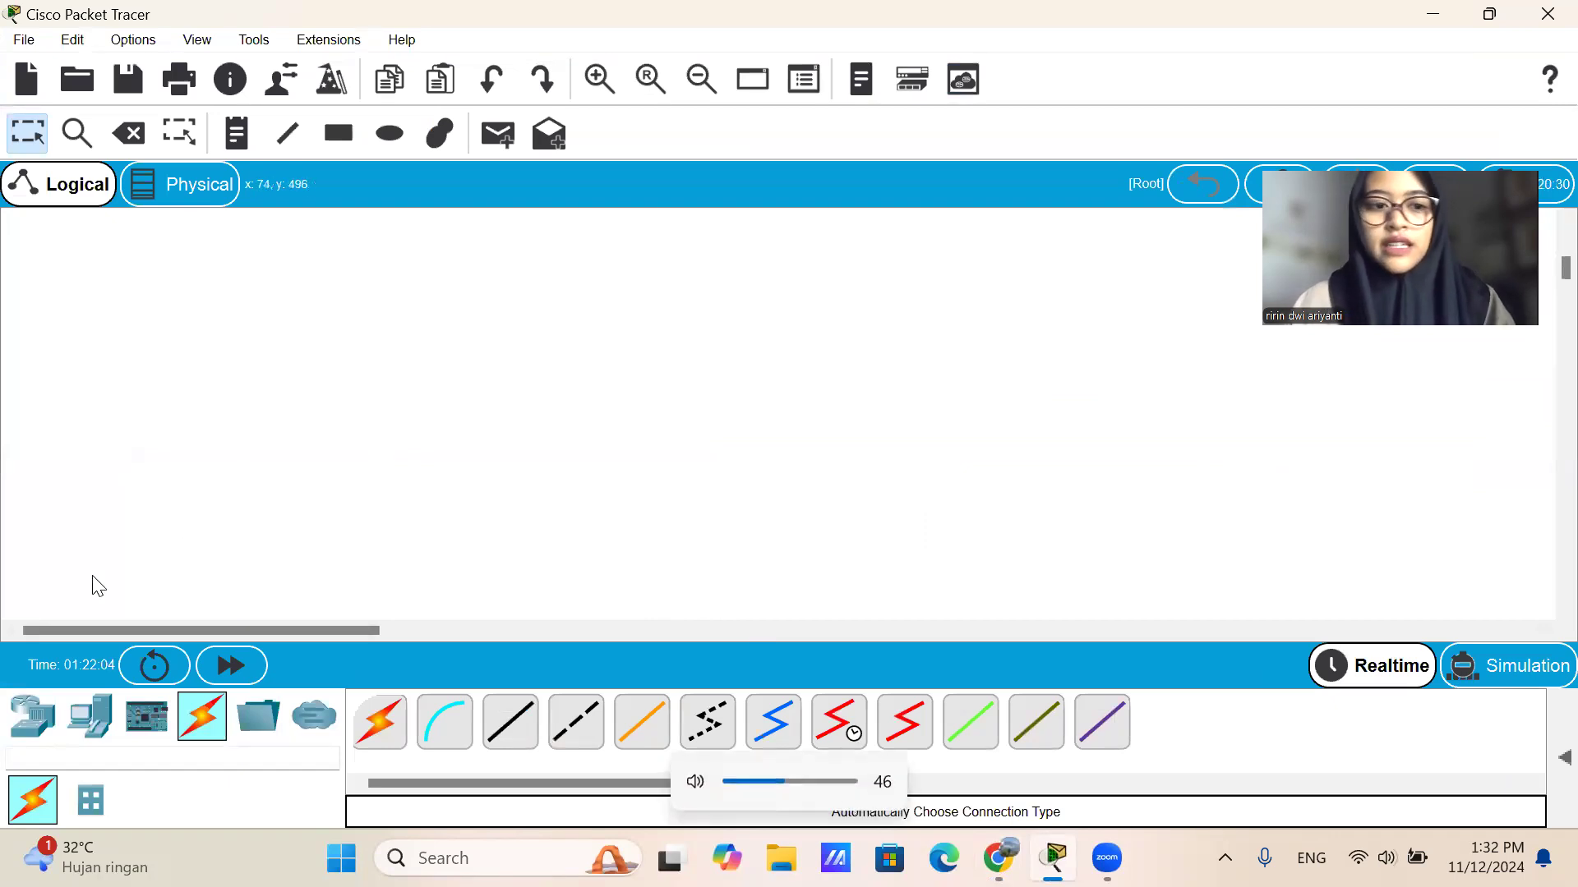
click(33, 716)
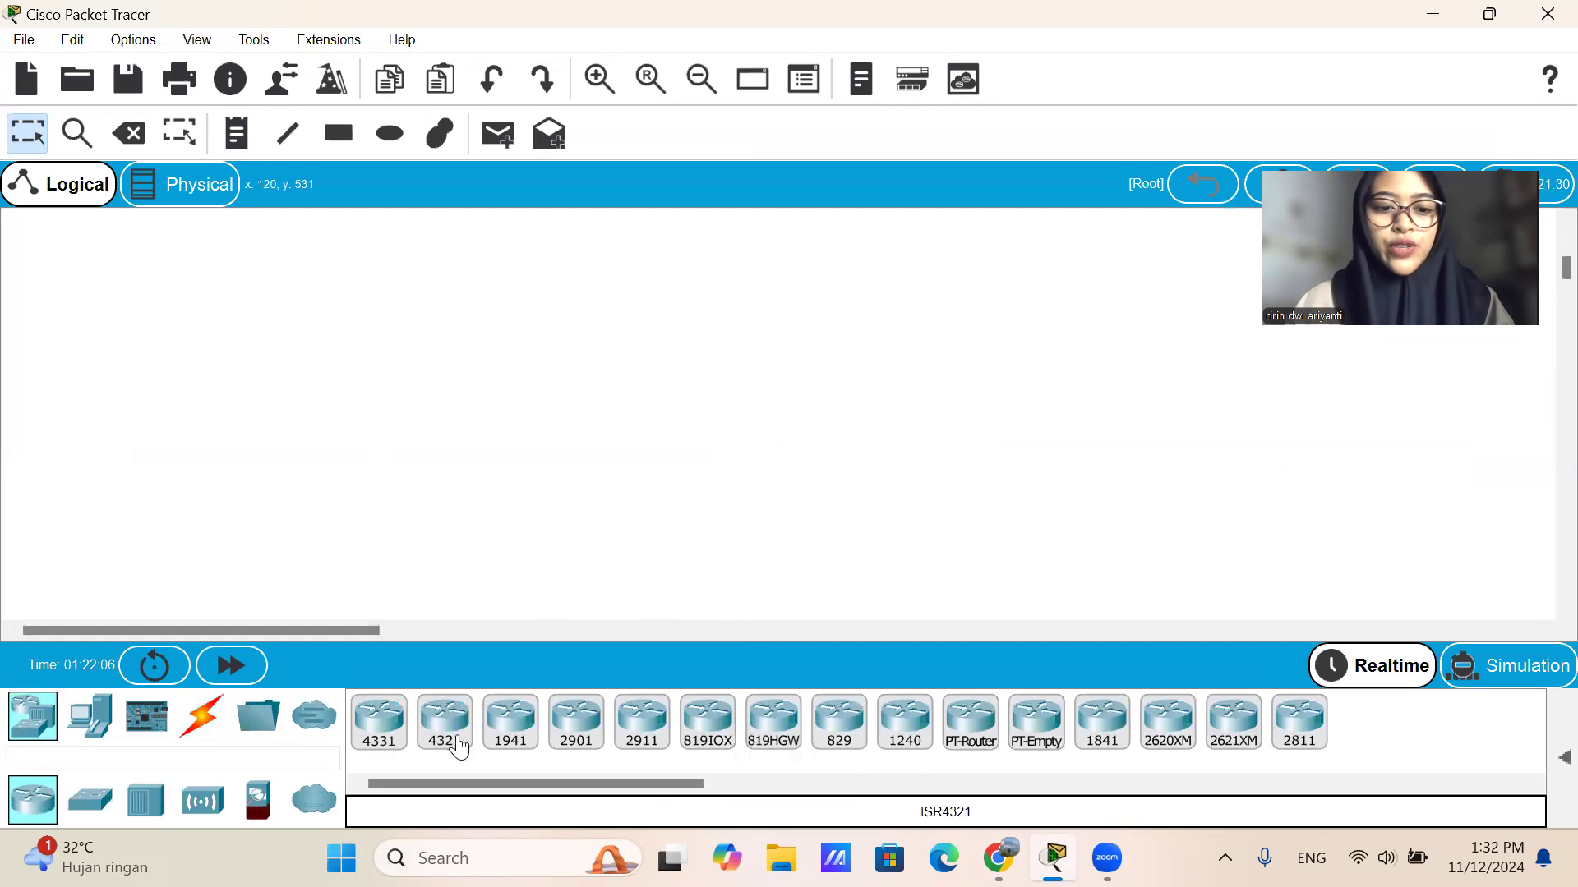
click(90, 801)
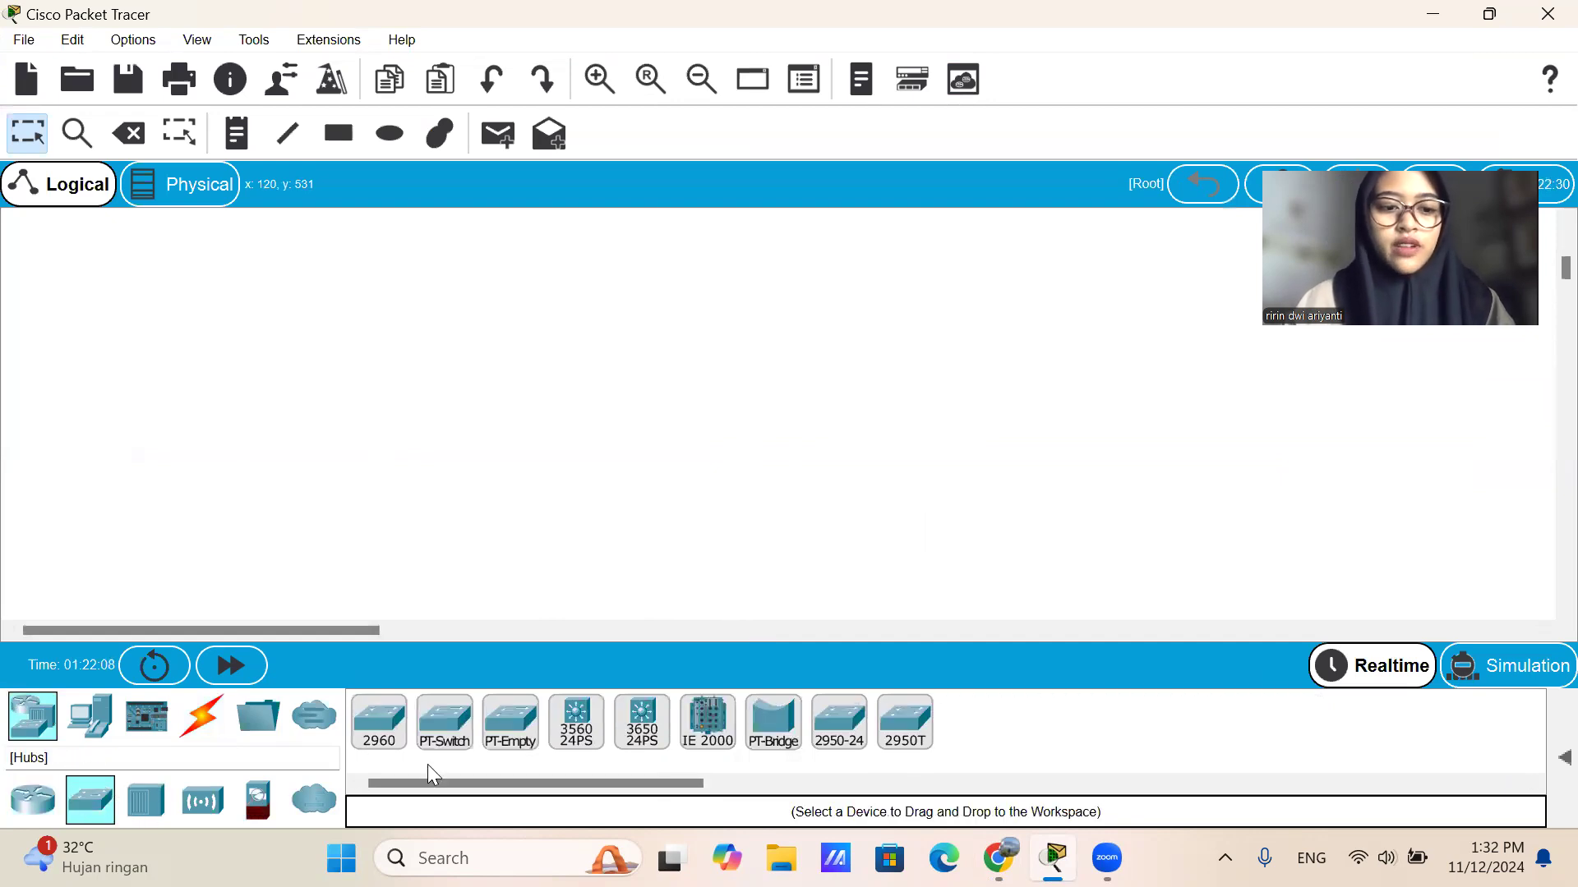
click(398, 734)
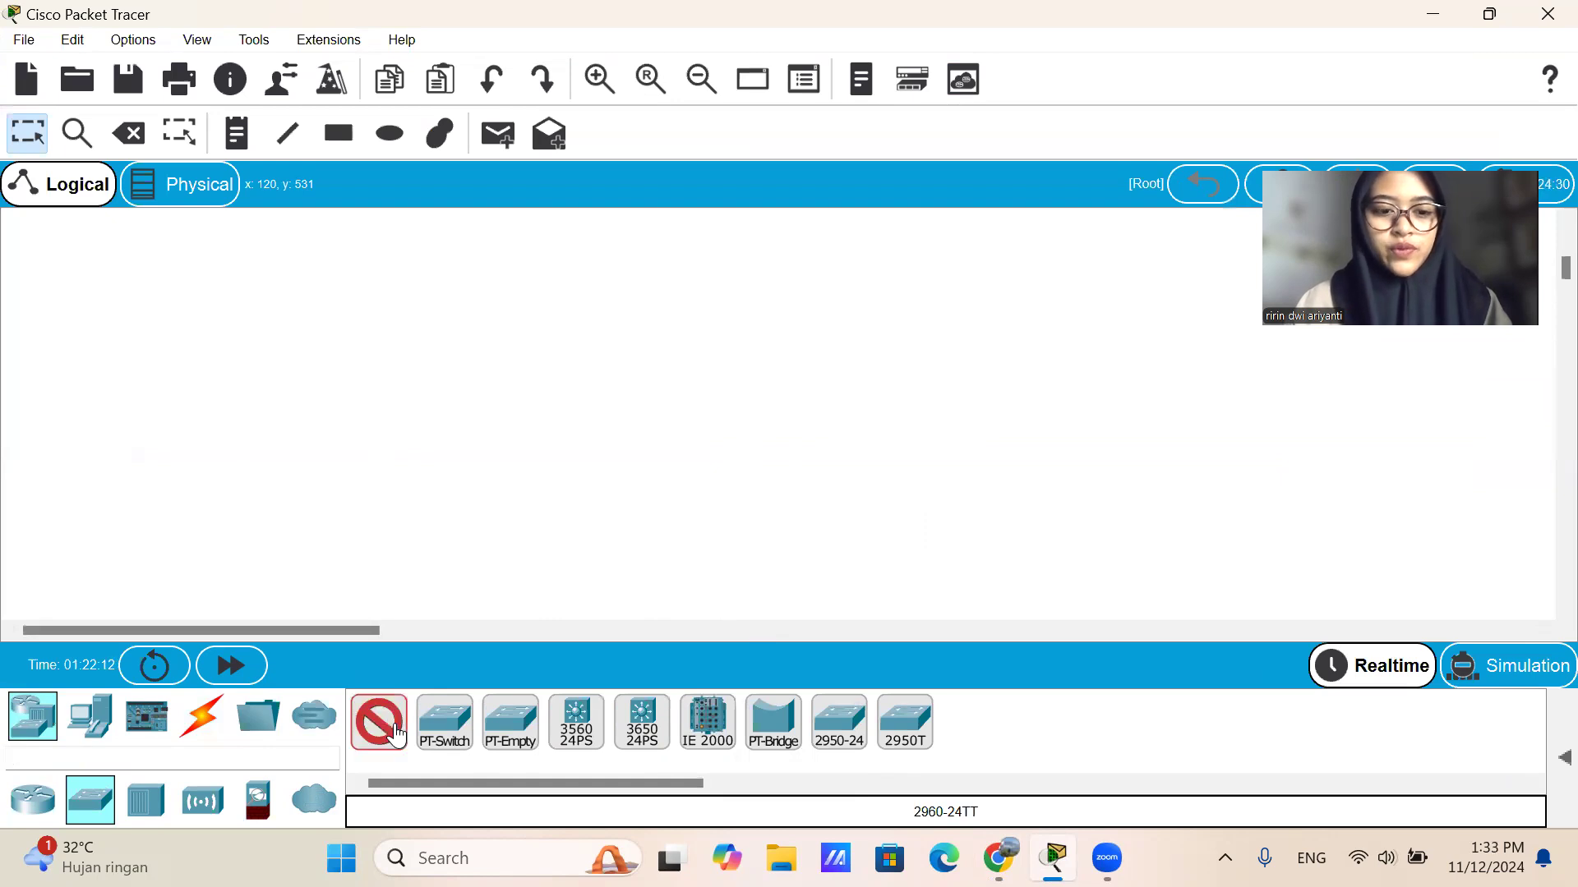
click(390, 729)
click(390, 729)
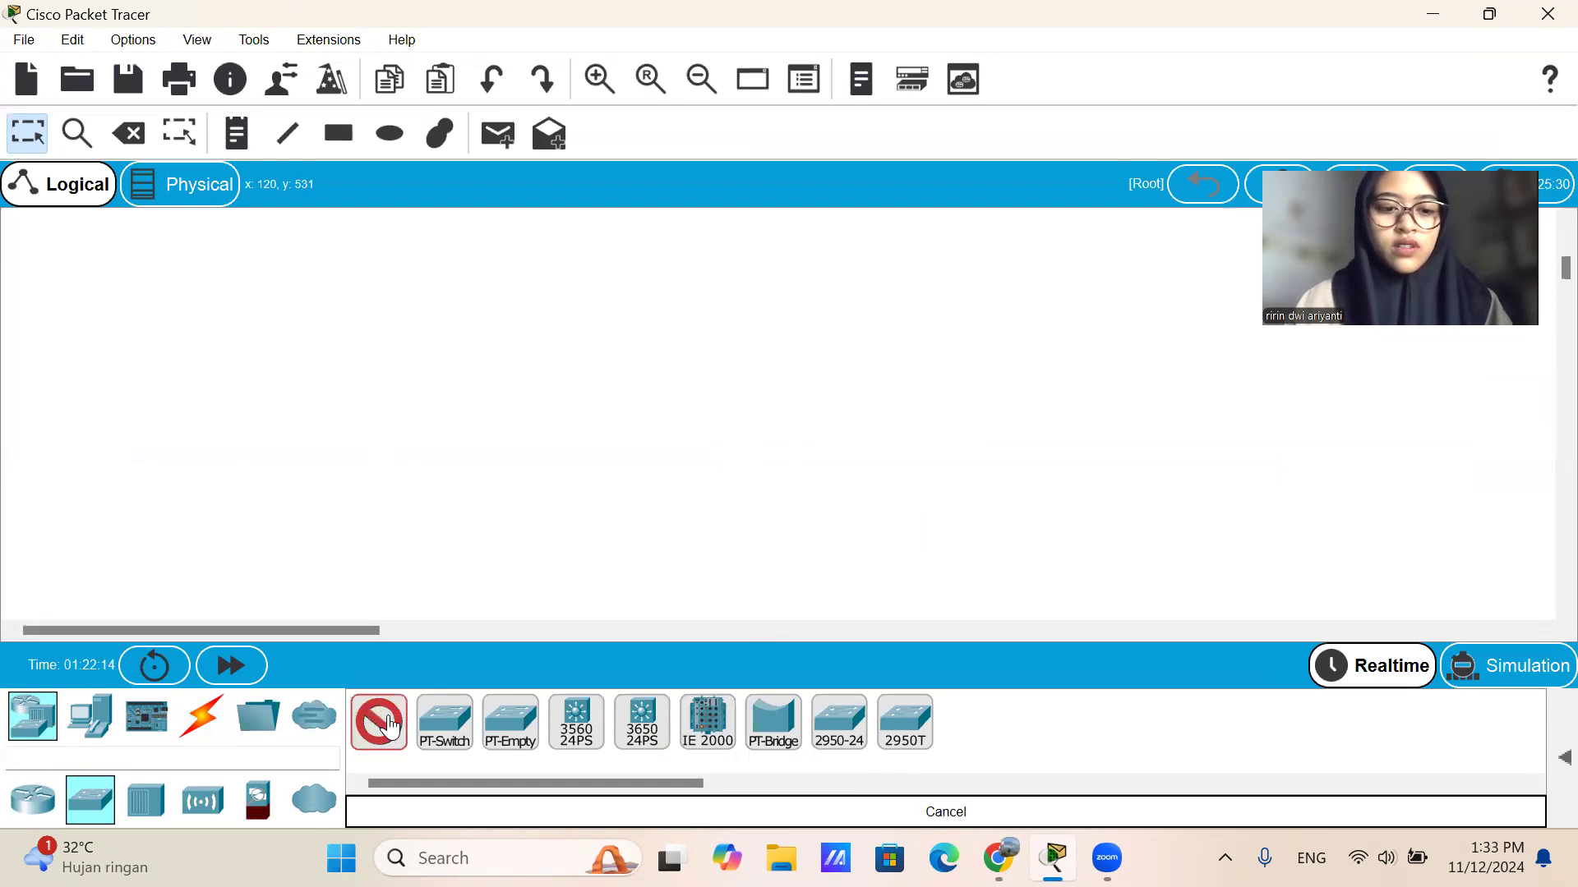
click(215, 356)
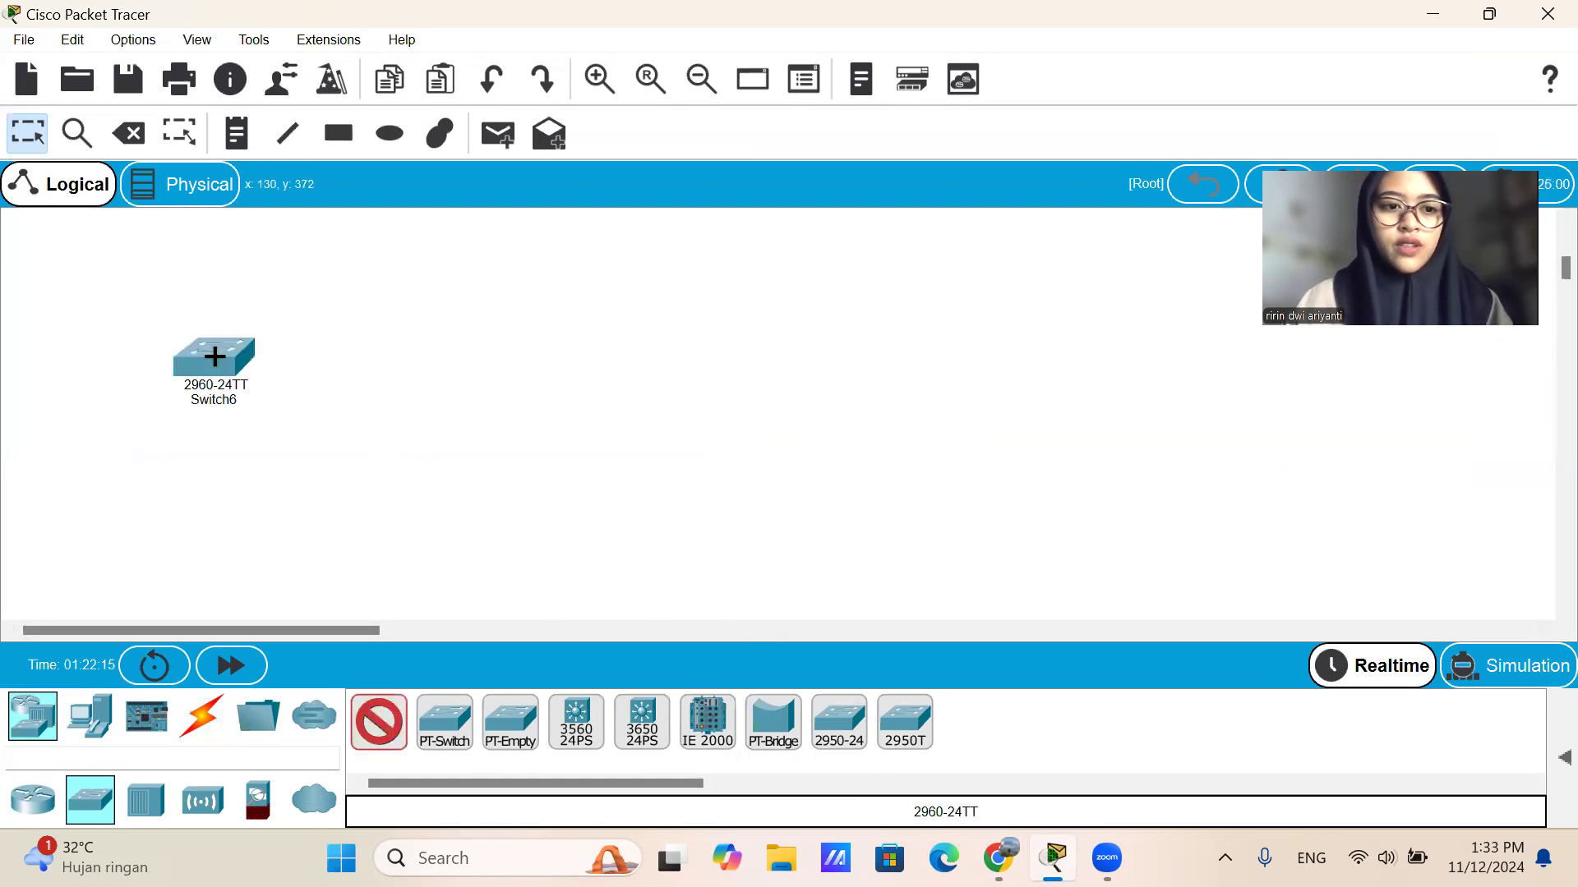
click(411, 346)
click(617, 346)
click(803, 355)
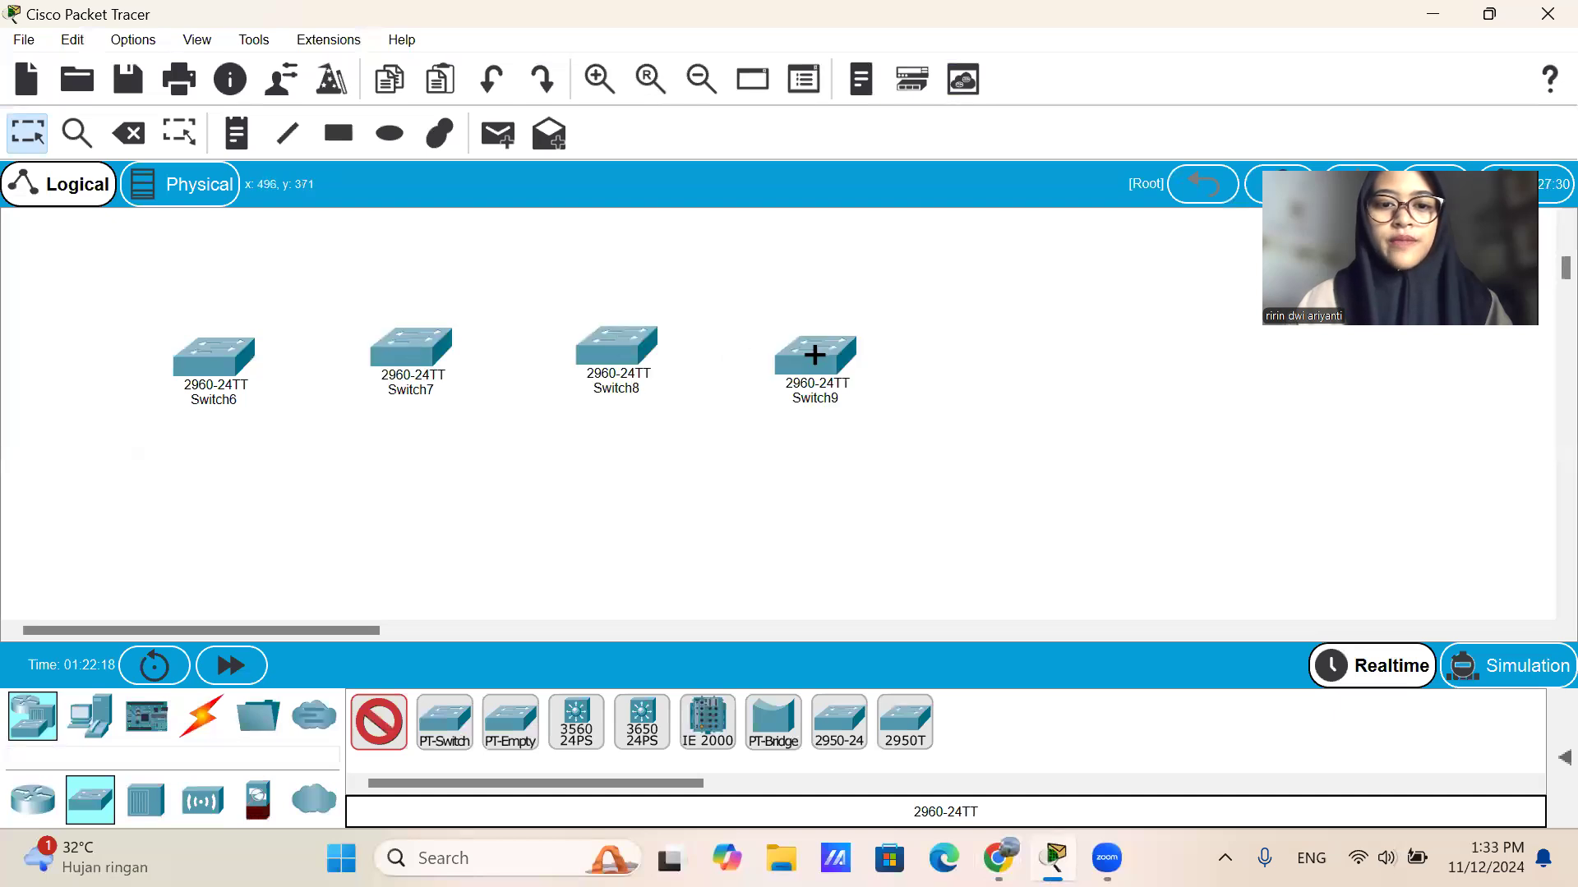
click(391, 730)
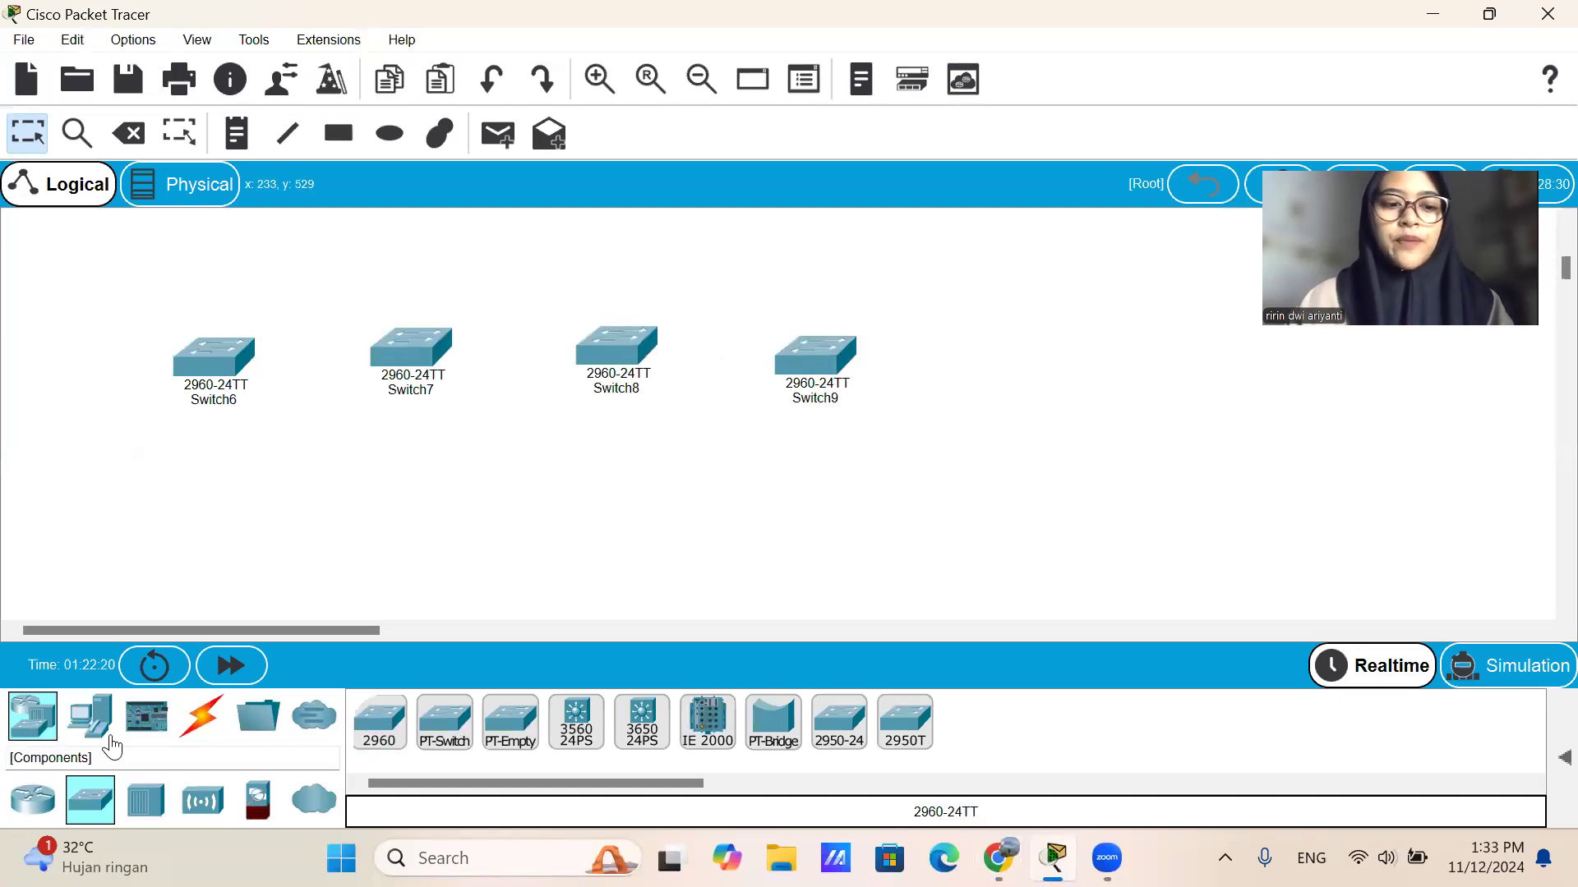
Connect the four switches in a chain from Switch6 through Switch7 and Switch8 to Switch9, using automatically chosen connections.
click(204, 720)
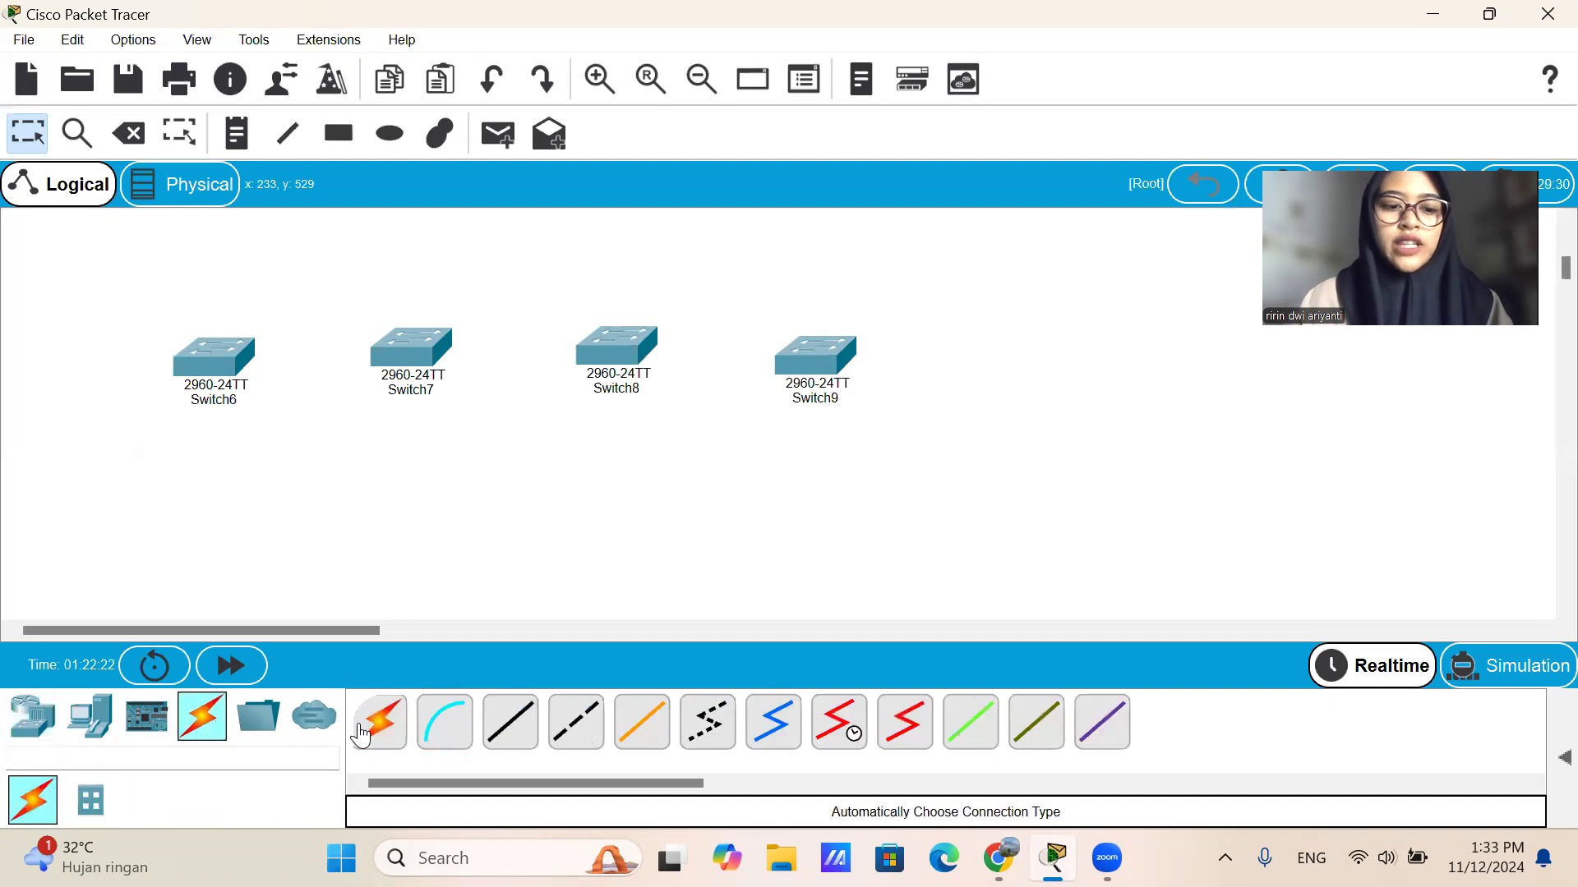
click(378, 723)
click(237, 359)
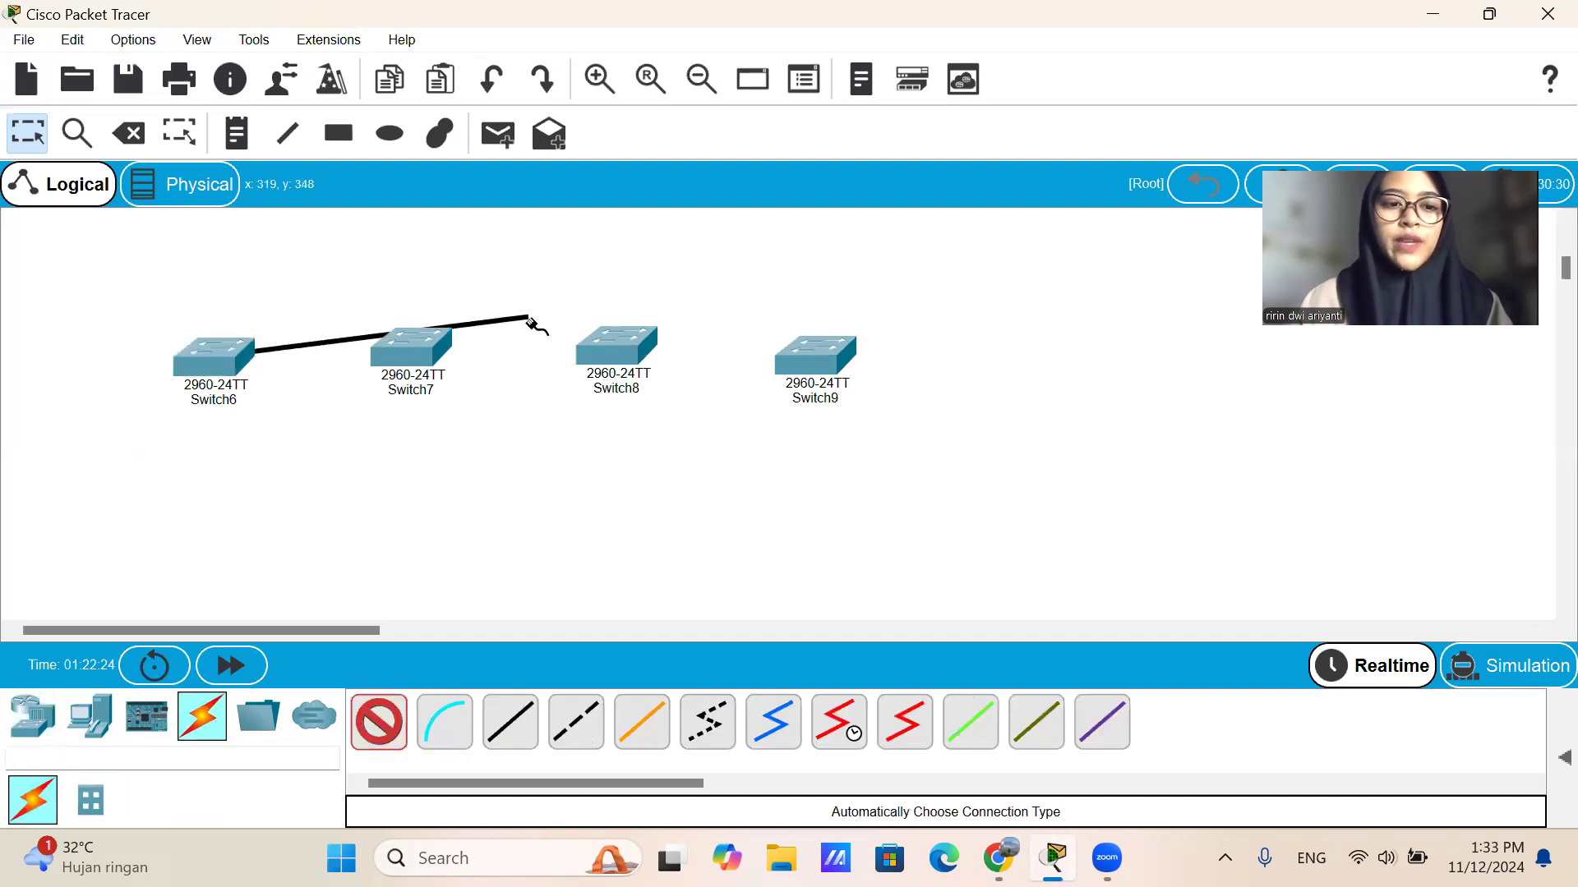
click(426, 354)
click(427, 355)
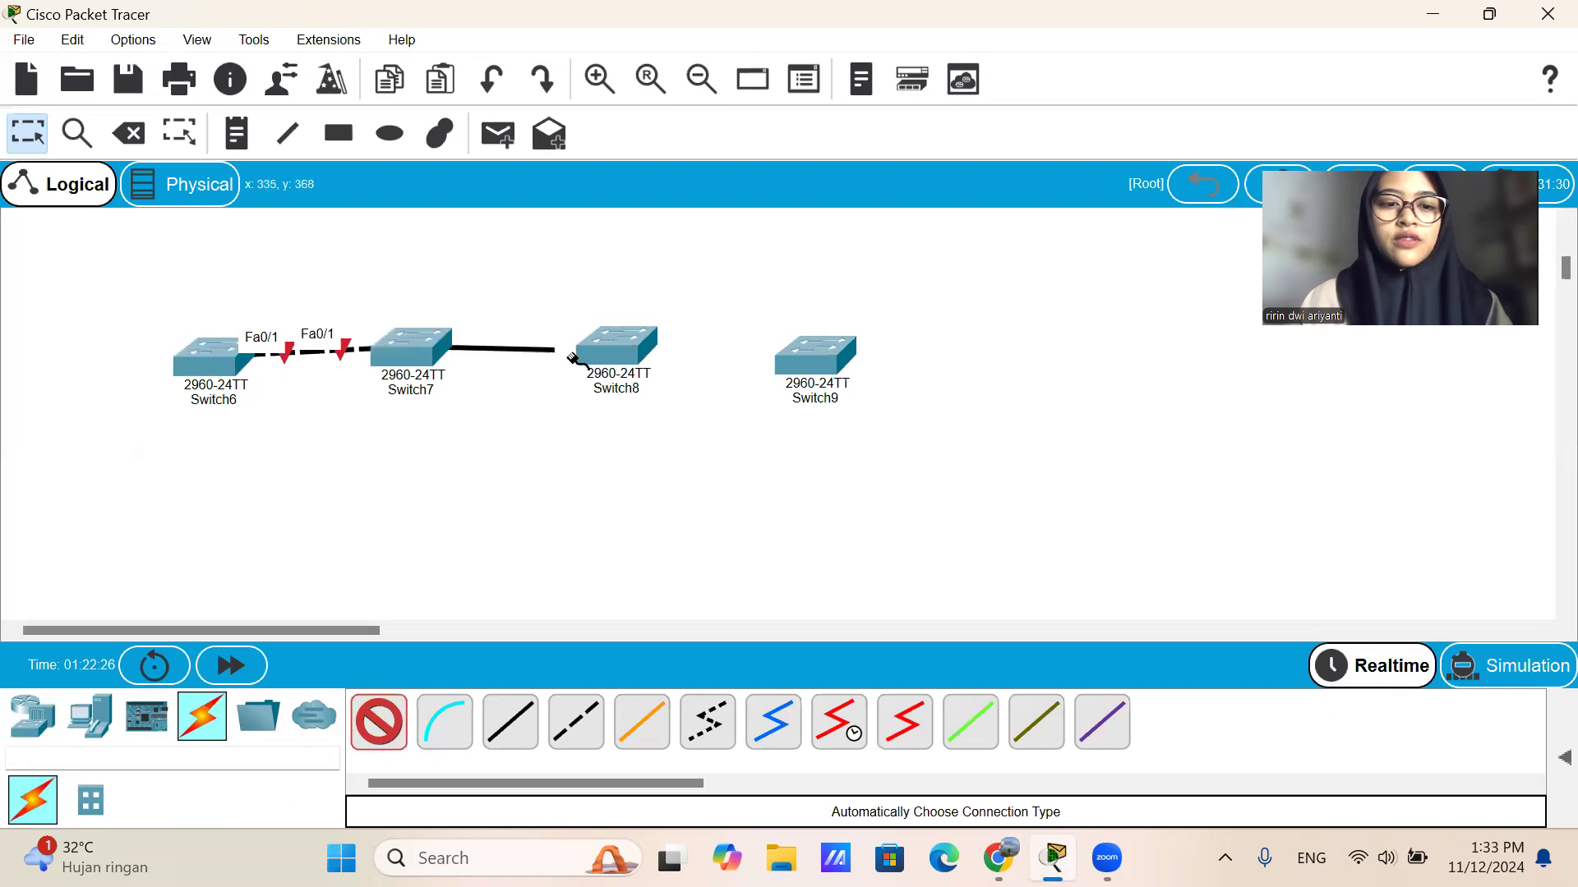
click(618, 348)
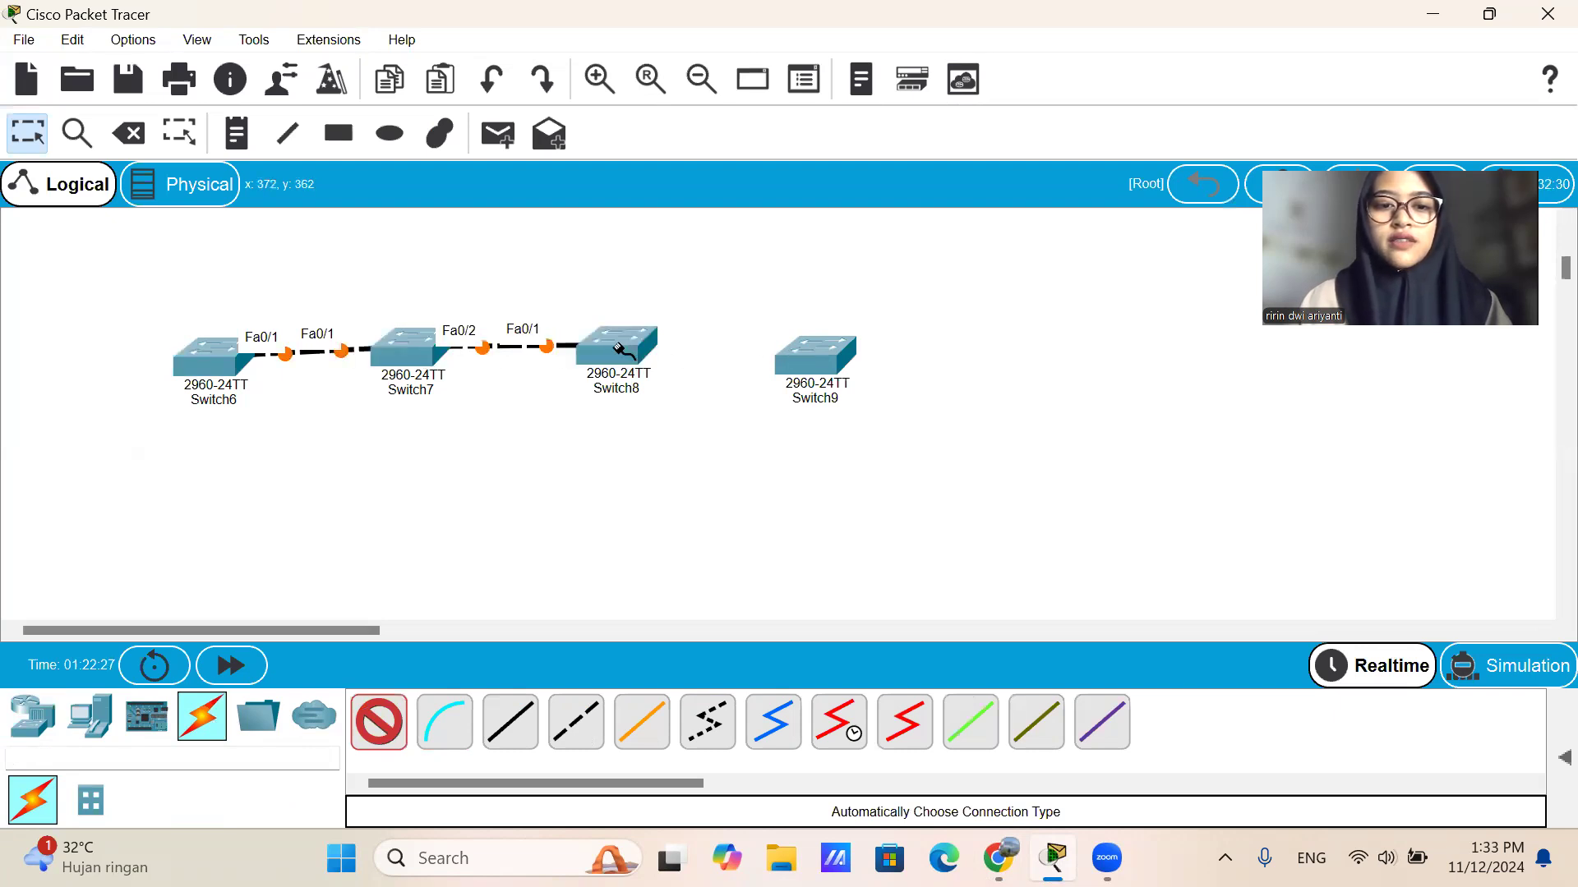
click(835, 363)
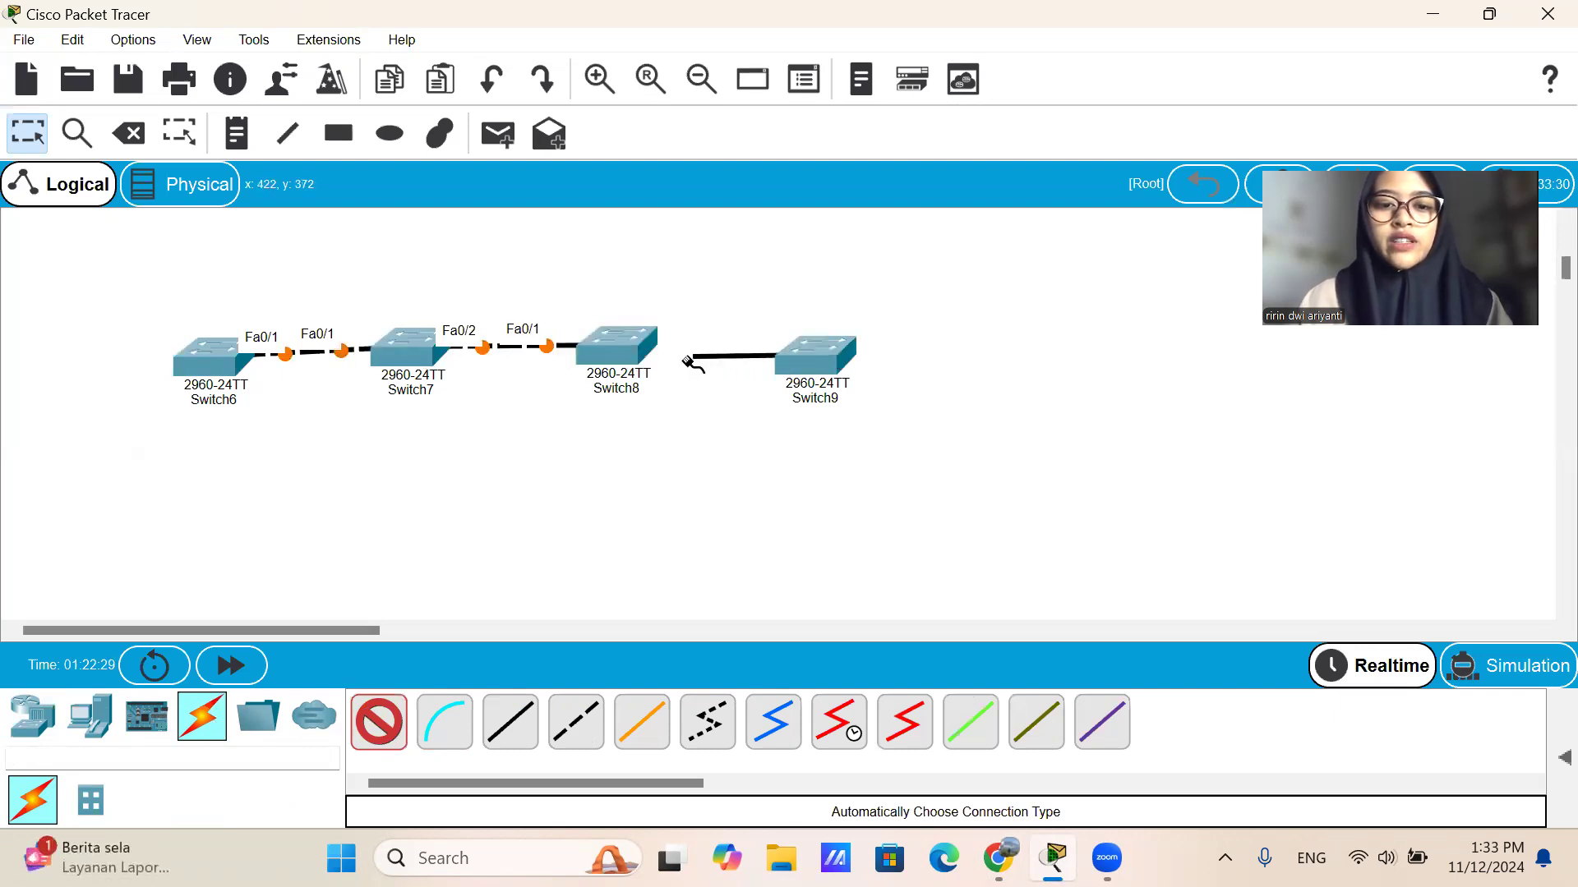
click(625, 345)
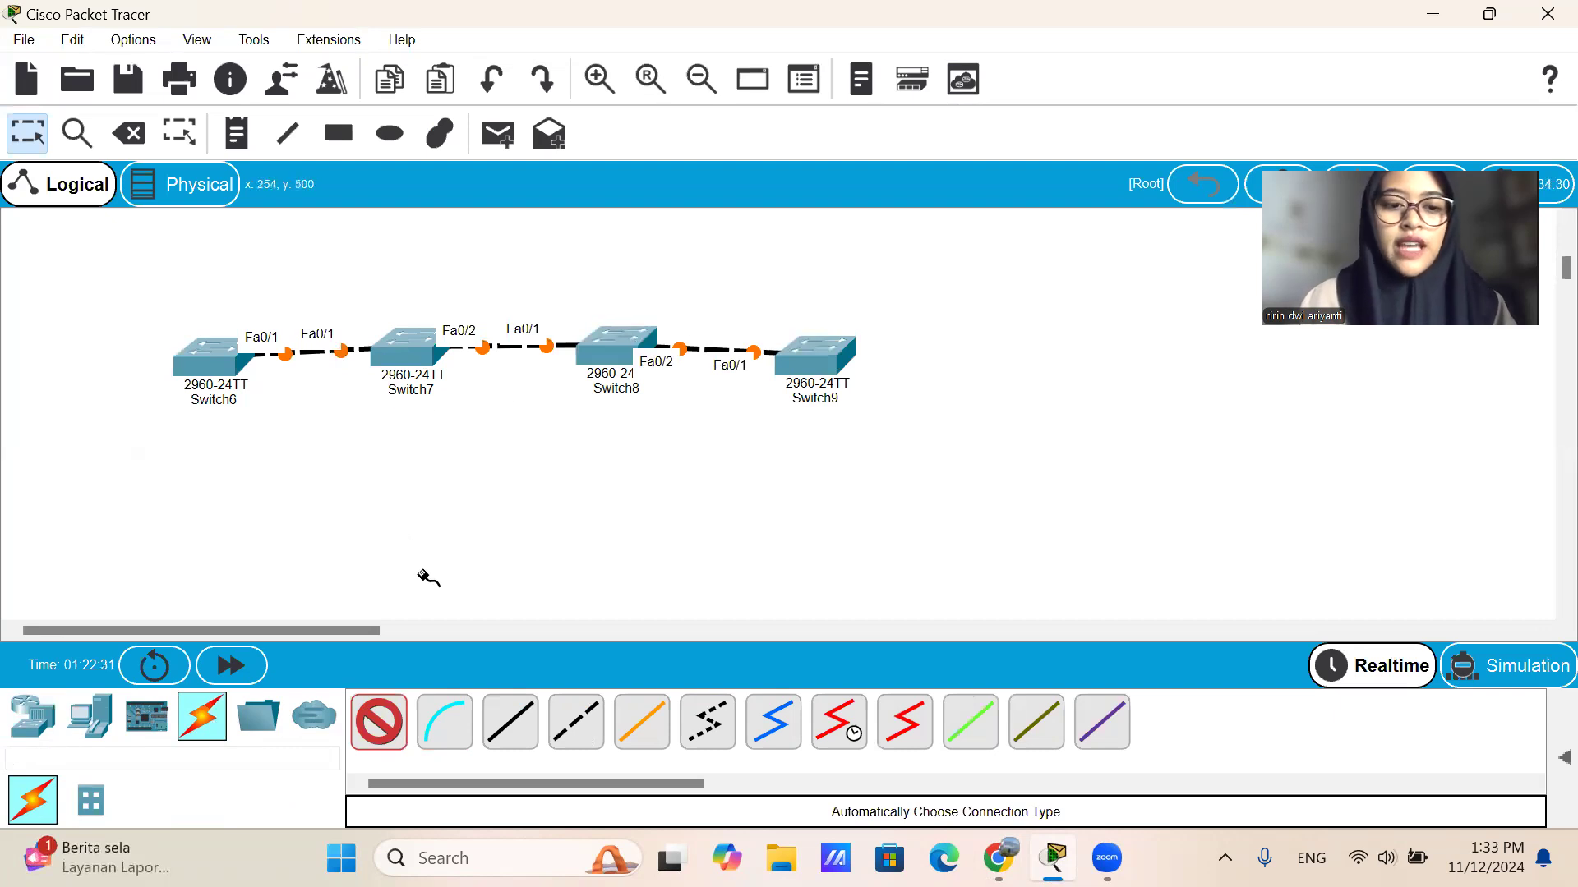
click(385, 709)
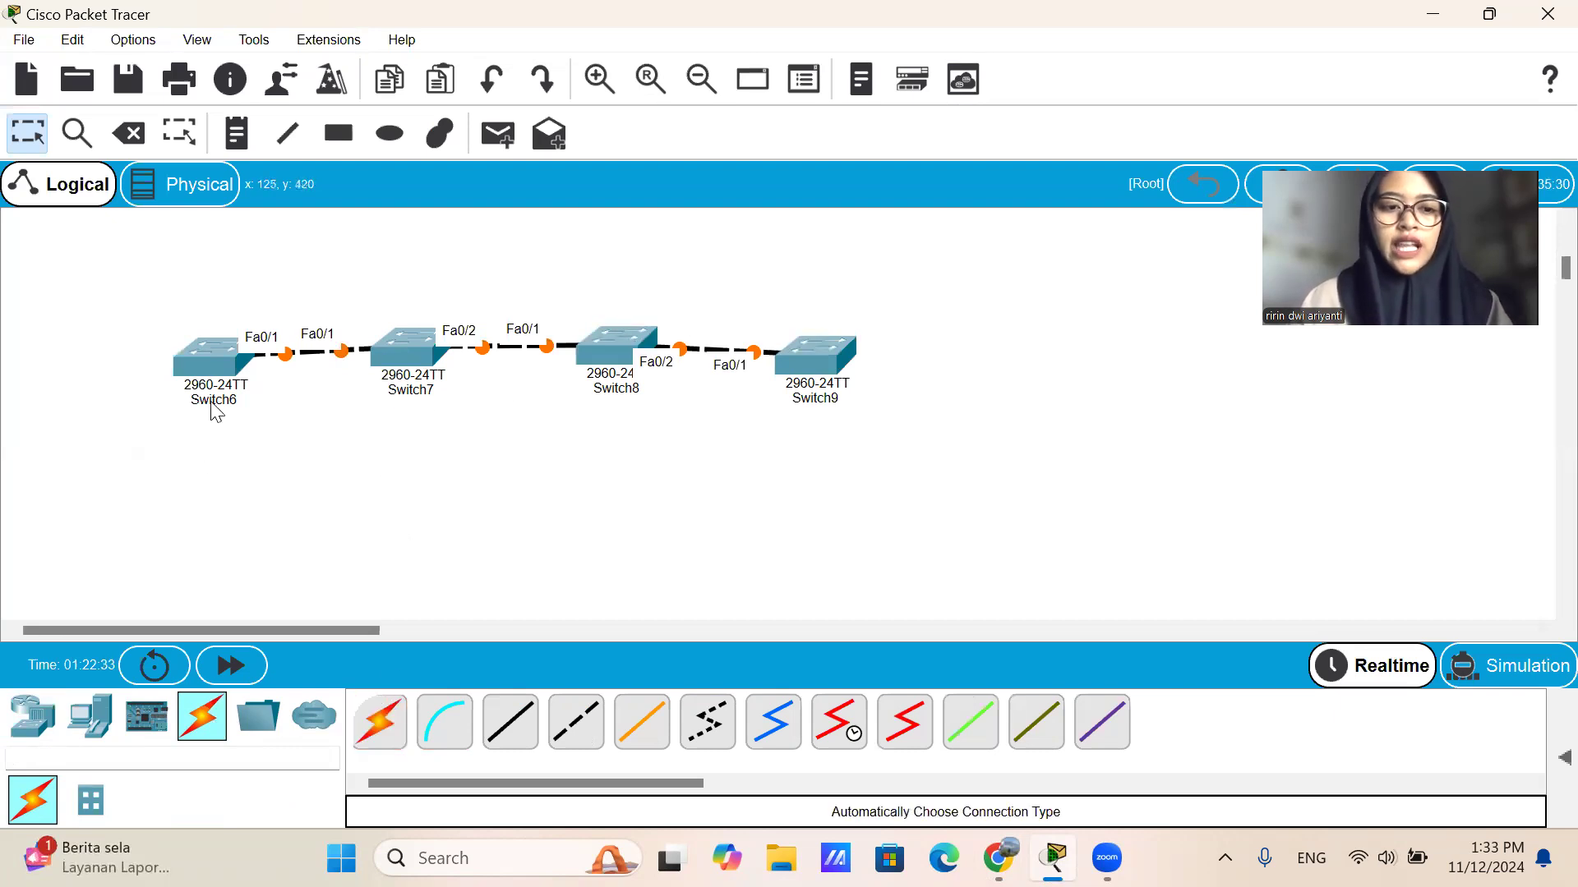
Open the command line of Switch6 and enter global configuration mode with en and conf t.
mouse_move(200, 362)
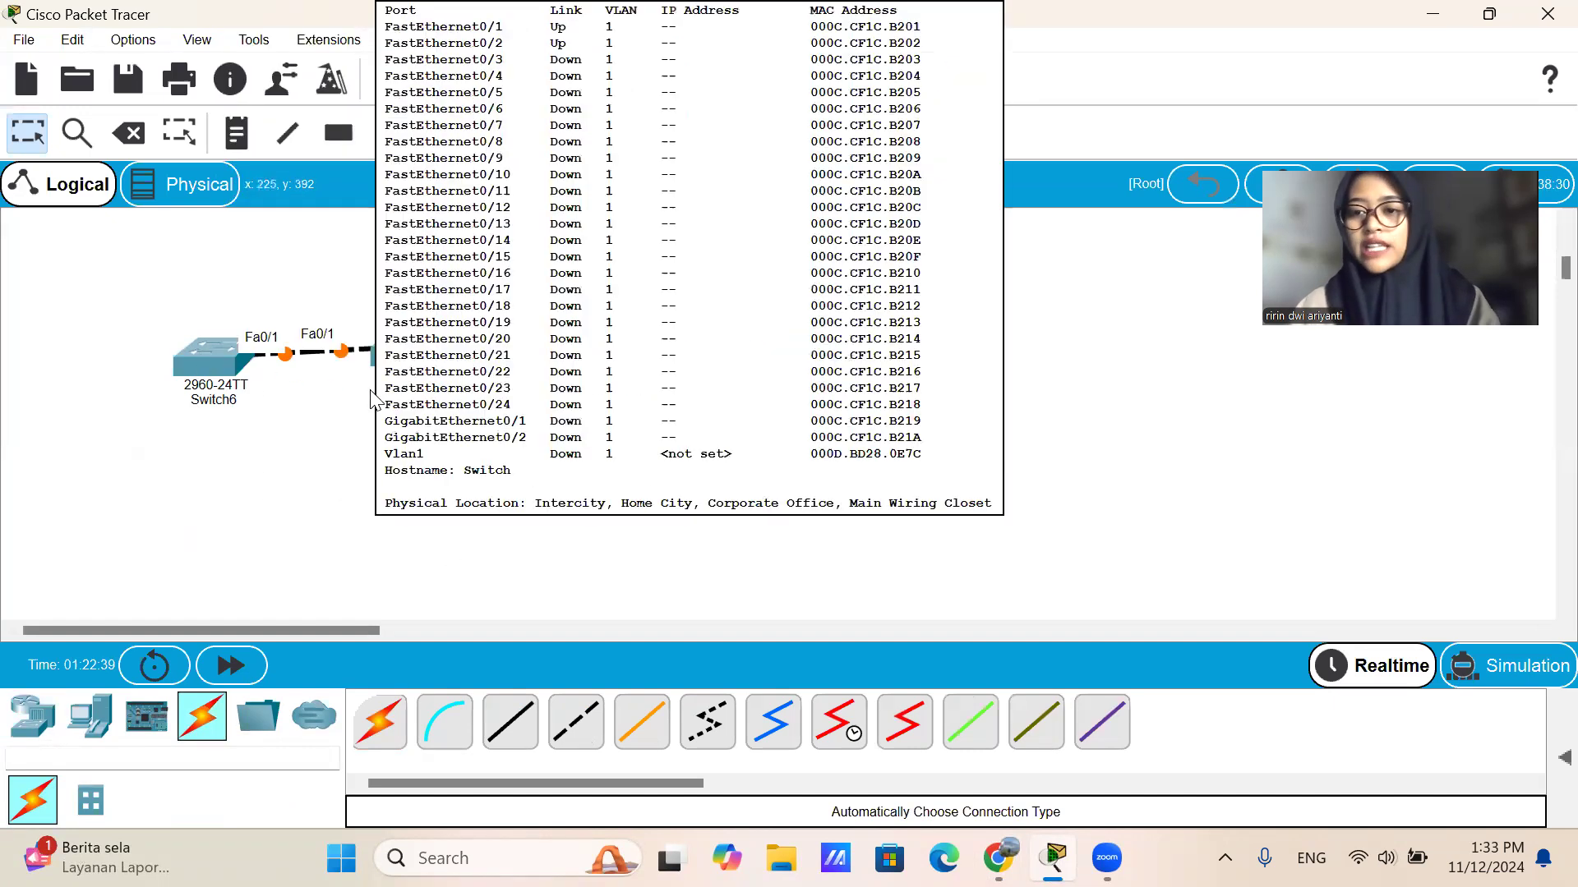
click(240, 355)
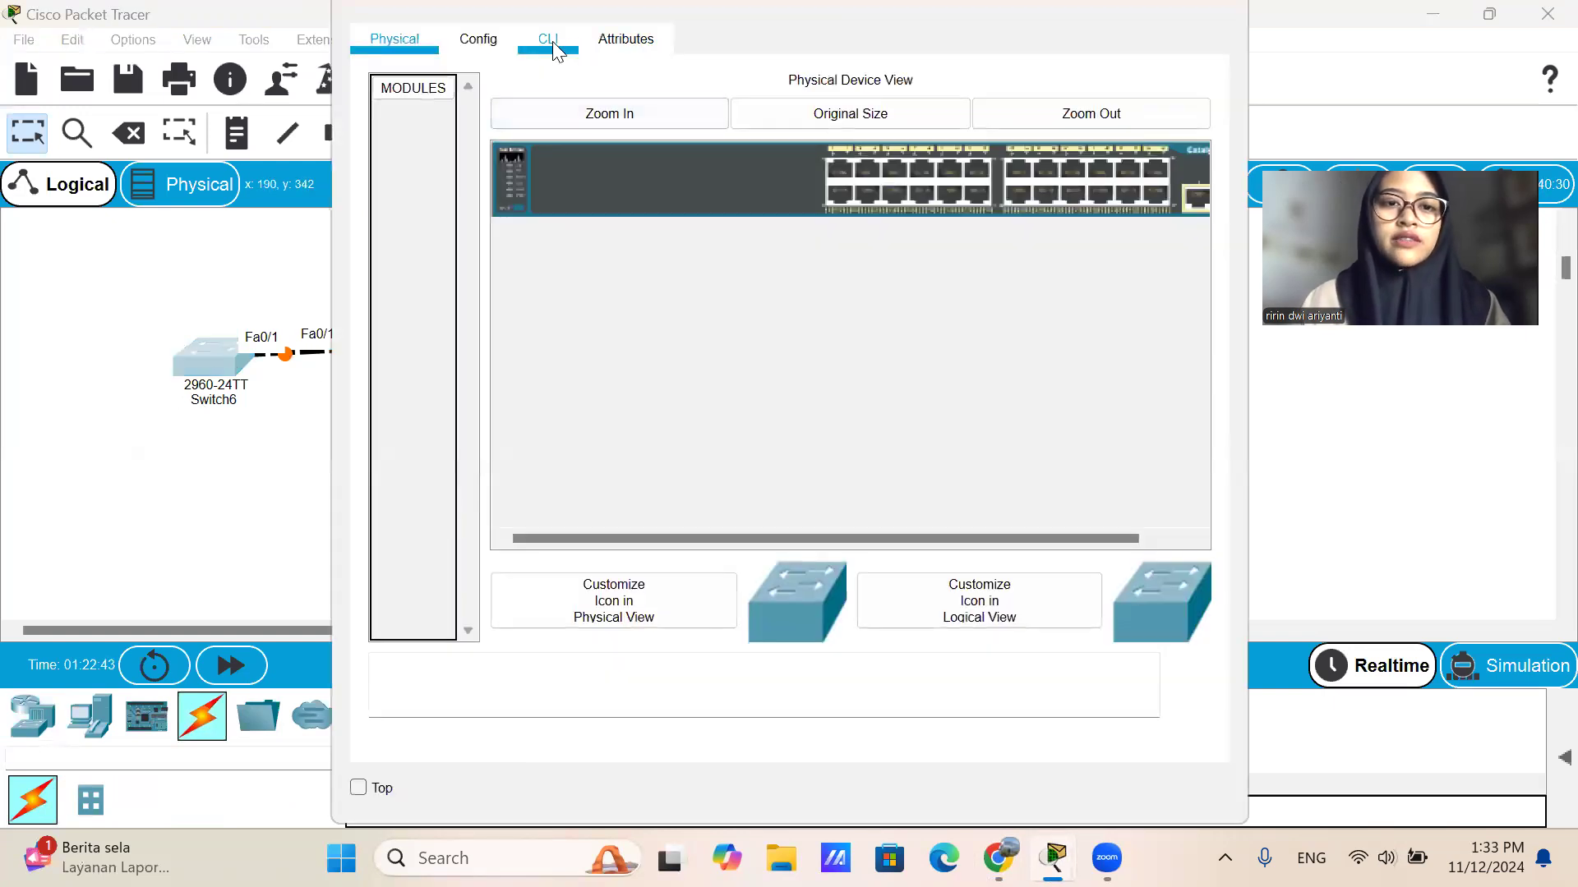
click(554, 48)
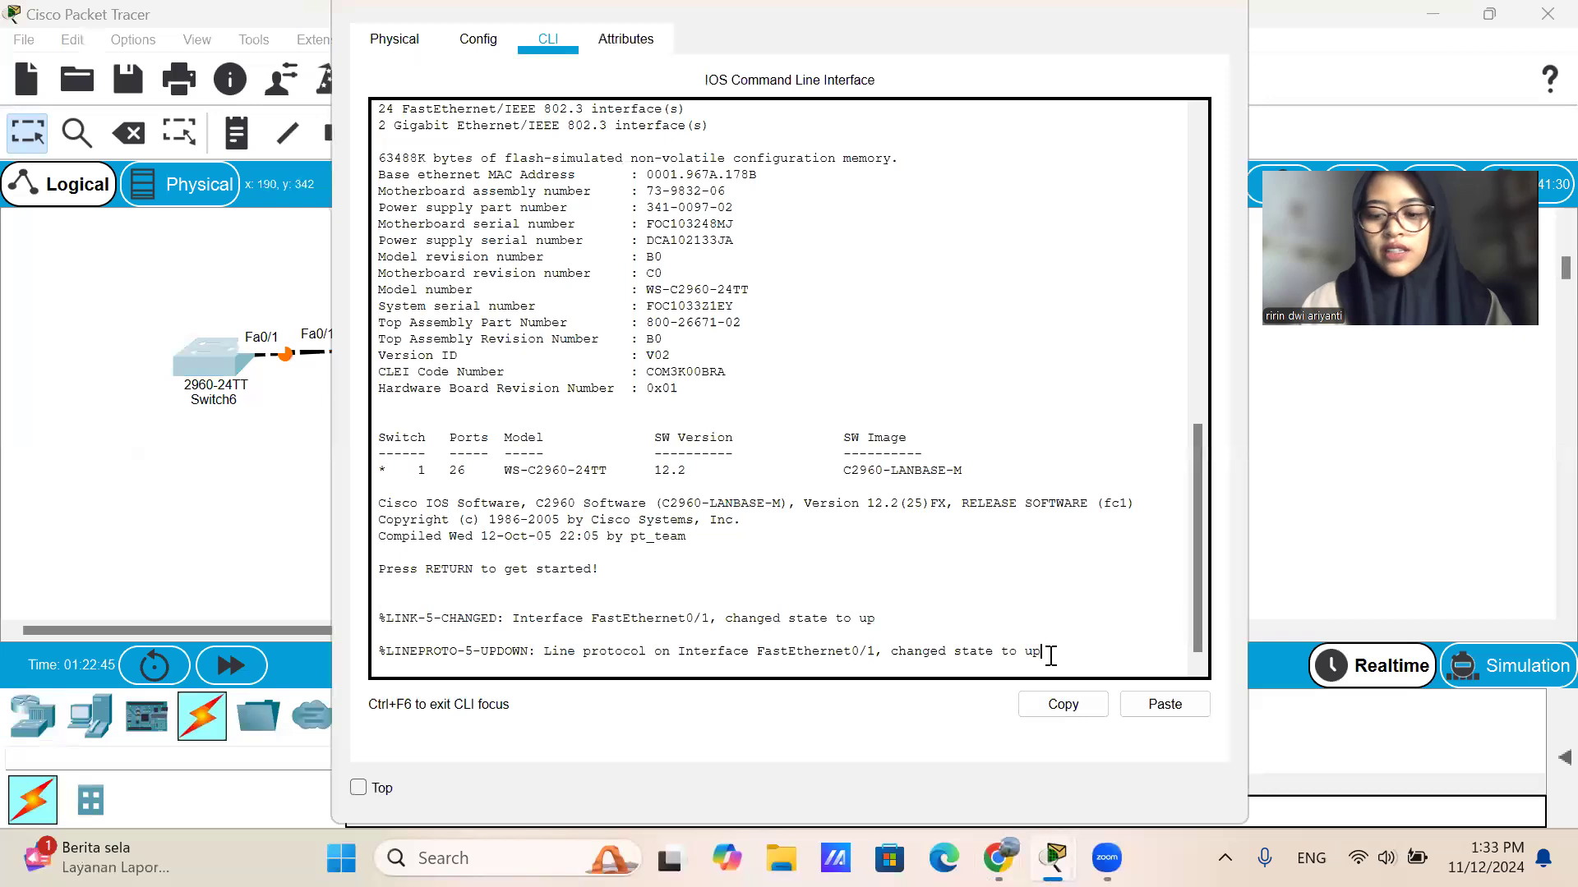
key(Return)
text(en)
key(Return)
text(conf)
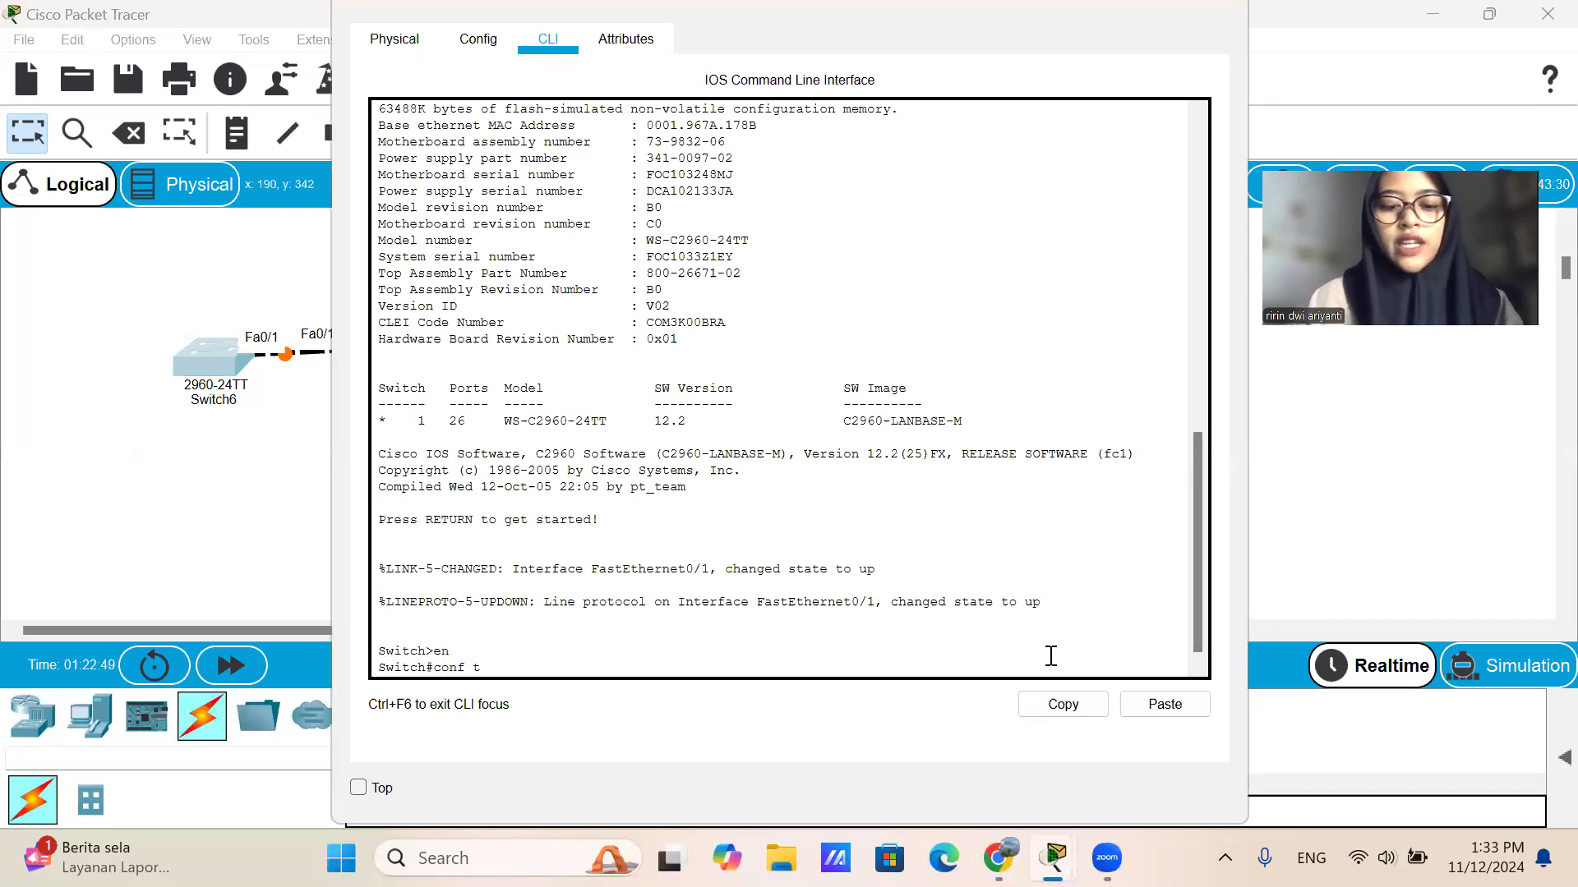
text( t)
key(Return)
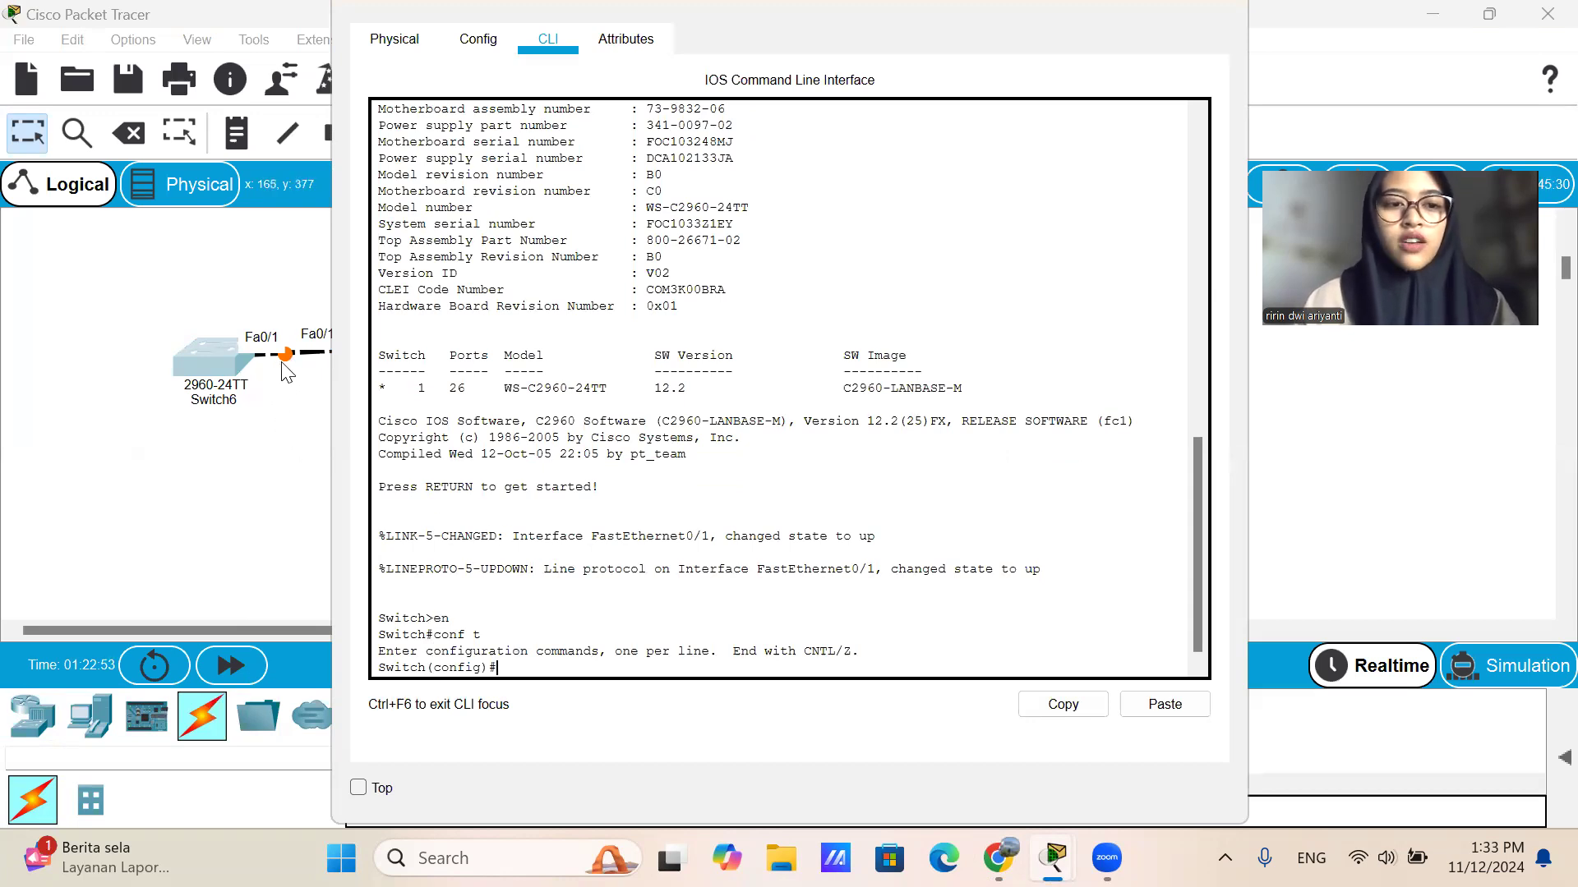
Set interface fa0/1 of Switch6 to trunk mode with switchport mode trunk.
text(int fa0/1)
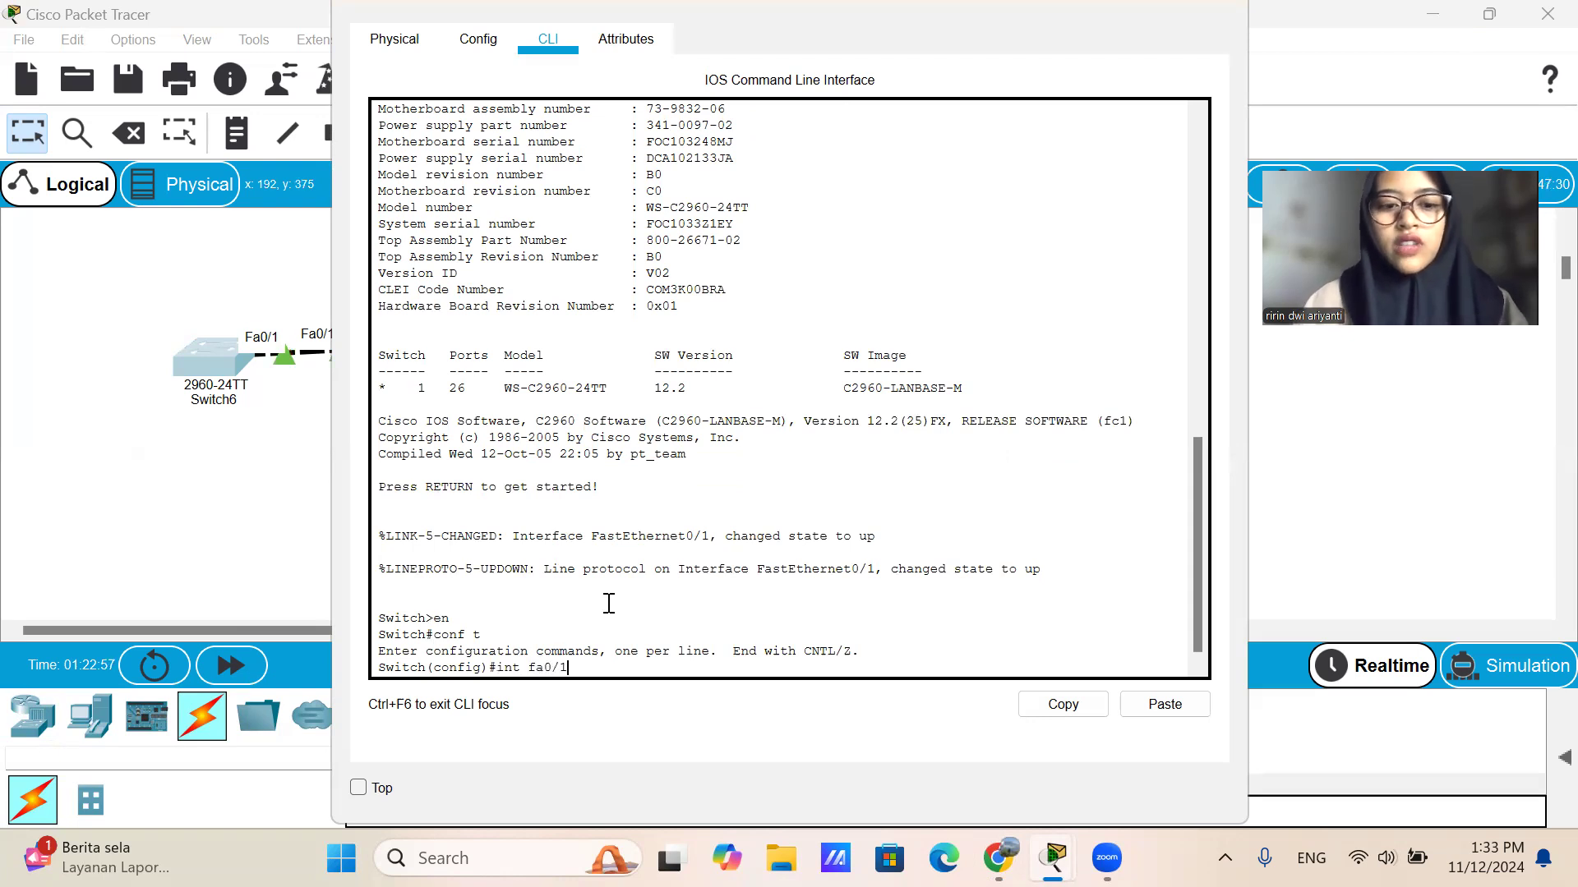
key(Return)
text(swir)
key(BackSpace)
text(tch)
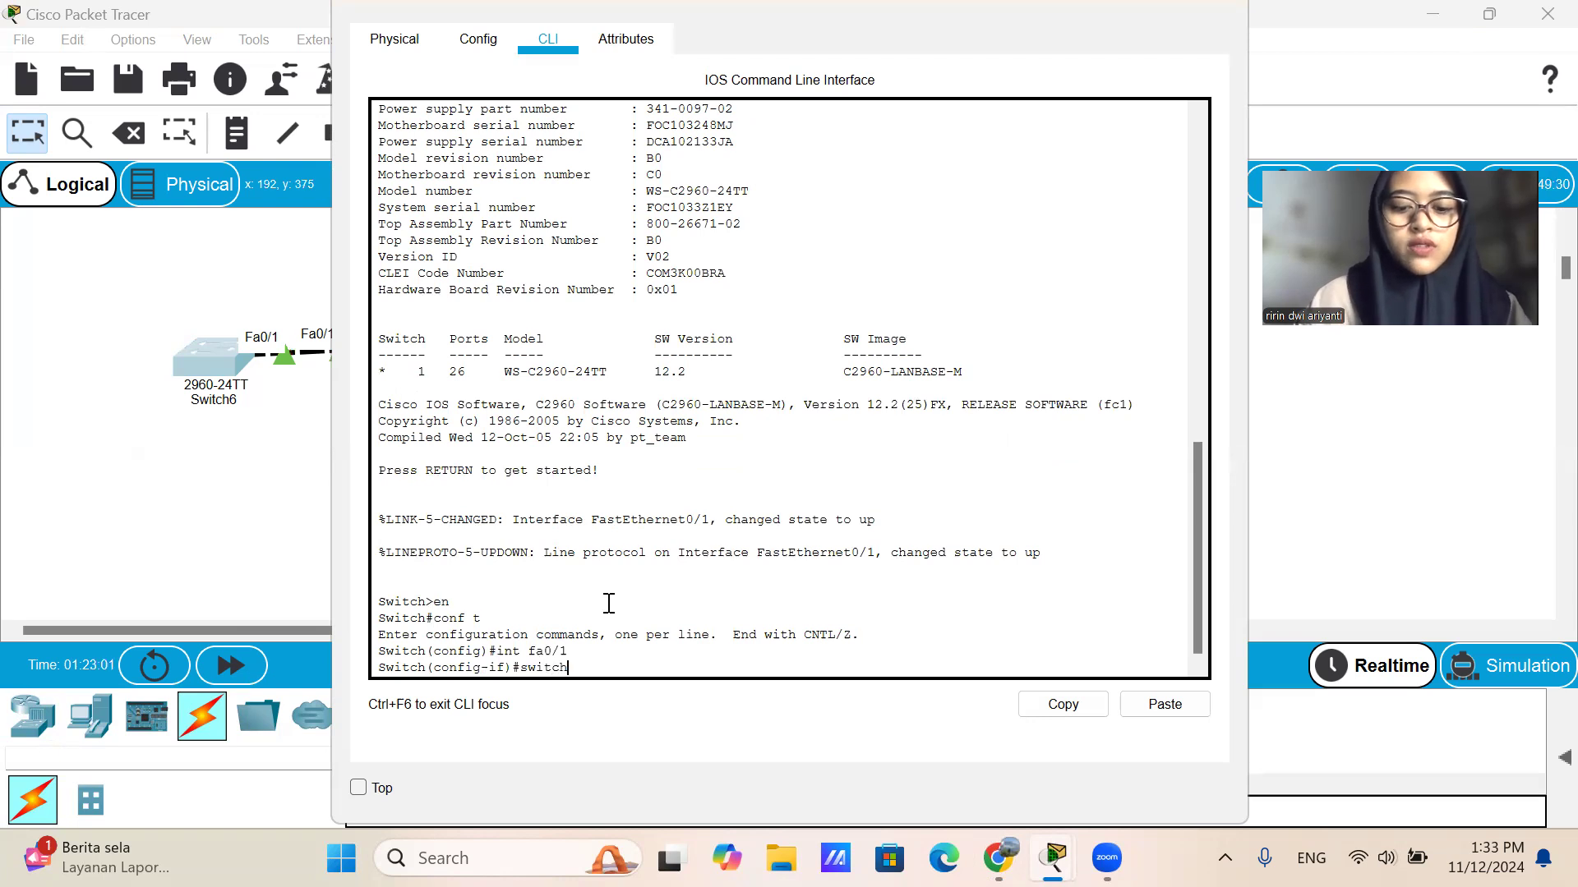
text(port mode)
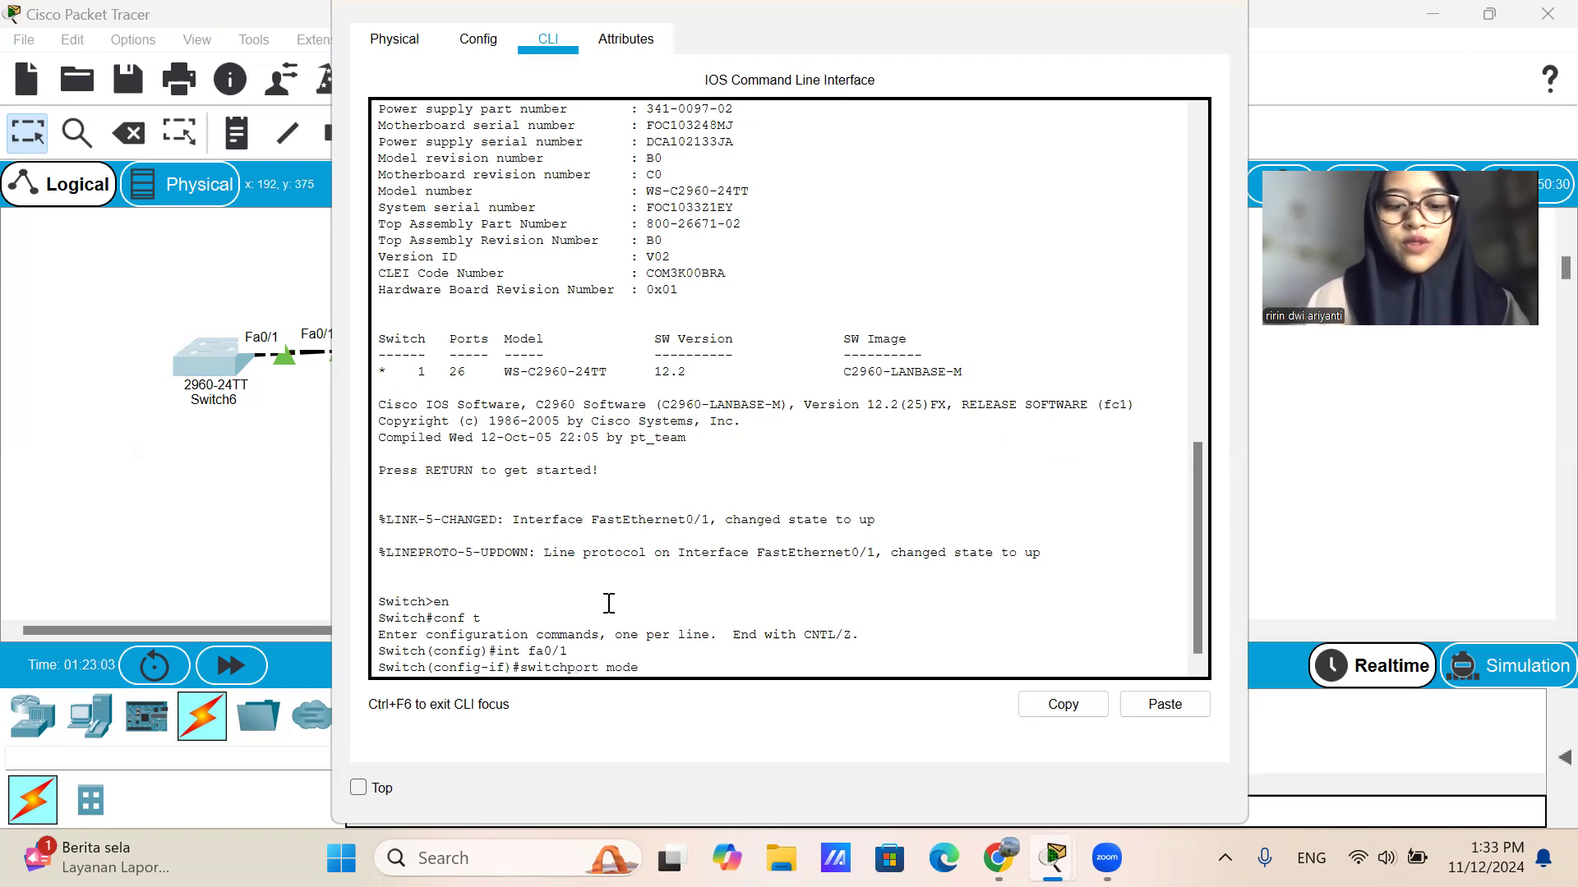
text( trunk)
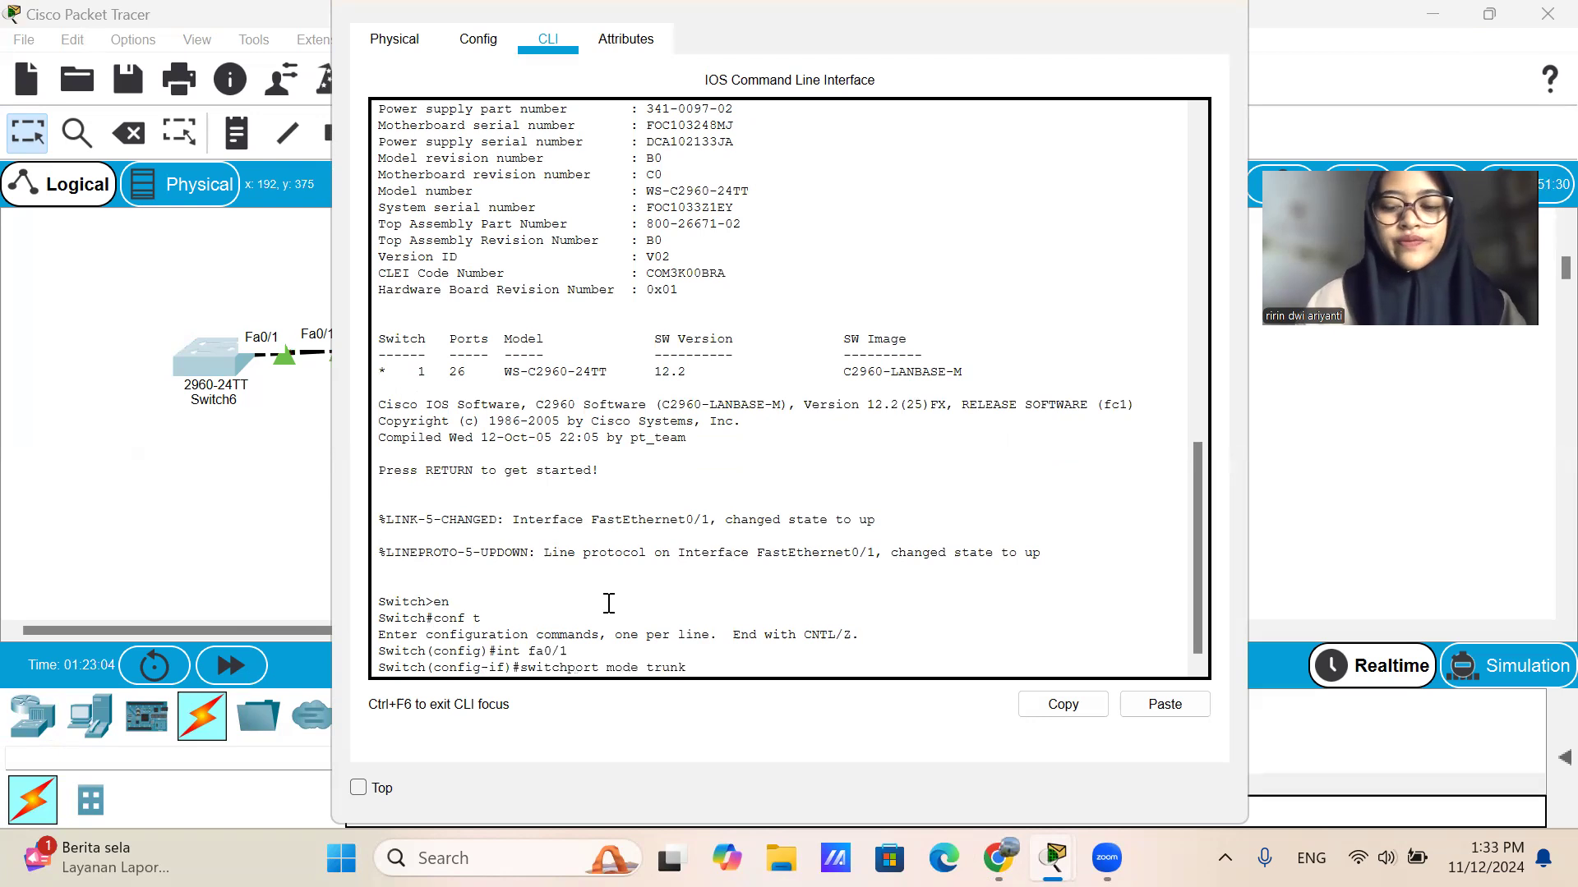
key(Return)
Exit interface configuration on Switch6, save the configuration with do write, and close its device window.
key(Return)
text(ex)
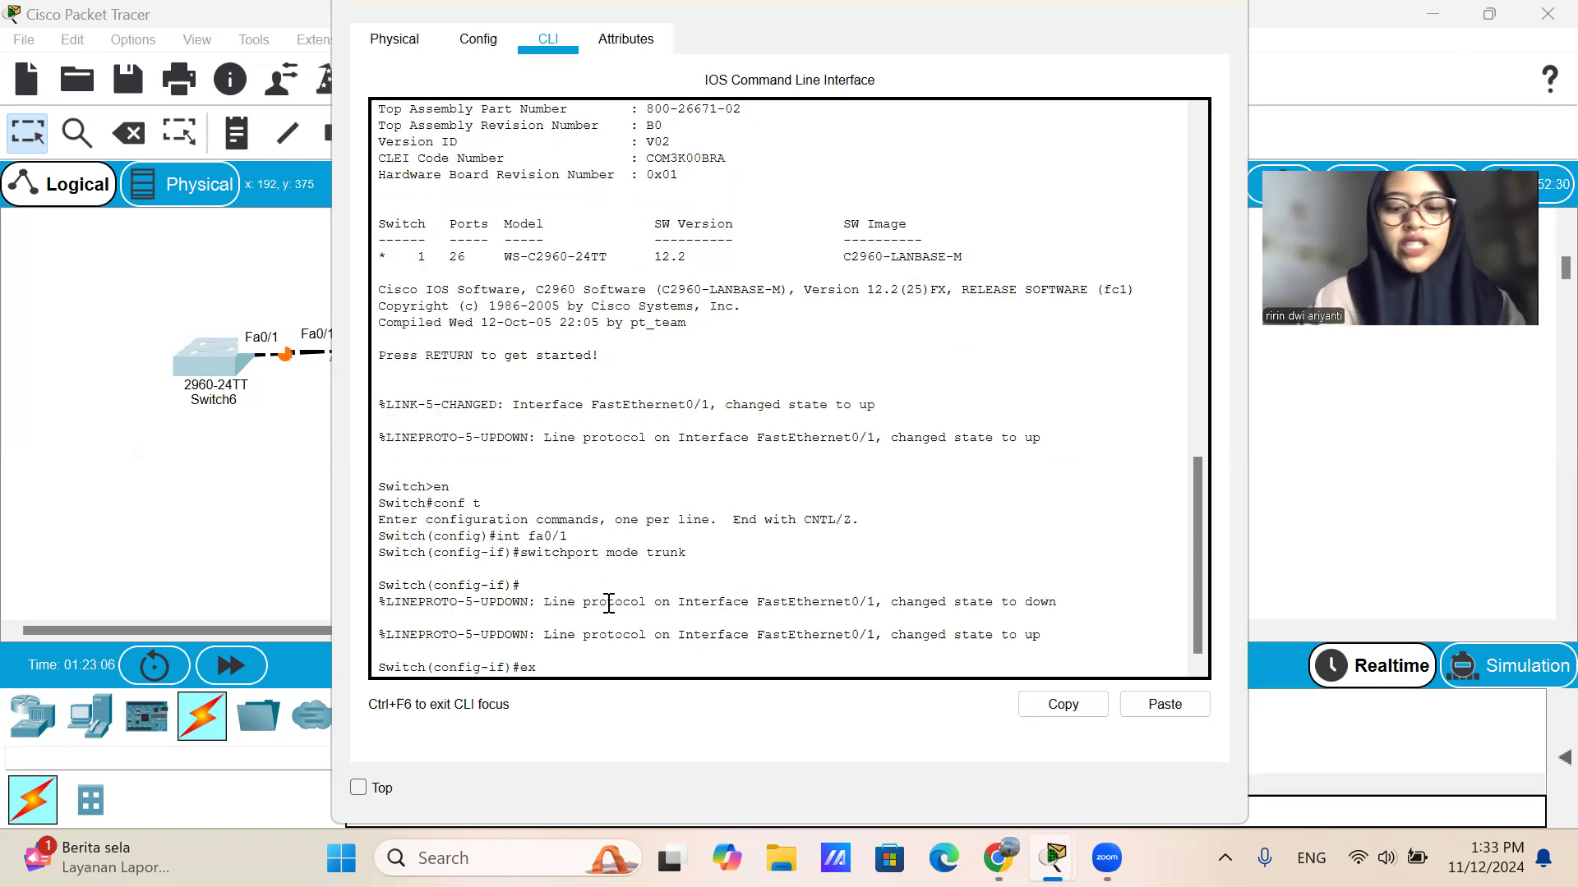
key(Return)
text(do write)
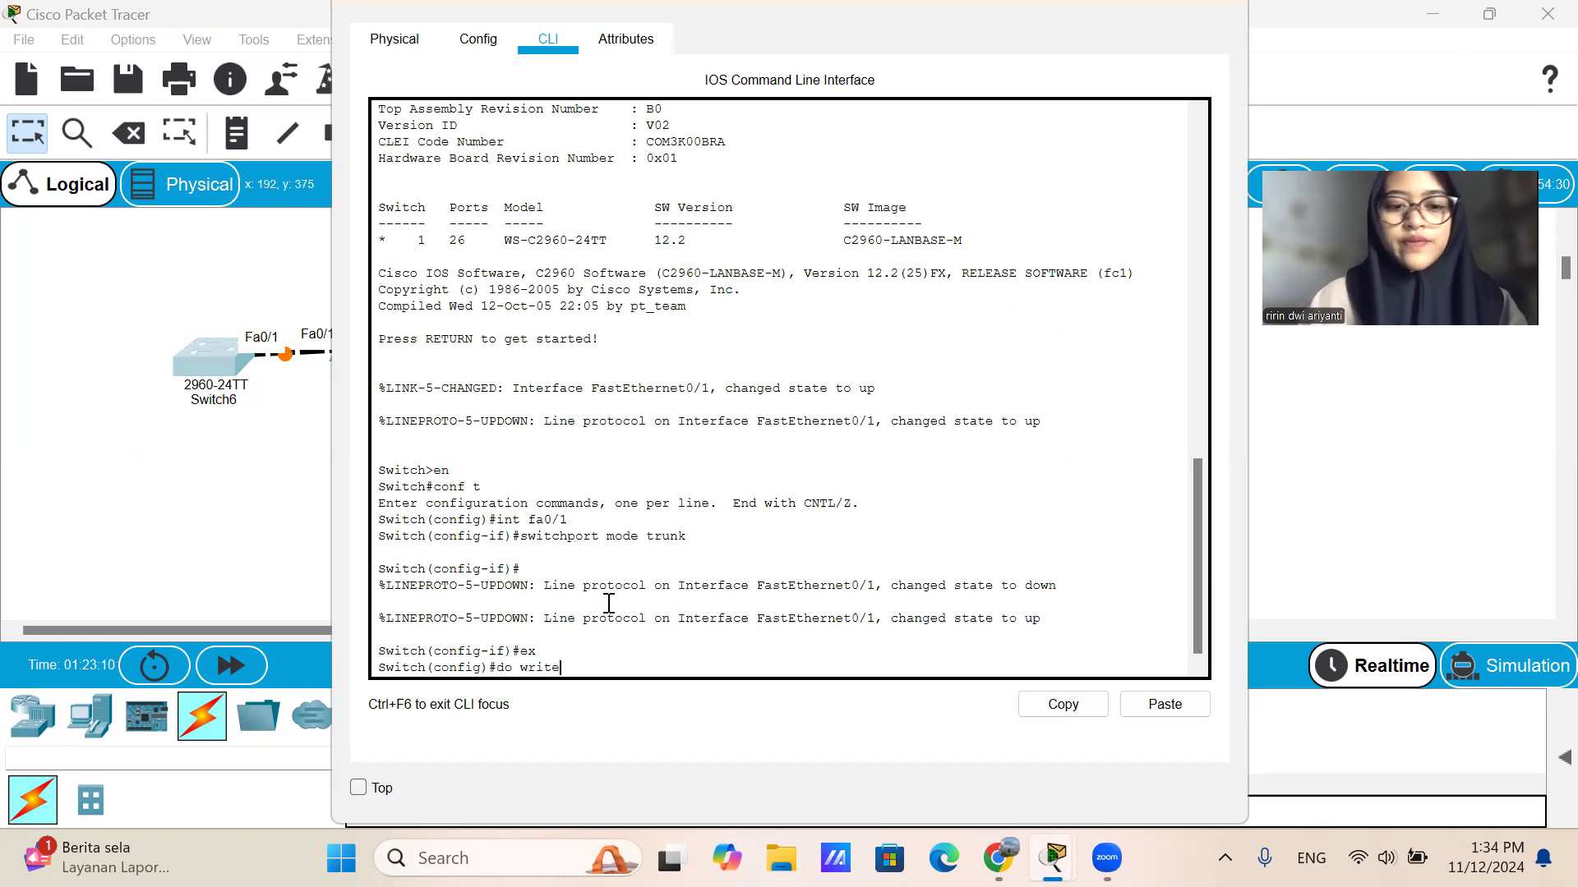
key(Return)
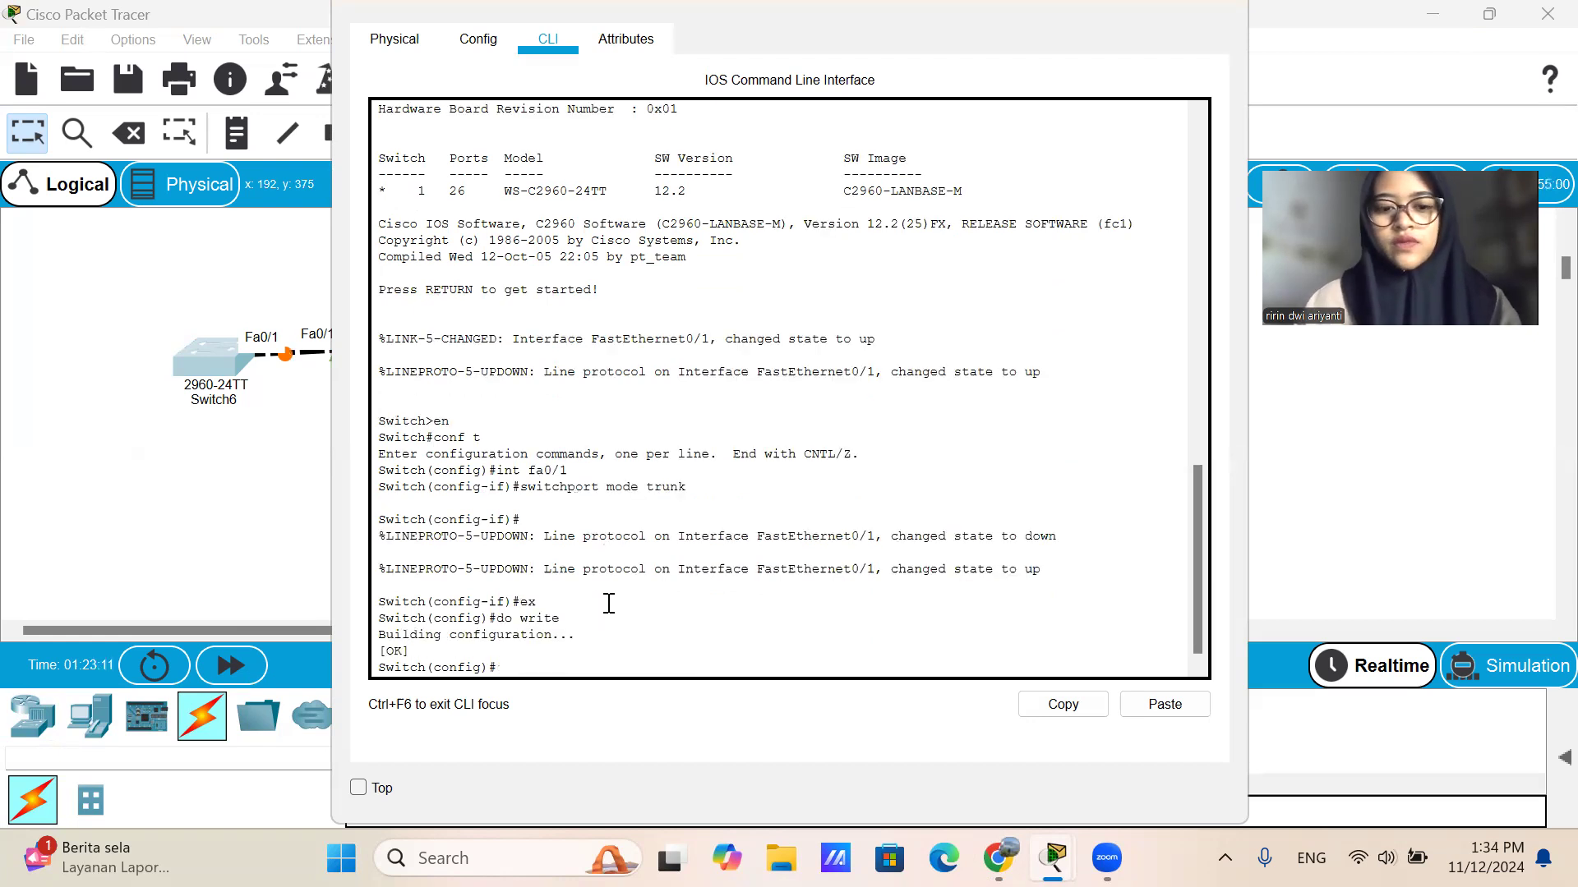
click(1199, 4)
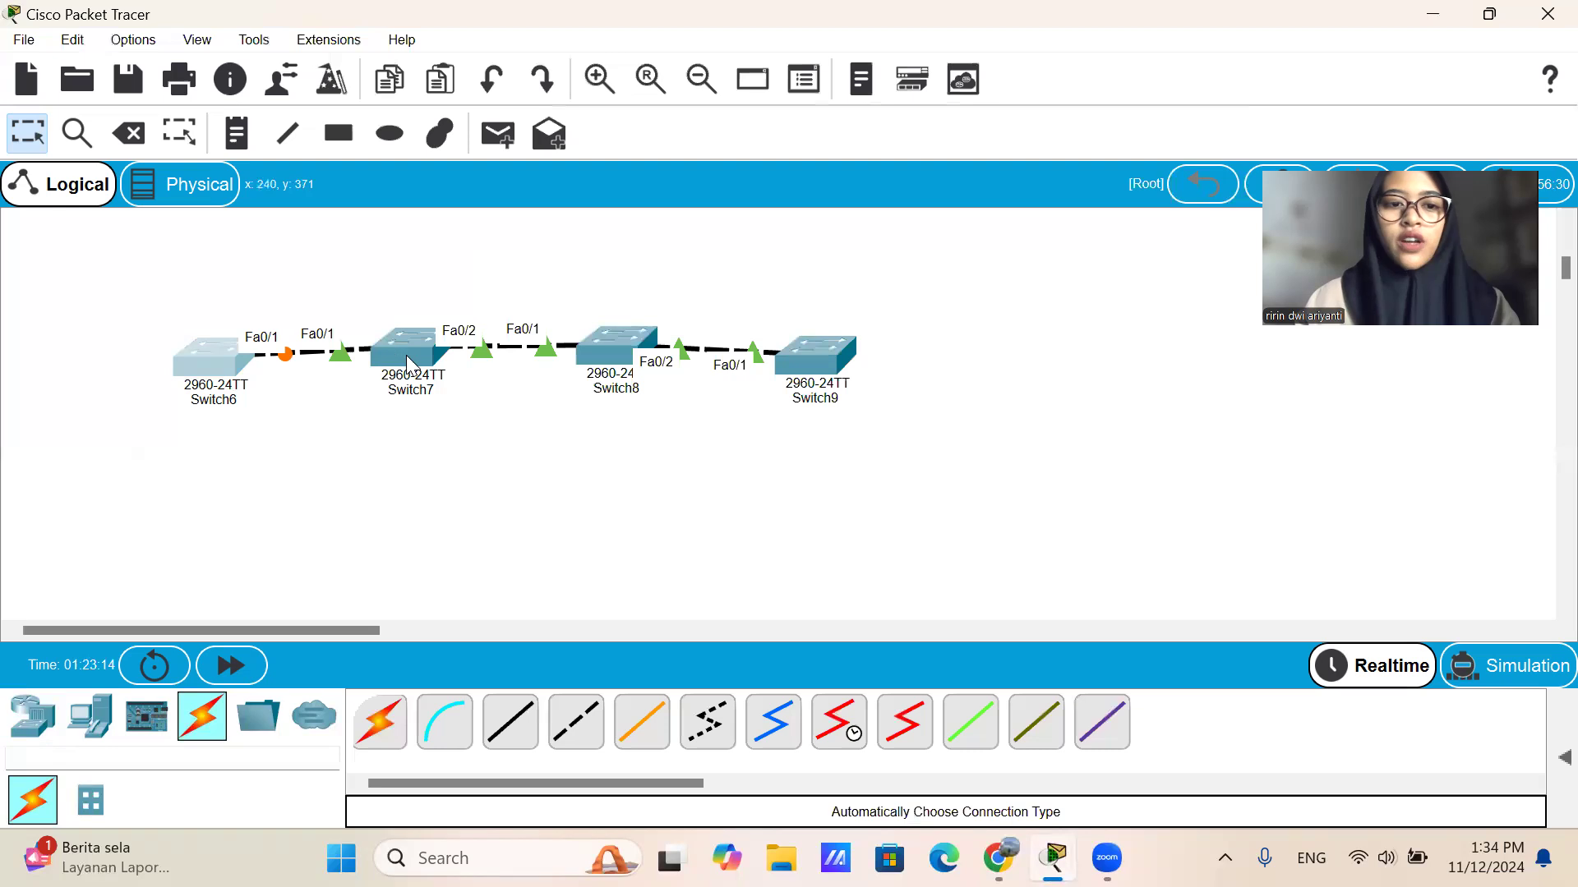
Open the command line of Switch7 and enter global configuration mode with en and conf t.
click(408, 366)
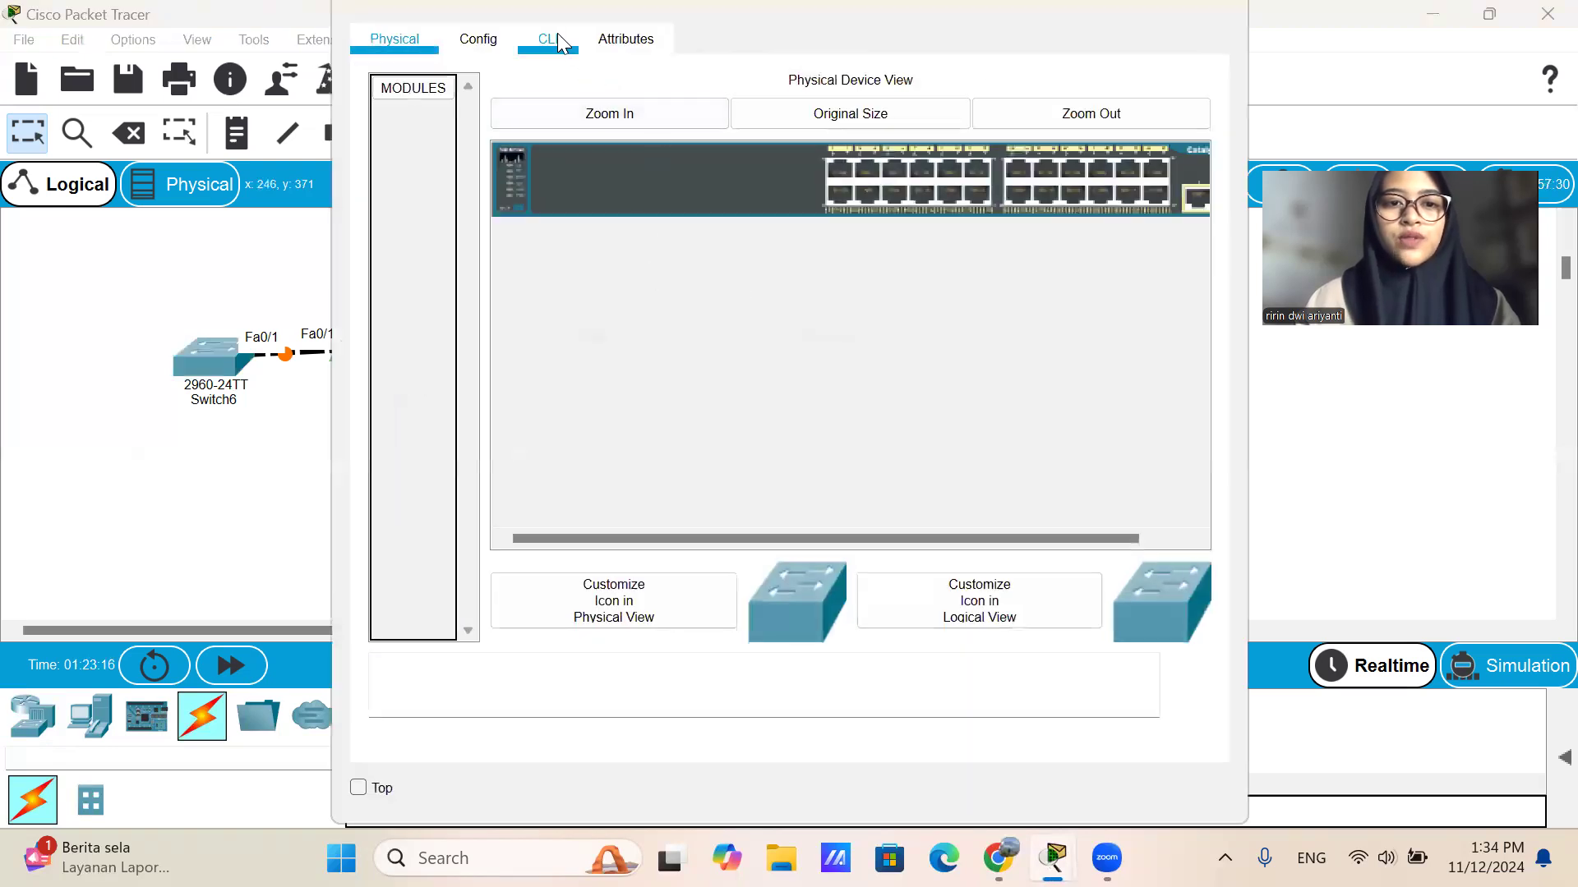
click(551, 38)
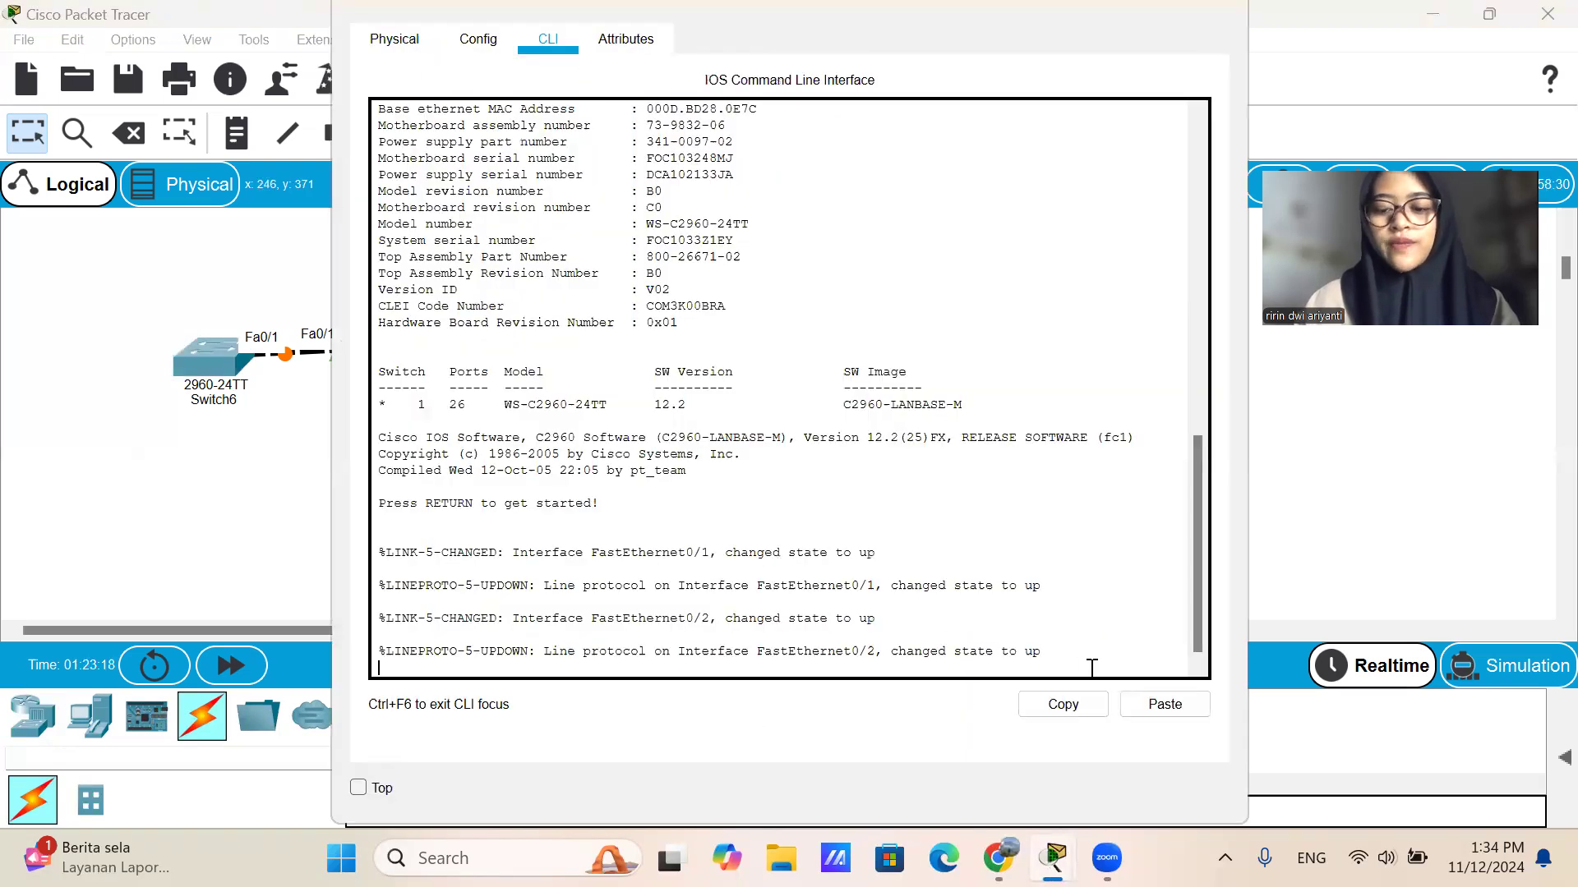
key(Return)
text(en)
key(Return)
text(conf)
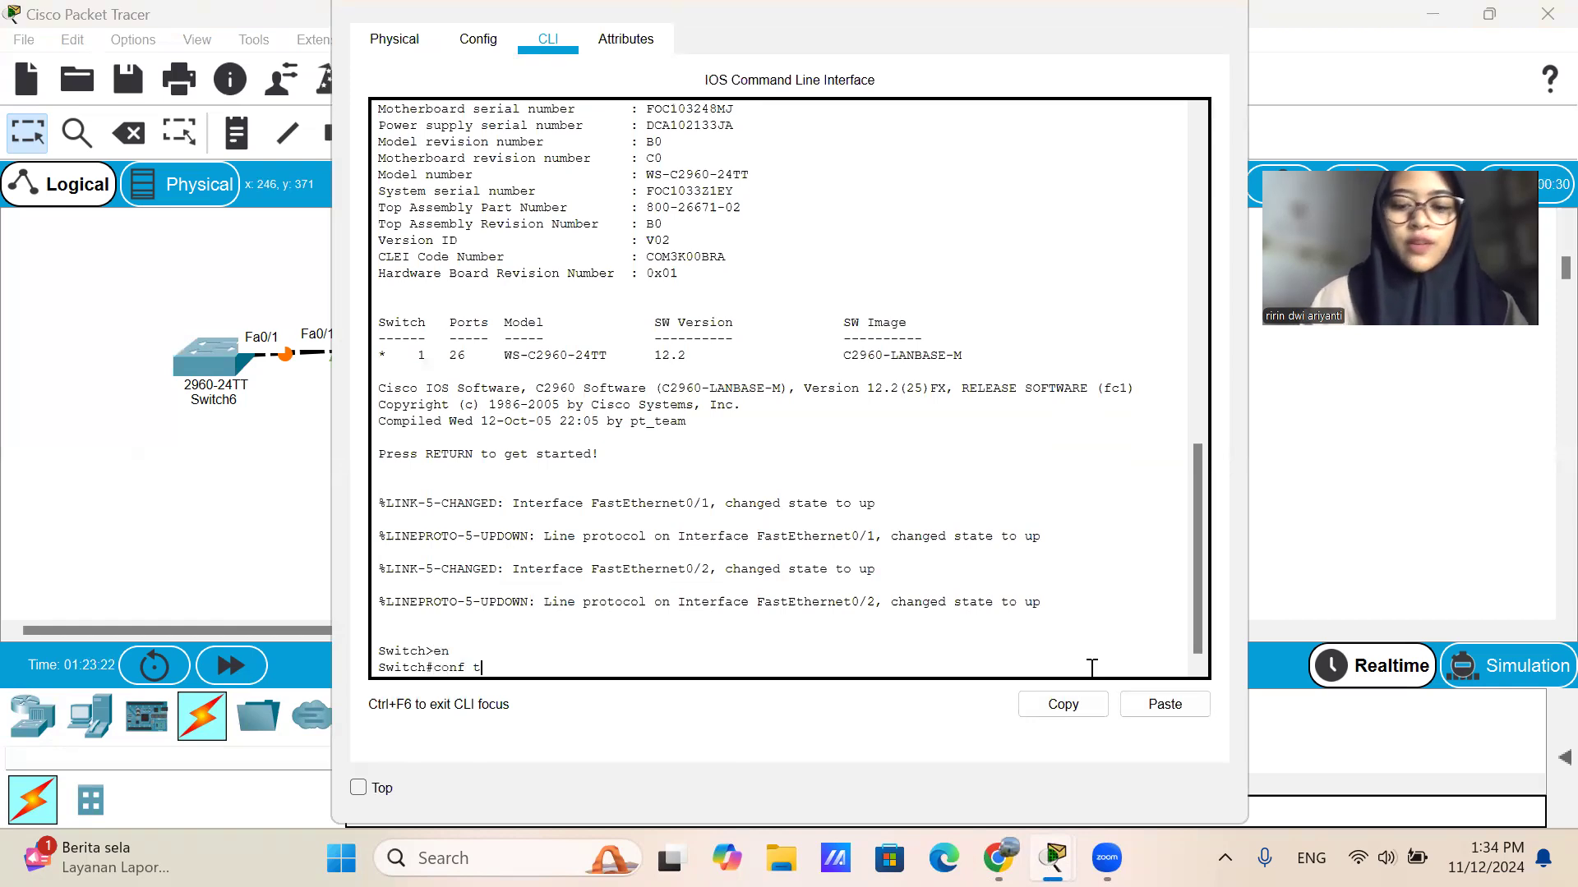
text( t)
key(Return)
Enter interface range configuration for fa0/1-2 on Switch7 with int range fa0/1-2.
text(int)
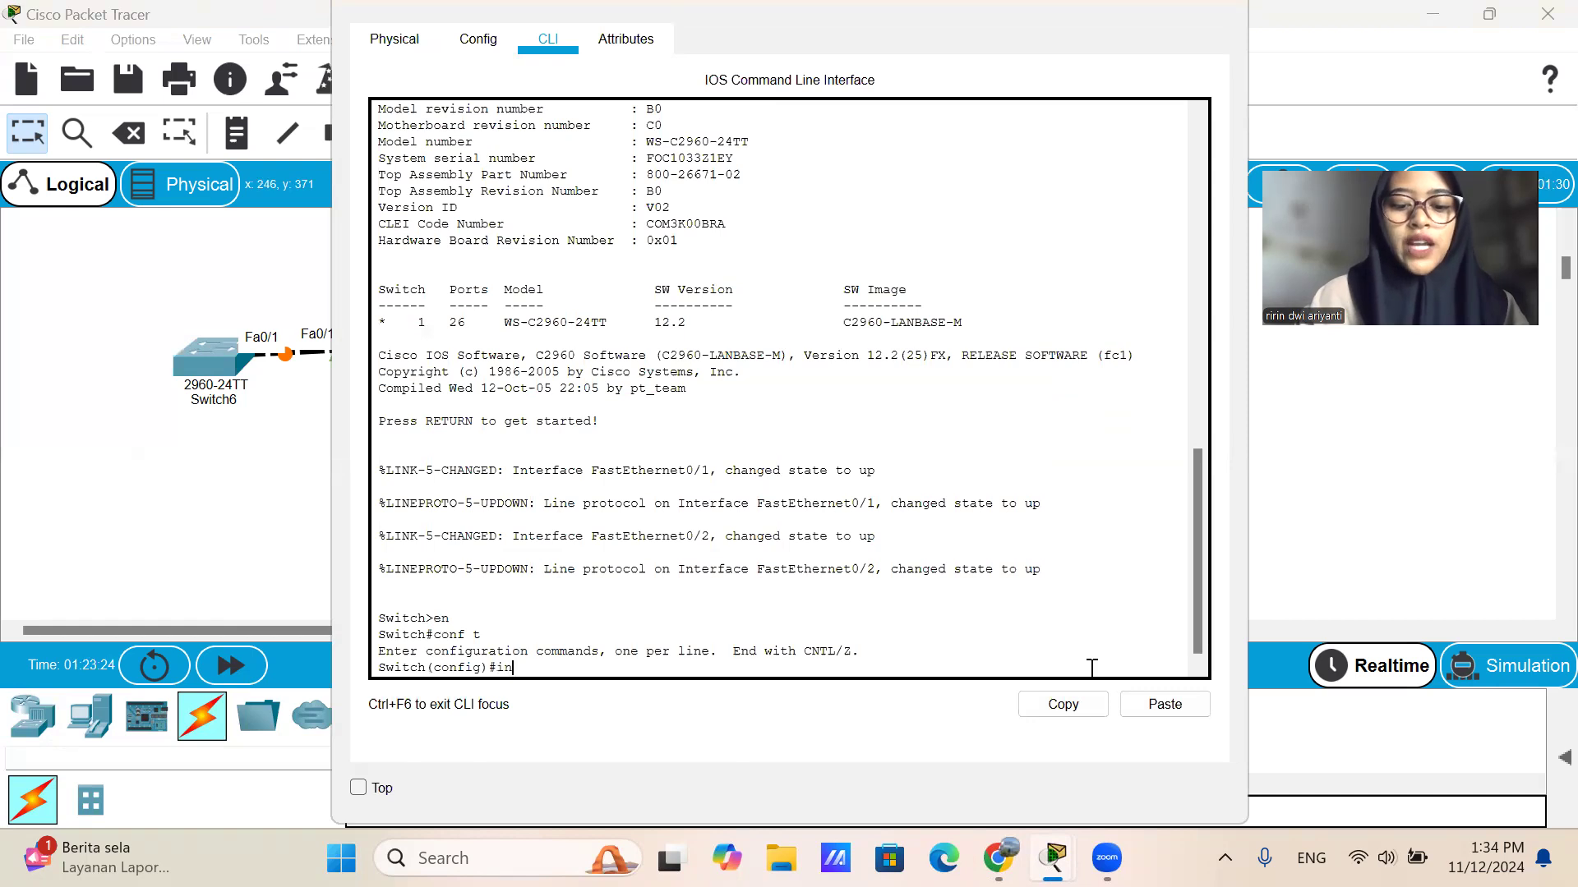
click(263, 424)
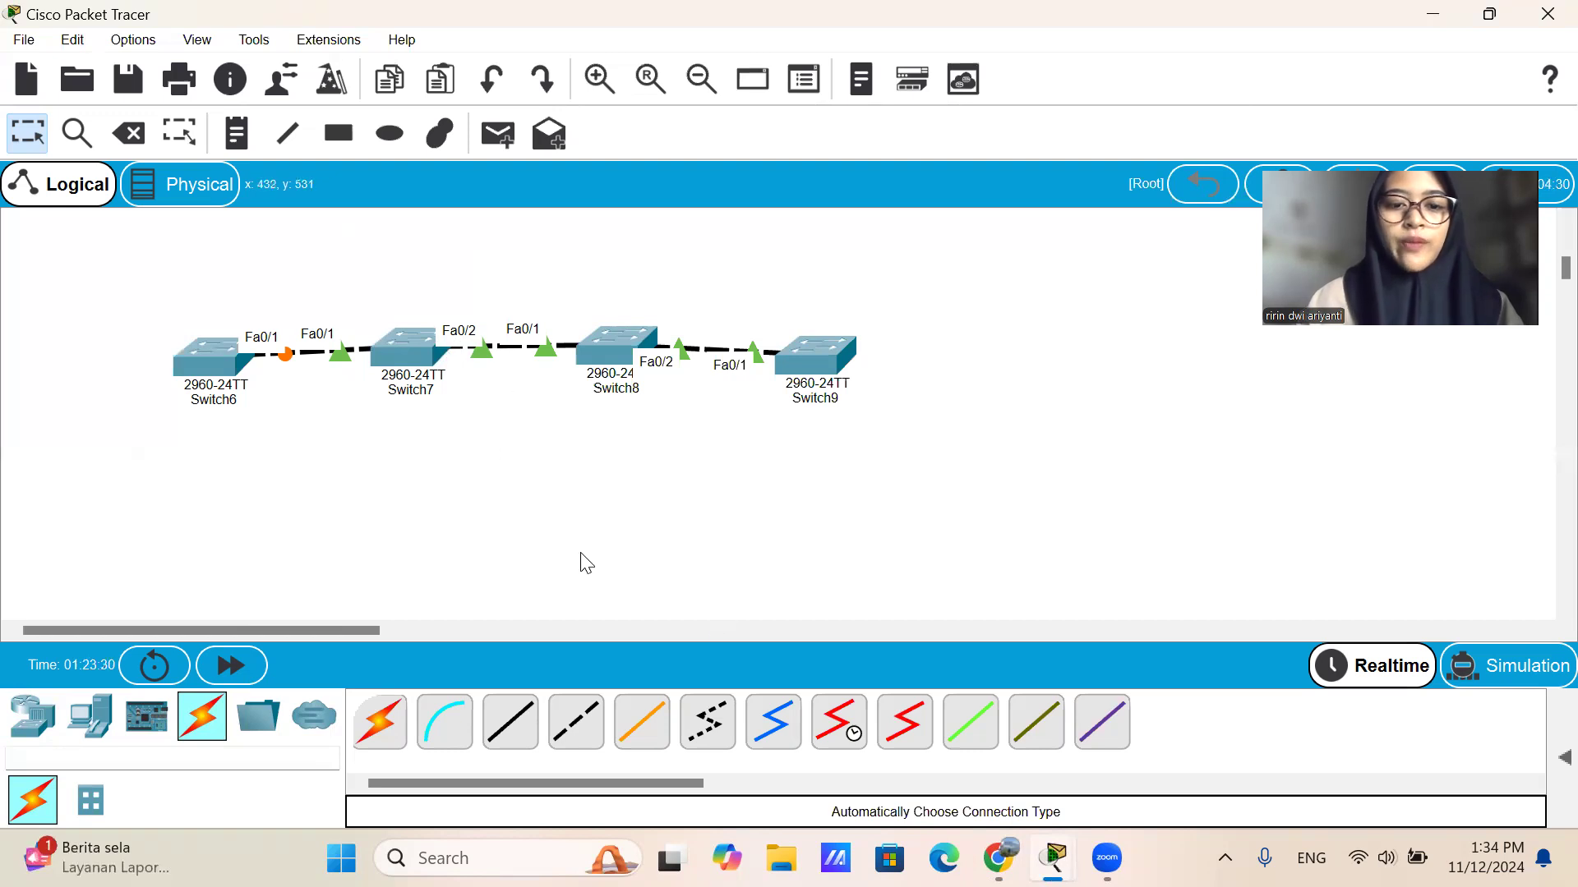
click(421, 358)
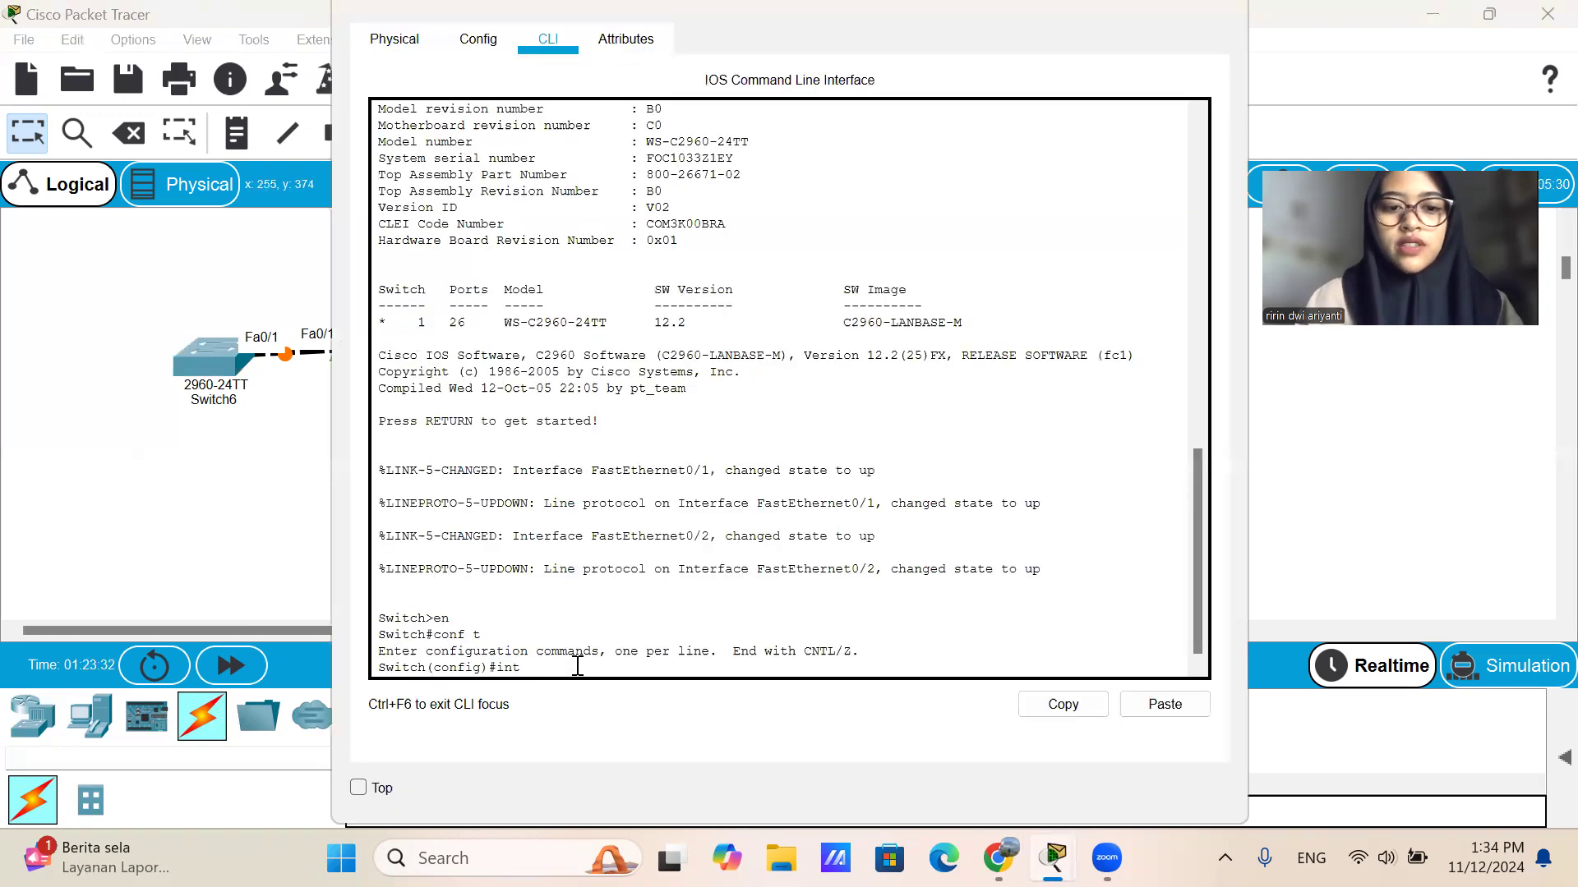
text(ran)
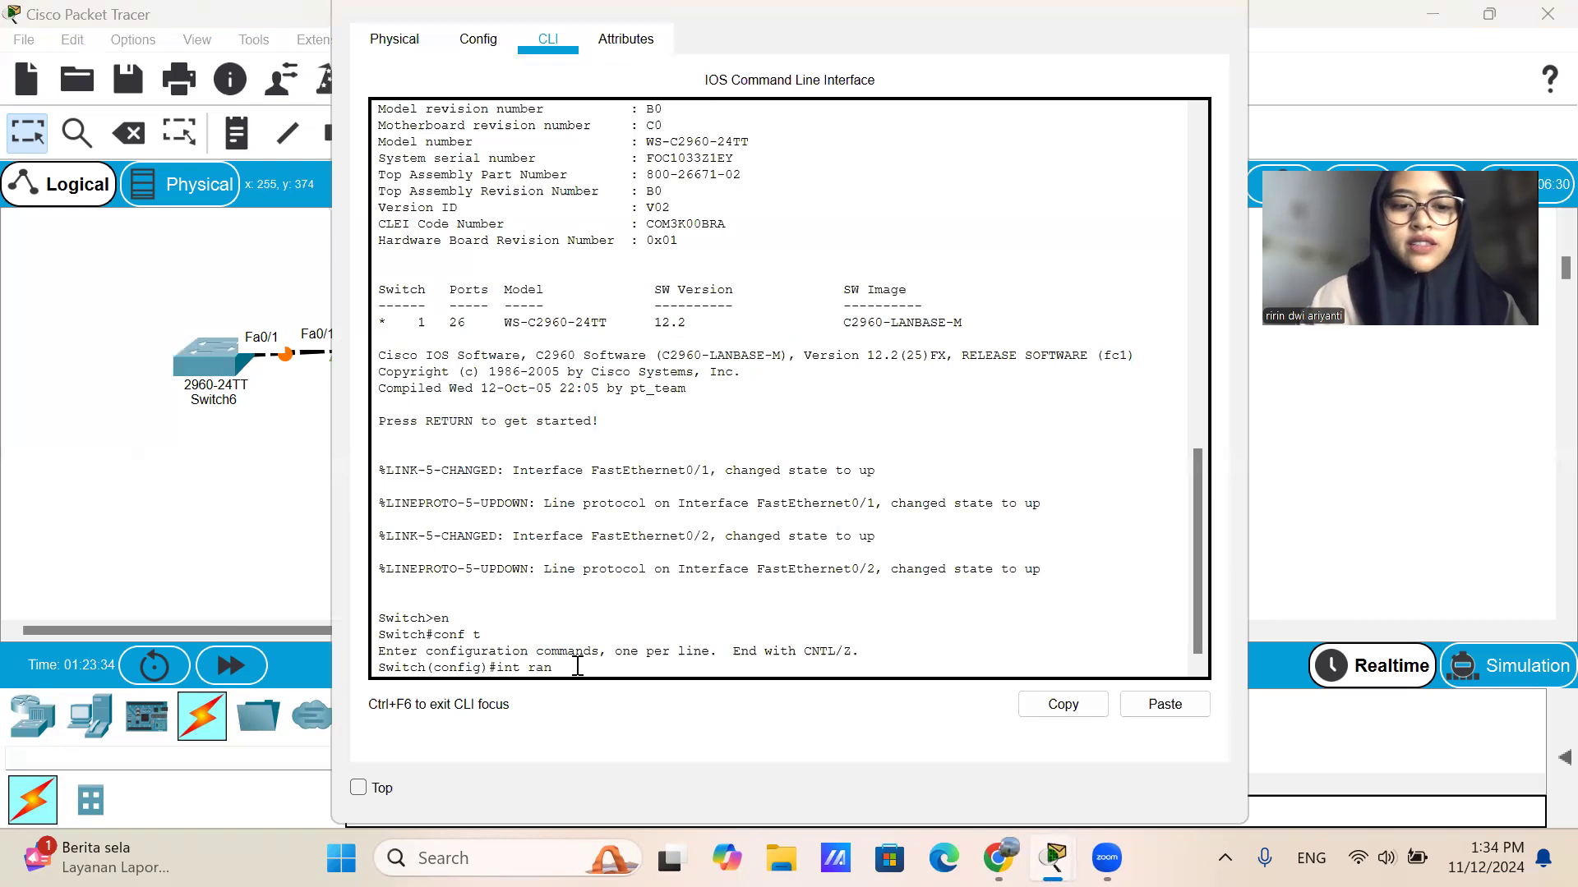
text(fge)
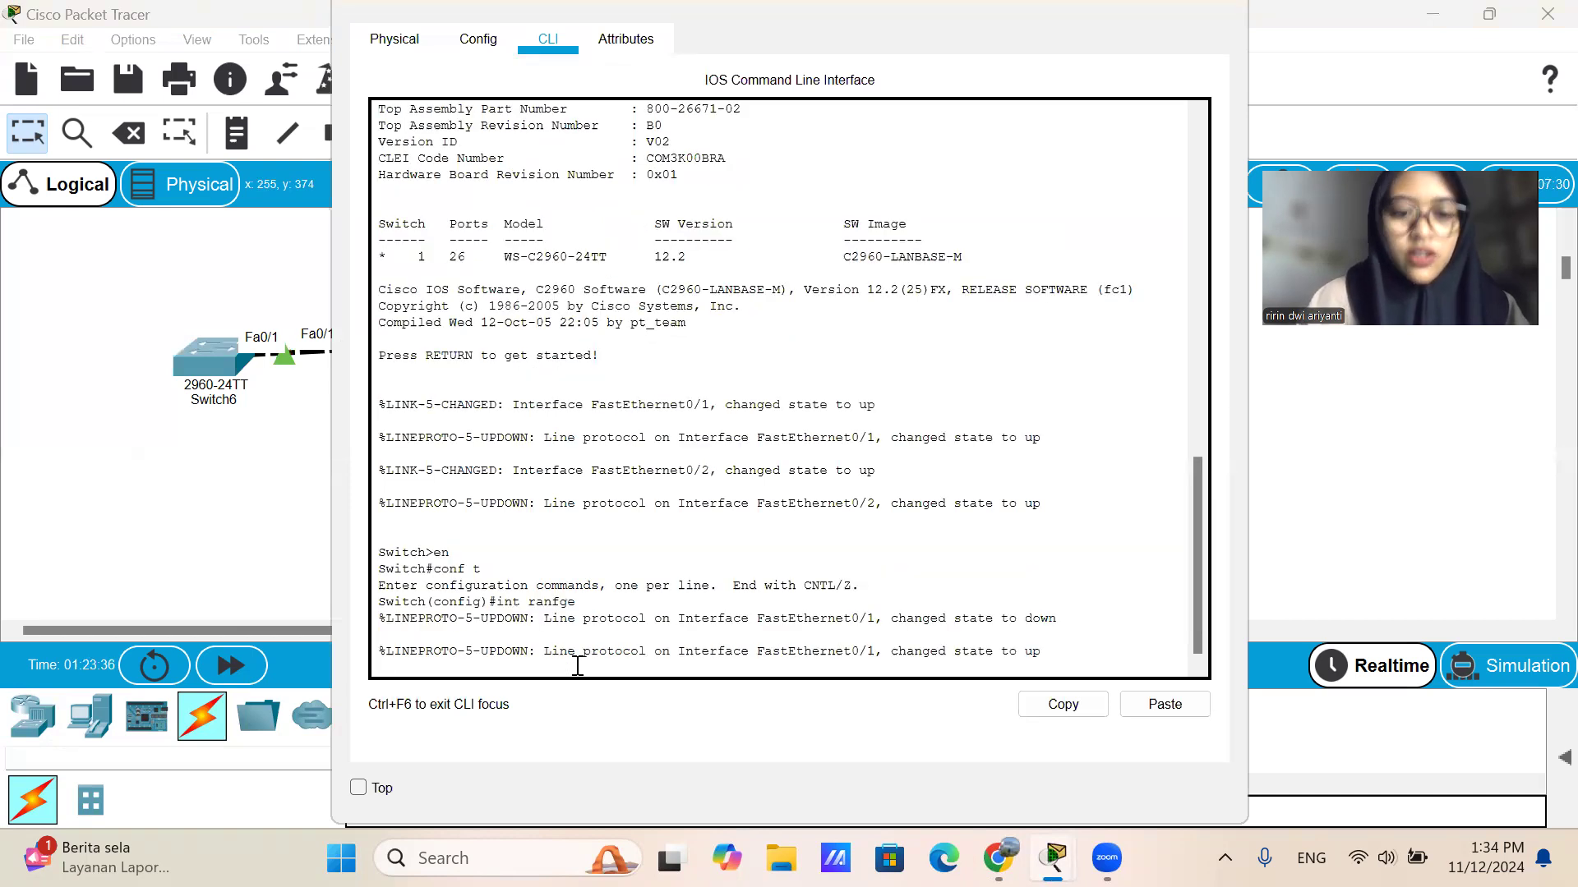
key(BackSpace)
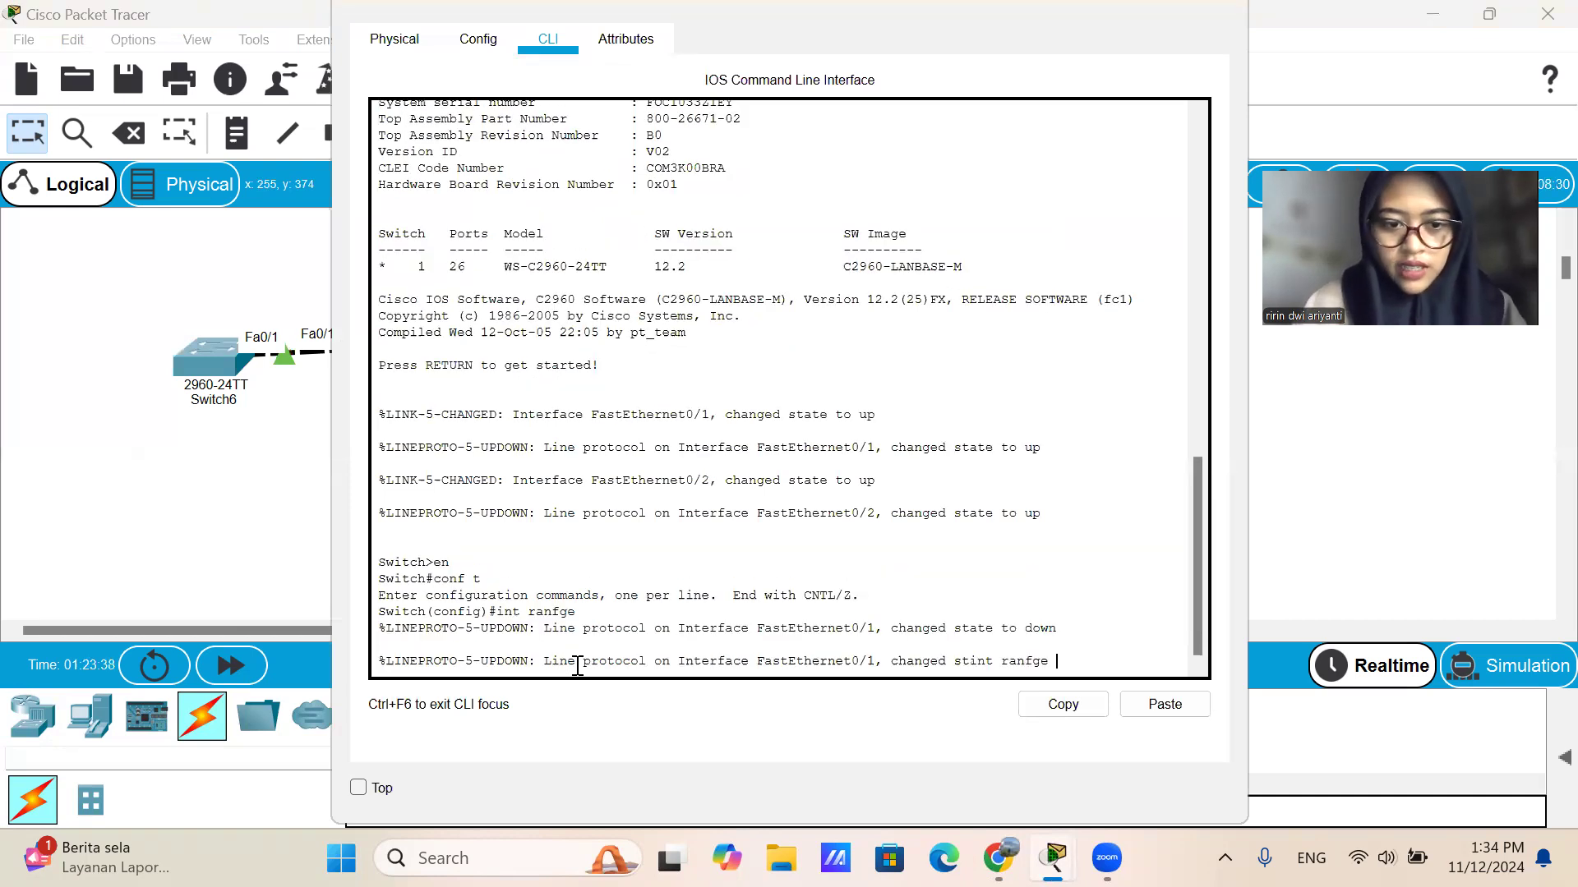
key(Return)
key(Up)
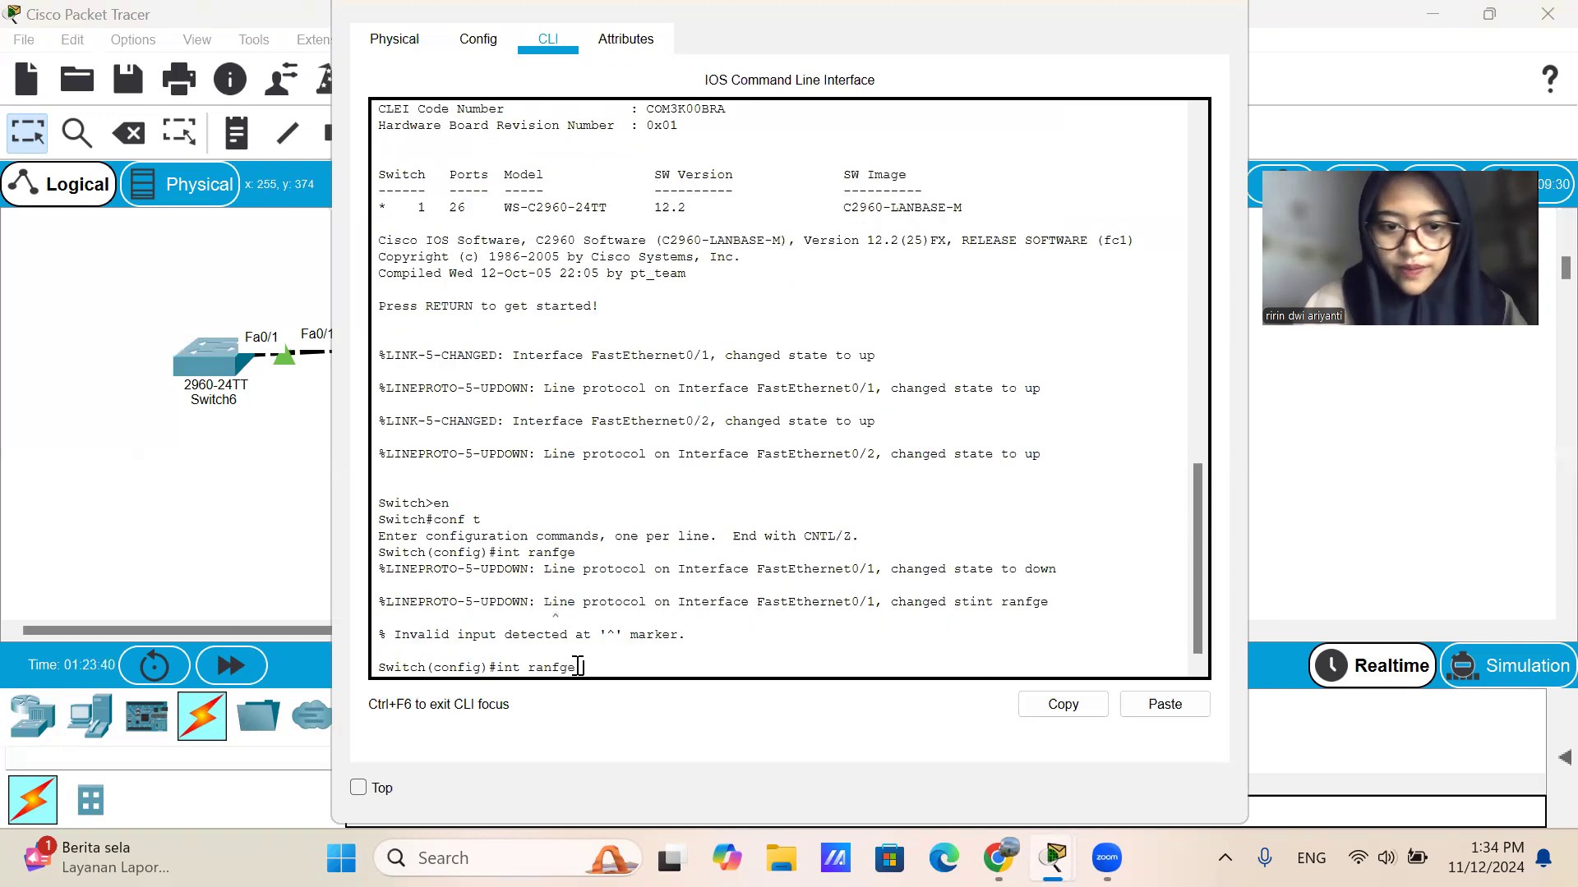
key(BackSpace)
key(BackSpace)
key(BackSpace)
text(ge fa0/1-2)
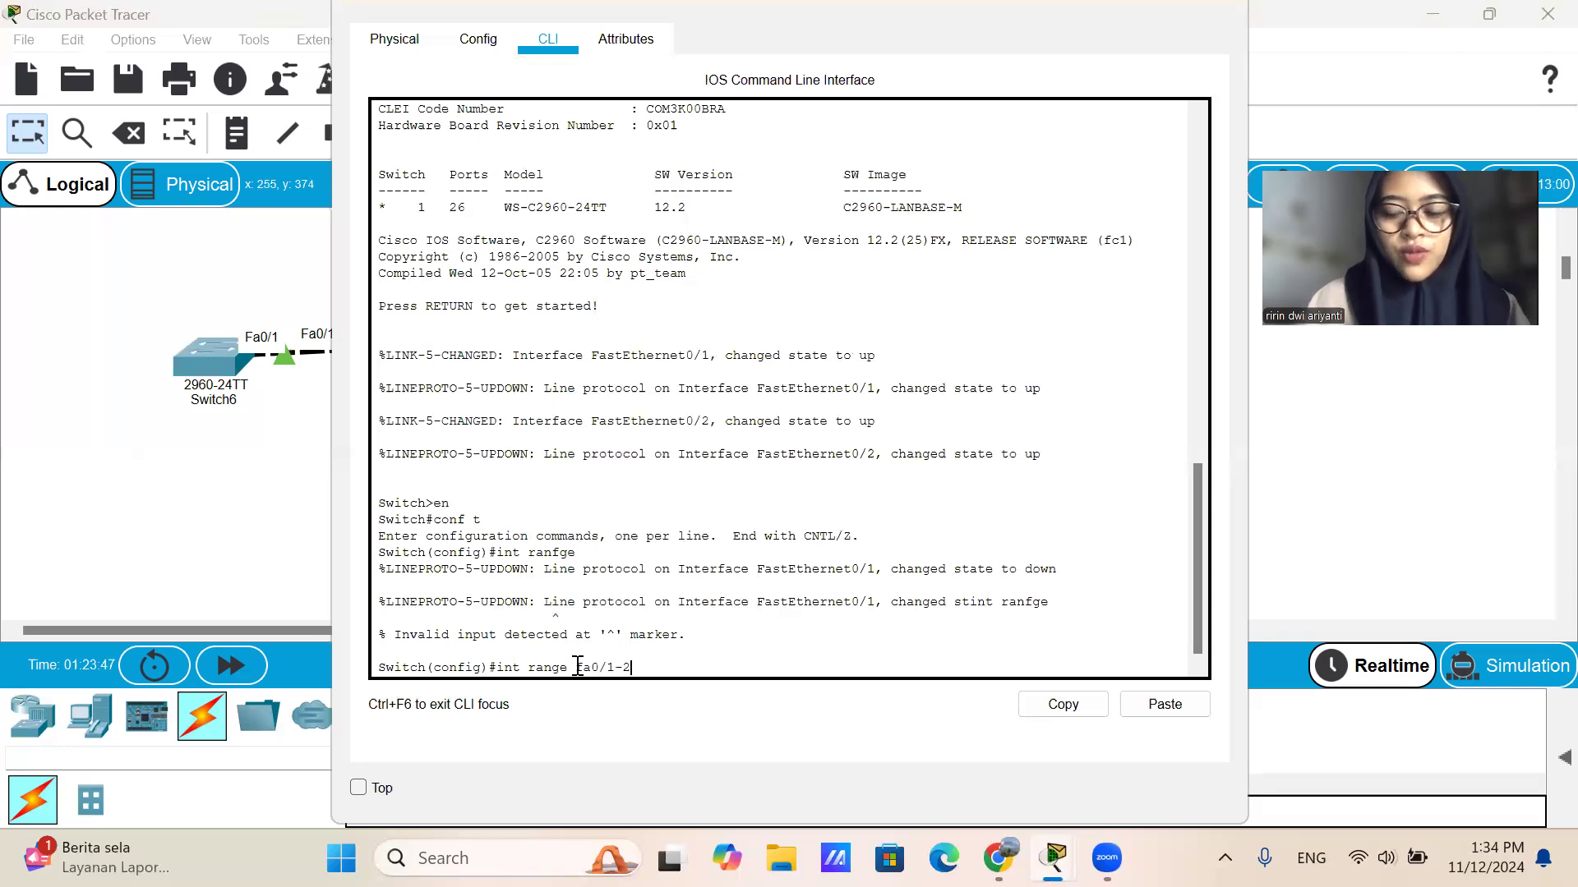
key(Return)
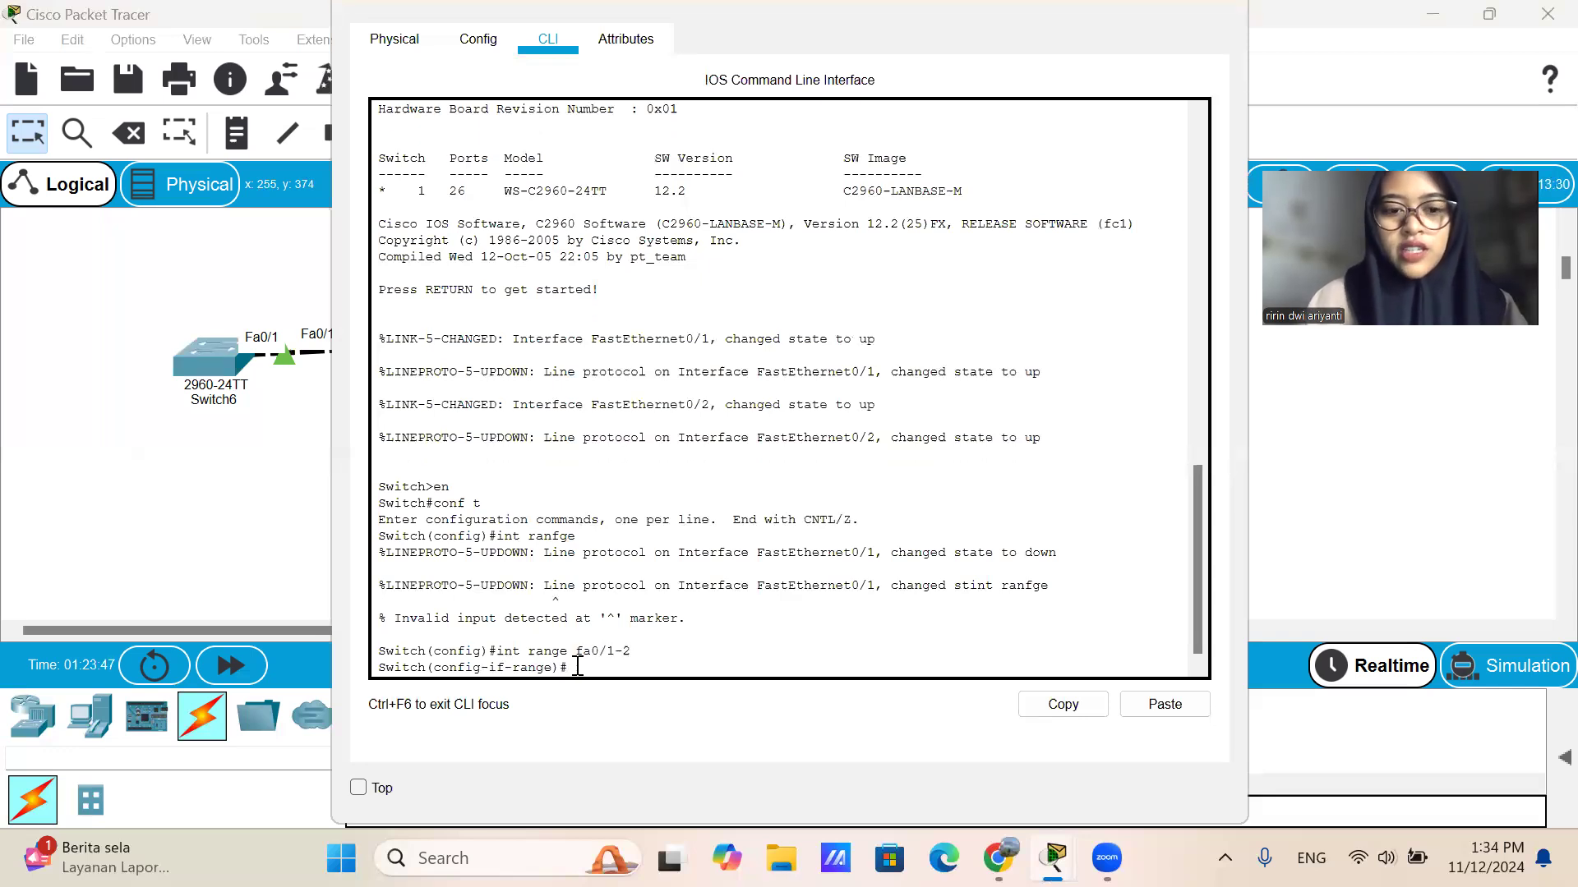
Set the selected interfaces of Switch7 to trunk mode with switchport mode trunk.
text(swt)
key(BackSpace)
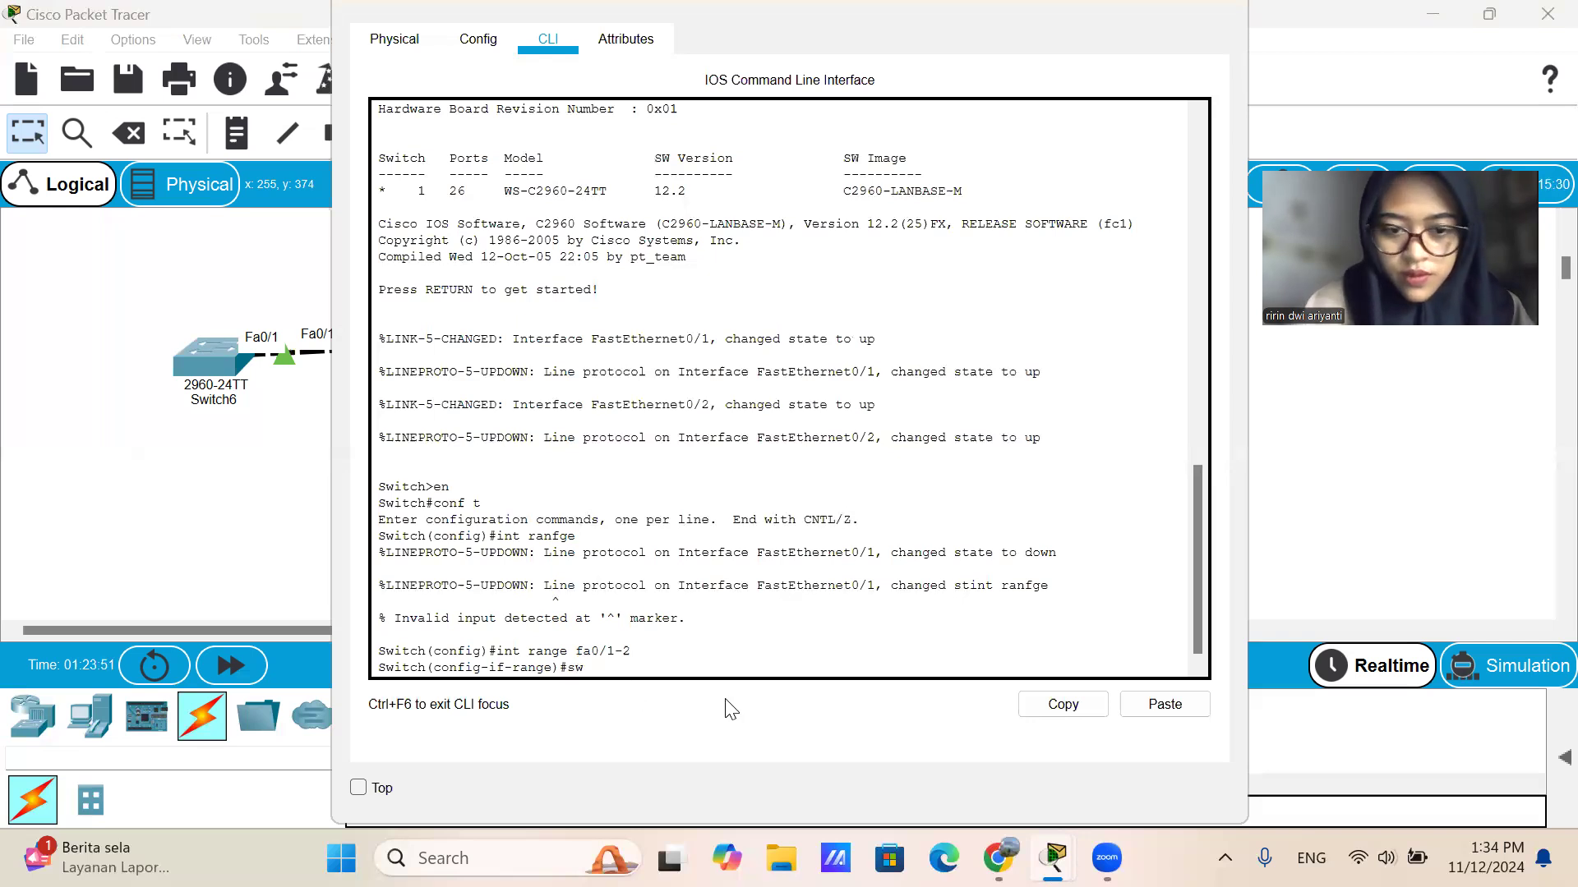
text(itchpoer)
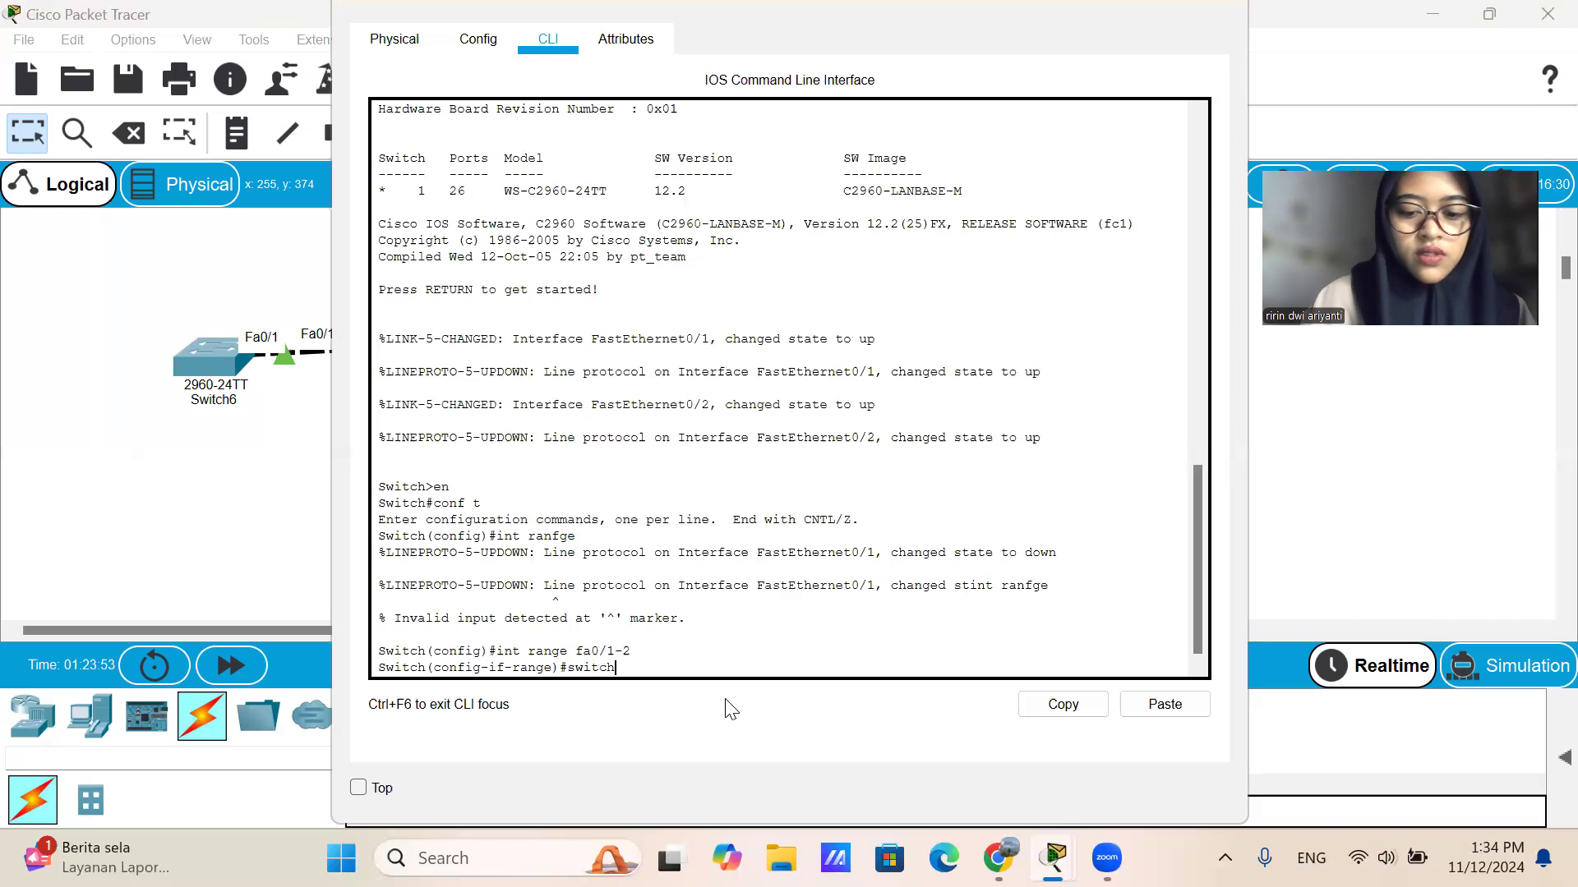
key(BackSpace)
key(BackSpace)
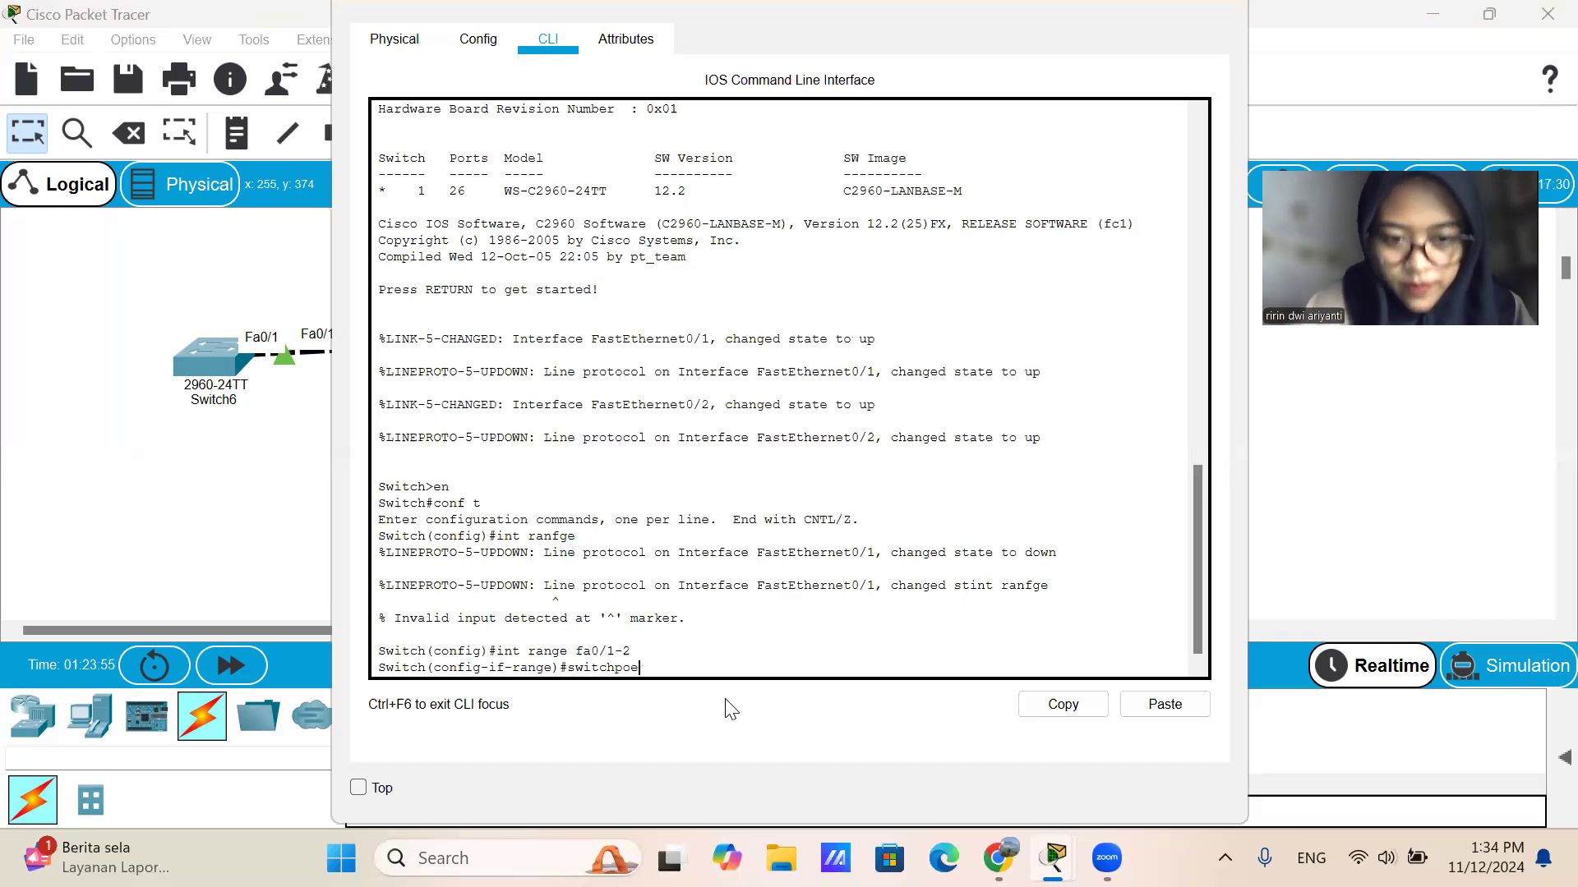
text(rt mode trunk)
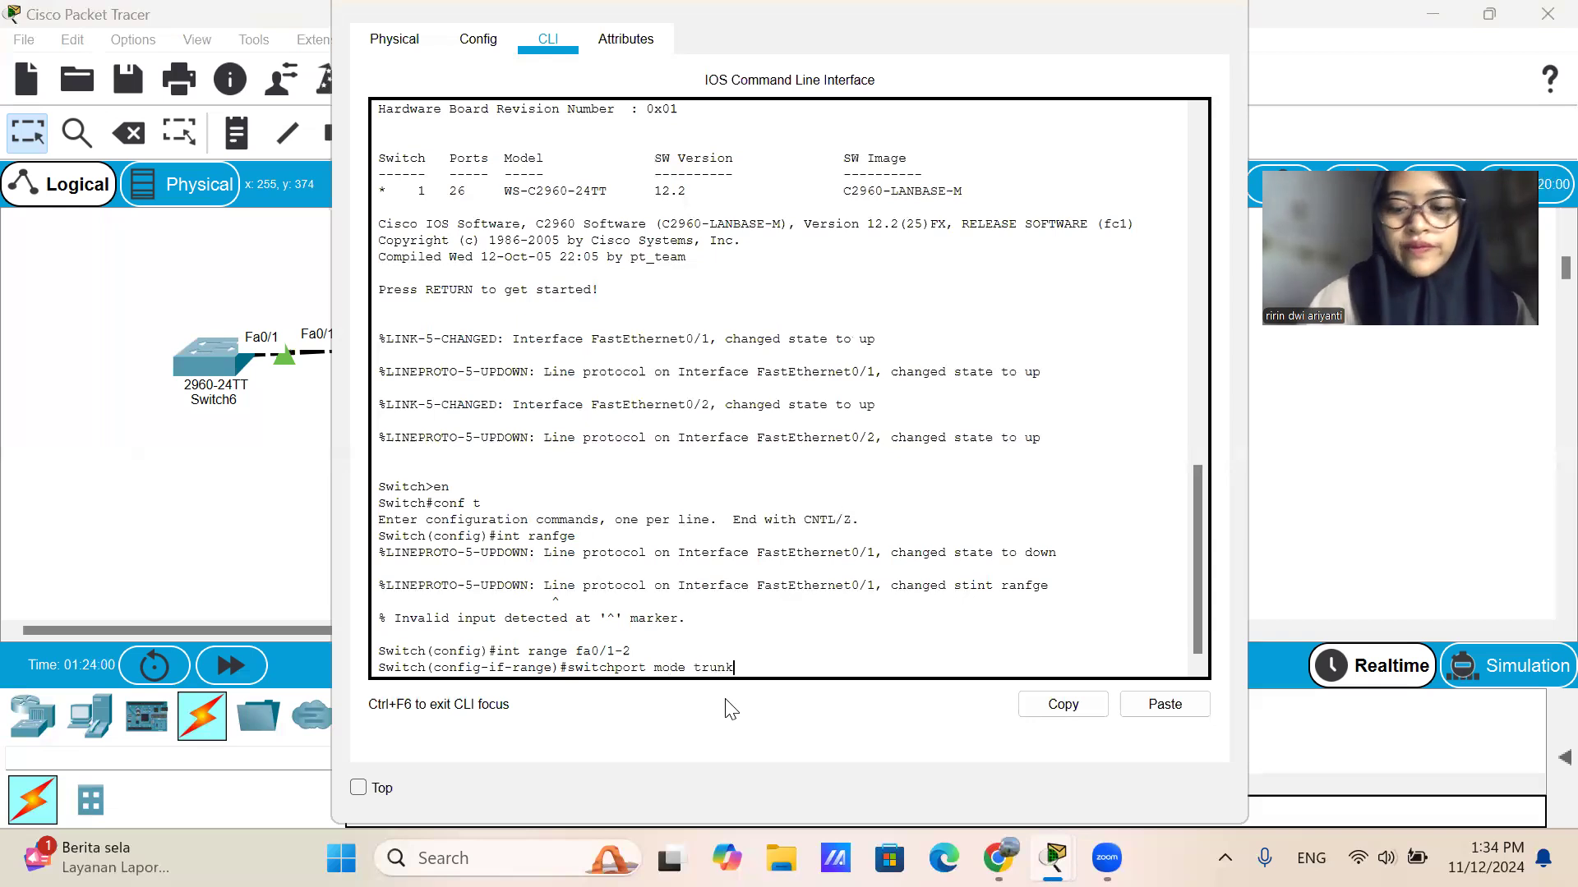
key(Return)
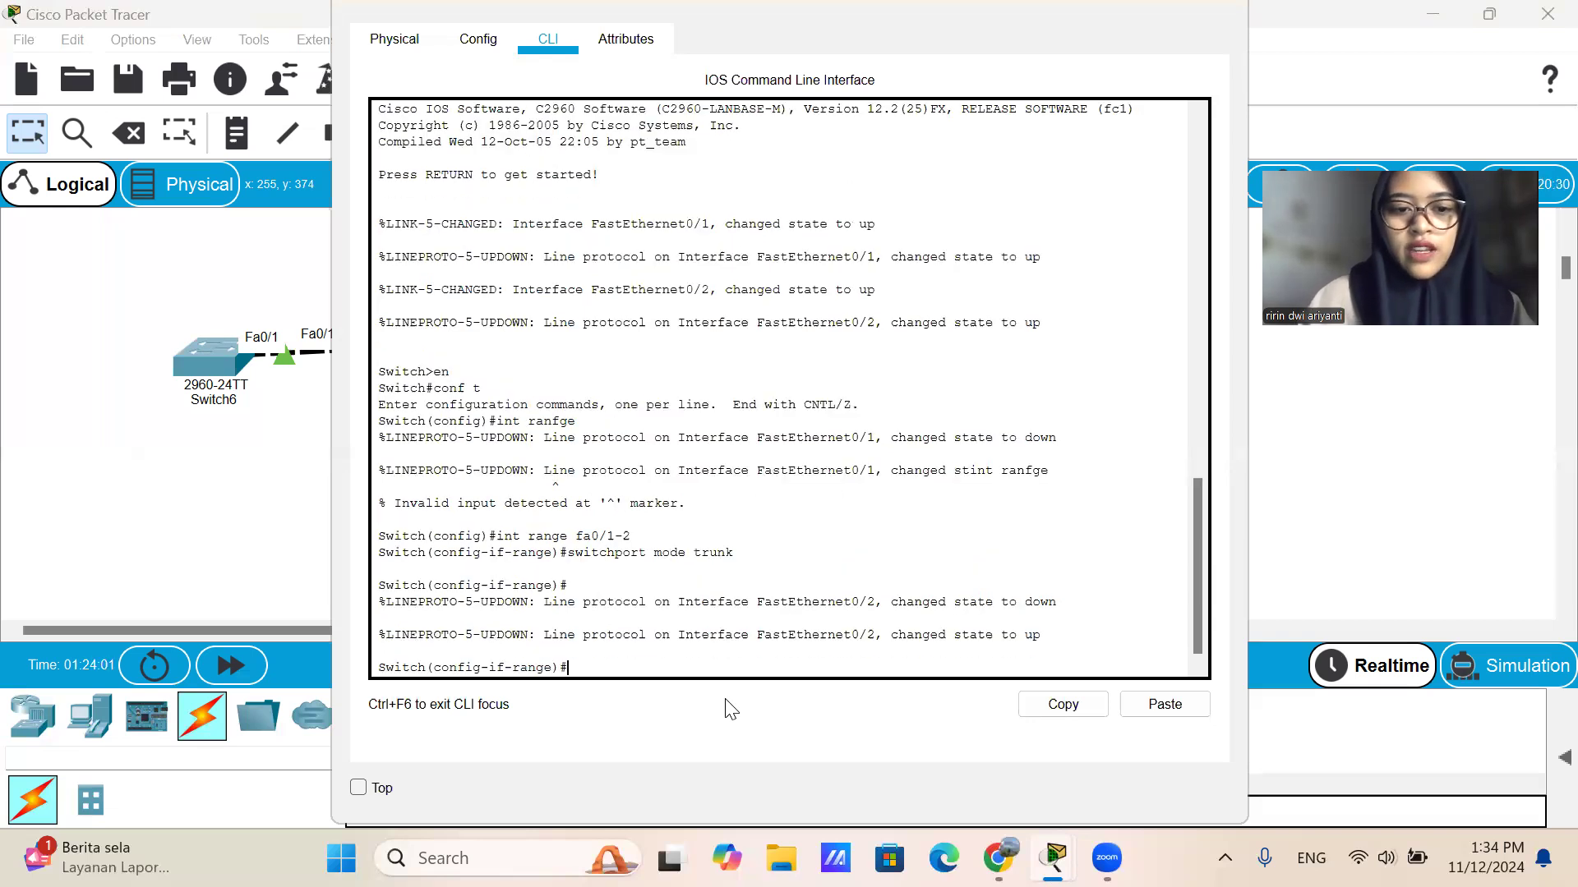
Save the Switch7 configuration with do wr, exit interface range configuration, and close its device window.
text(dow)
key(BackSpace)
key(BackSpace)
text(wr)
key(Return)
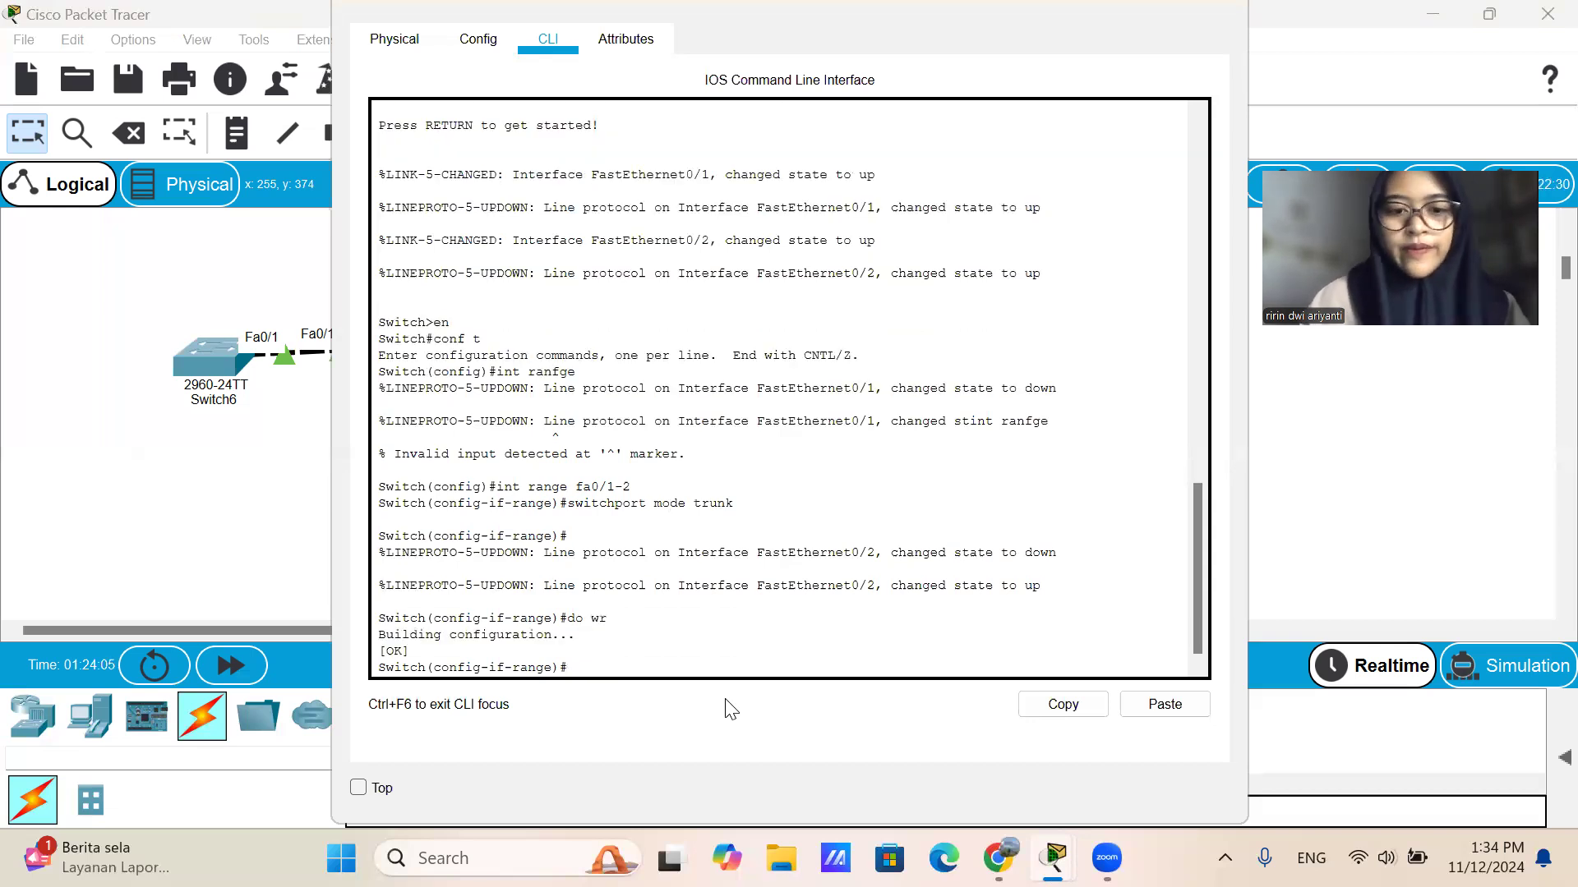
text(ex)
key(Return)
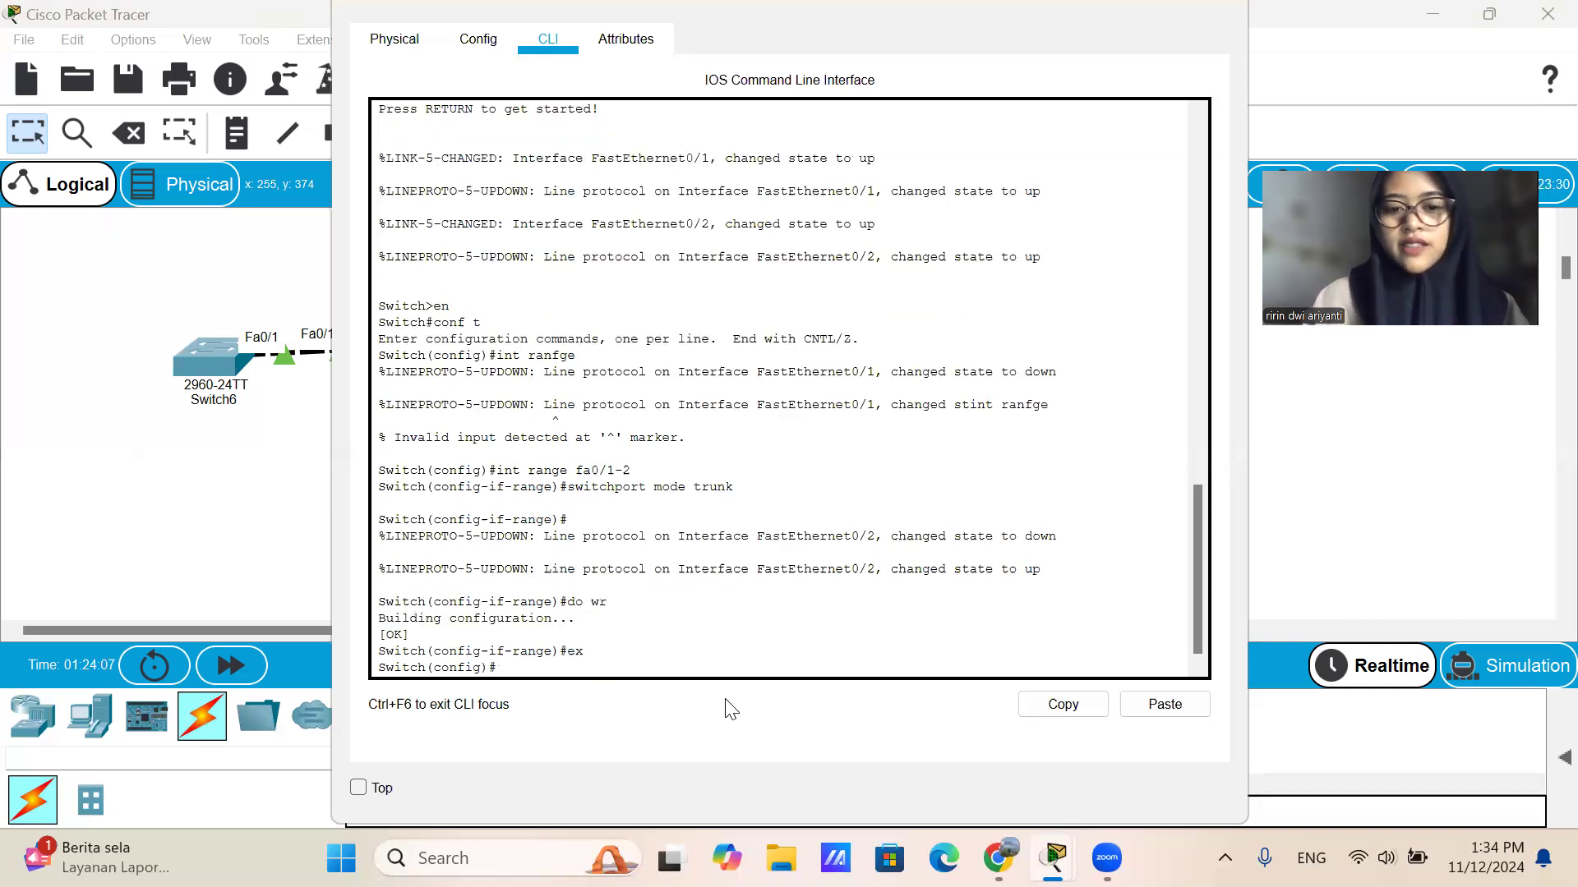
click(1216, 4)
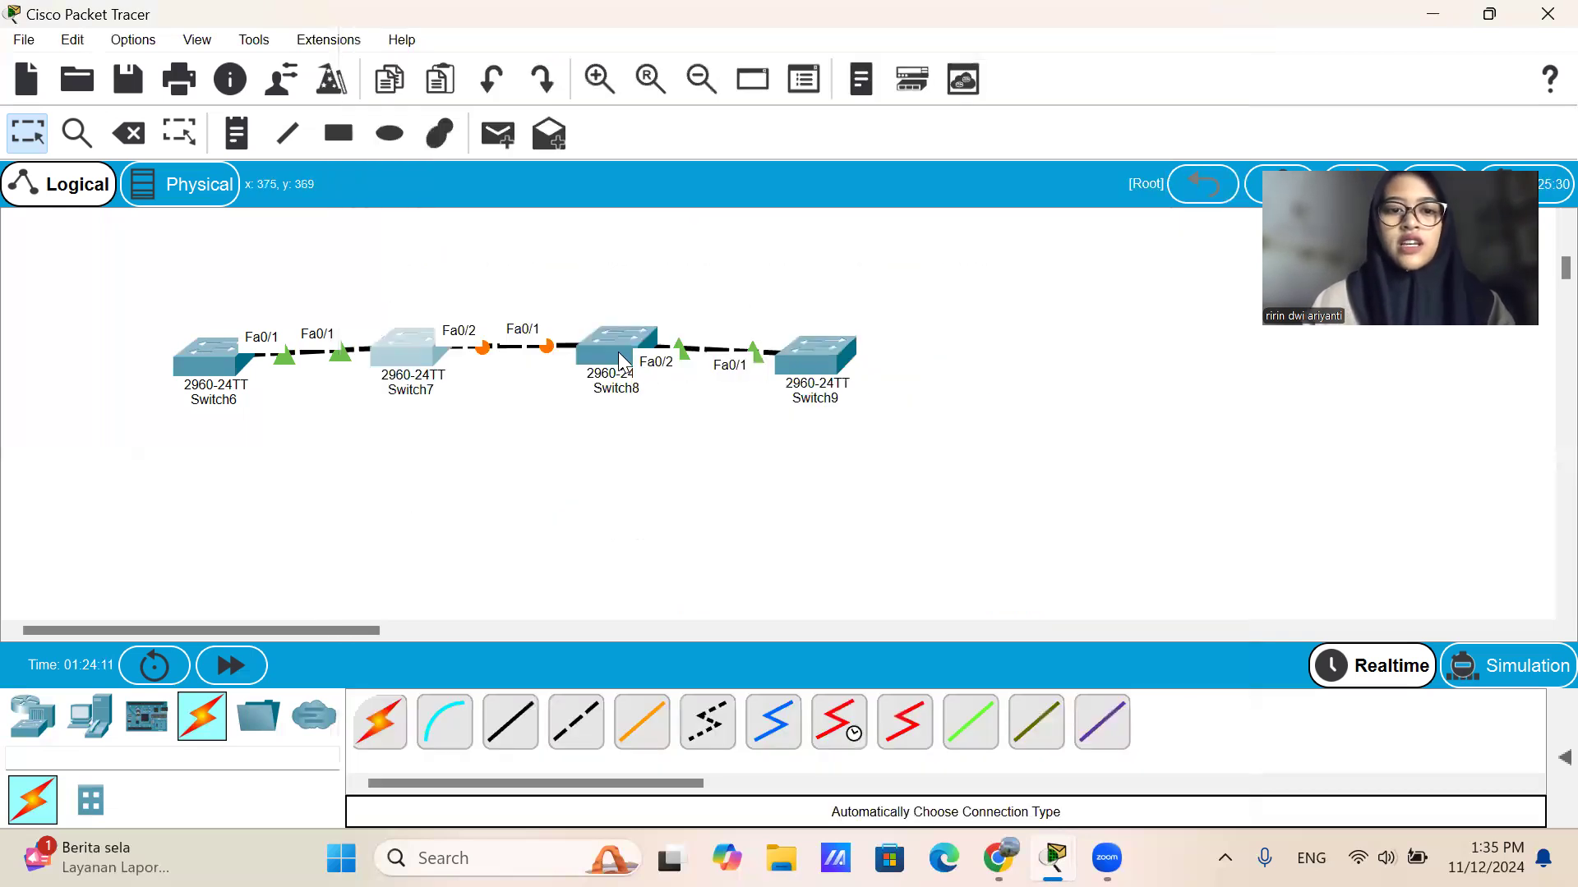
Open the command line of Switch8 and enter global configuration mode with en and conf t.
click(622, 362)
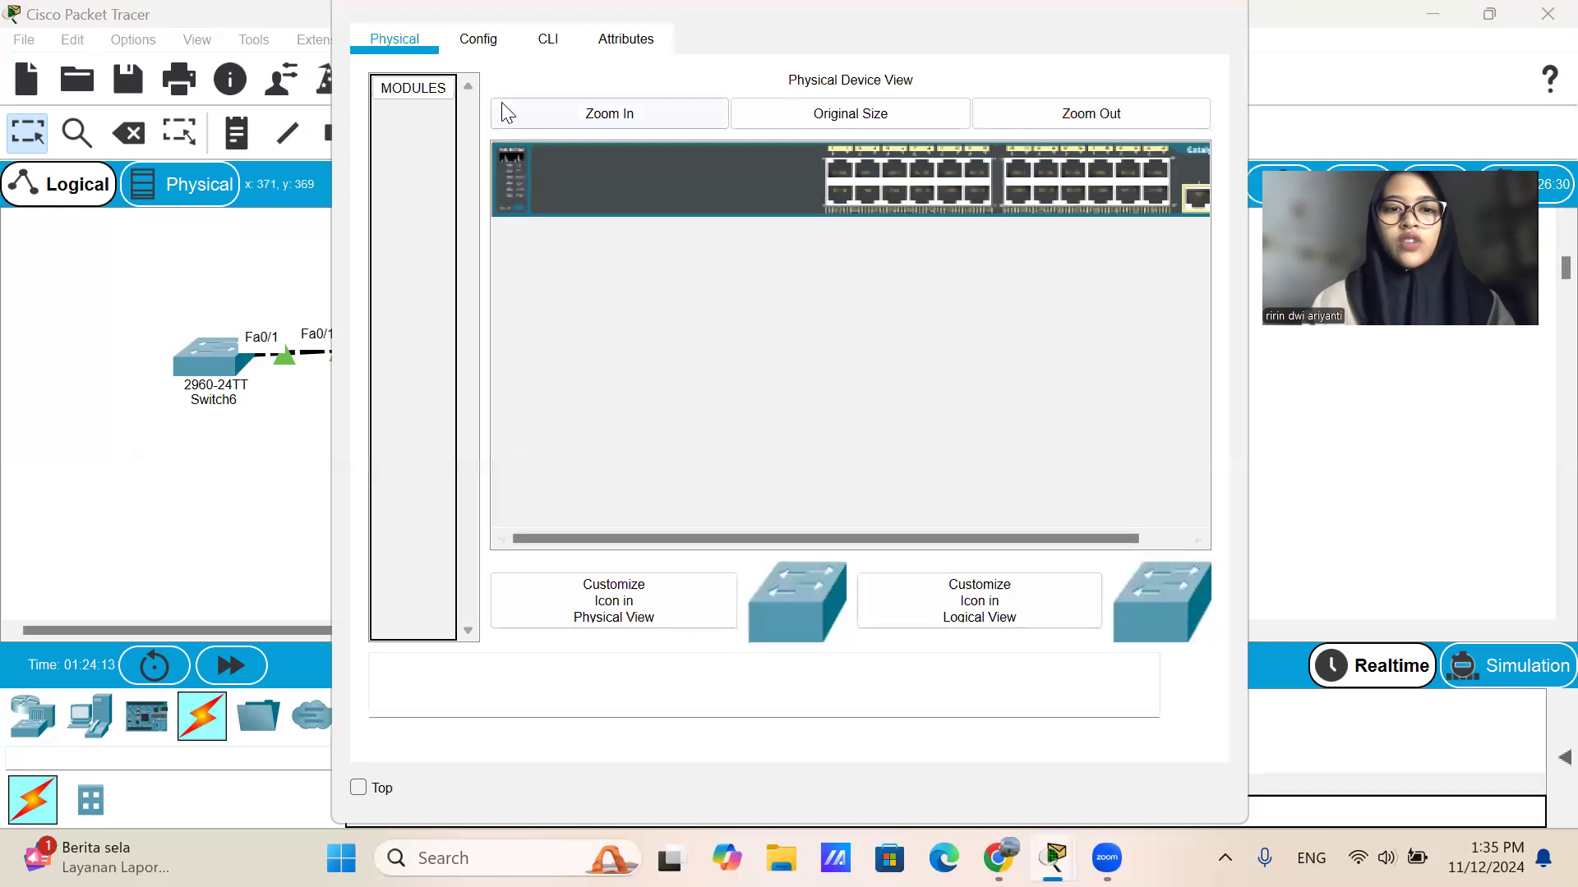
click(549, 38)
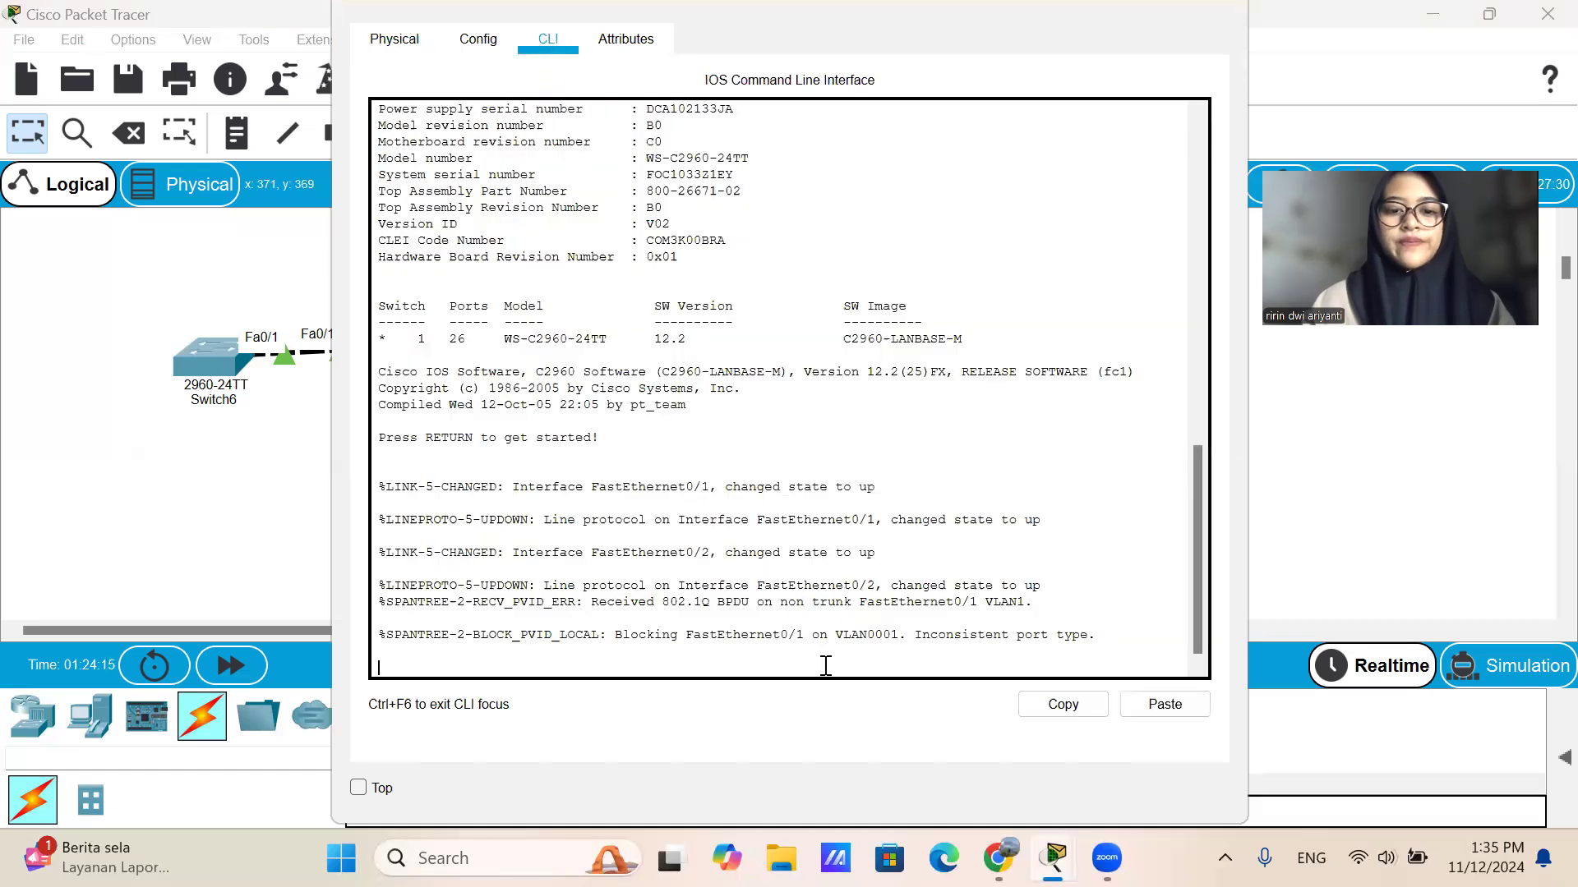
key(Return)
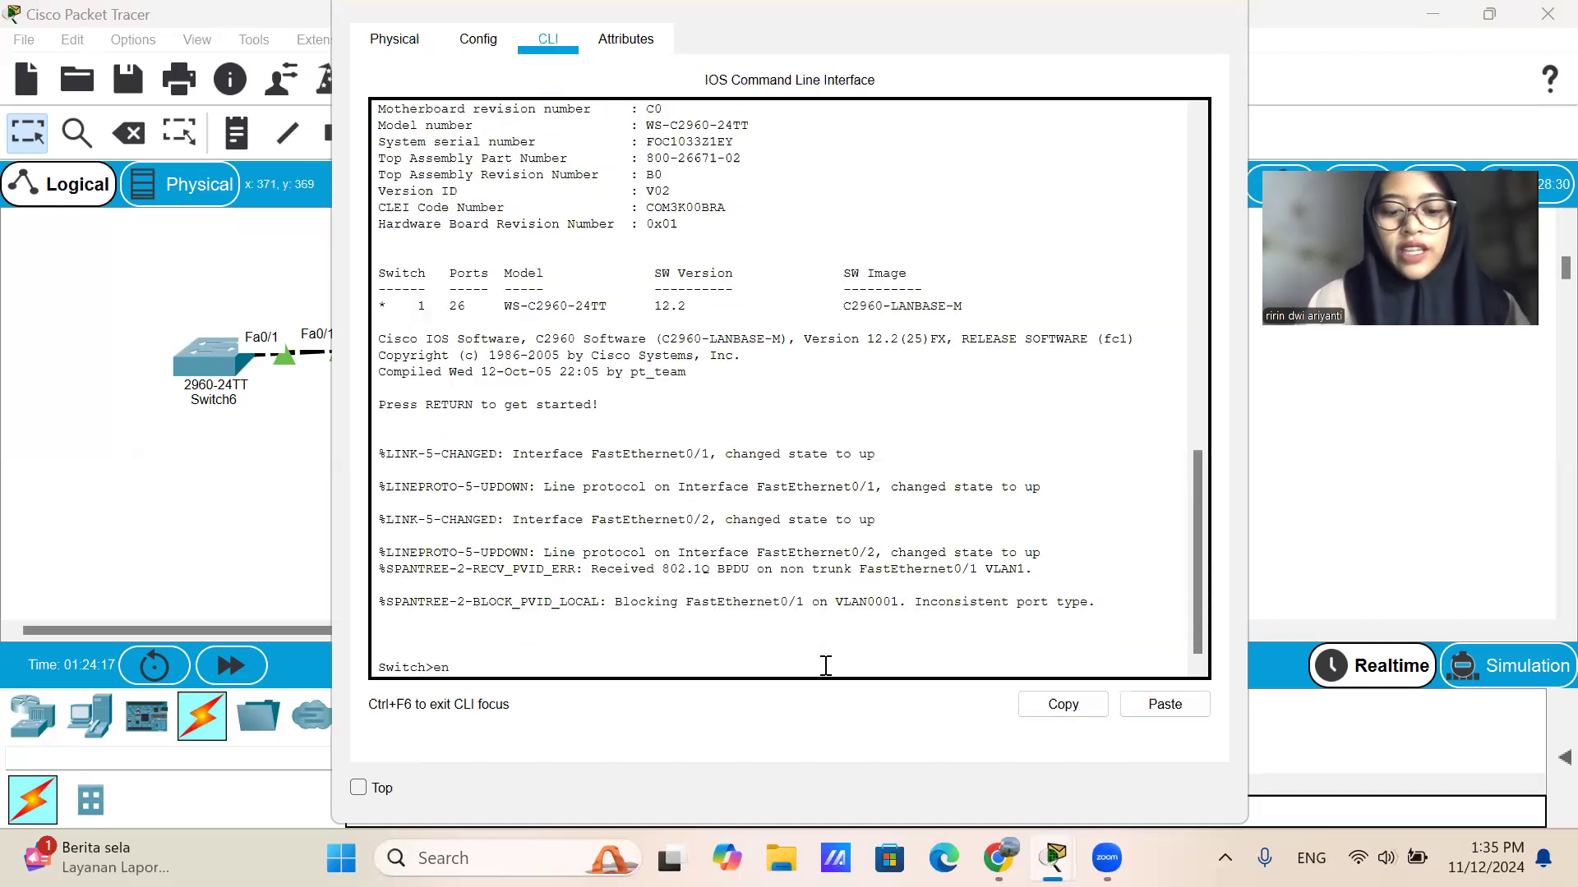
text(en)
key(Return)
text(conf t)
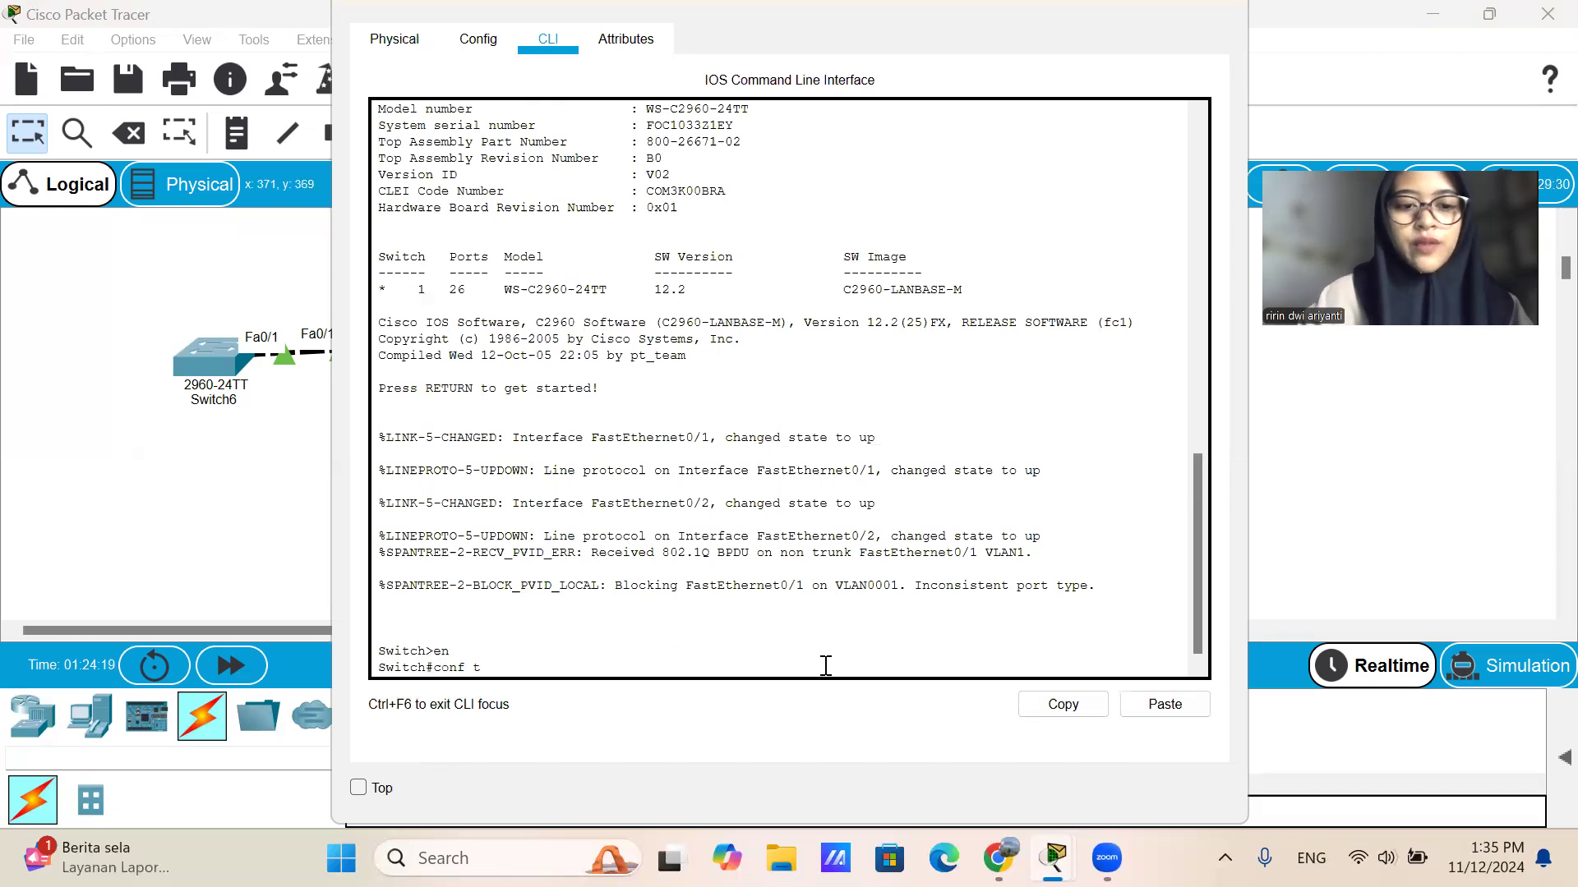
key(Return)
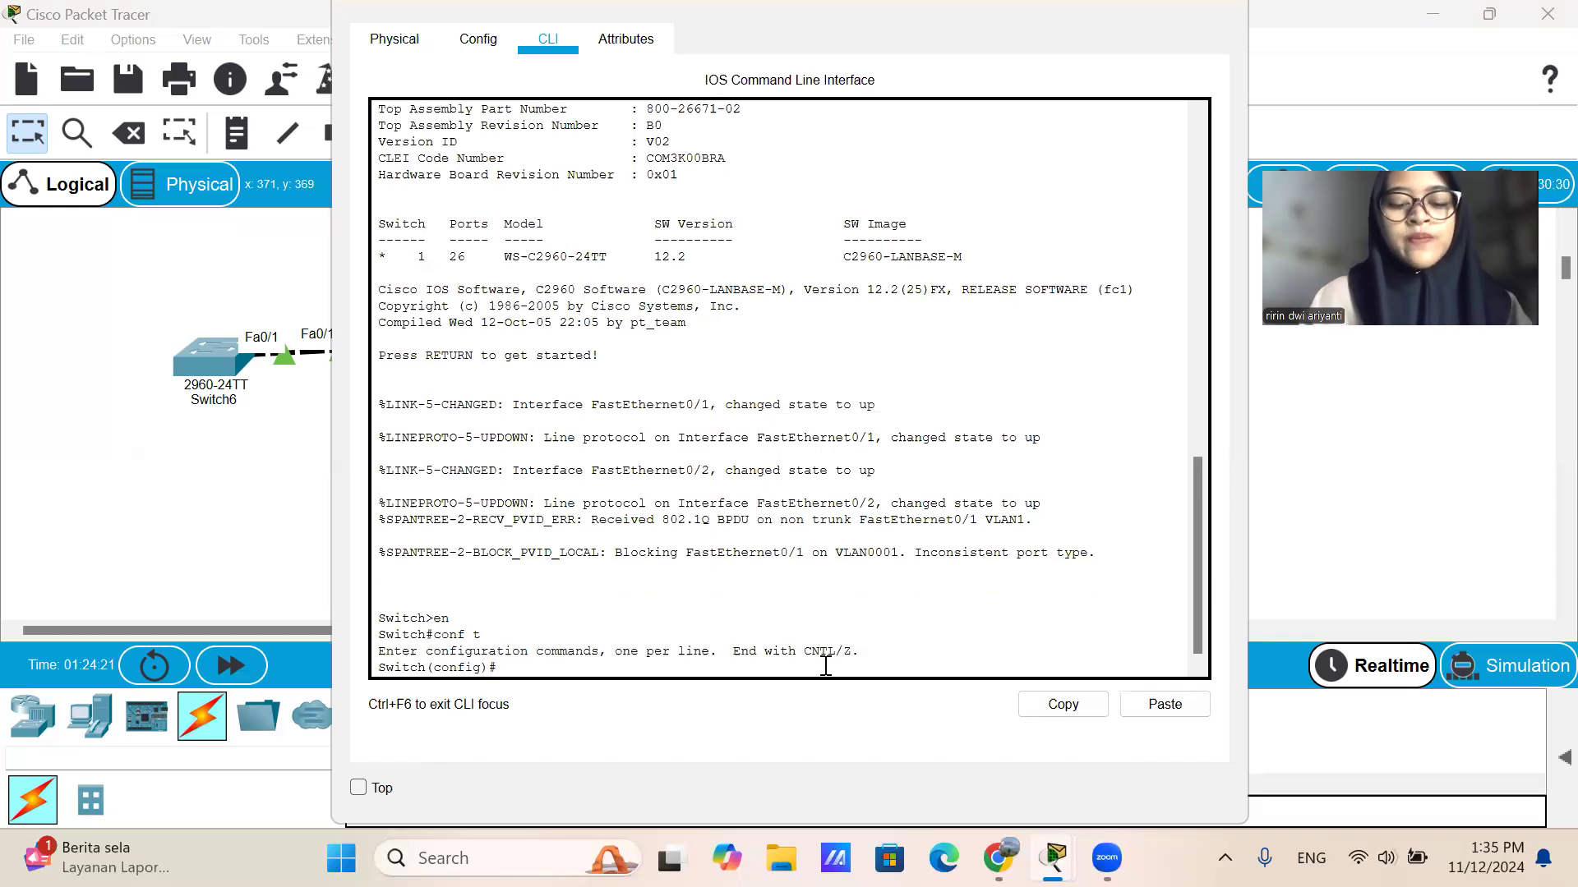
Enter interface range configuration for fa0/1-2 on Switch8 with int range fa0/1-2.
text(int range fa0)
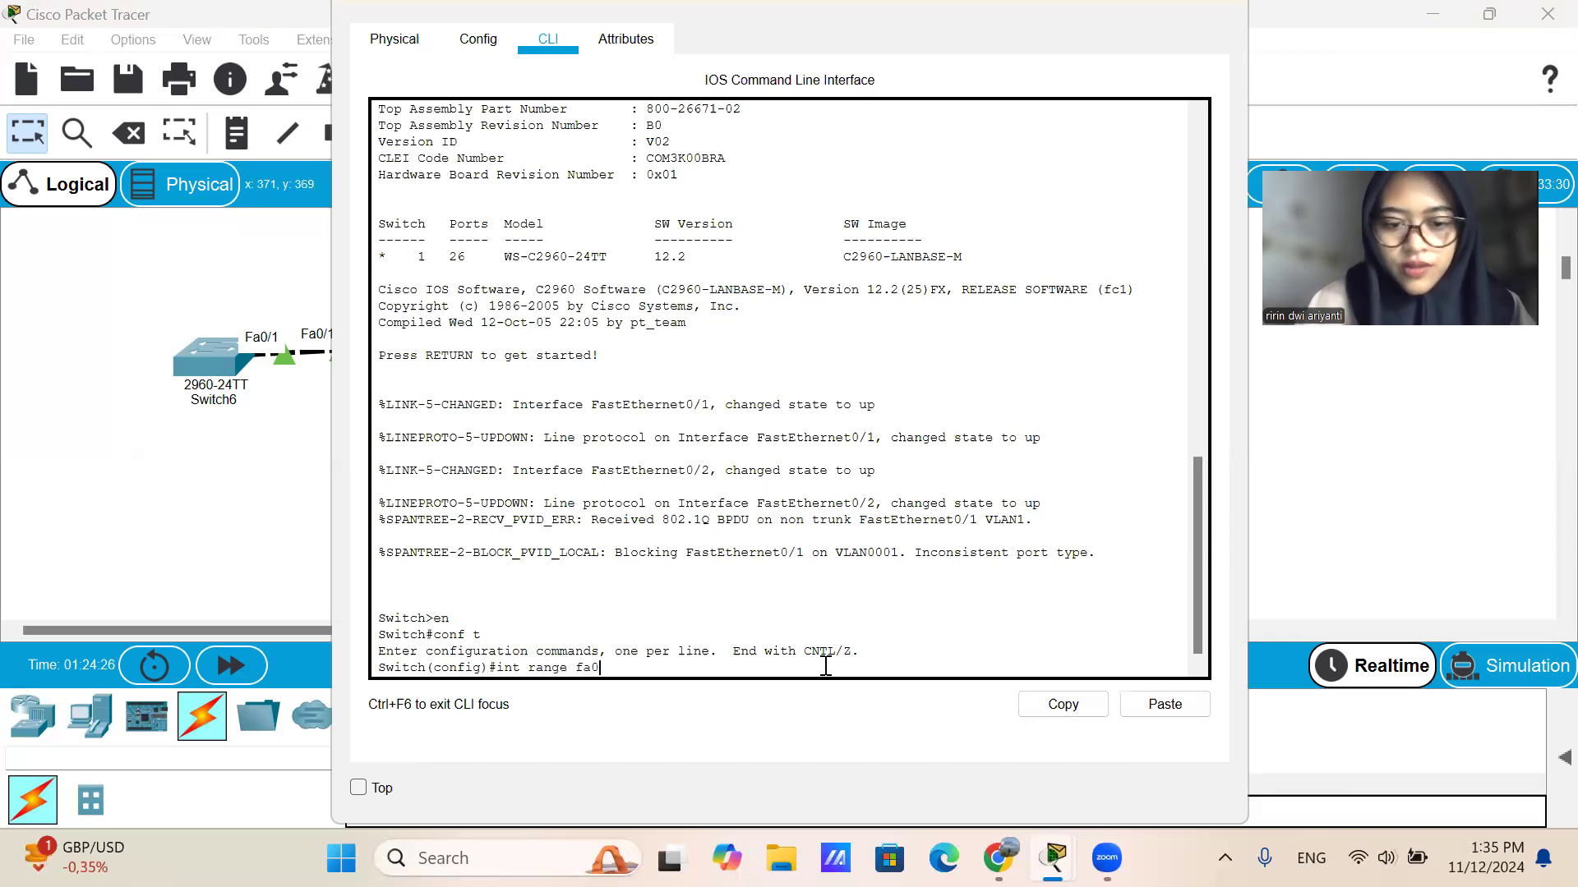
text(/1-2)
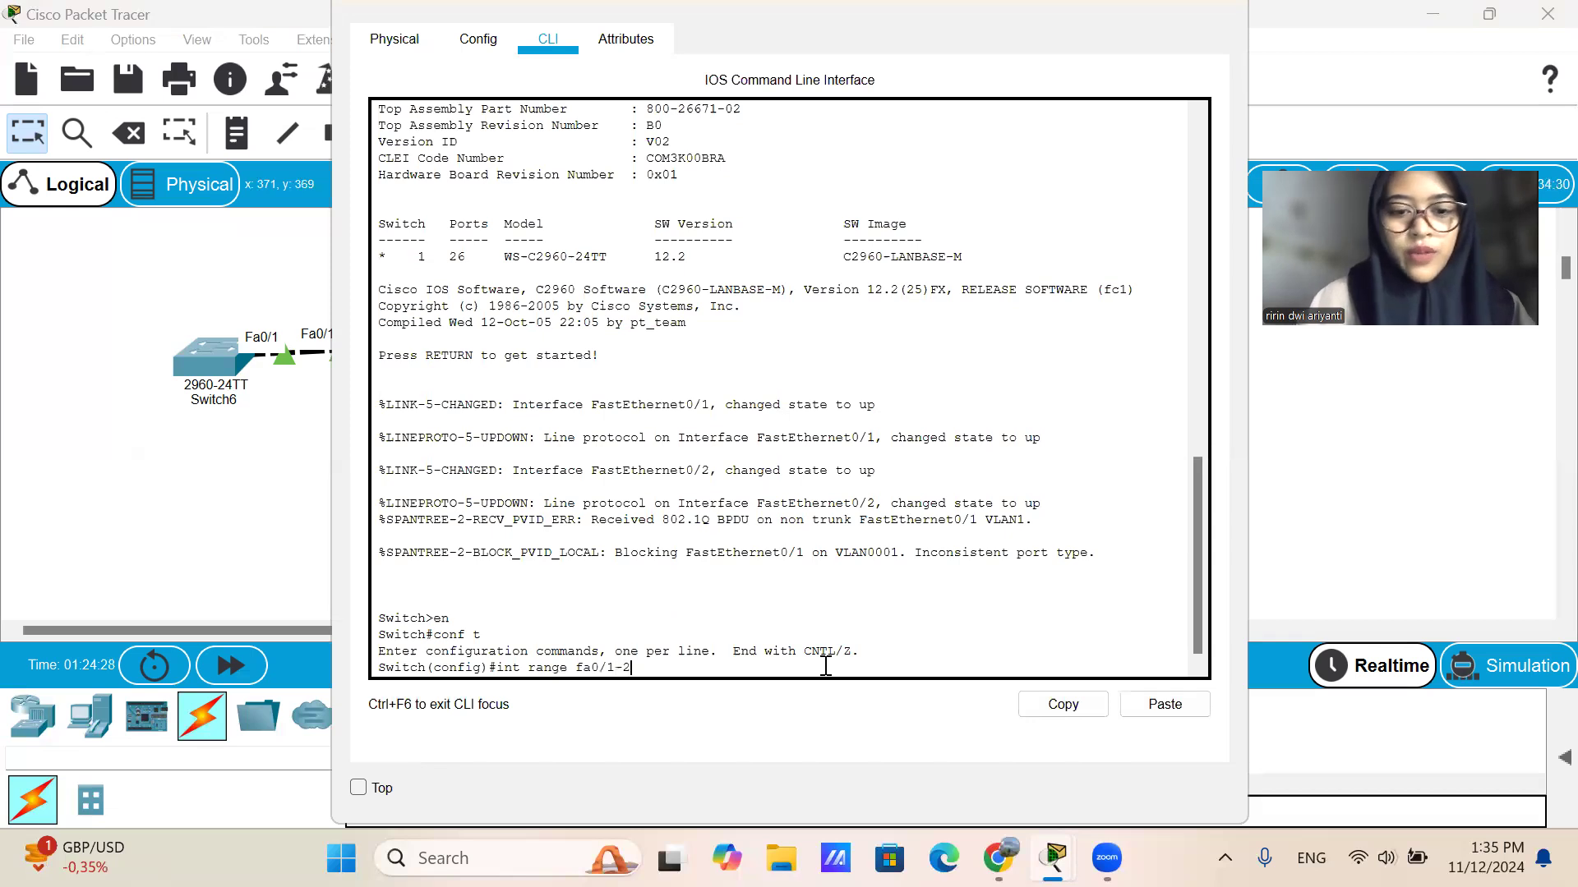
key(Return)
text(switchpo)
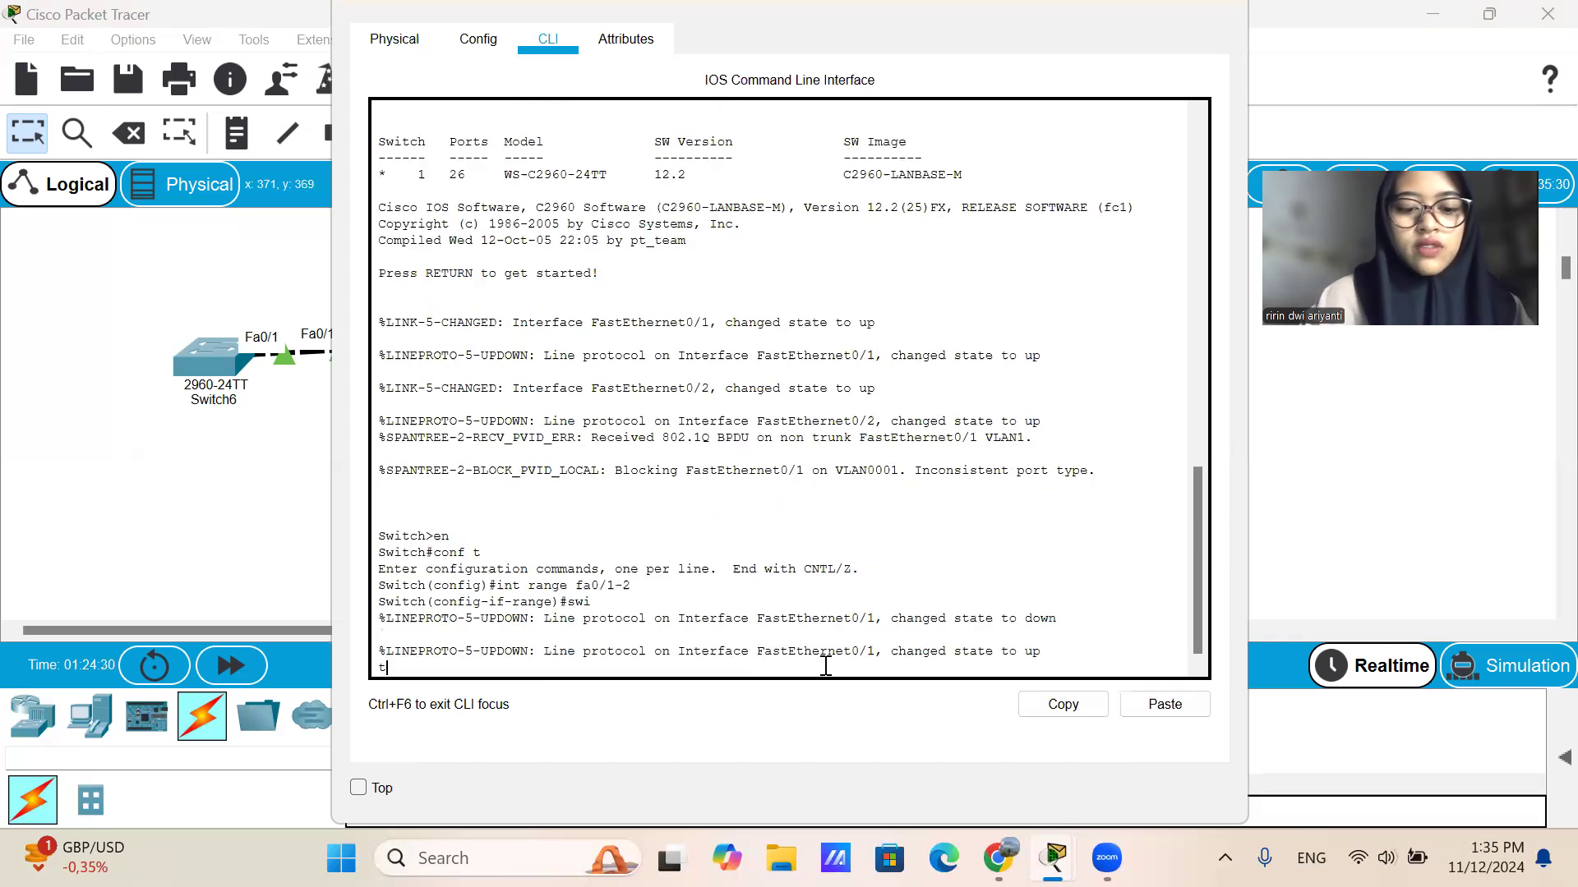
text(rt)
key(BackSpace)
key(BackSpace)
key(BackSpace)
key(BackSpace)
key(BackSpace)
key(BackSpace)
key(BackSpace)
key(BackSpace)
key(BackSpace)
key(Return)
key(Up)
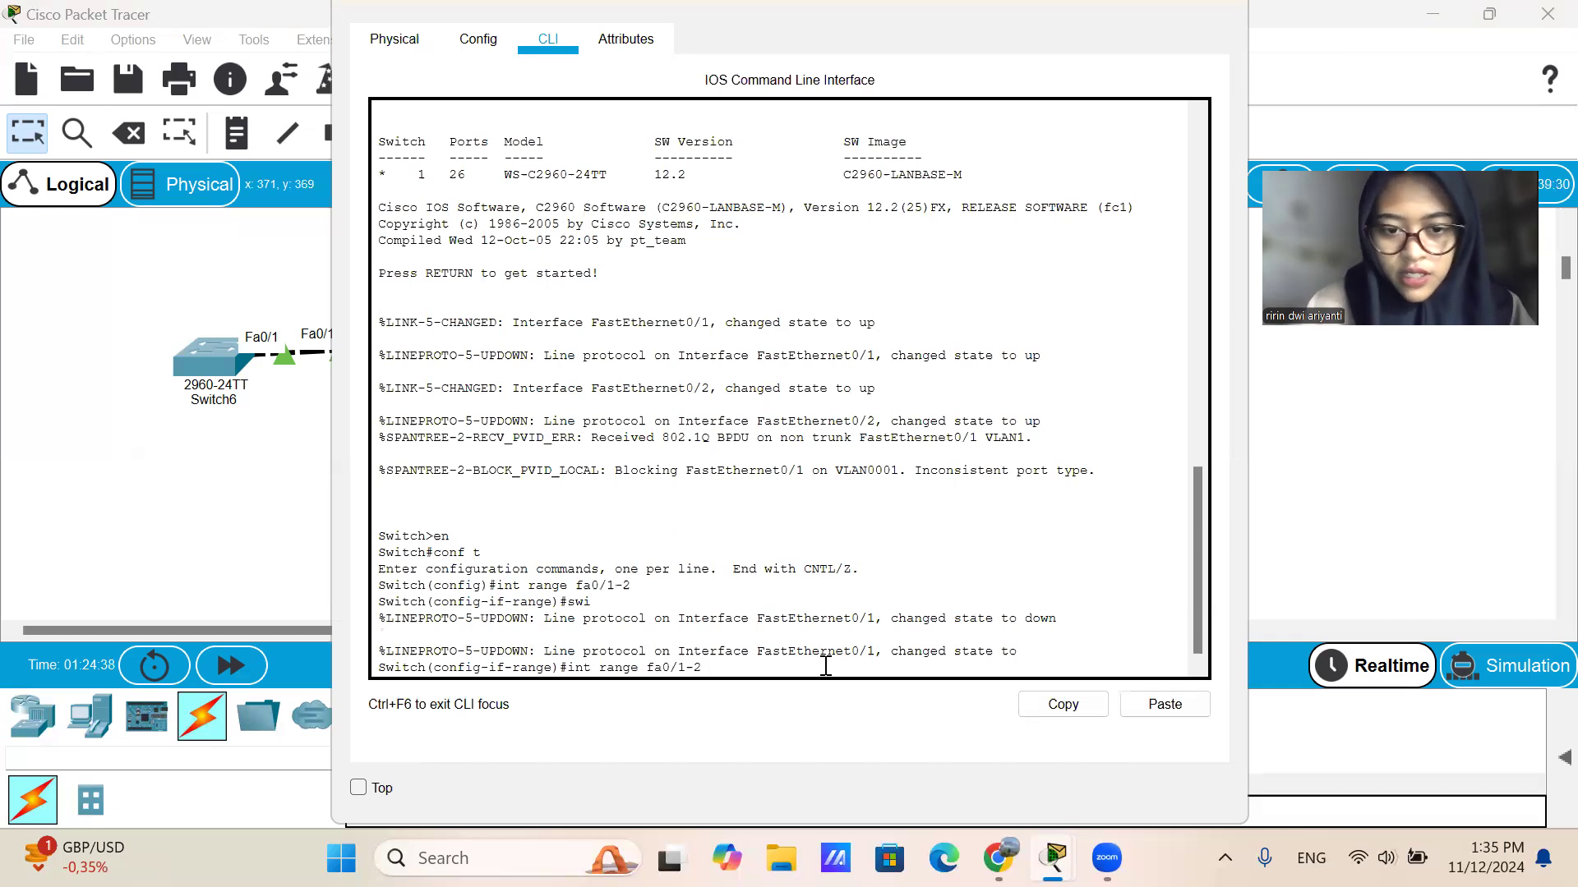
key(BackSpace)
key(BackSpace)
key(BackSpace)
key(BackSpace)
key(BackSpace)
key(BackSpace)
key(BackSpace)
key(BackSpace)
key(BackSpace)
key(BackSpace)
key(BackSpace)
key(BackSpace)
key(BackSpace)
key(BackSpace)
key(BackSpace)
key(BackSpace)
key(BackSpace)
Set the selected interfaces of Switch8 to trunk mode with switchport mode trunk.
text(switchport)
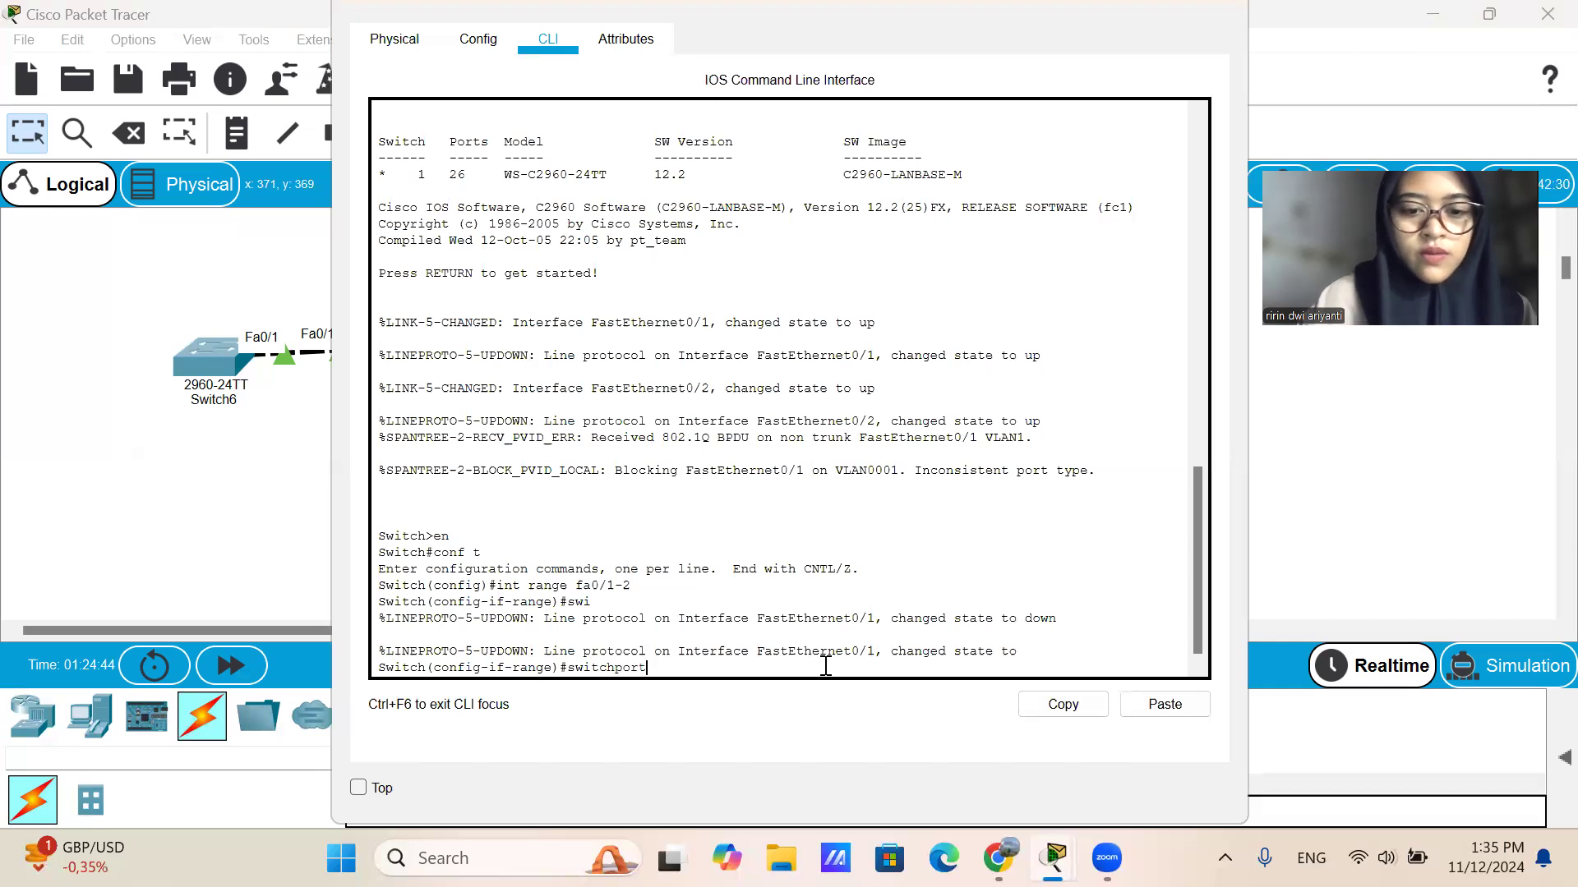
text( mode trunk)
key(Return)
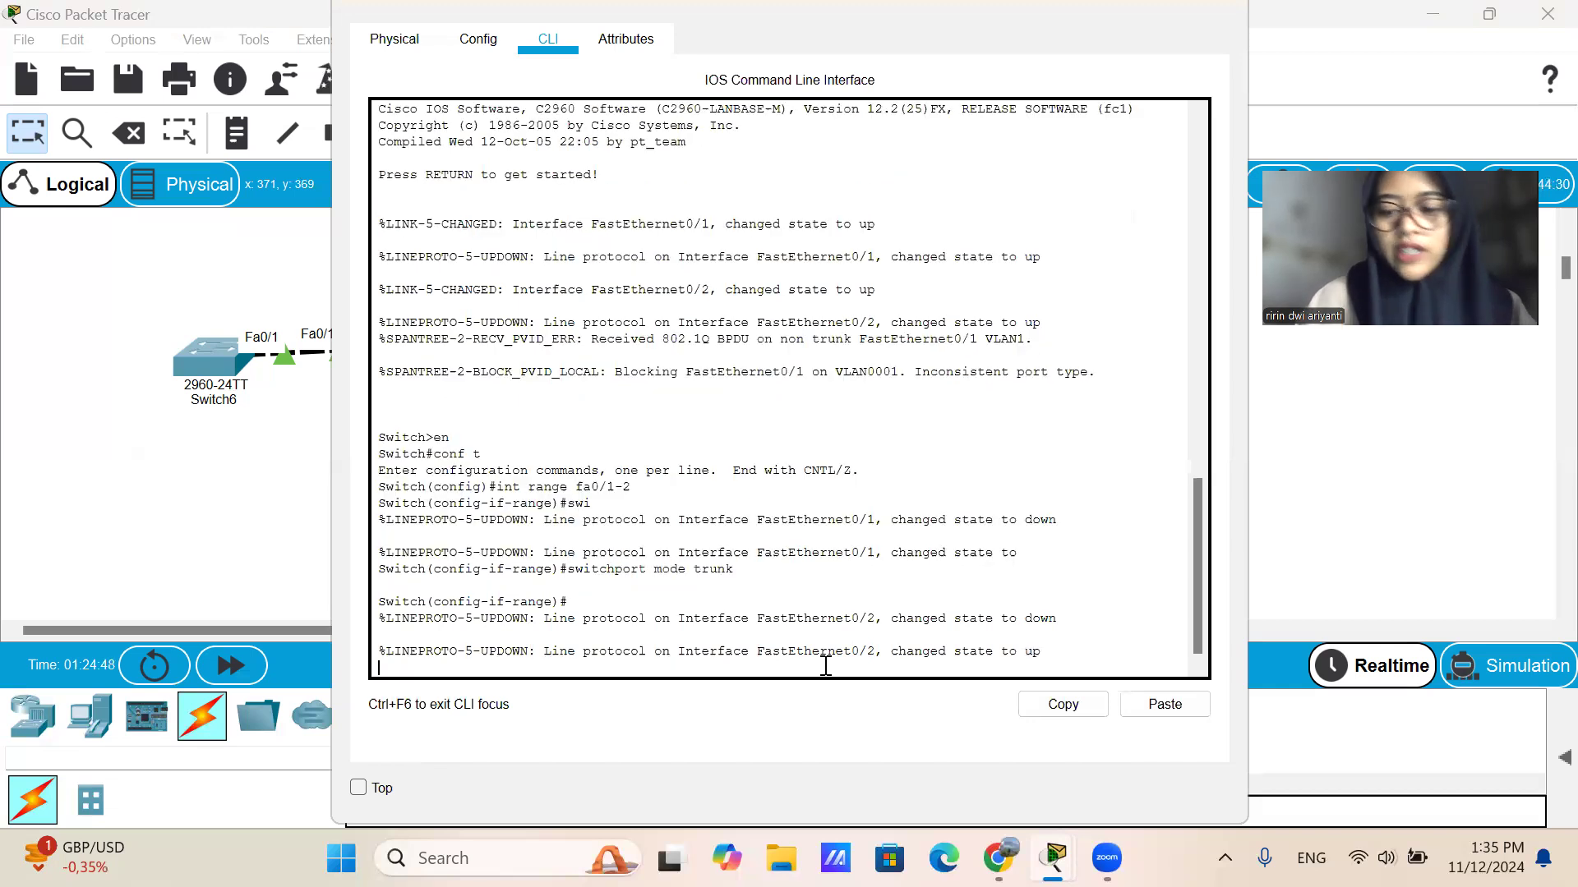
Exit interface range configuration on Switch8, save the configuration with do write, and close its device window.
text(ex)
key(Return)
text(do write)
key(Return)
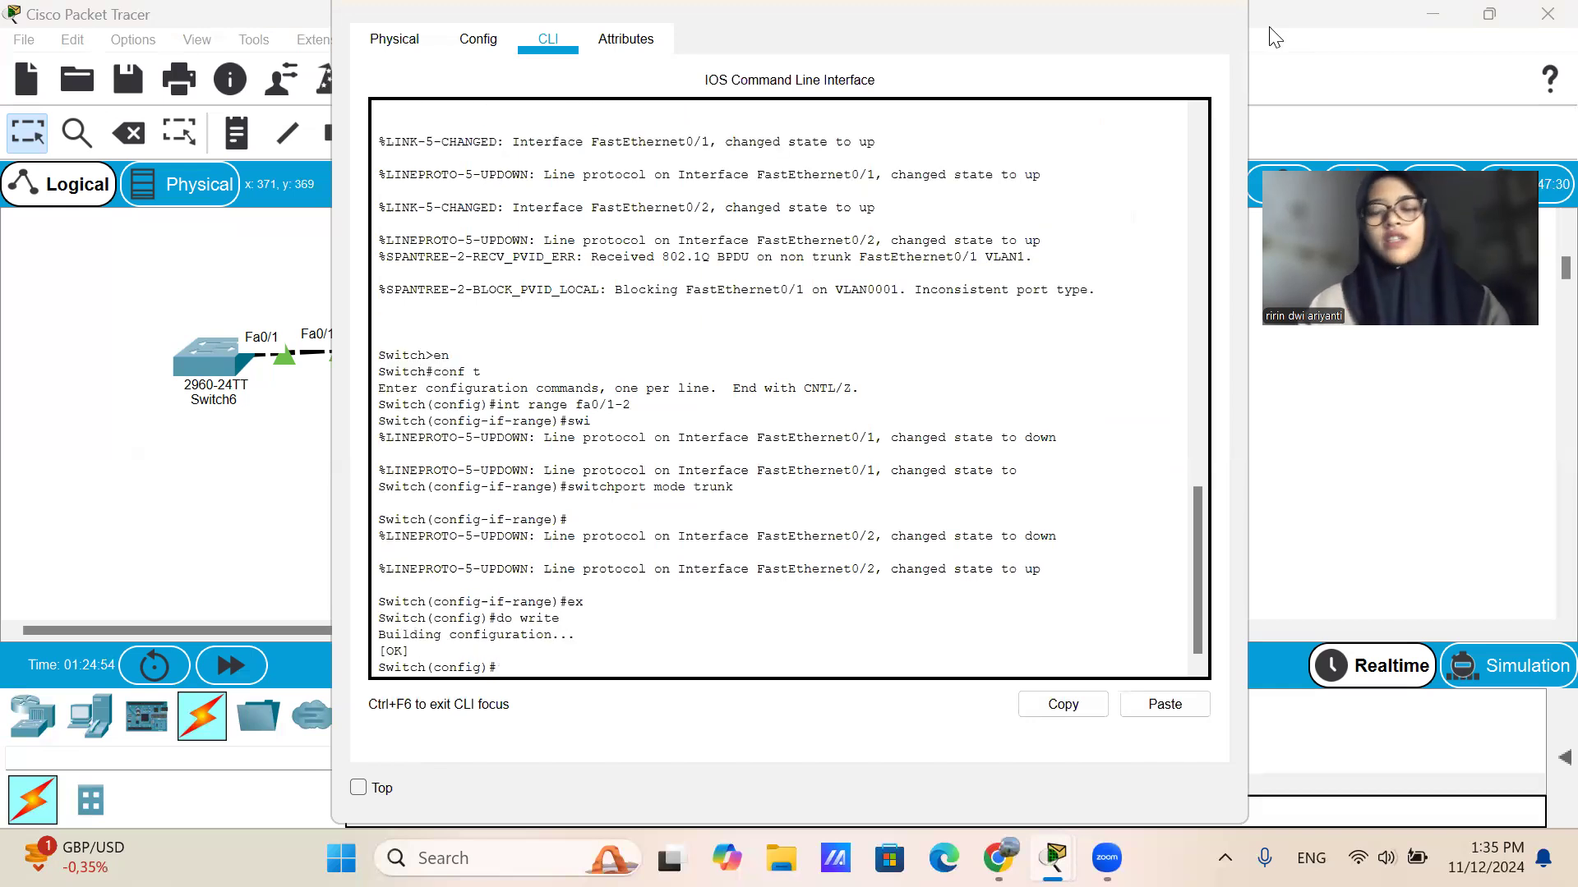
click(1224, 8)
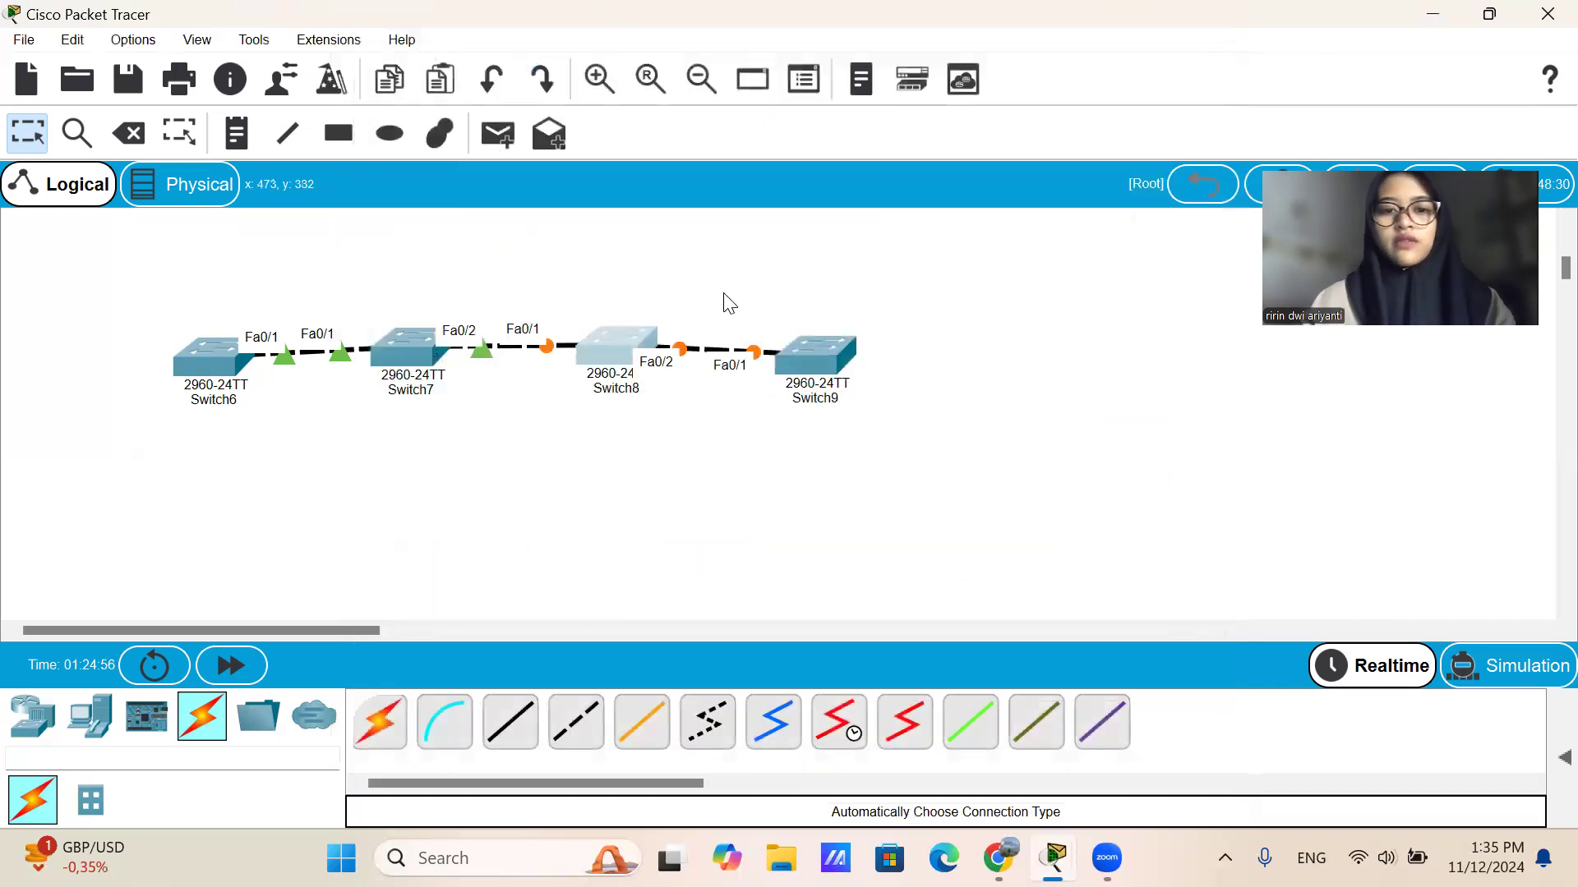
Open the command line of Switch9 and enter global configuration mode with en and conf t.
click(617, 345)
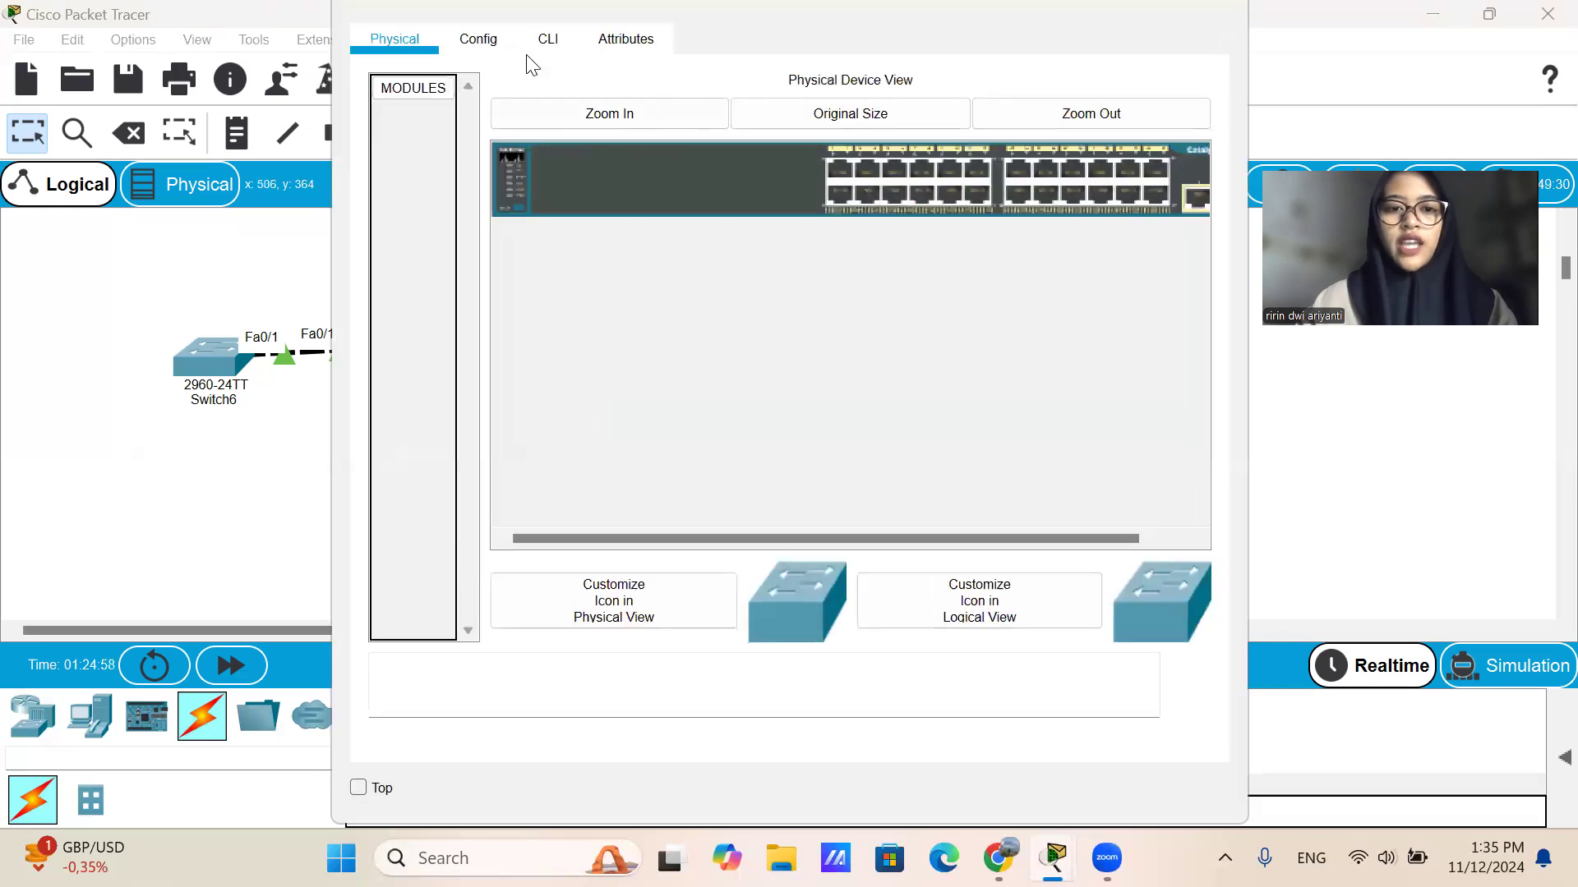
click(547, 43)
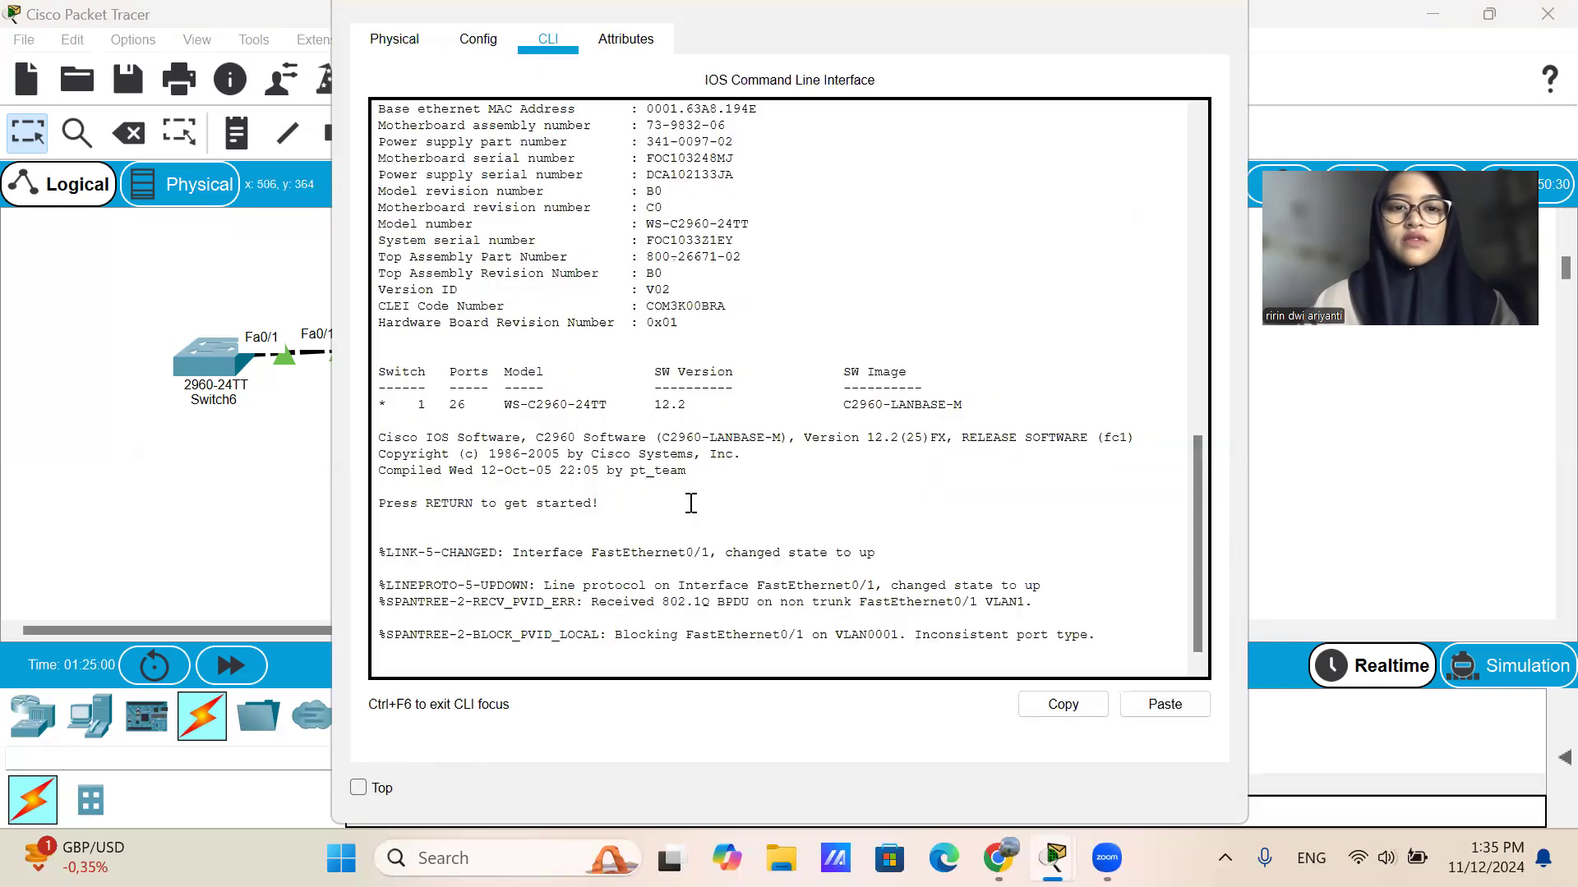
key(Return)
text(en)
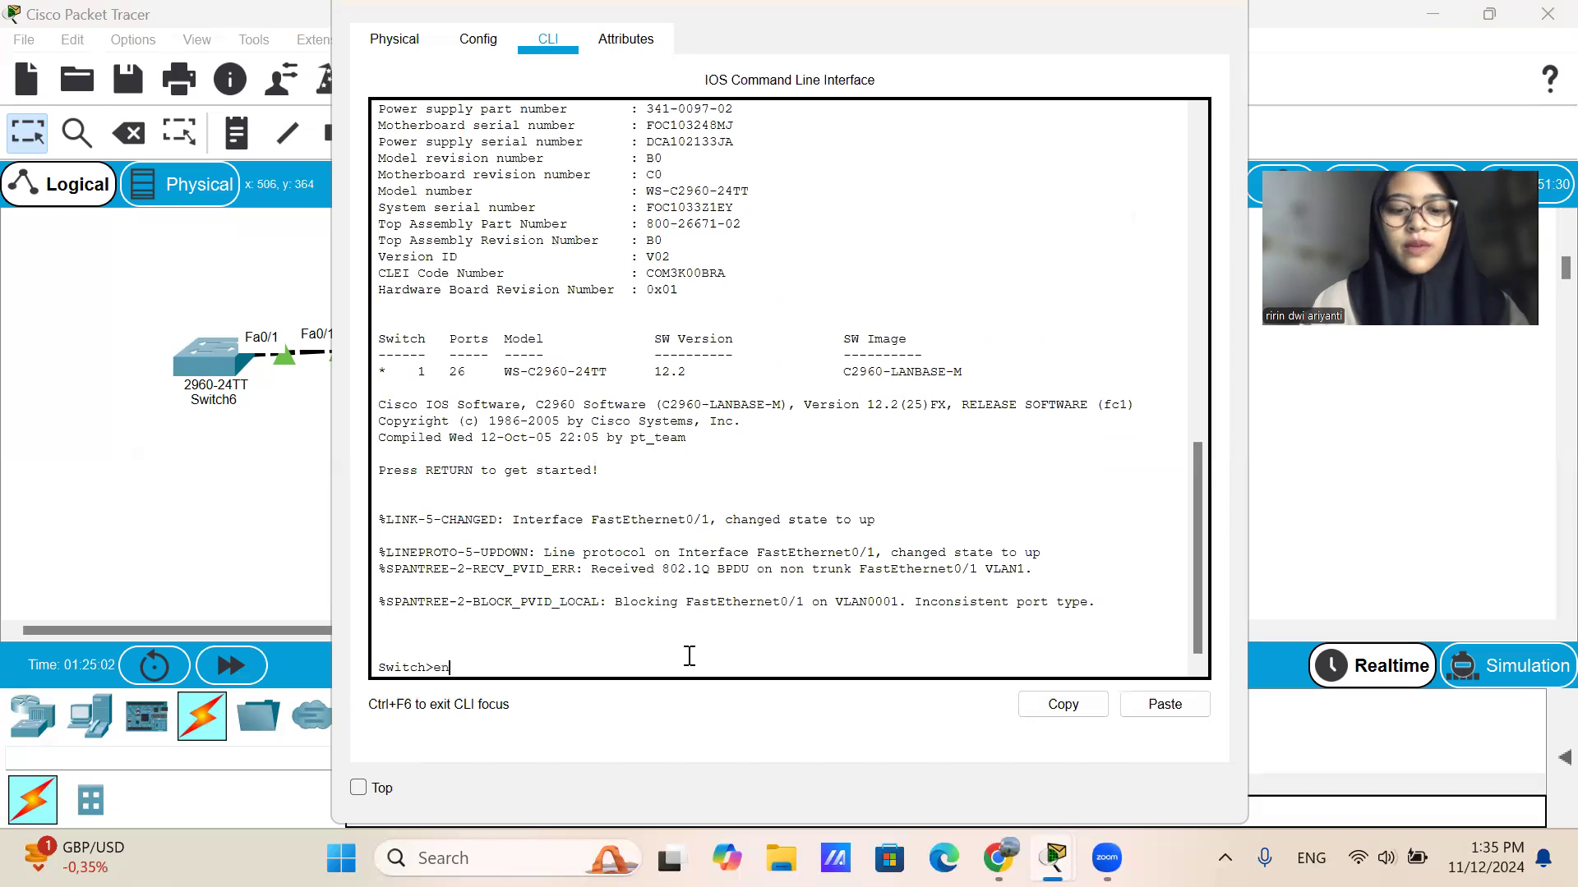
key(Return)
text(conf t)
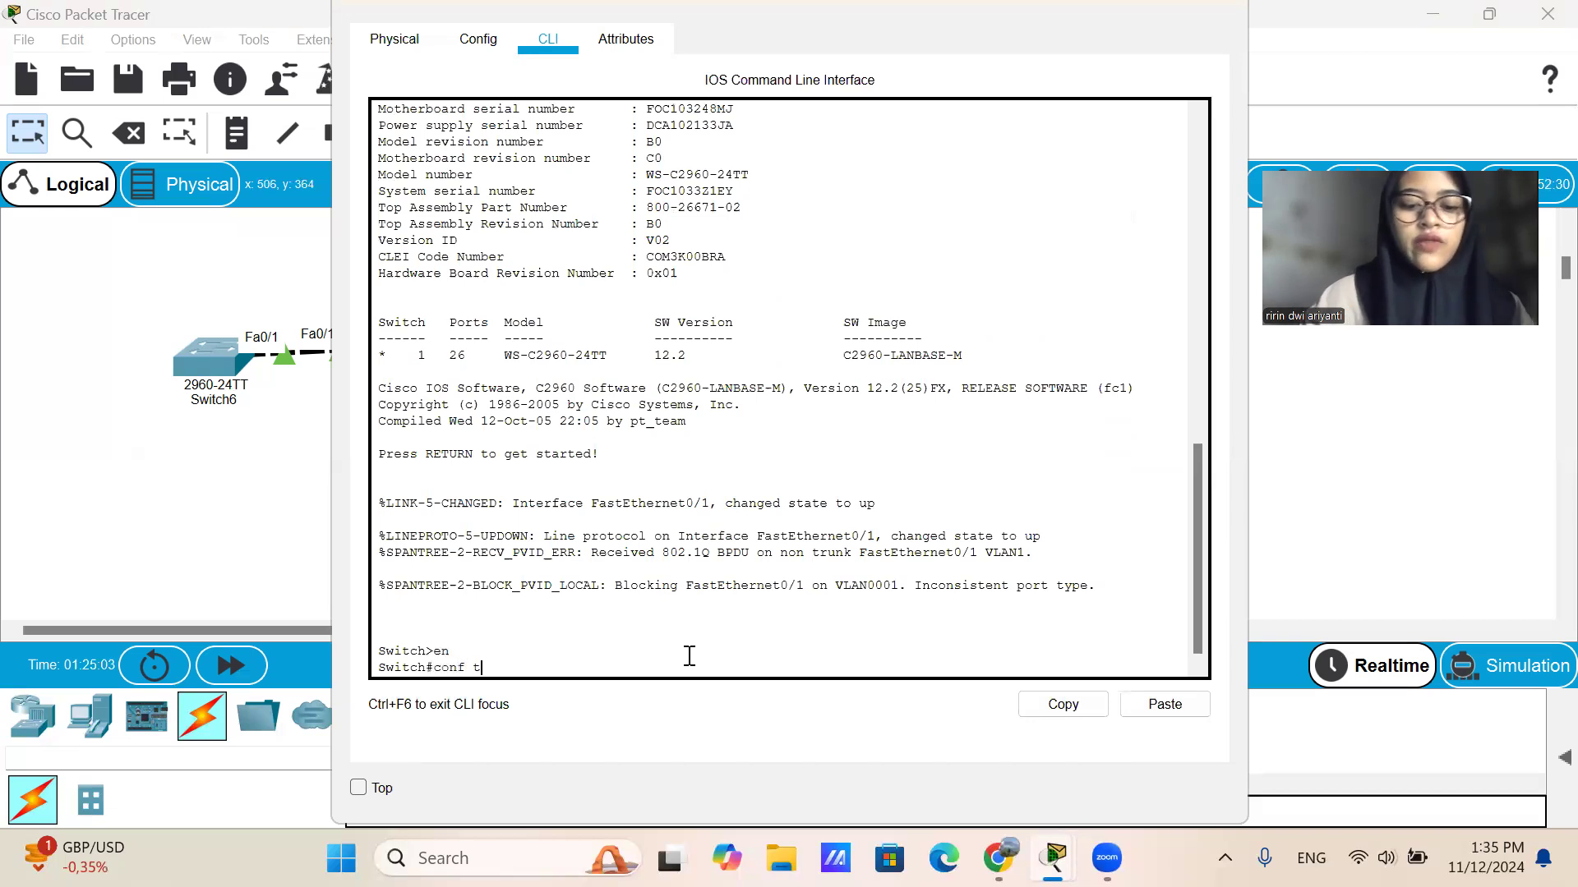
key(Return)
Enter interface fa0/1 on Switch9 and set it to trunk mode with switchport mode trunk.
text(int)
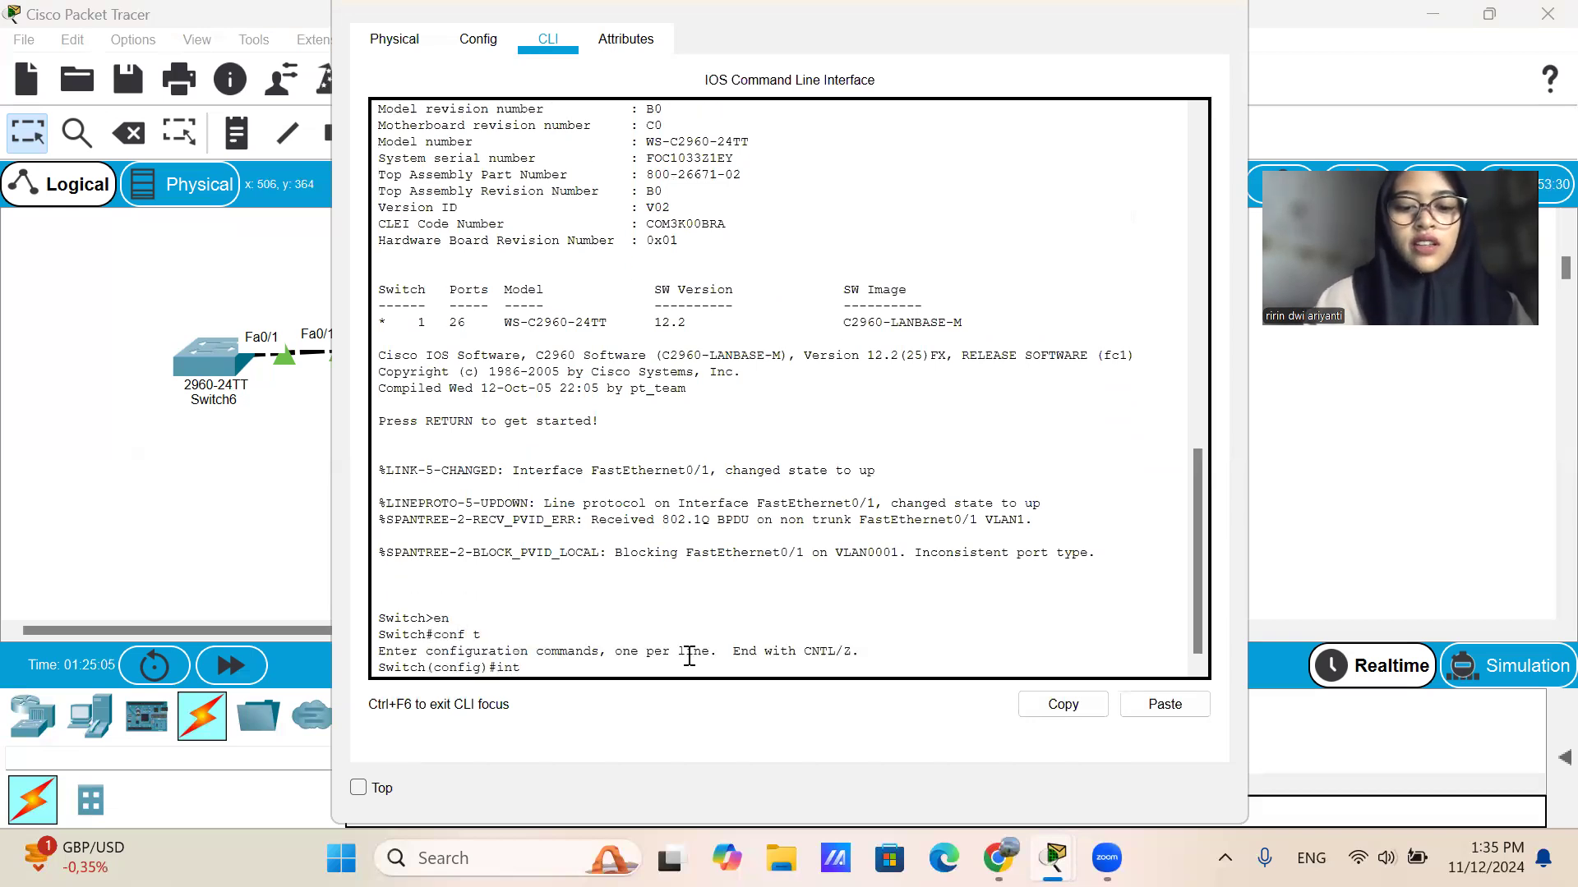
text( fa0/1)
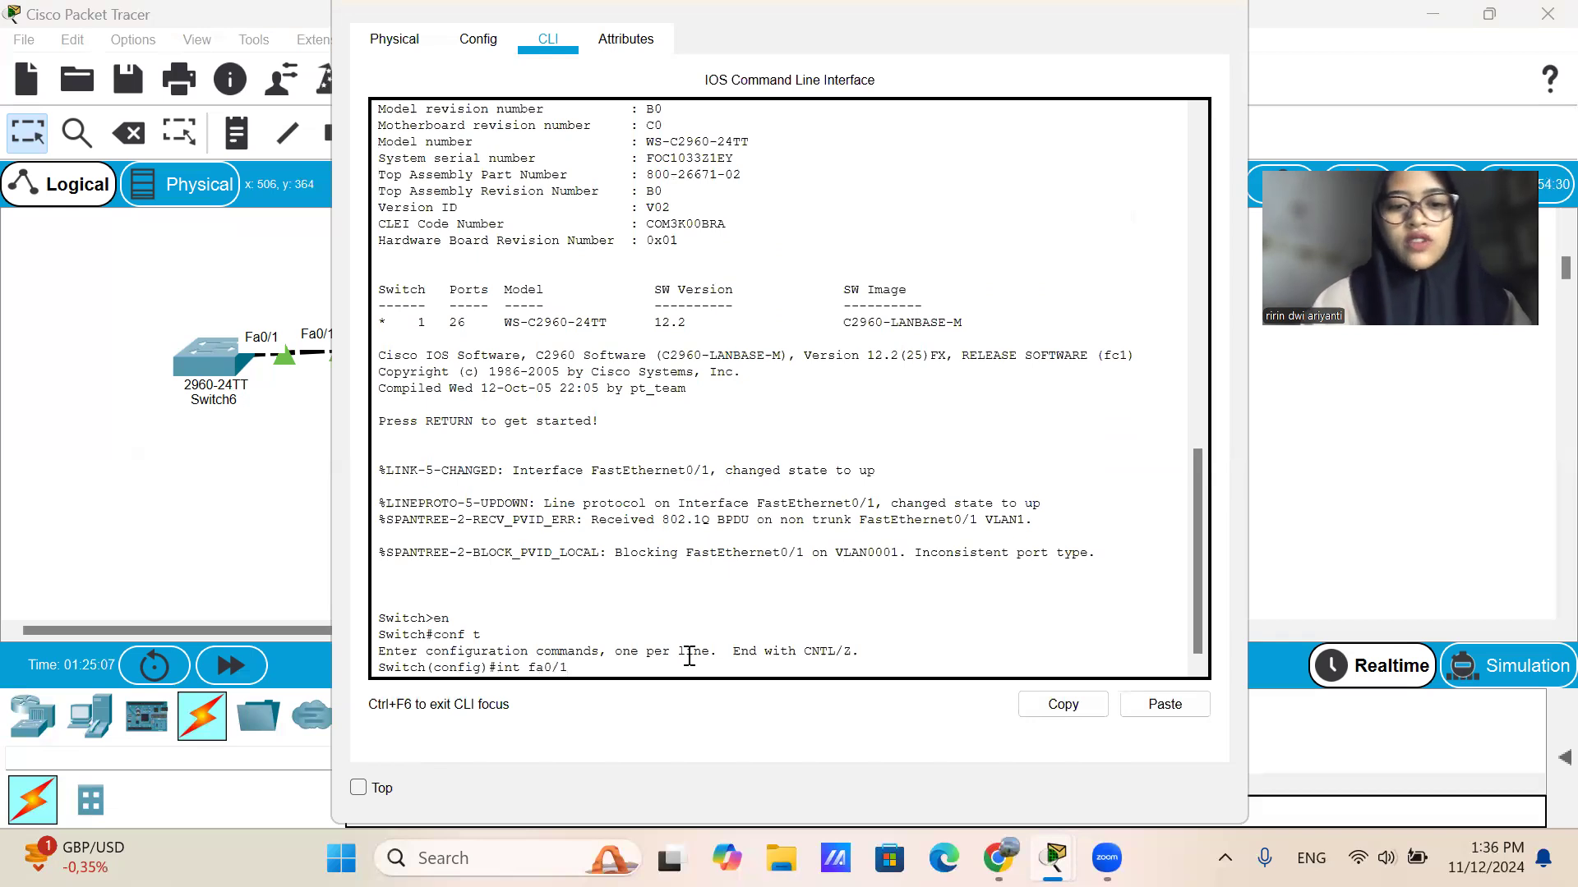
key(Return)
text(switch)
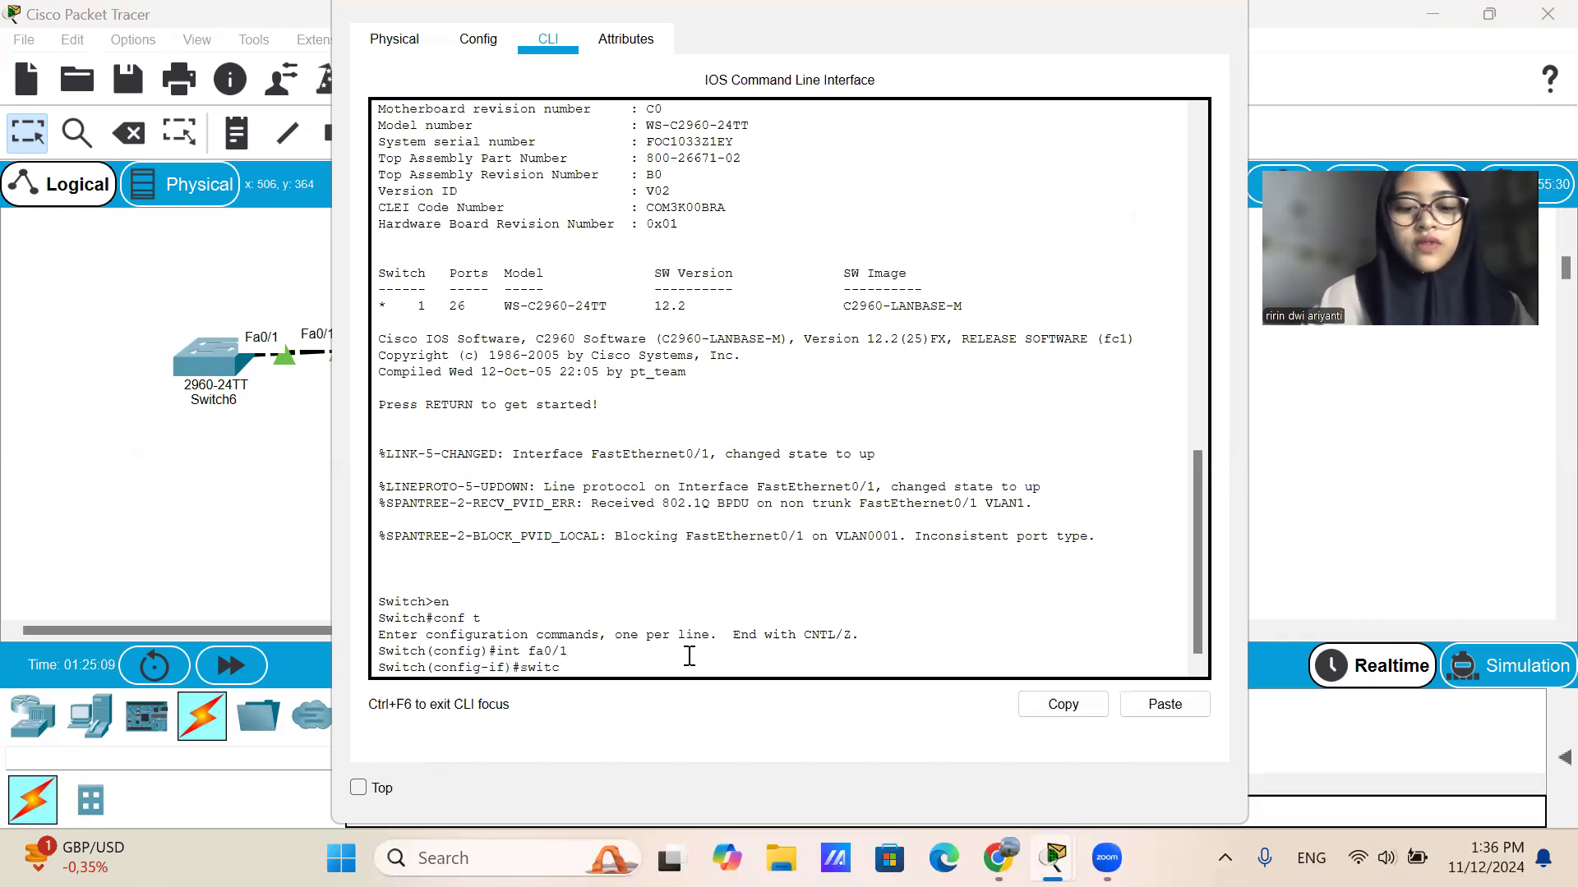
text(poet)
key(BackSpace)
key(BackSpace)
text(r)
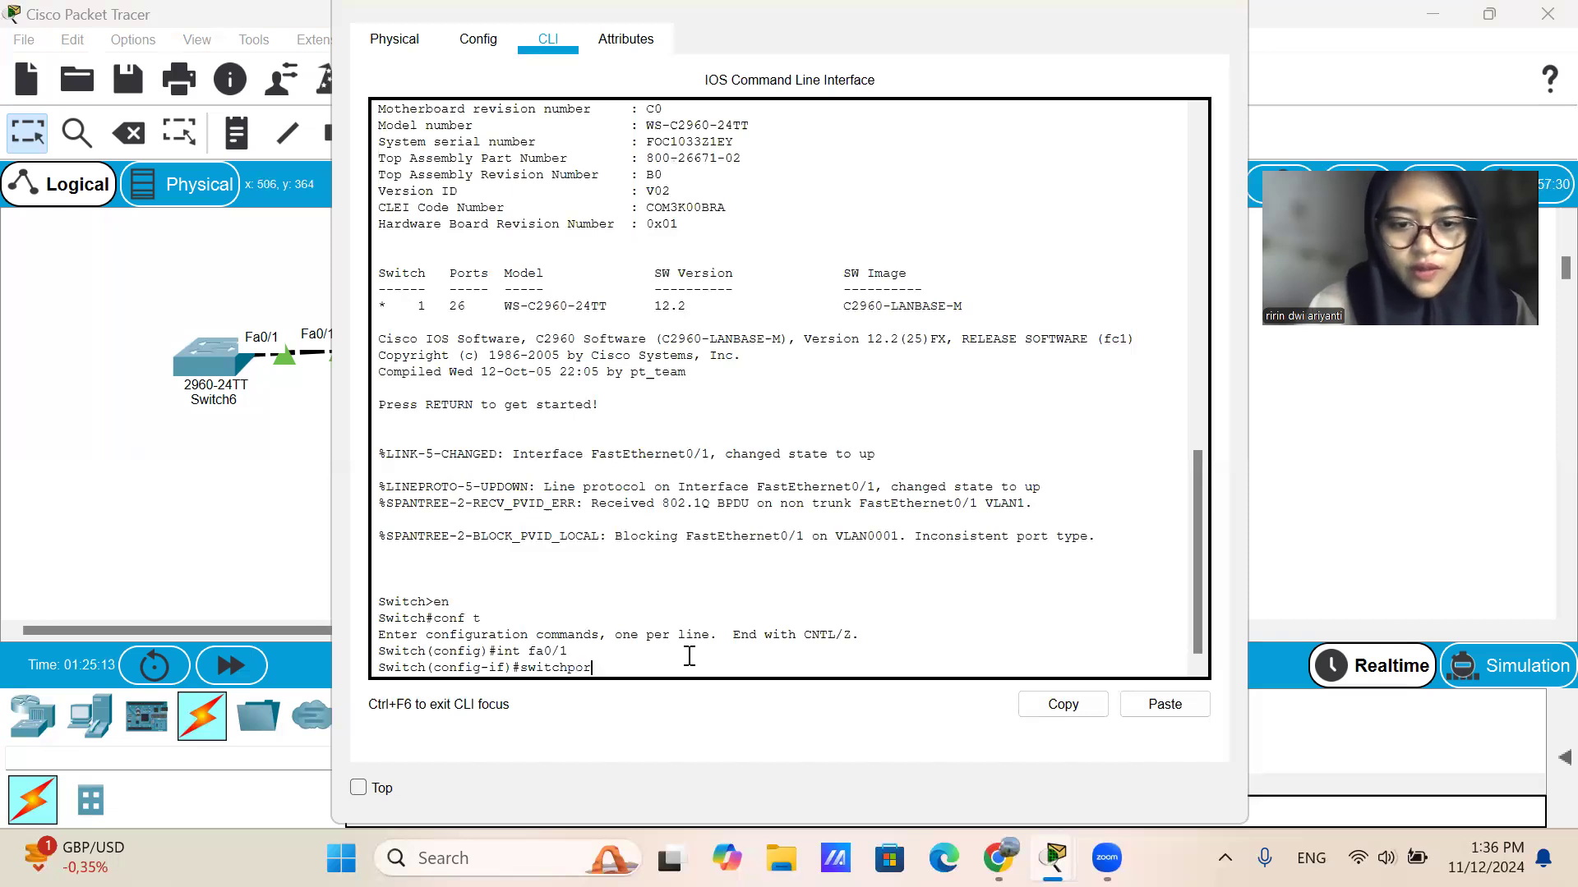
text(t mode )
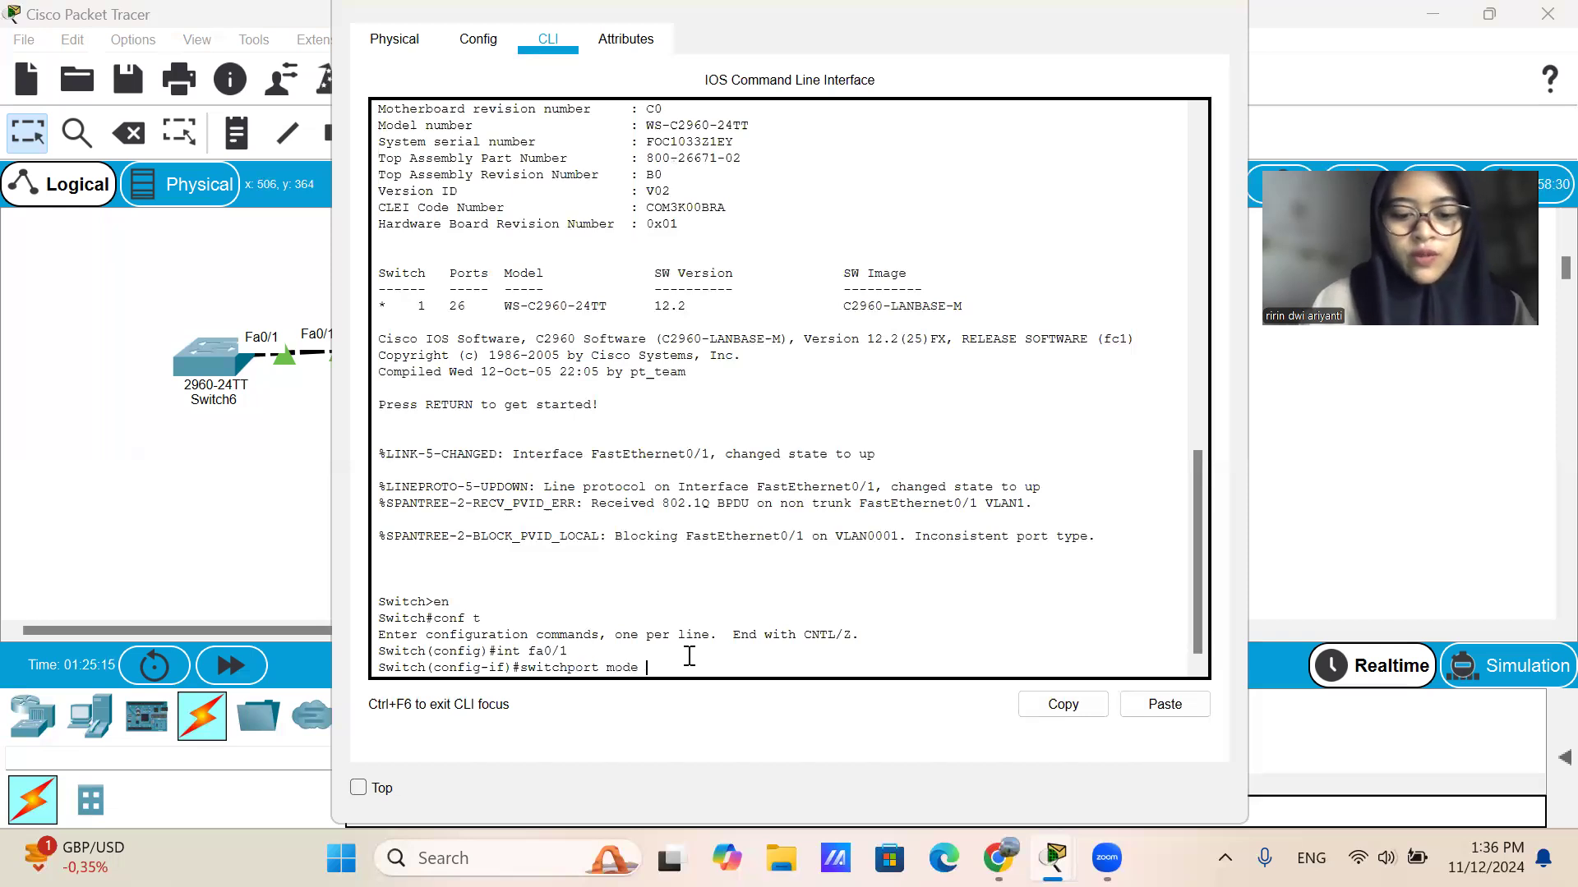
text(trunk)
key(Return)
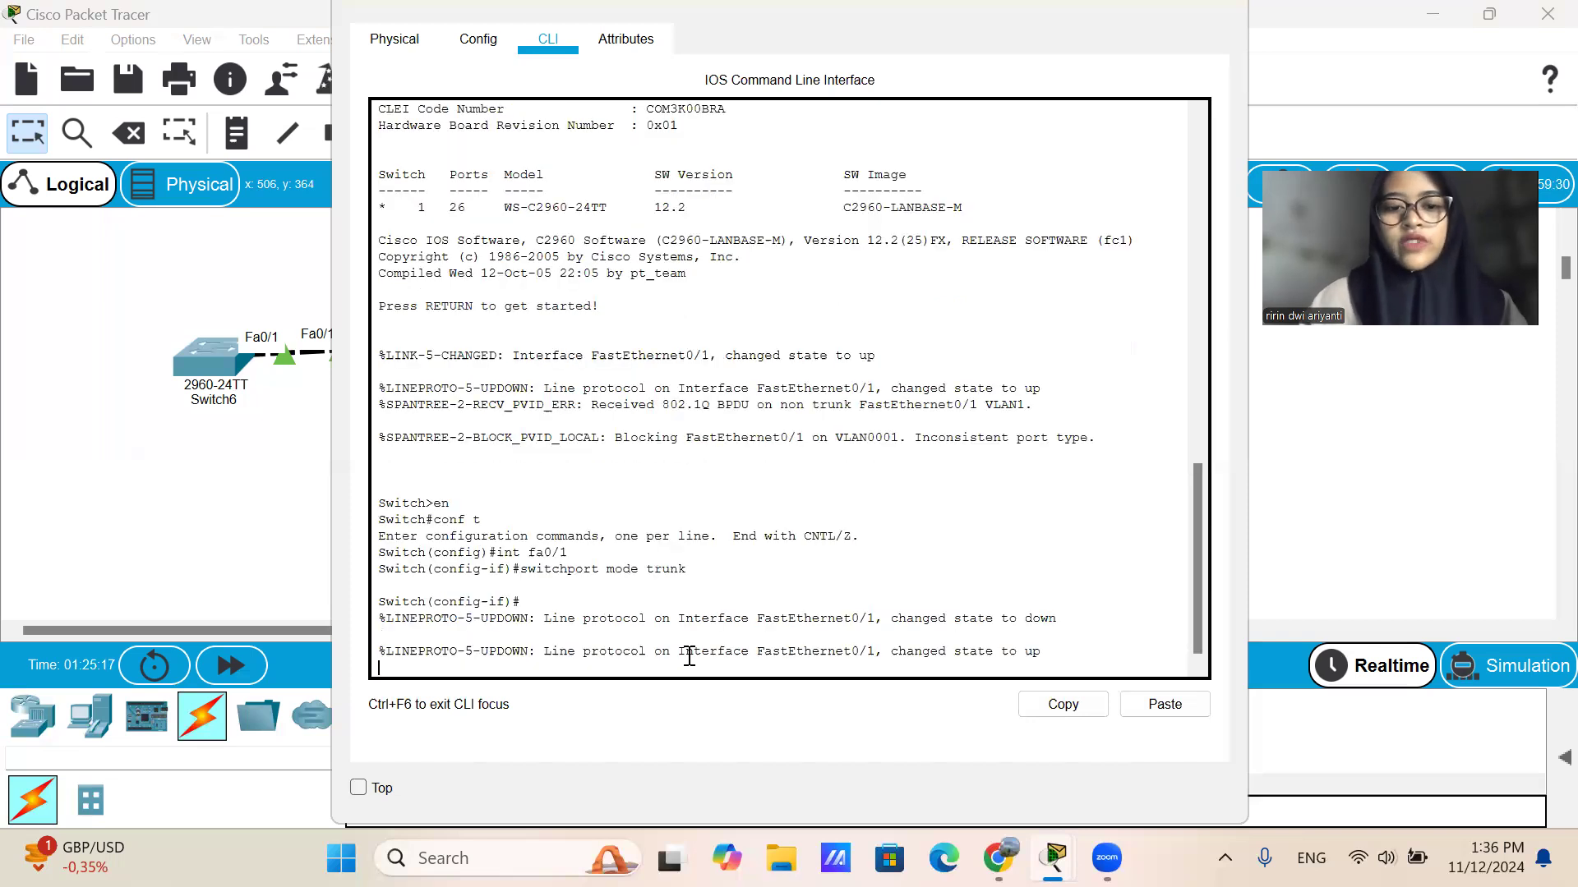
Exit interface configuration on Switch9, save the configuration with do wr, and close its device window.
key(Return)
text(ex)
key(Return)
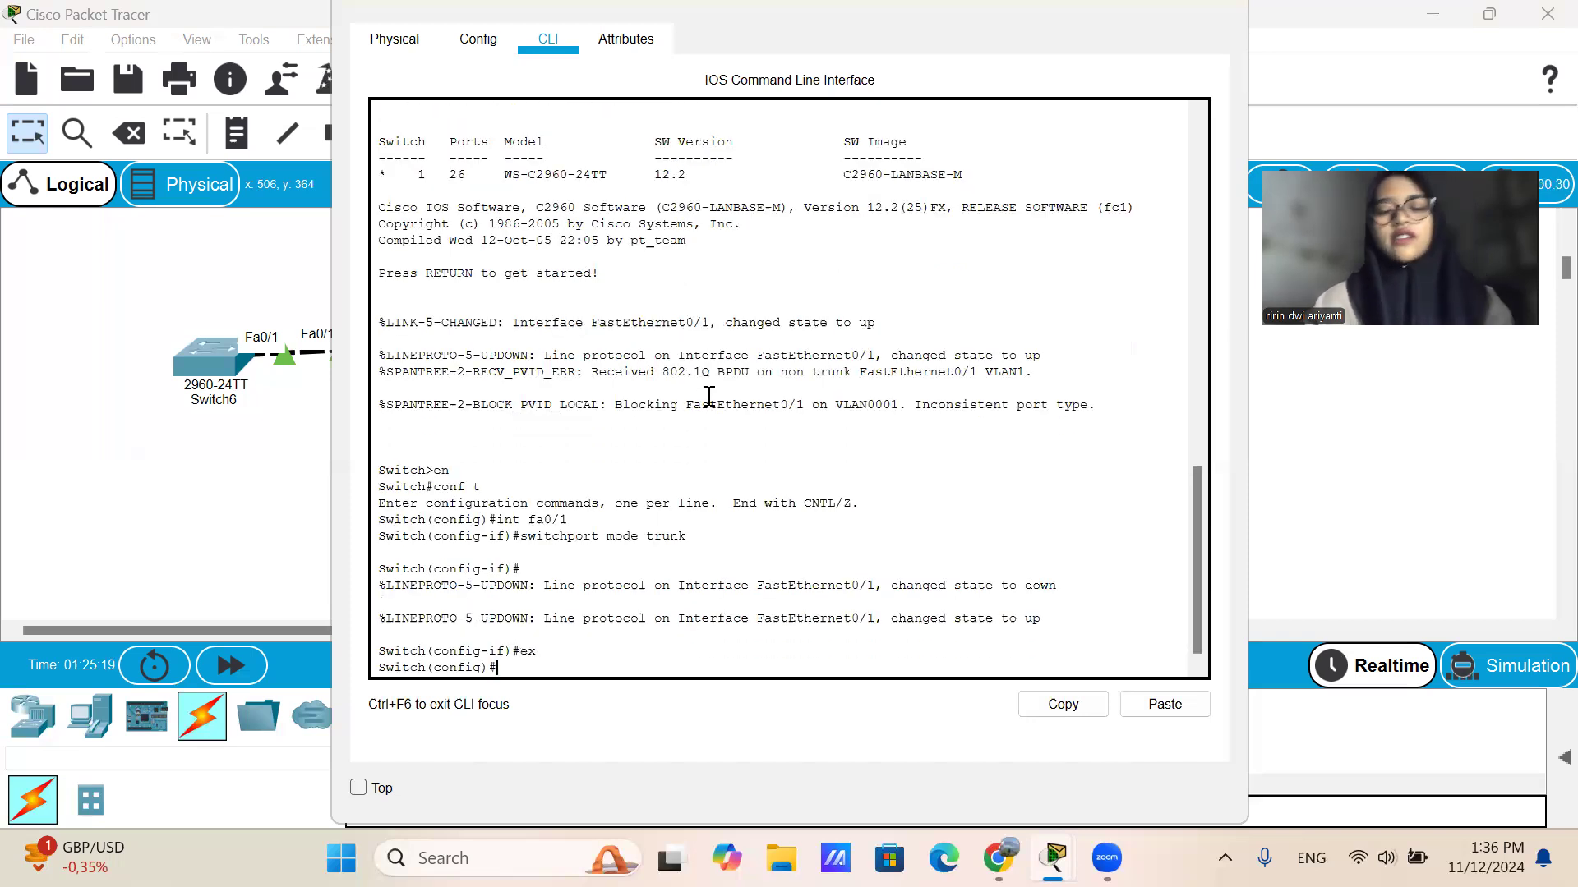
text(do wr)
key(BackSpace)
key(BackSpace)
text(wr)
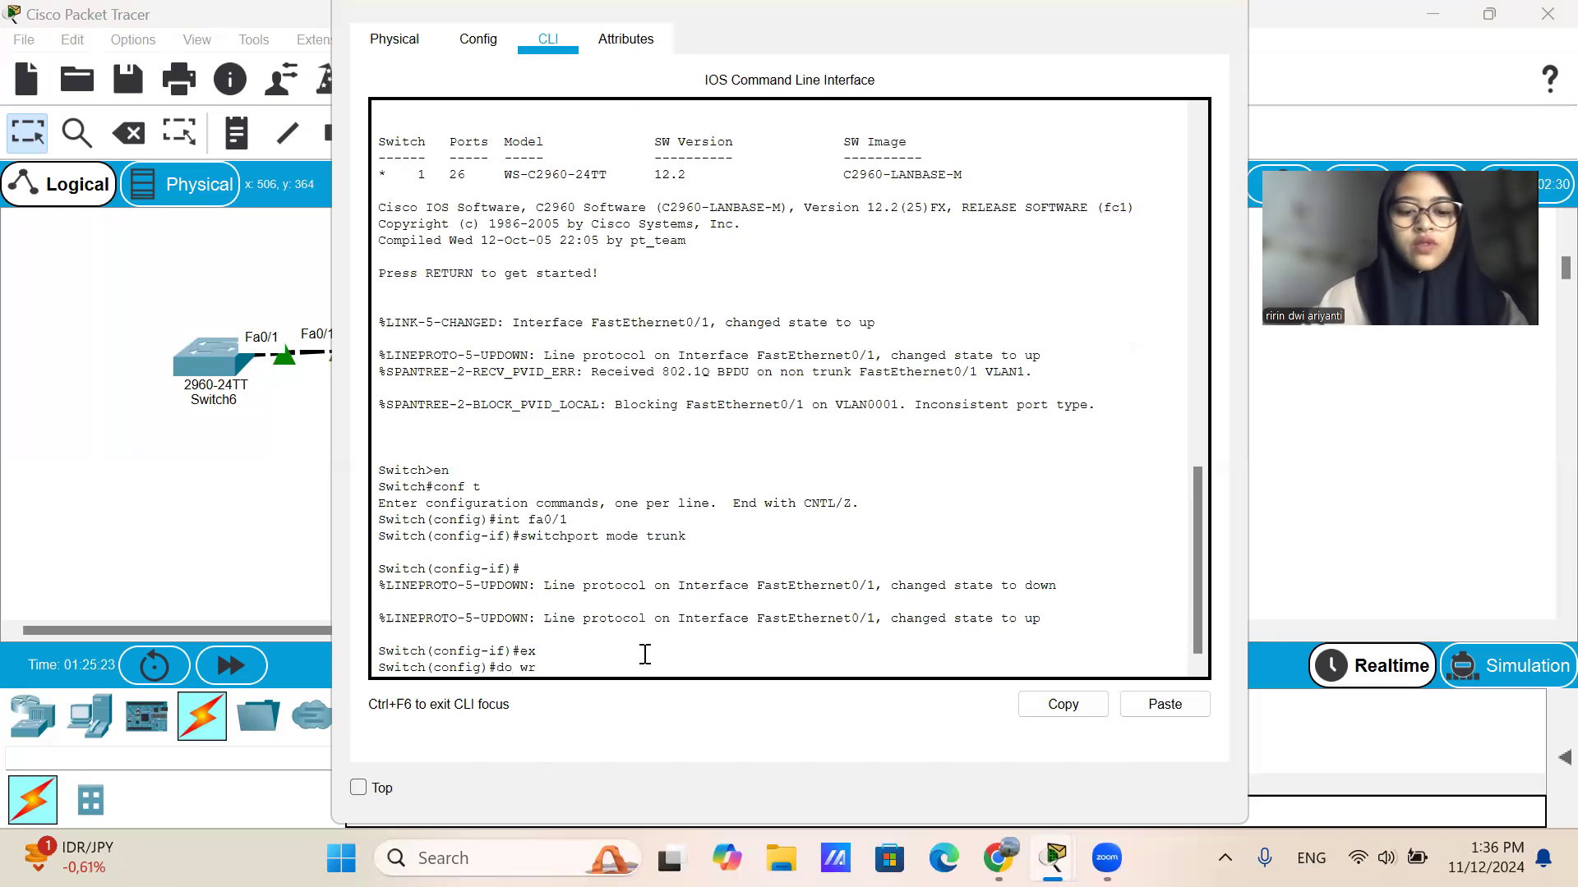
key(Return)
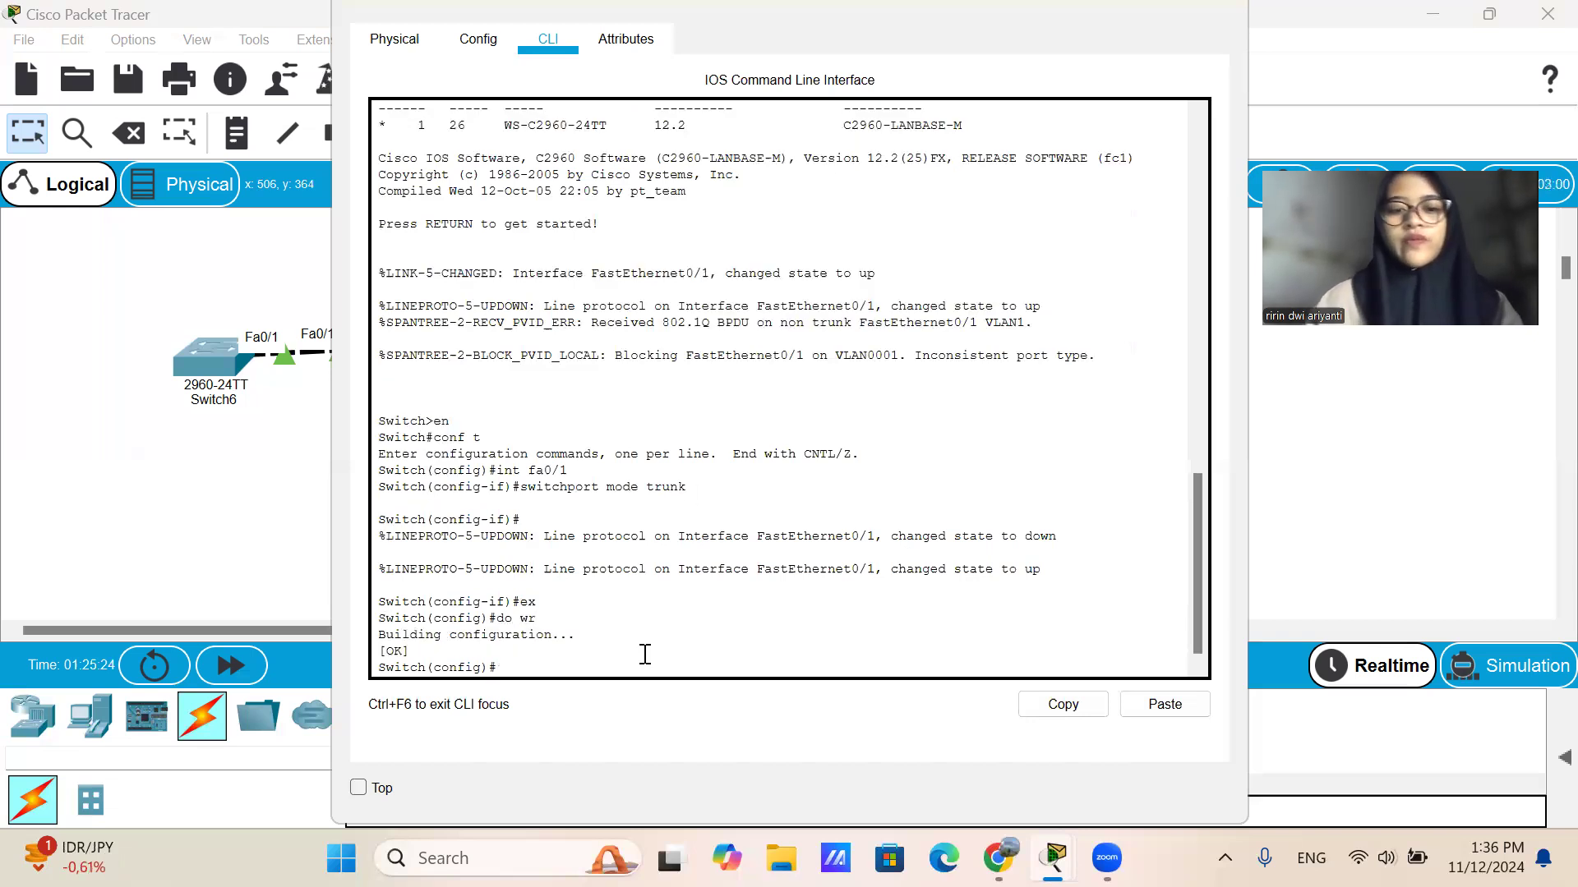
click(1220, 5)
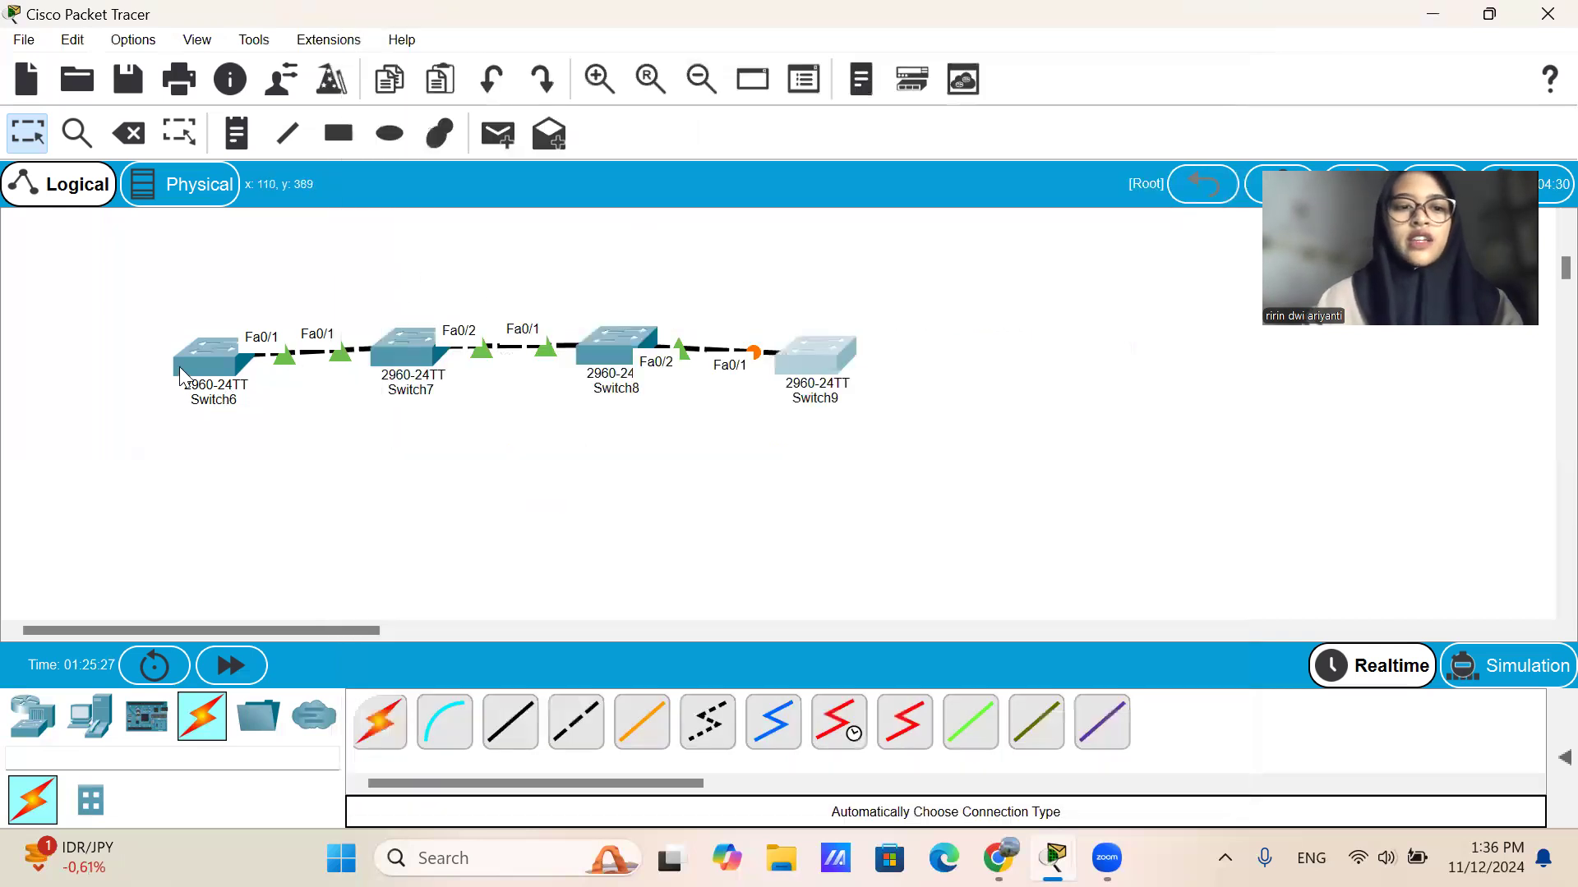
click(203, 356)
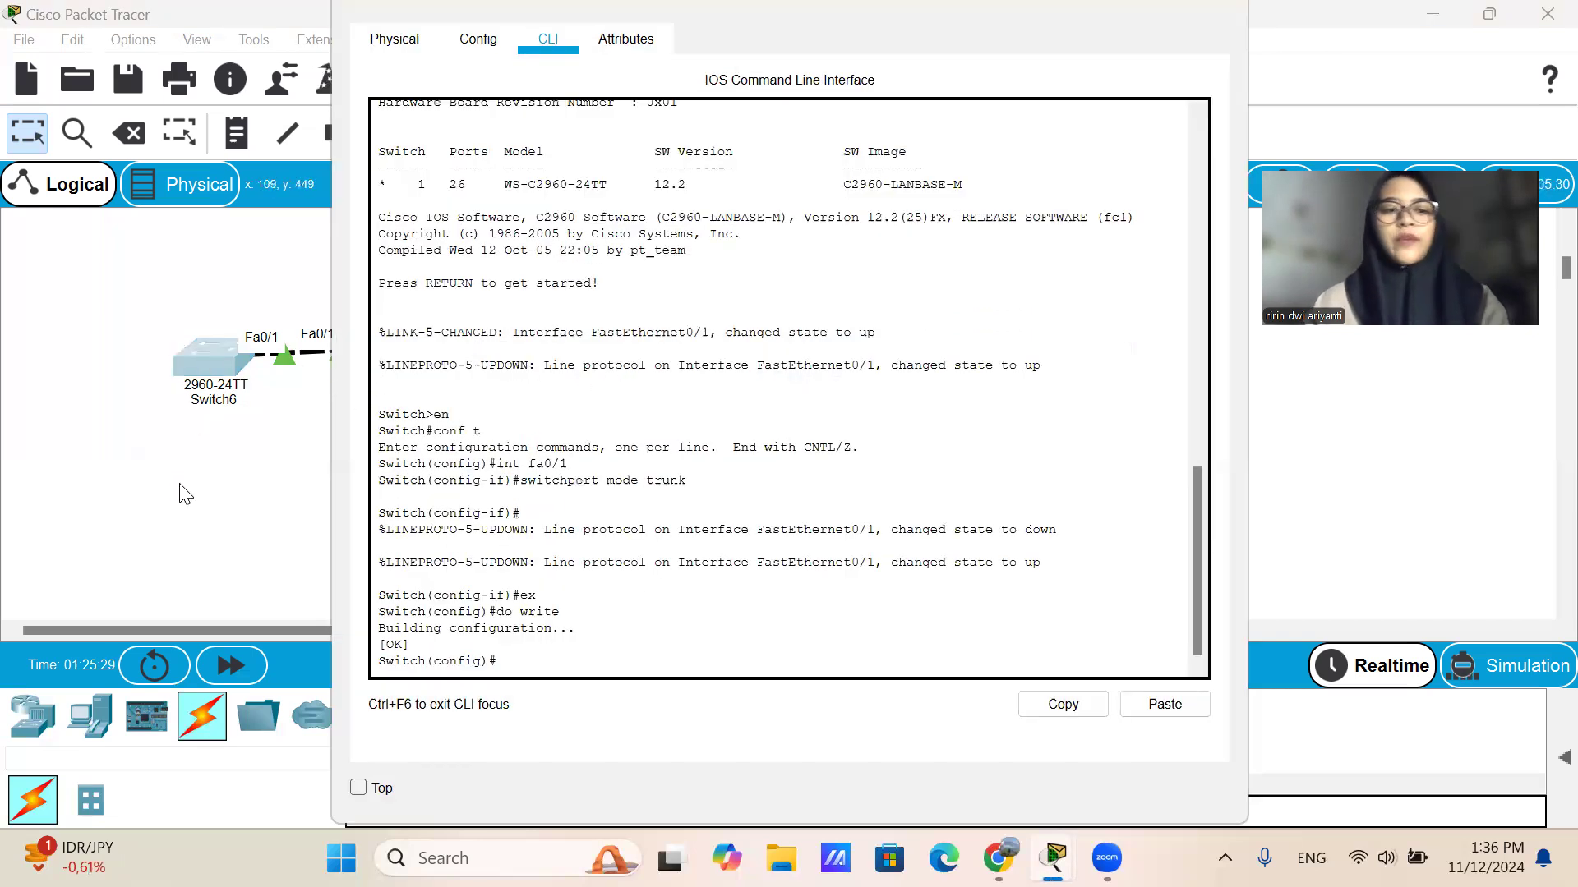
click(183, 491)
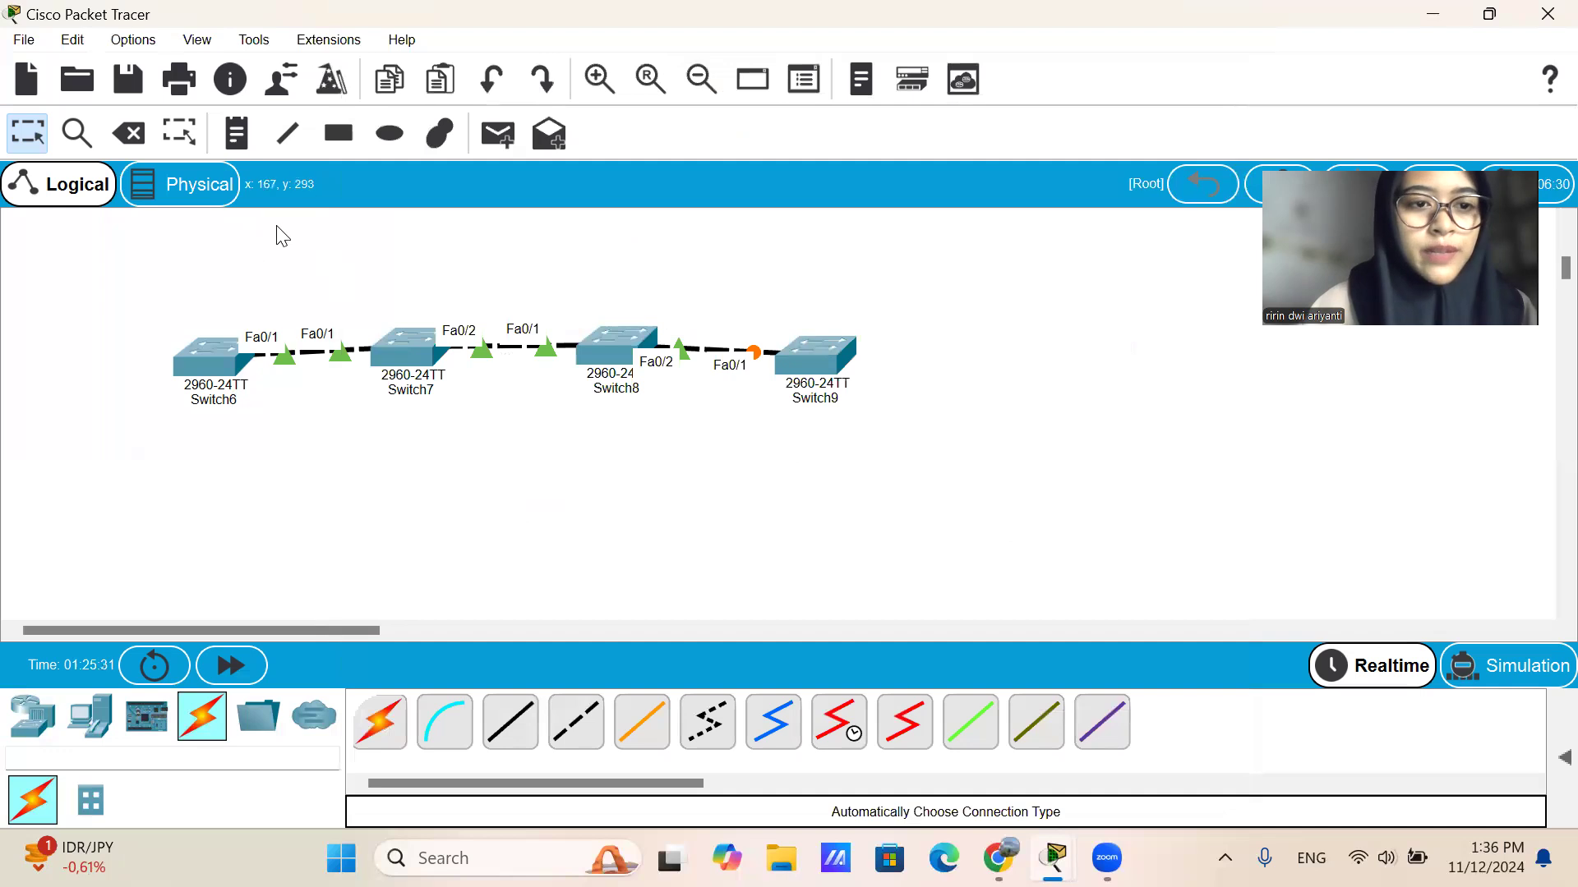
Place a text note "server" below Switch6 and a note "transparent" below Switch7.
click(244, 151)
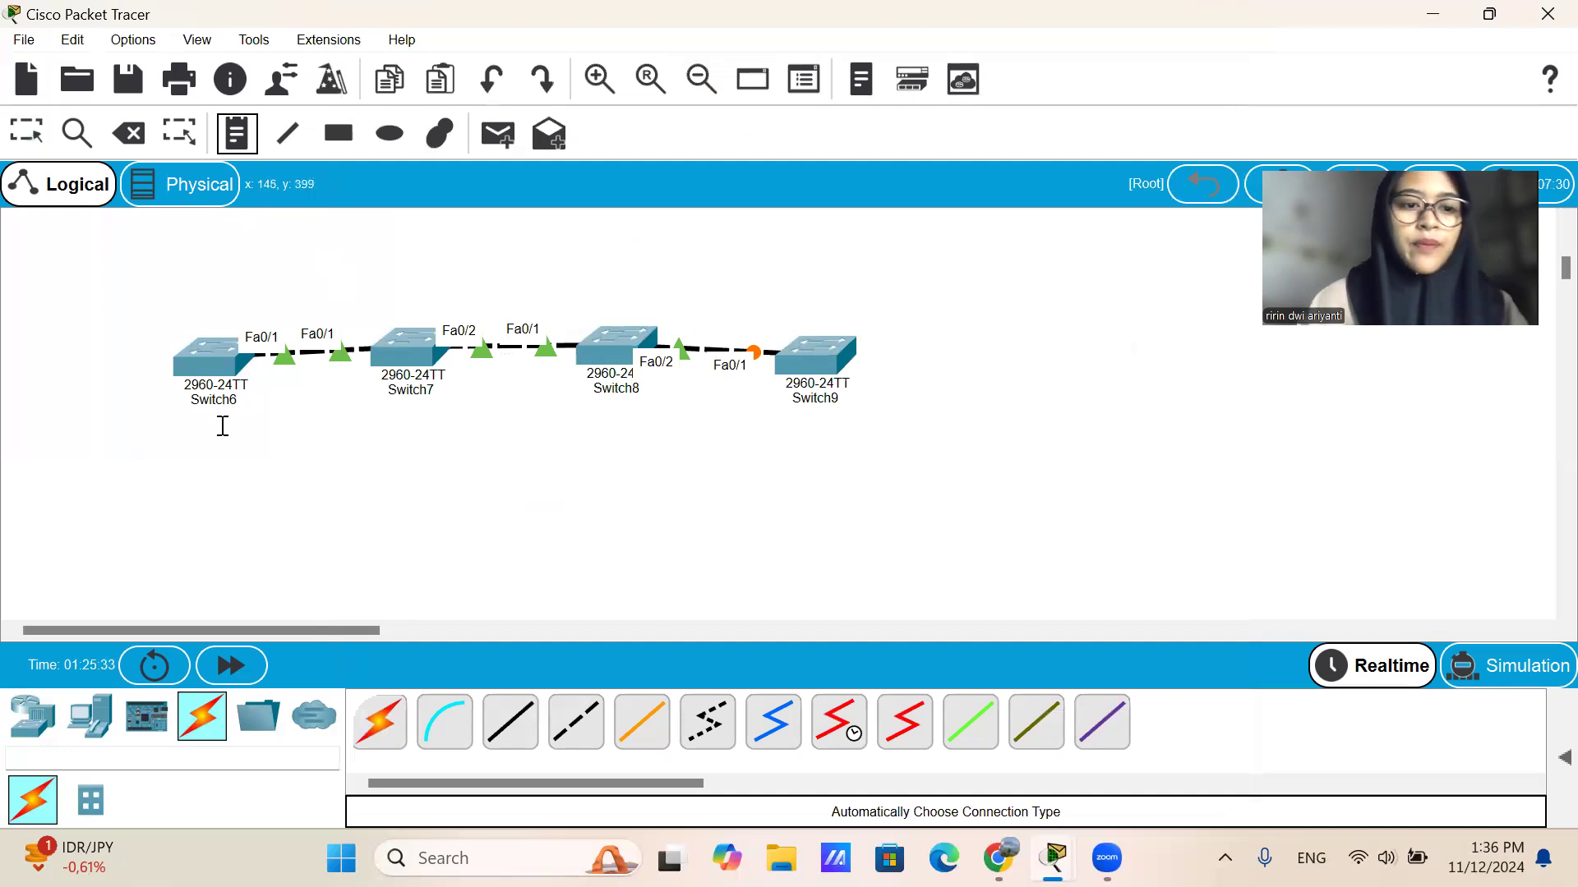
click(188, 441)
text(server)
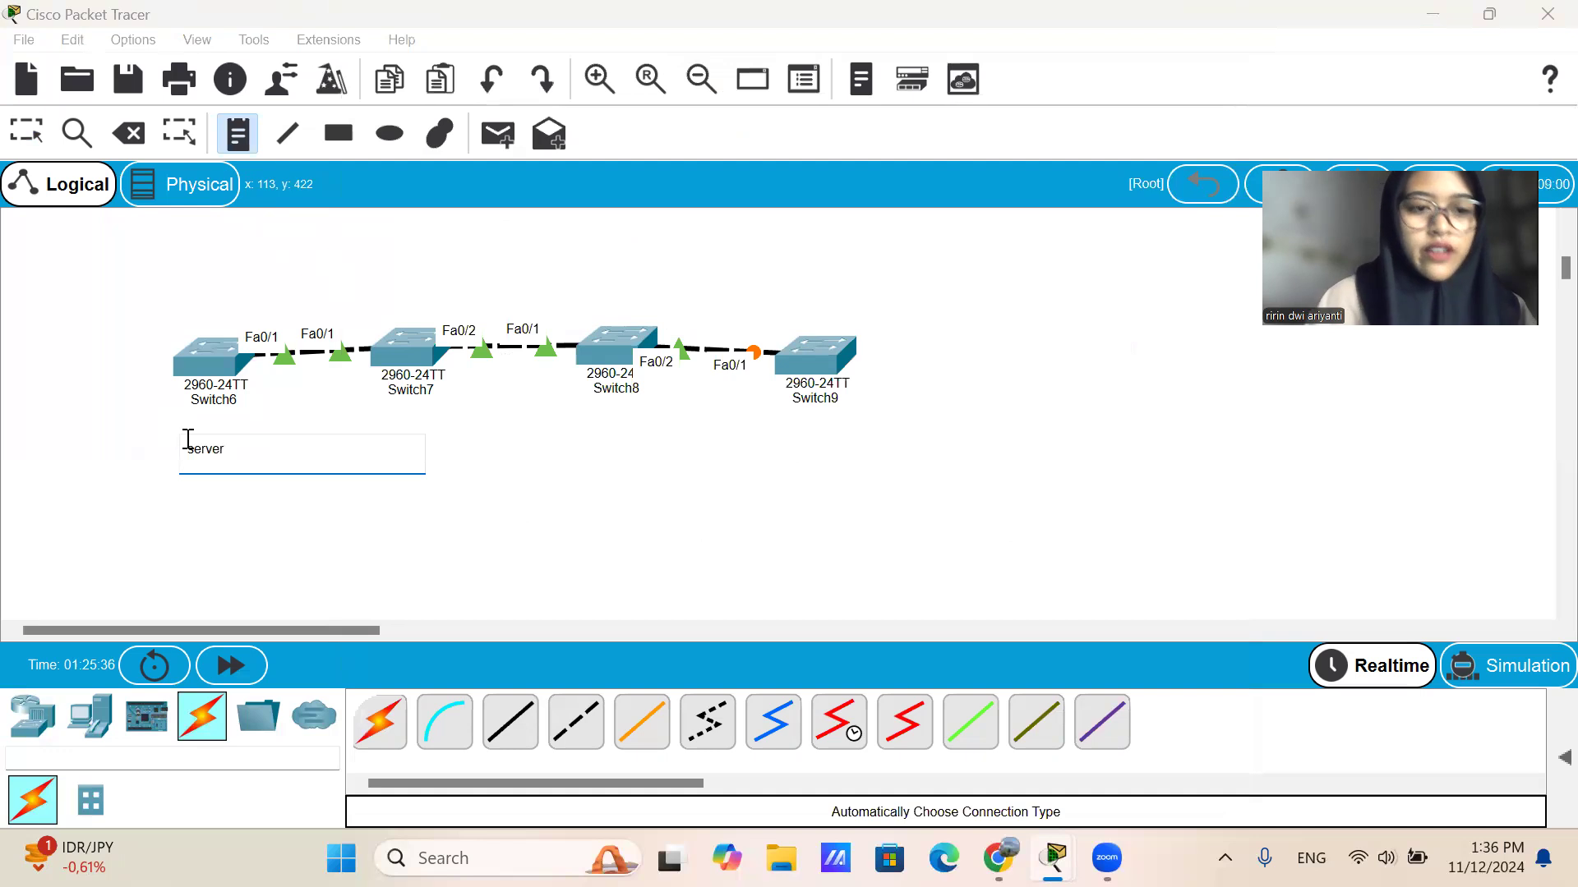
click(338, 404)
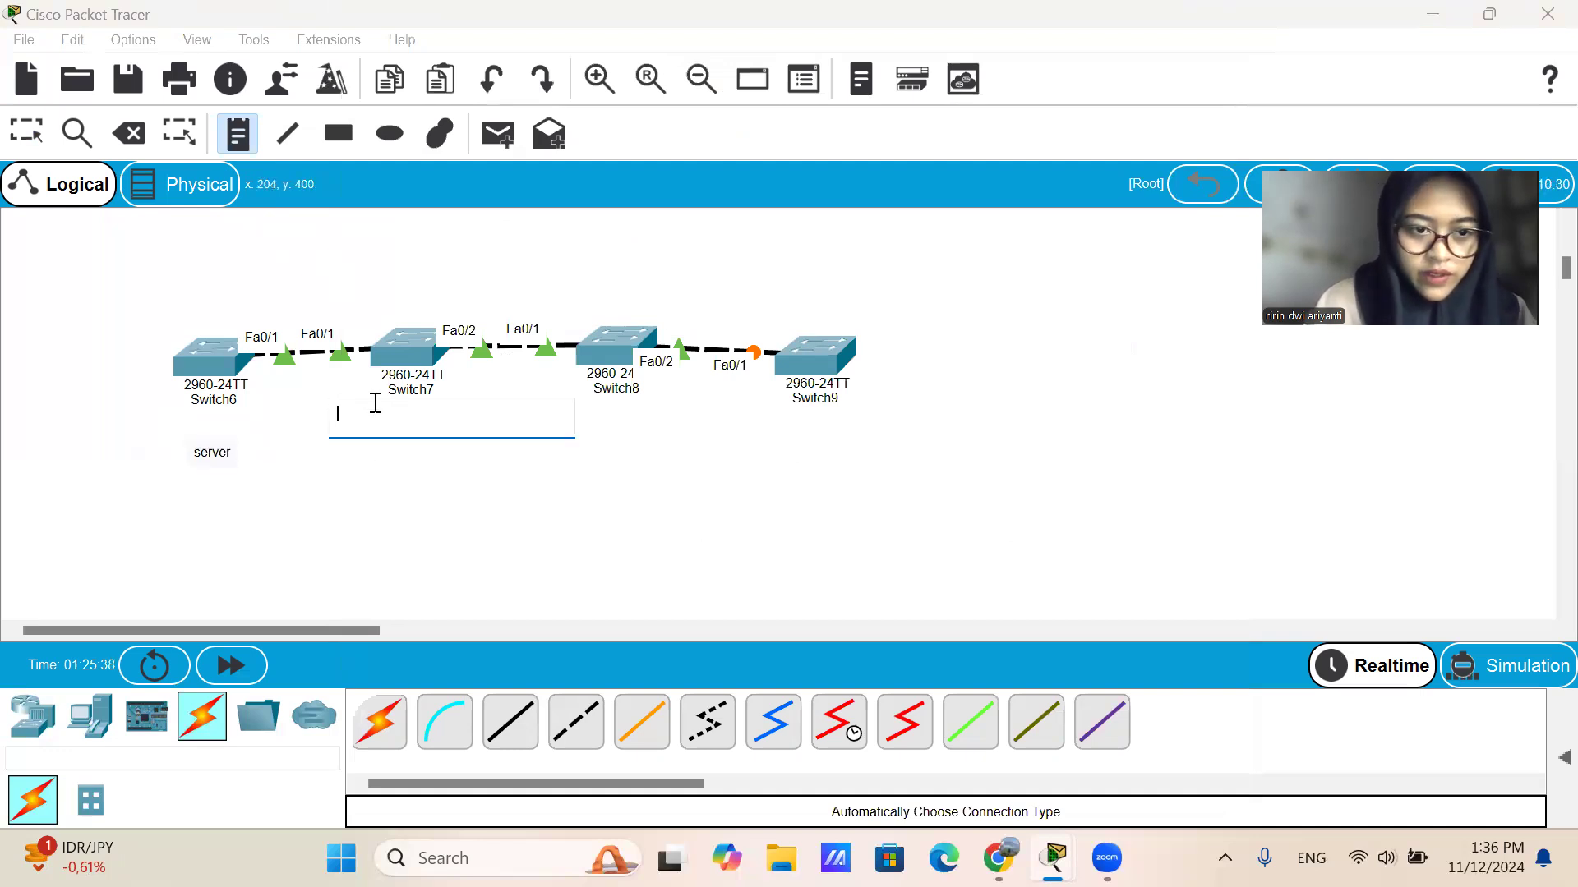
text(tran)
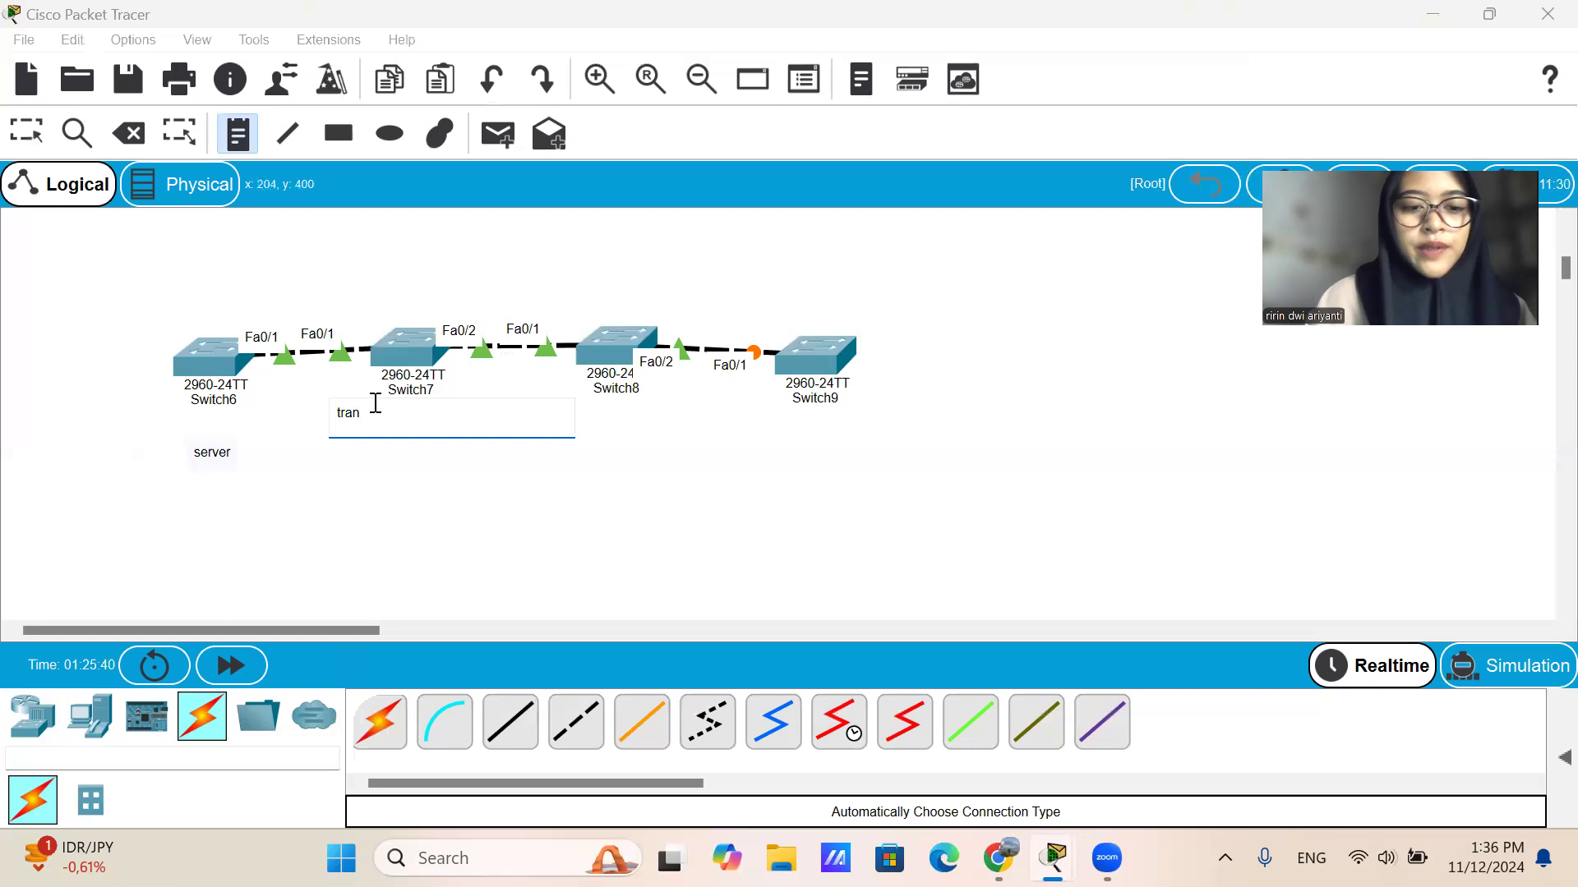
text(spar)
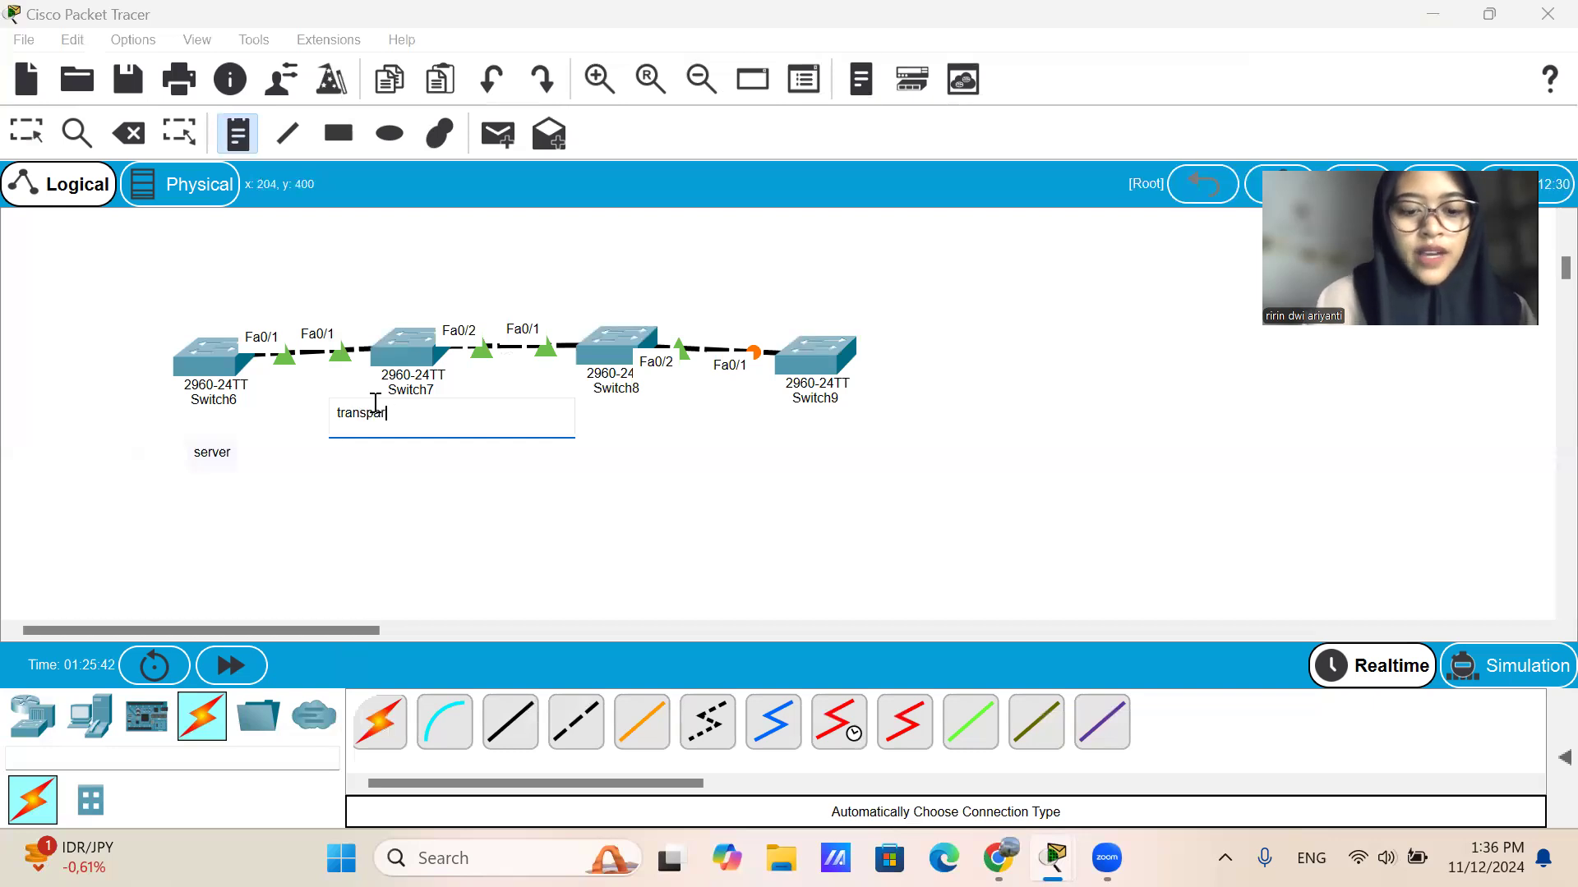
text(ent)
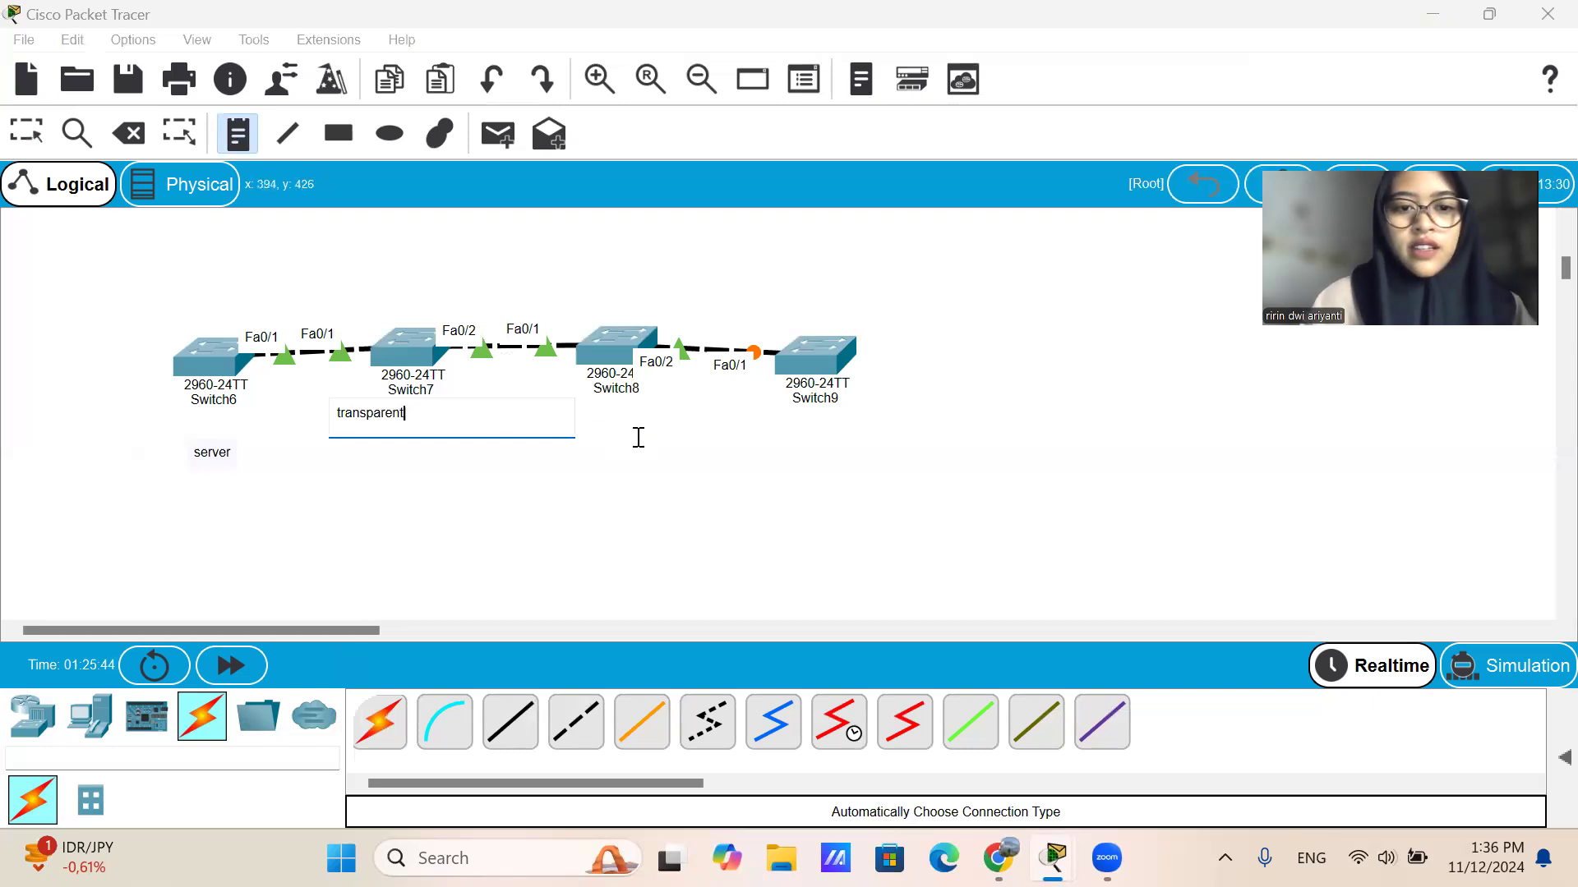
Place a text note "client" below Switch8 and a note "server1" below Switch9.
click(590, 417)
text(client)
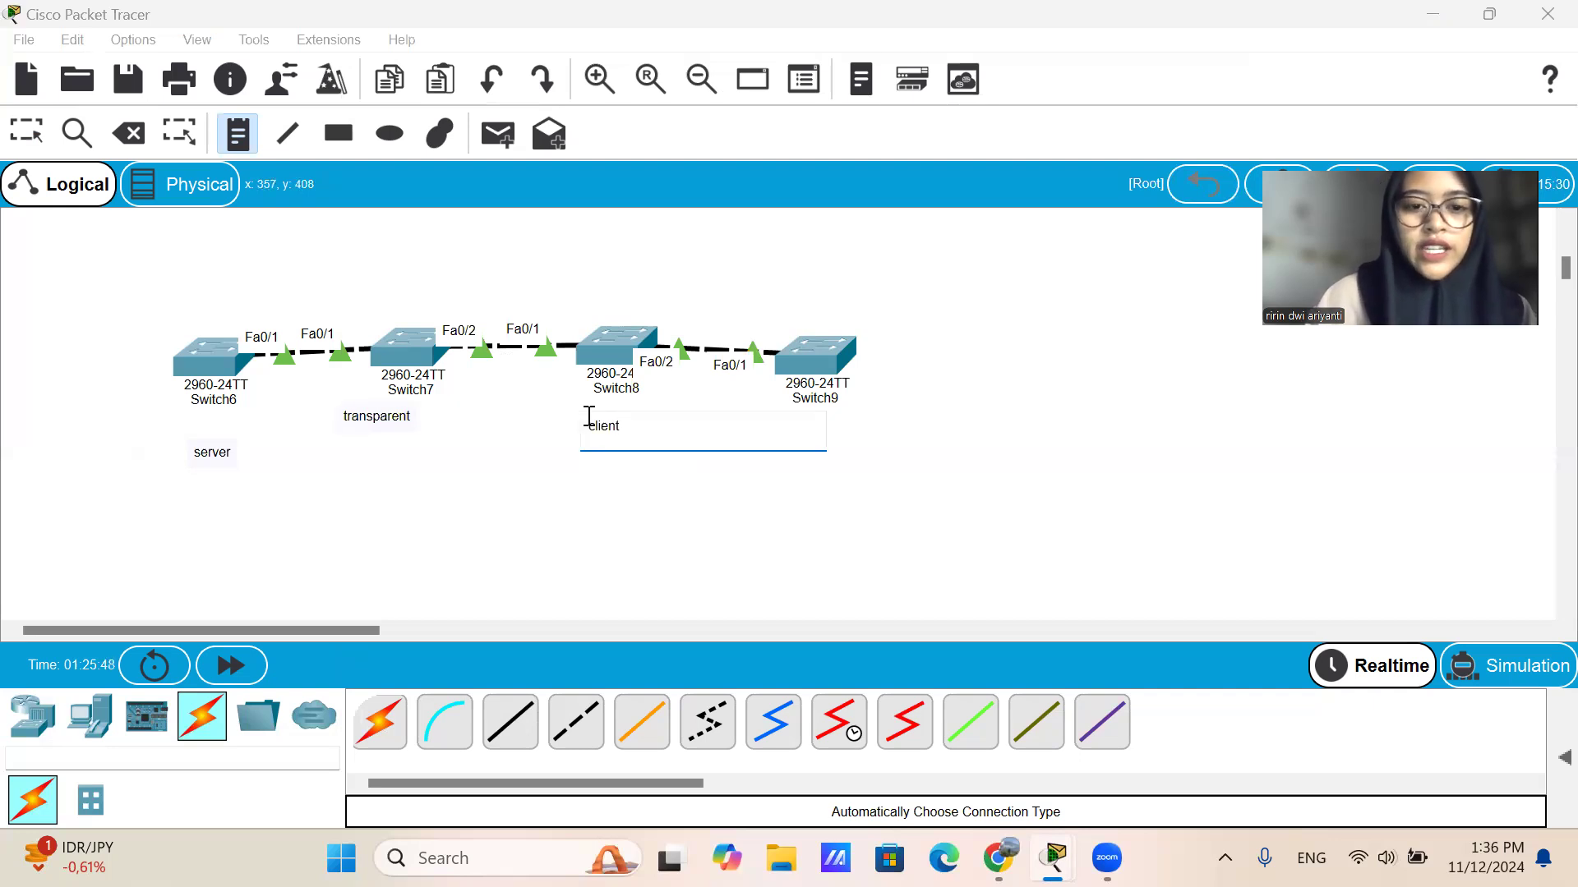
click(782, 408)
text(server1)
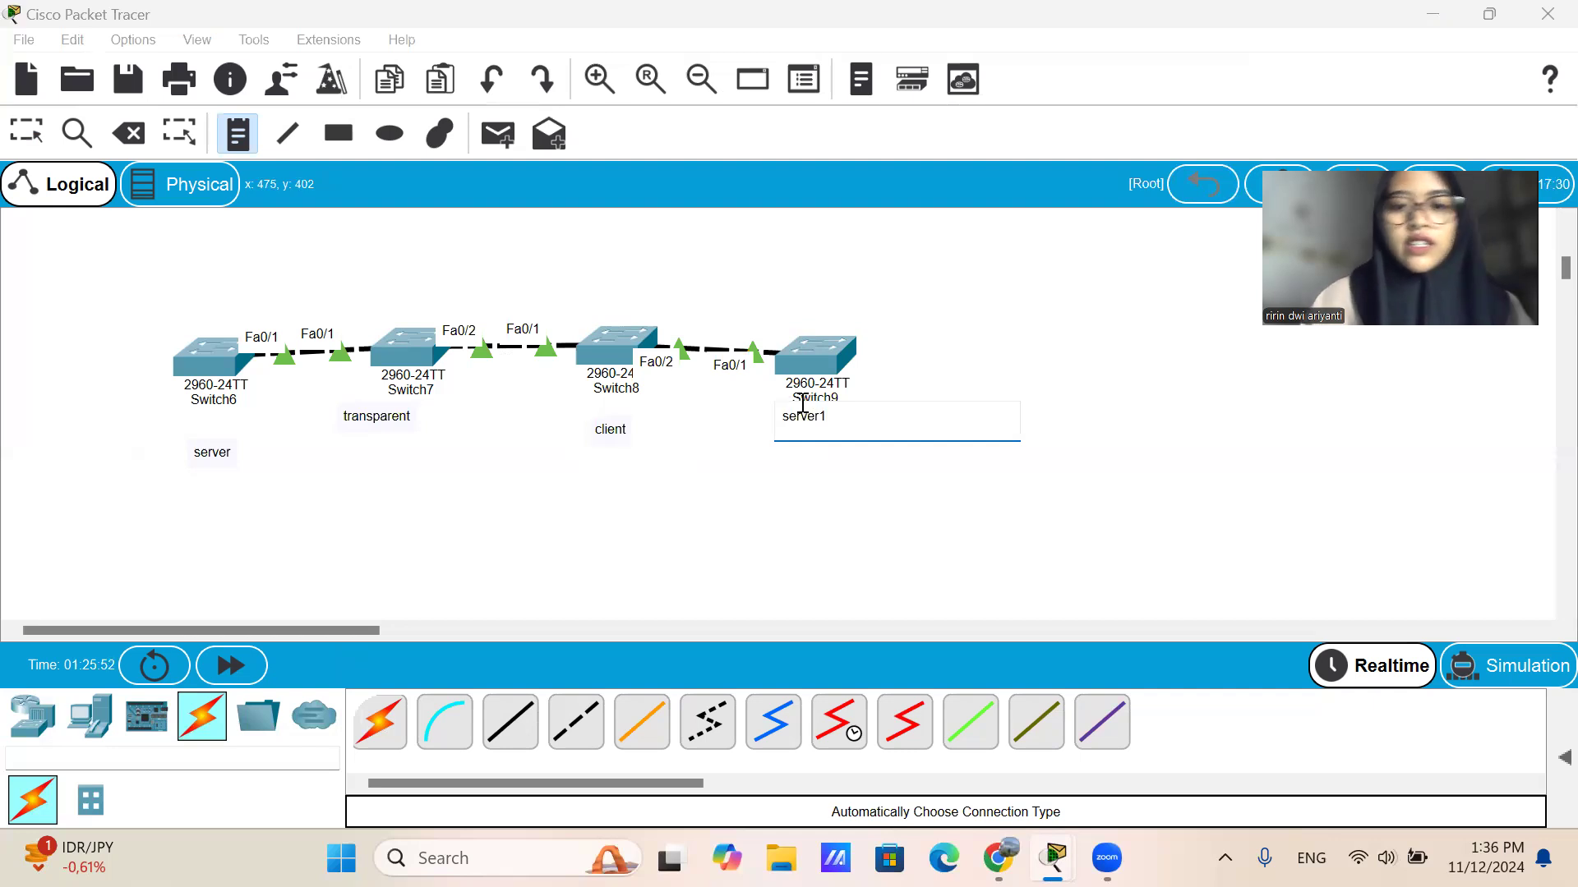
click(949, 392)
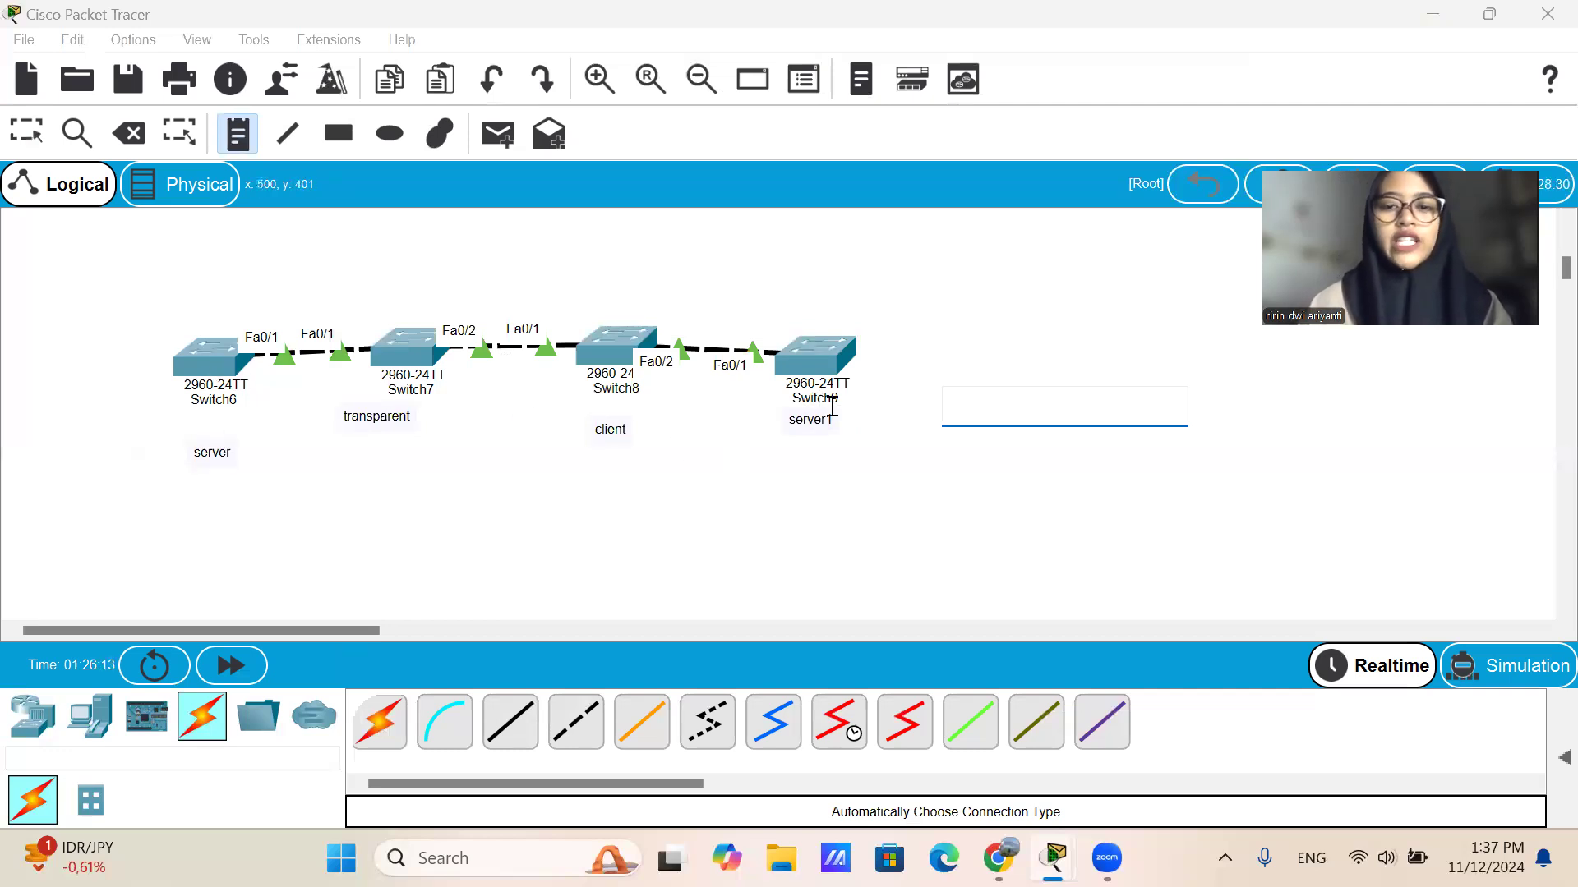
click(216, 383)
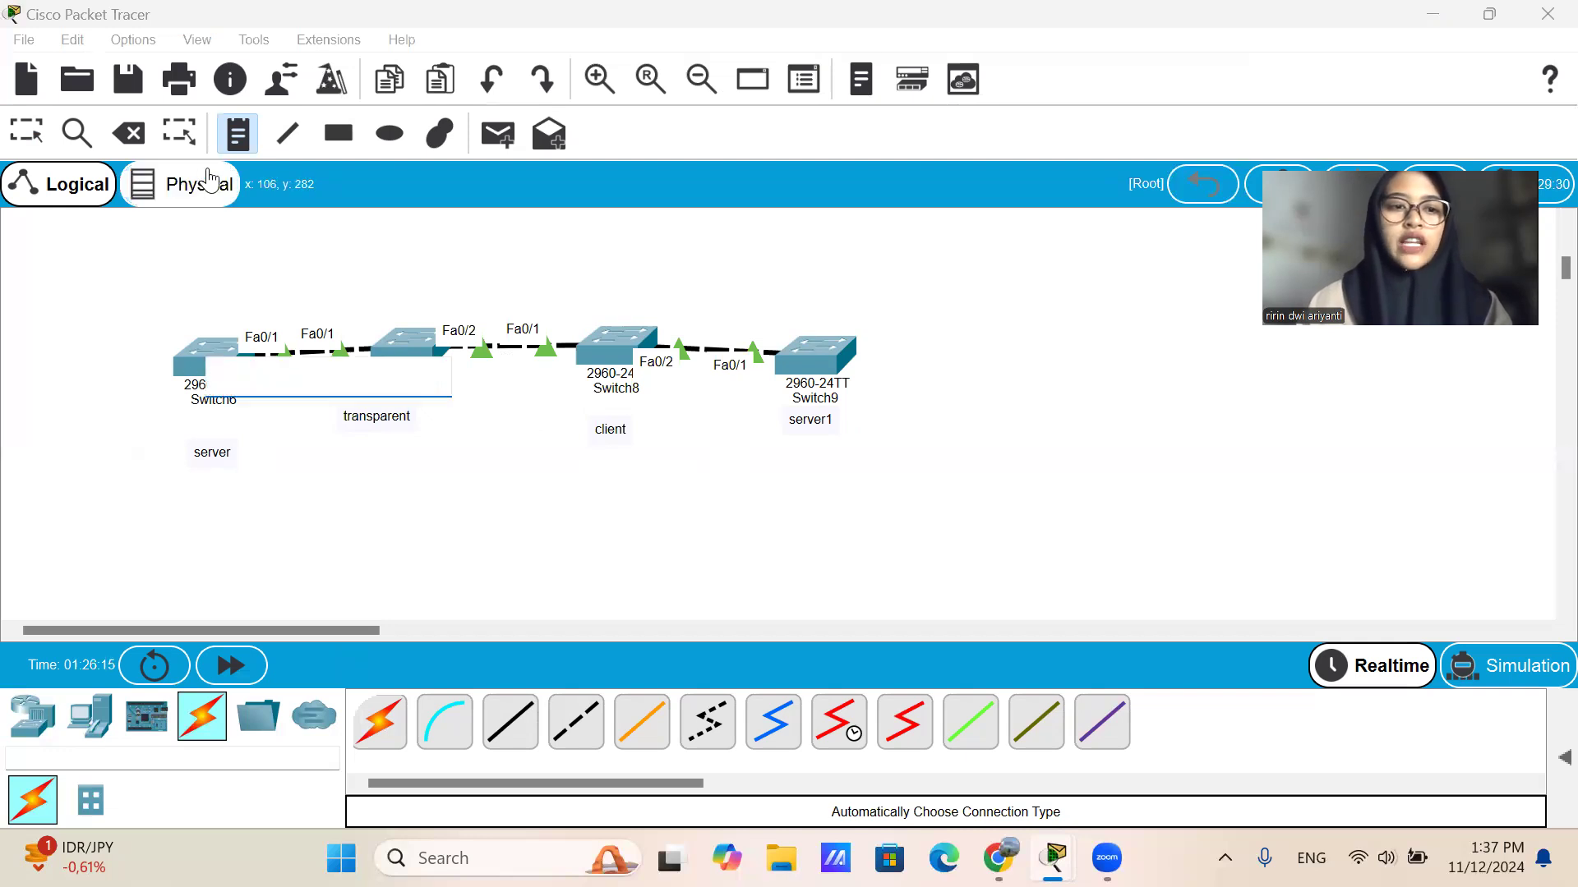
click(264, 286)
Open the command line of Switch6 and set its VTP mode to server with vtp mode server.
click(26, 132)
click(209, 355)
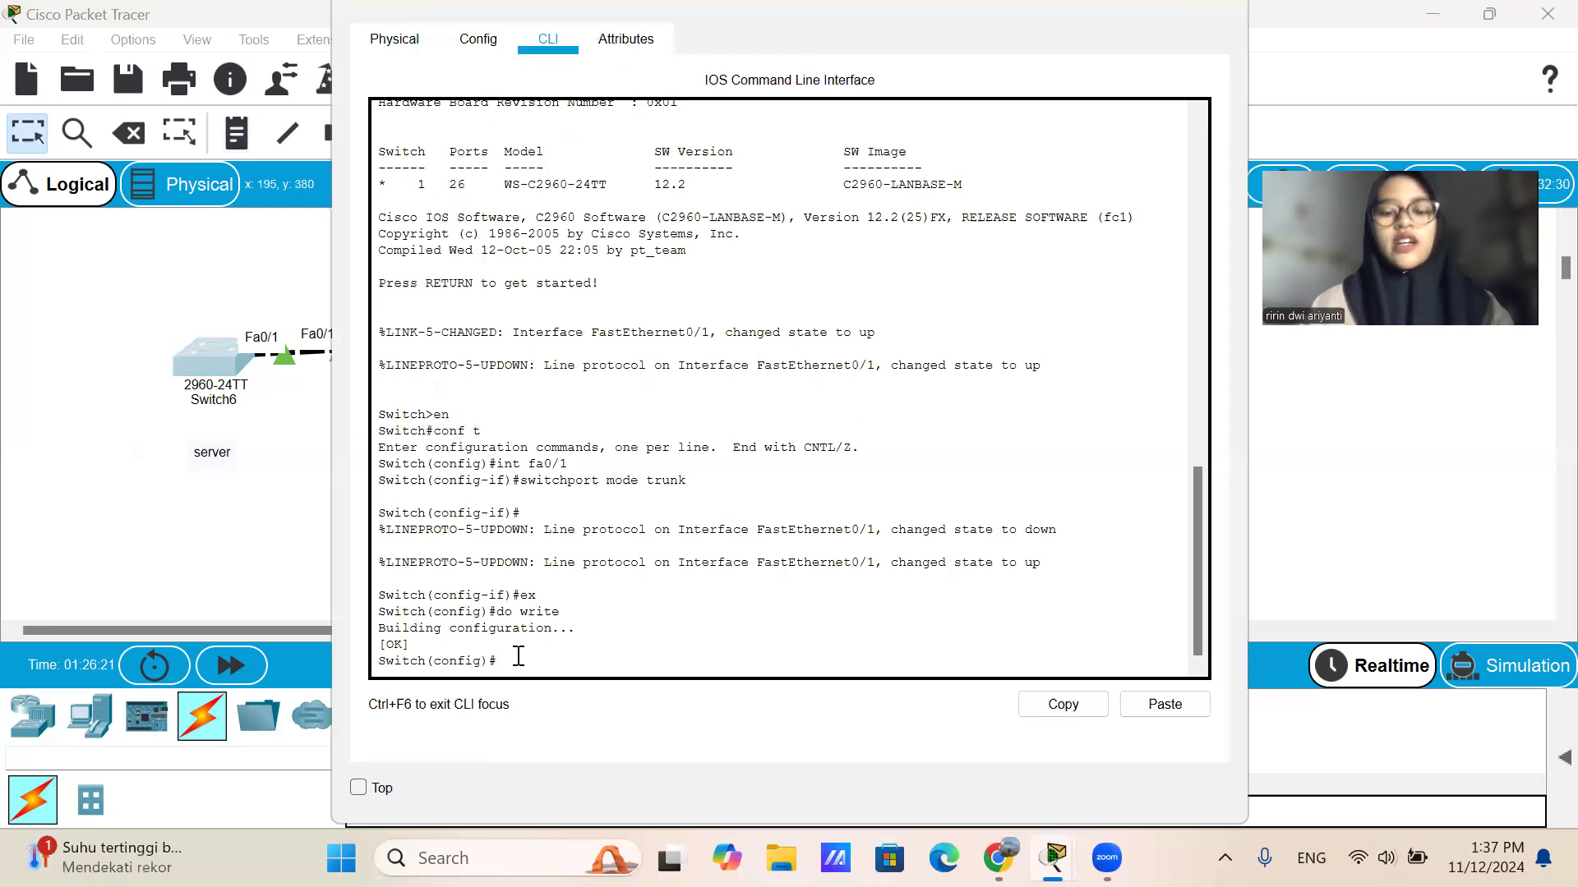
text(vtp mode)
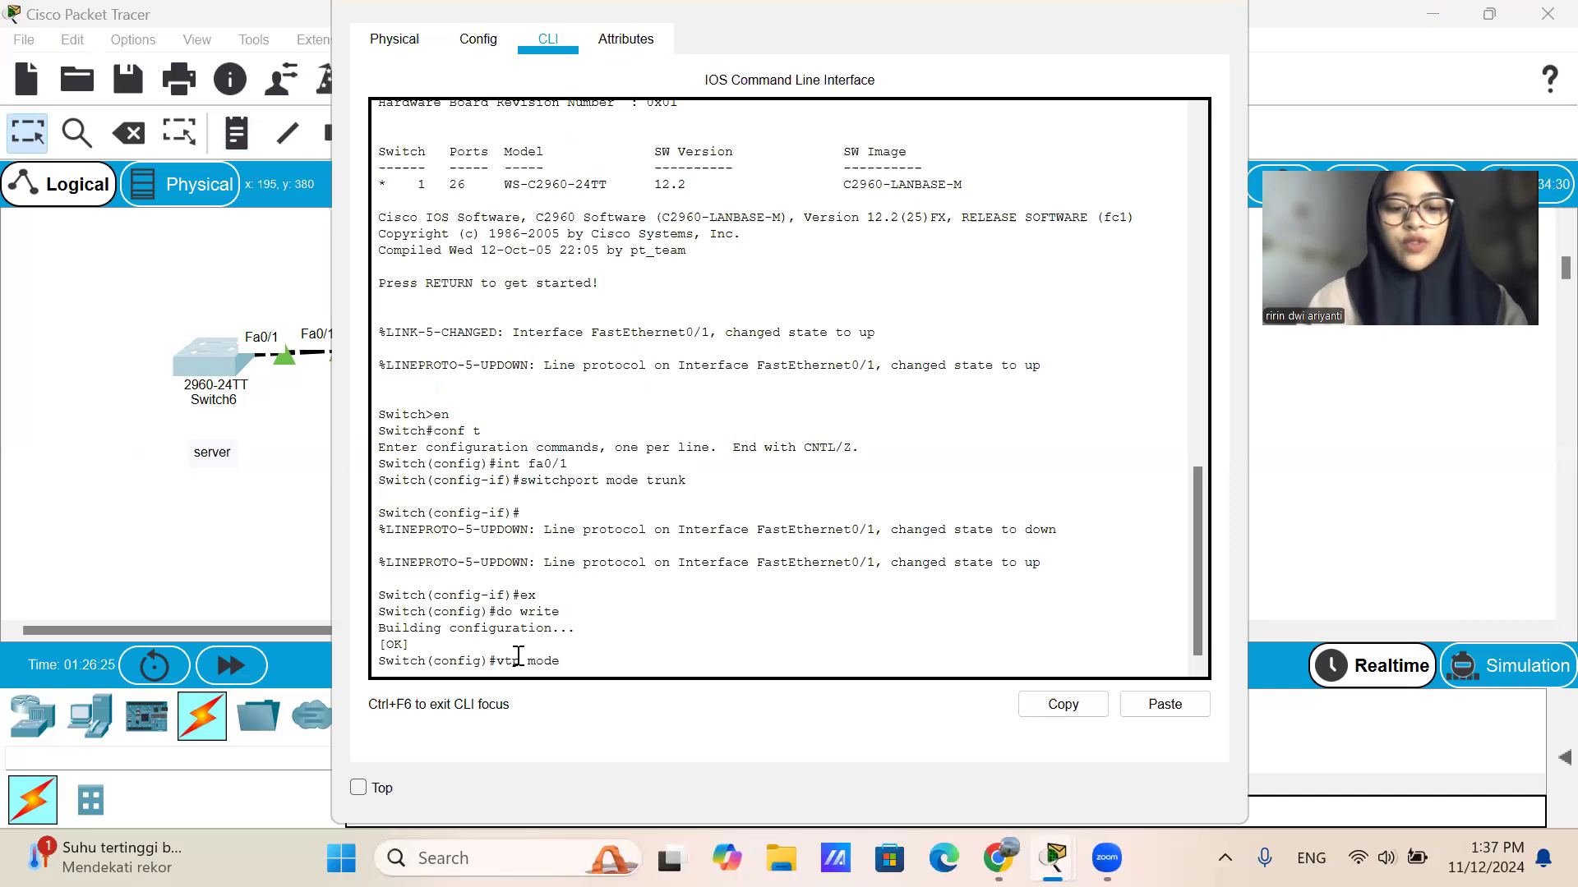
text( server)
key(Return)
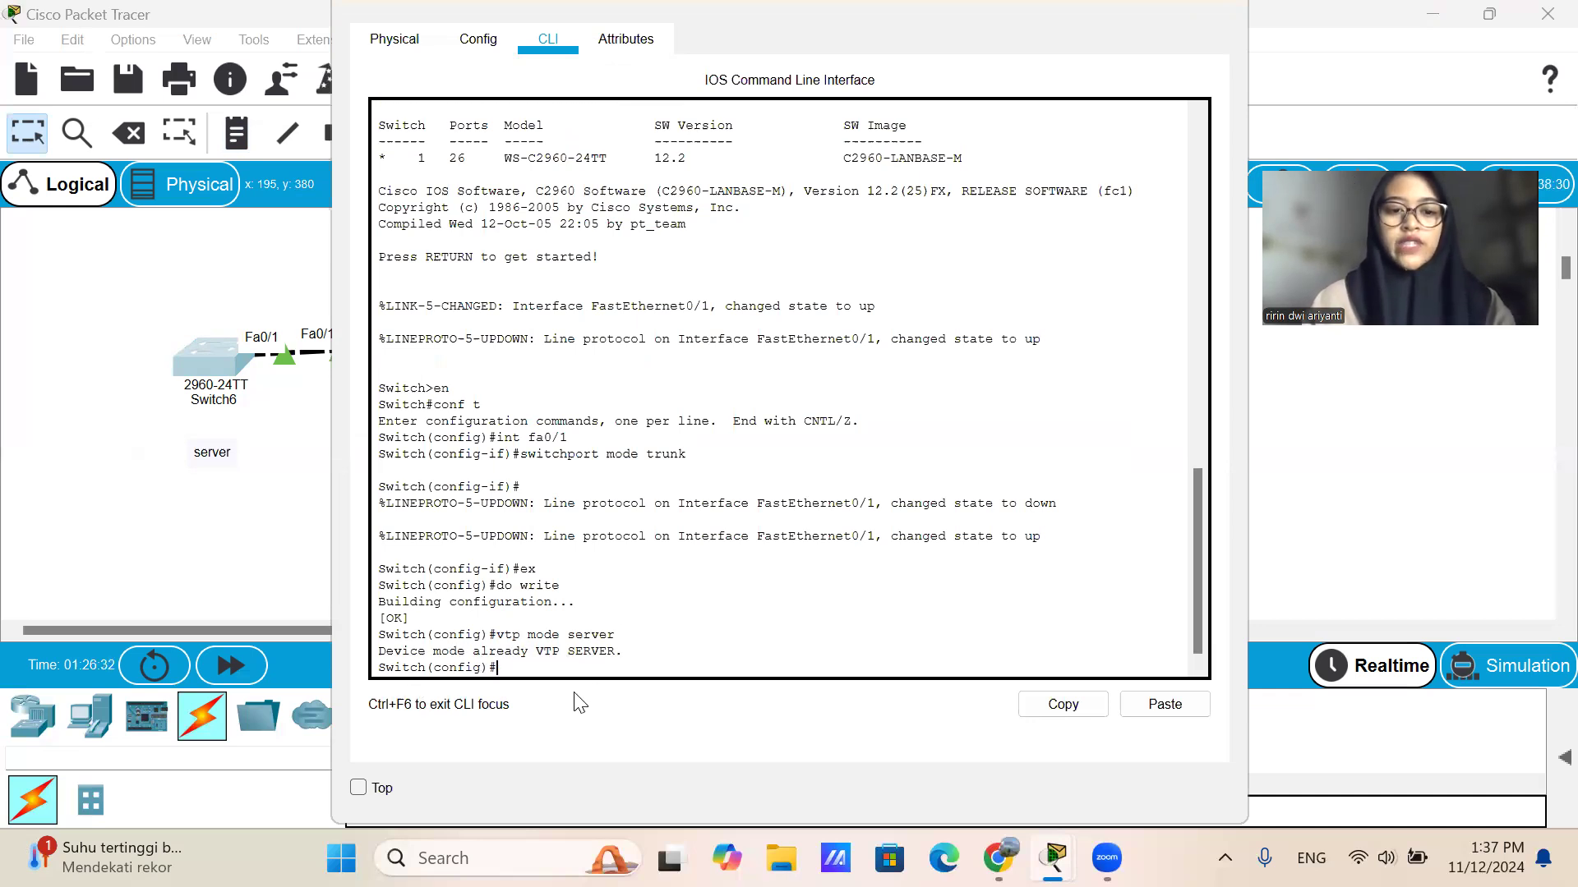
Set the VTP domain of Switch6 to sekolah with the vtp domain command.
text(vtp )
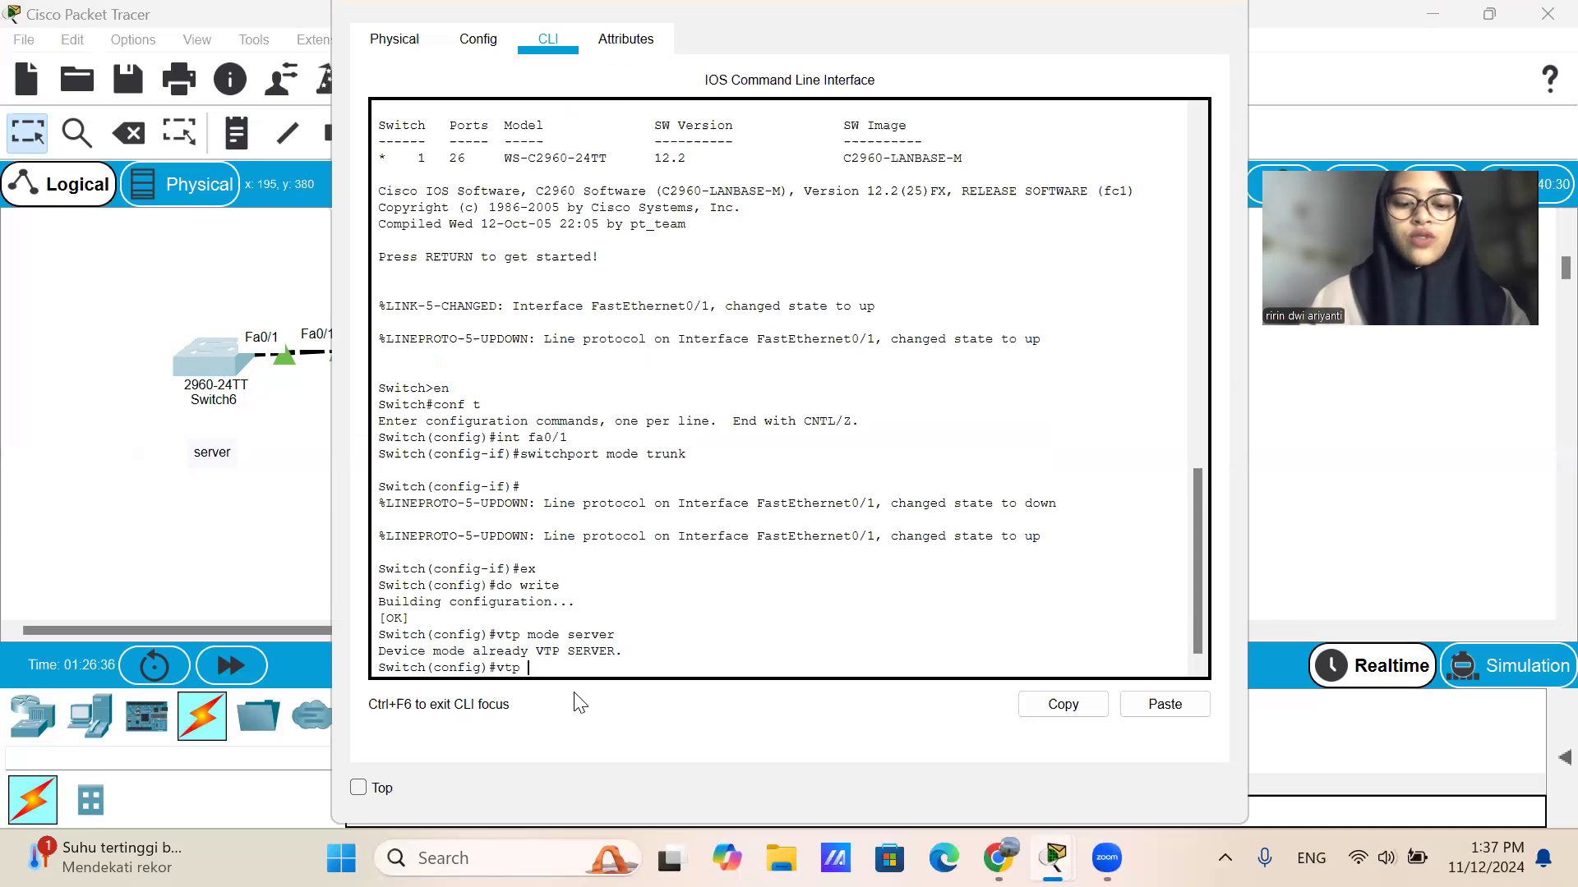
text(domain)
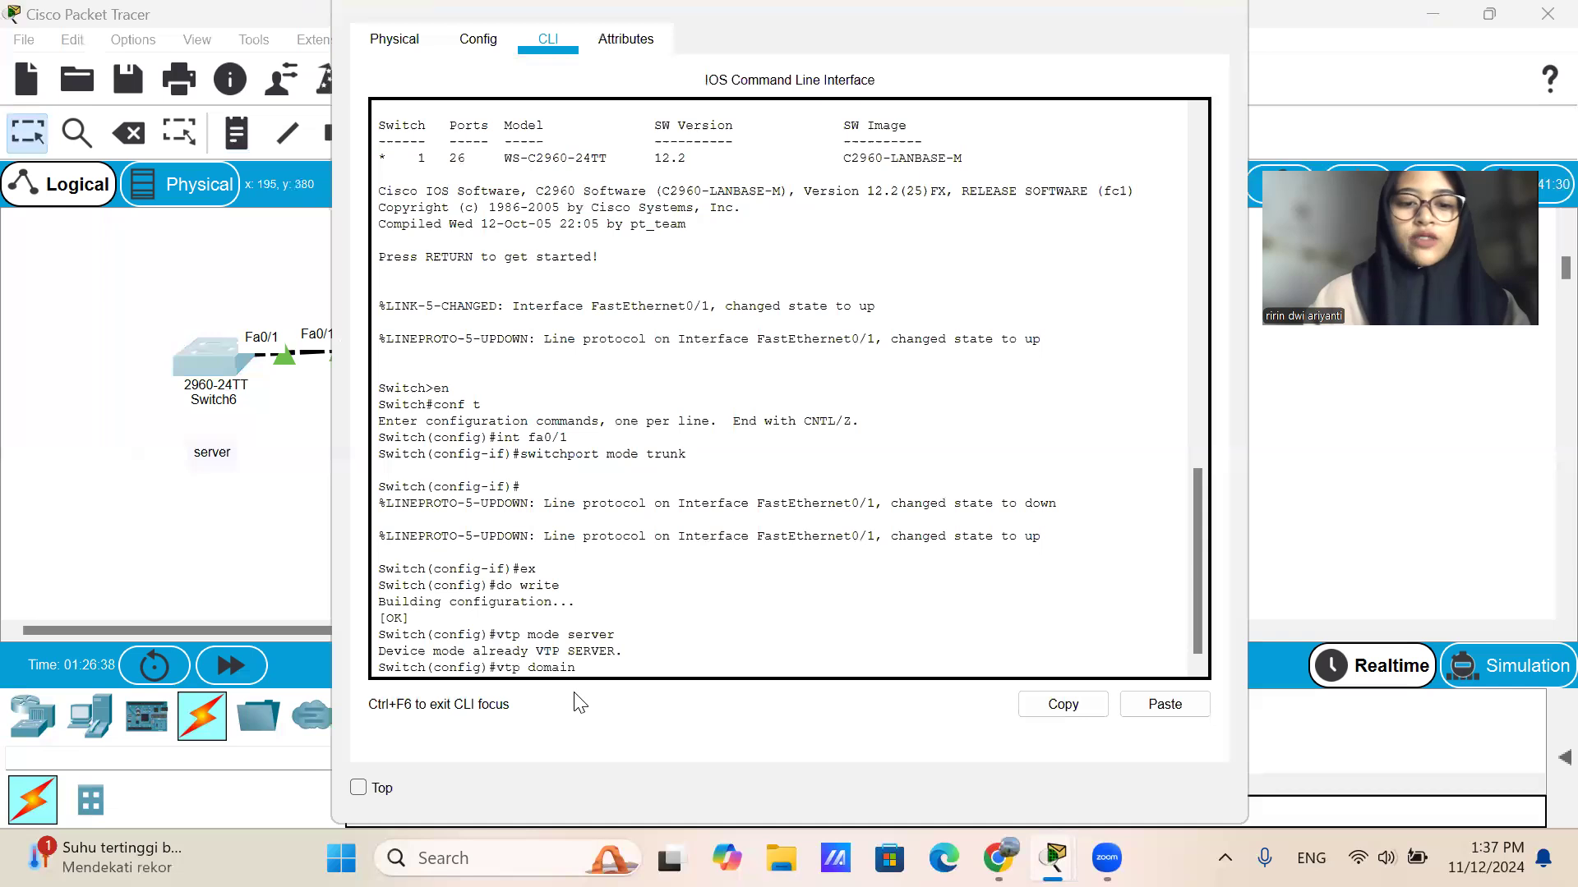
text( sekola)
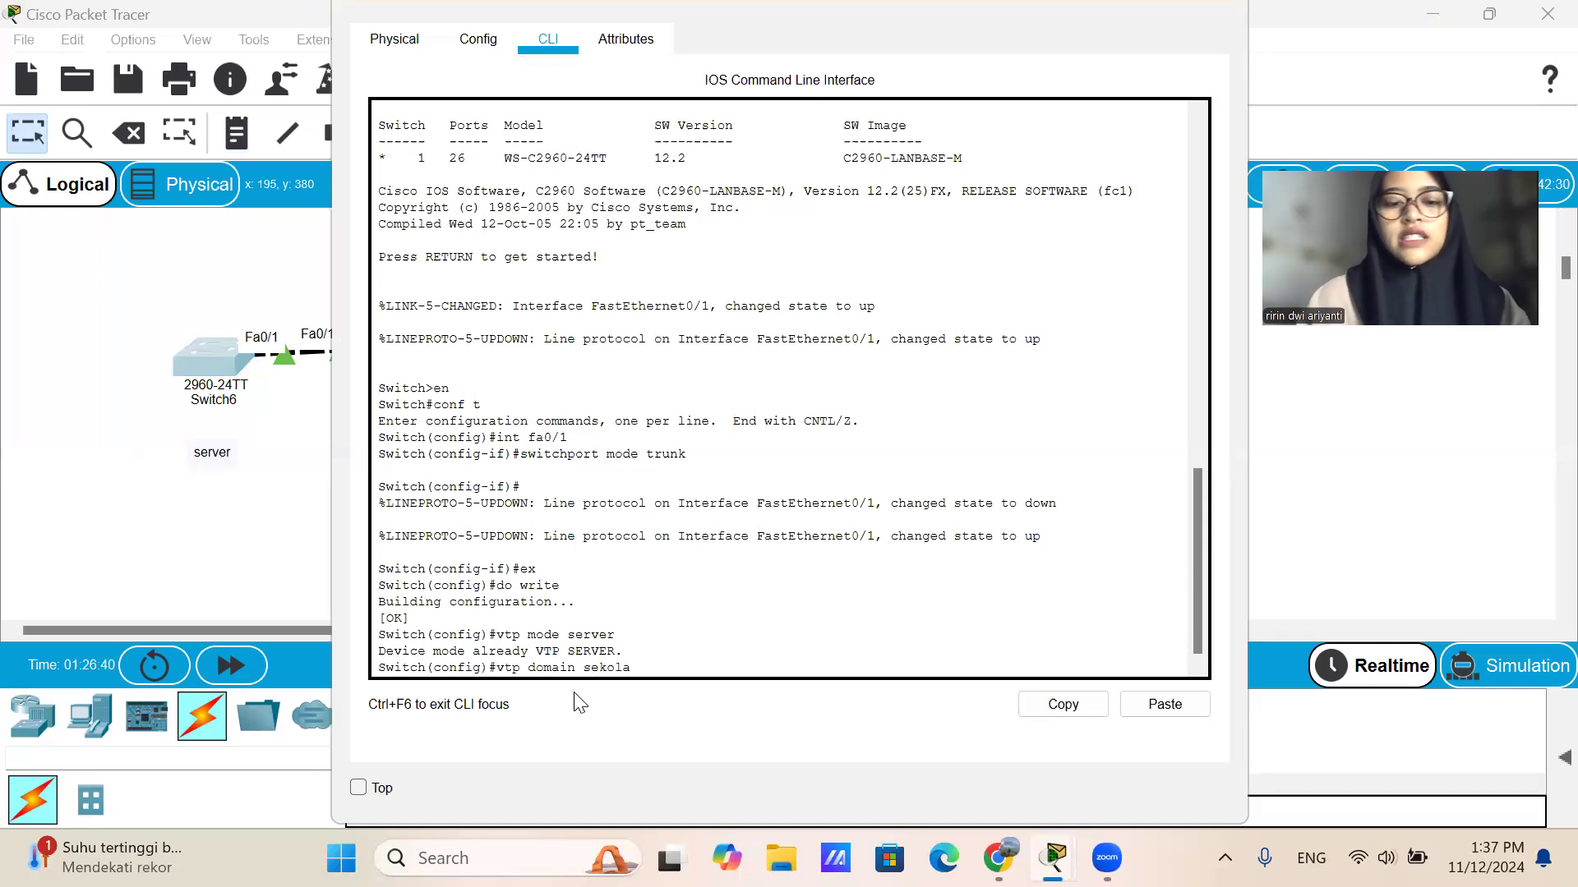
text(jh)
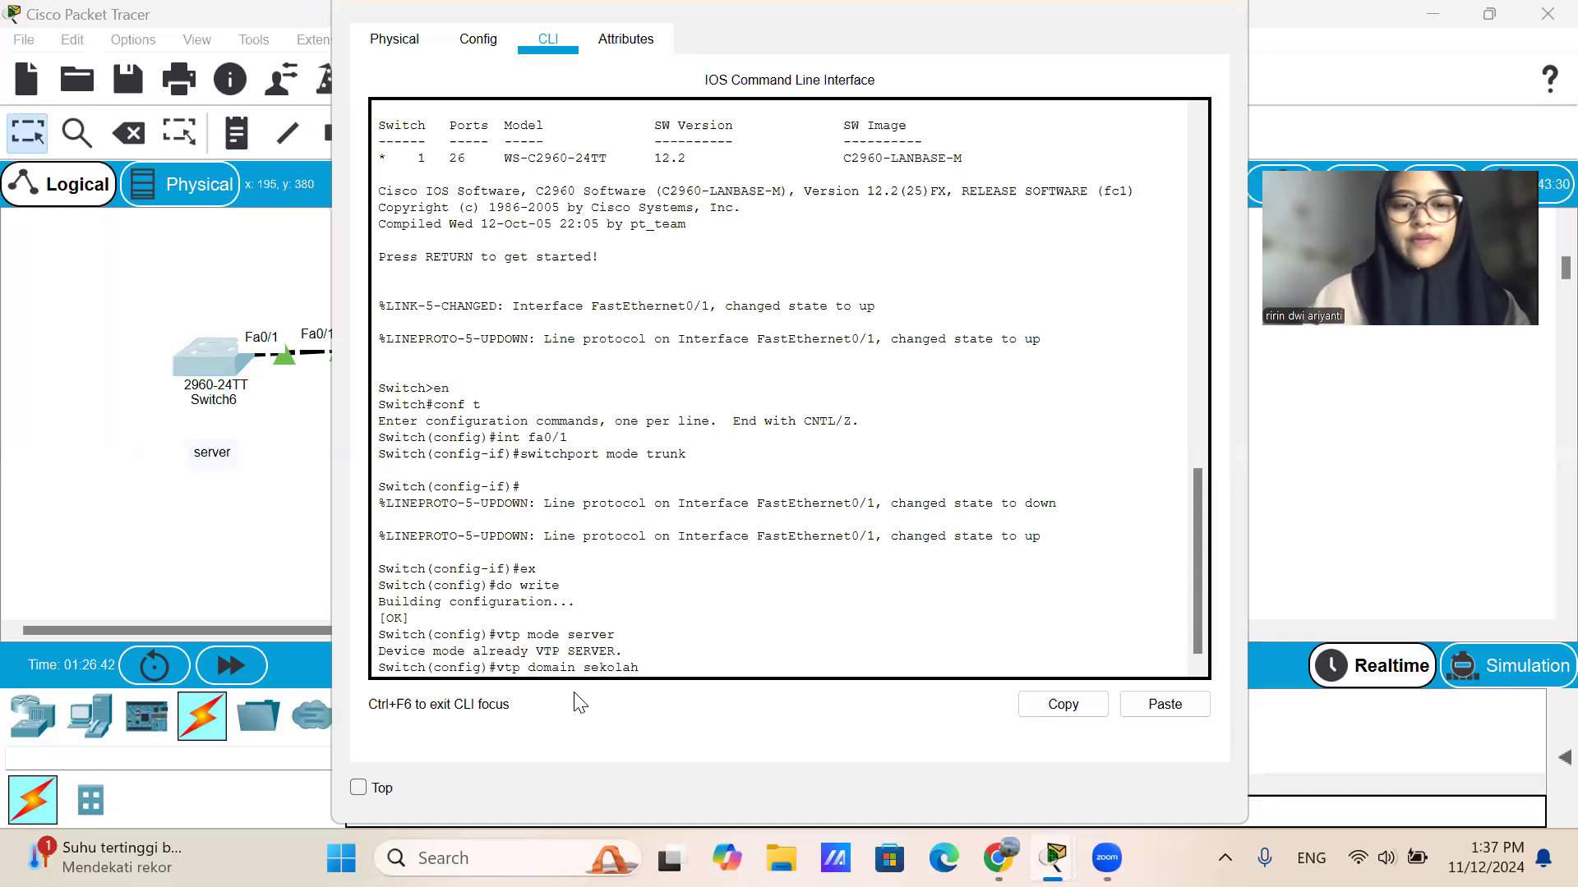
key(Return)
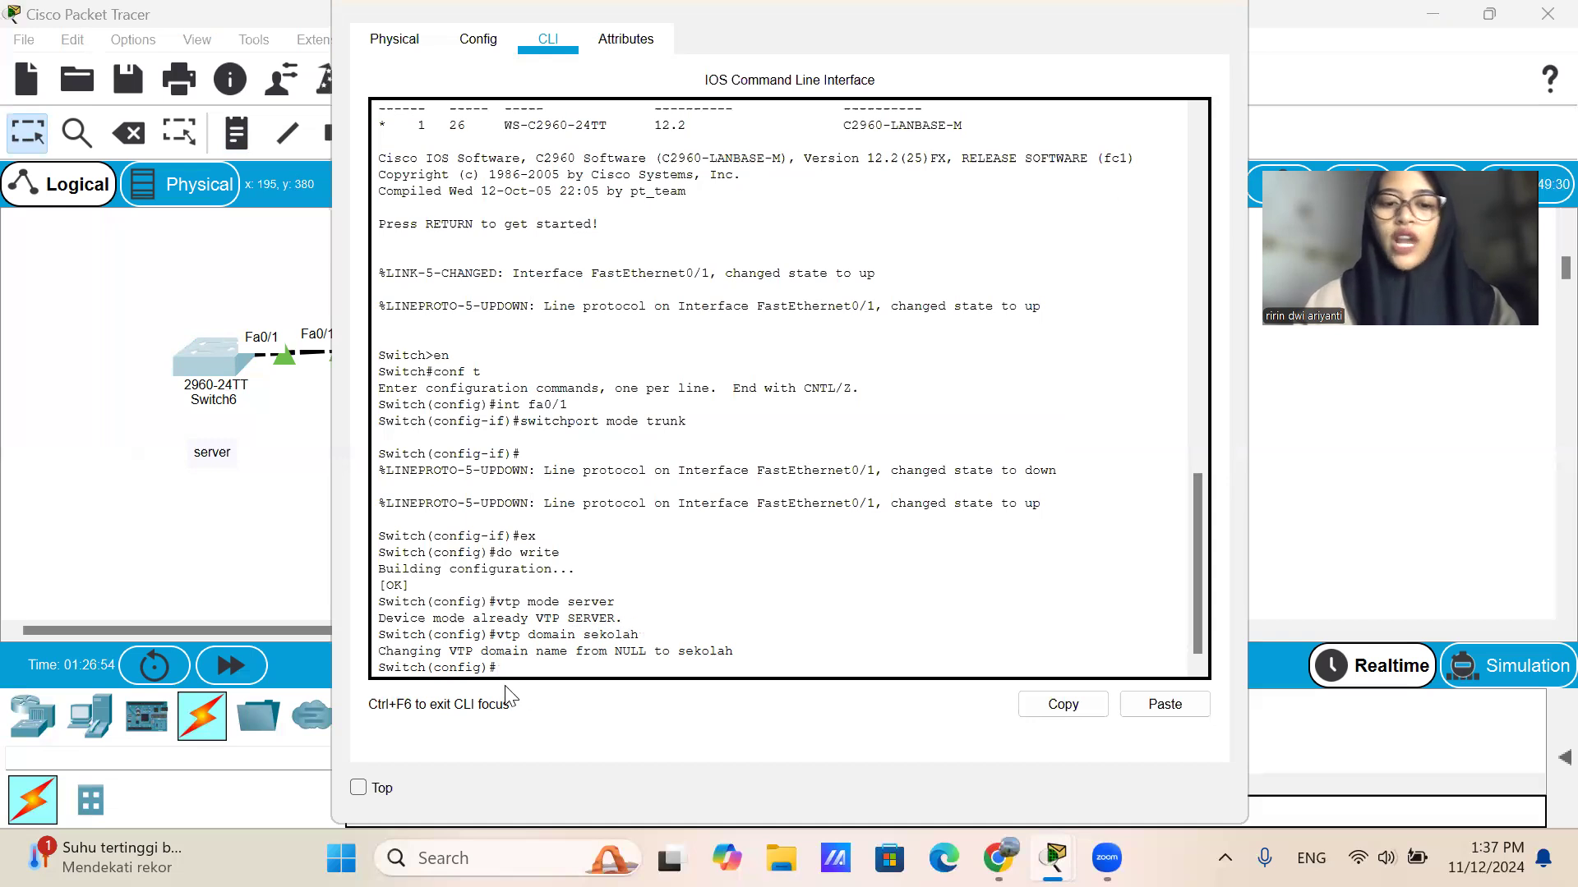
Set the VTP password on Switch6 with the vtp password command.
text(tp)
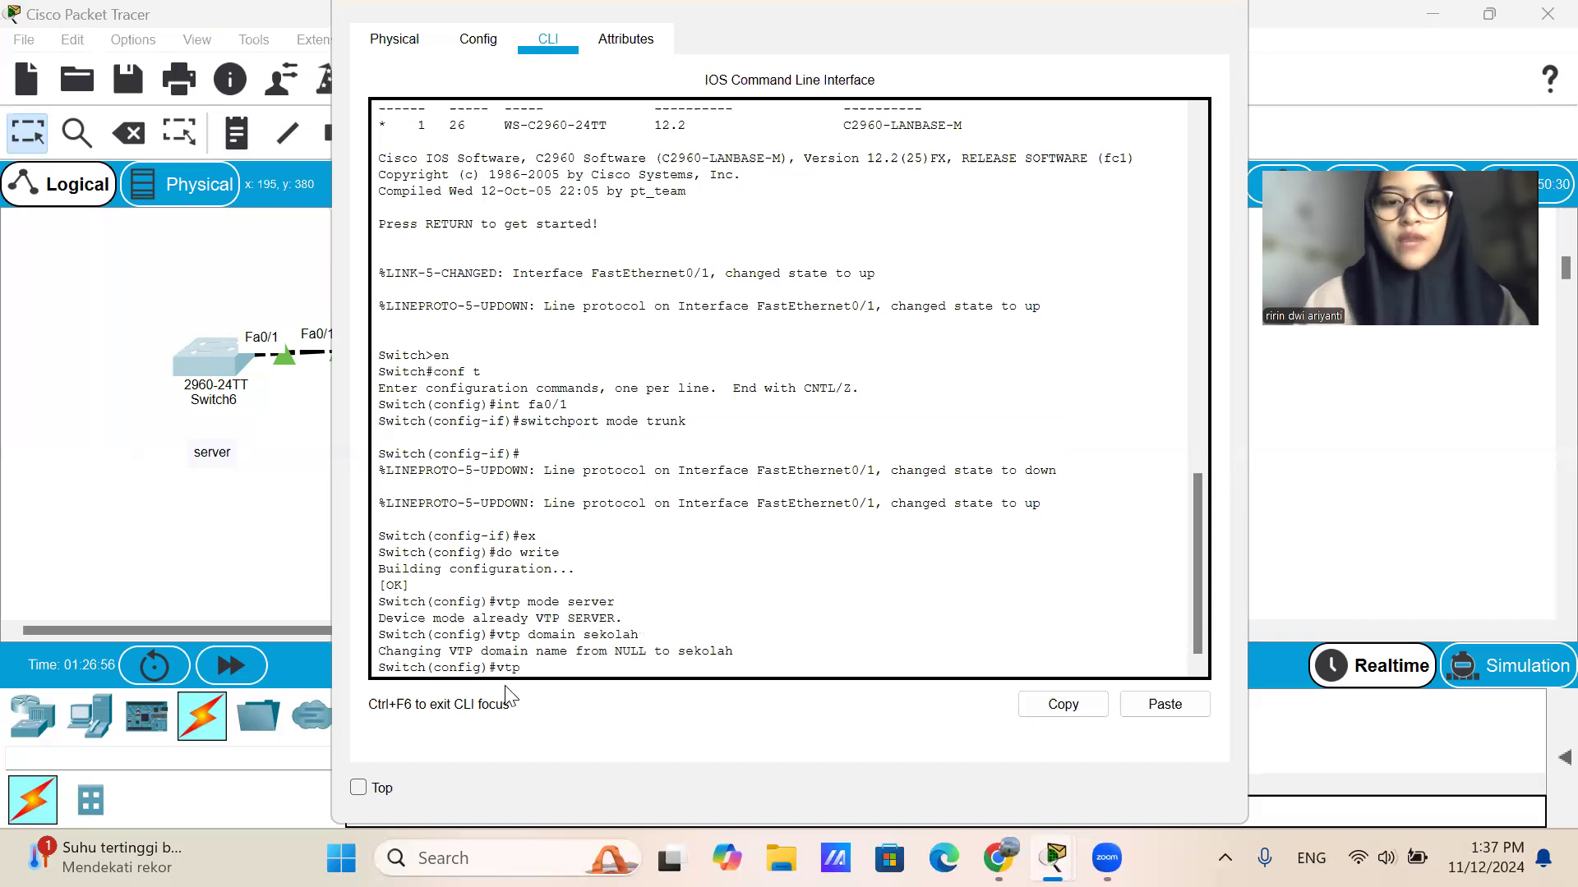
text( password 123)
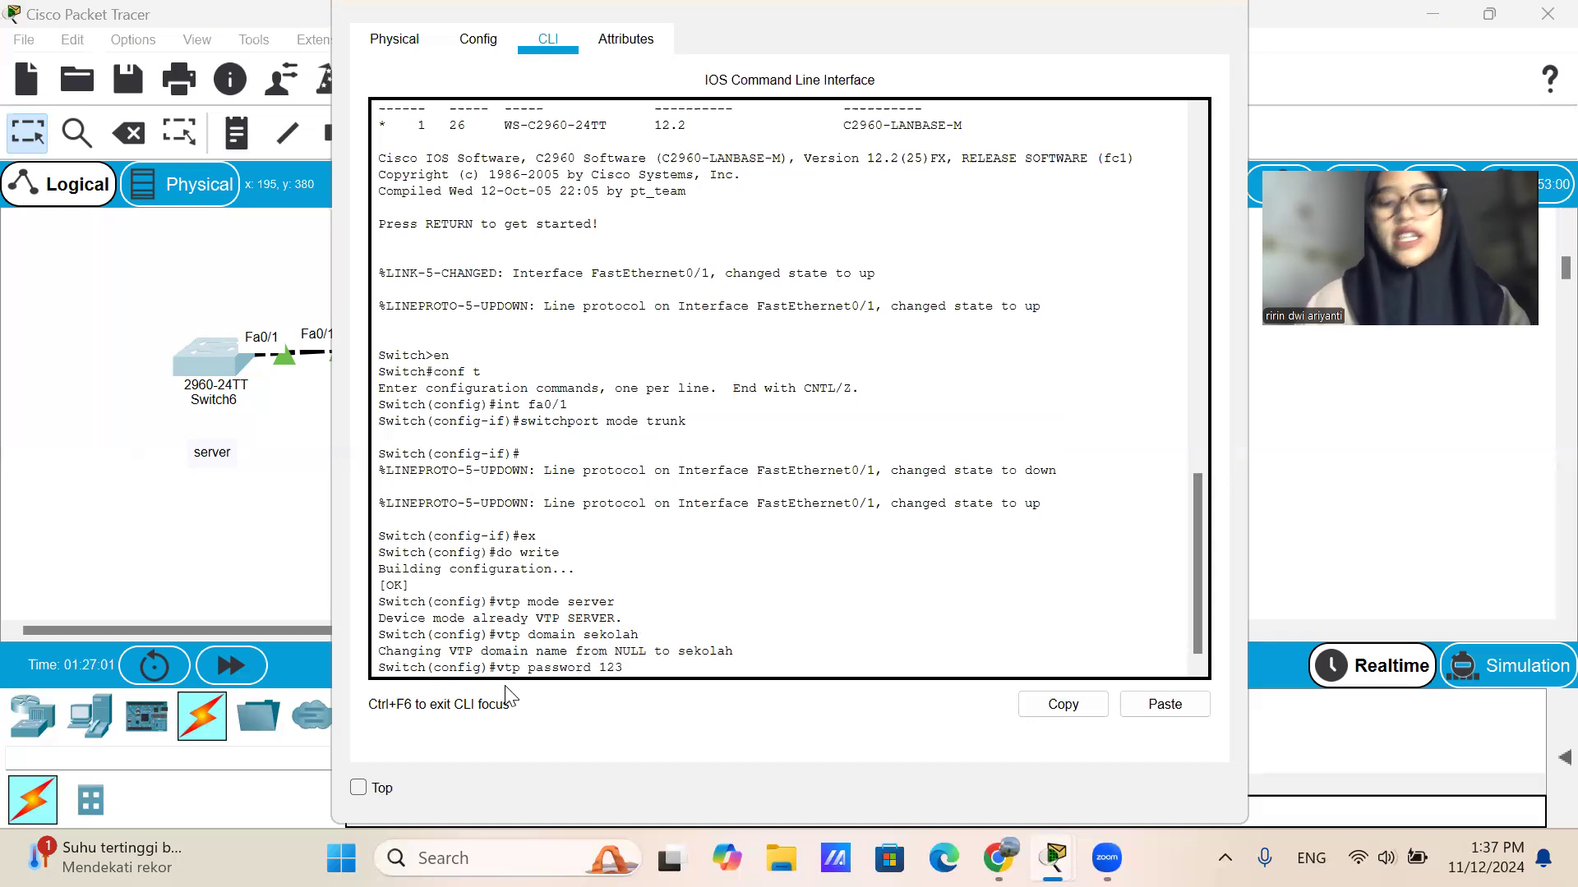
key(Return)
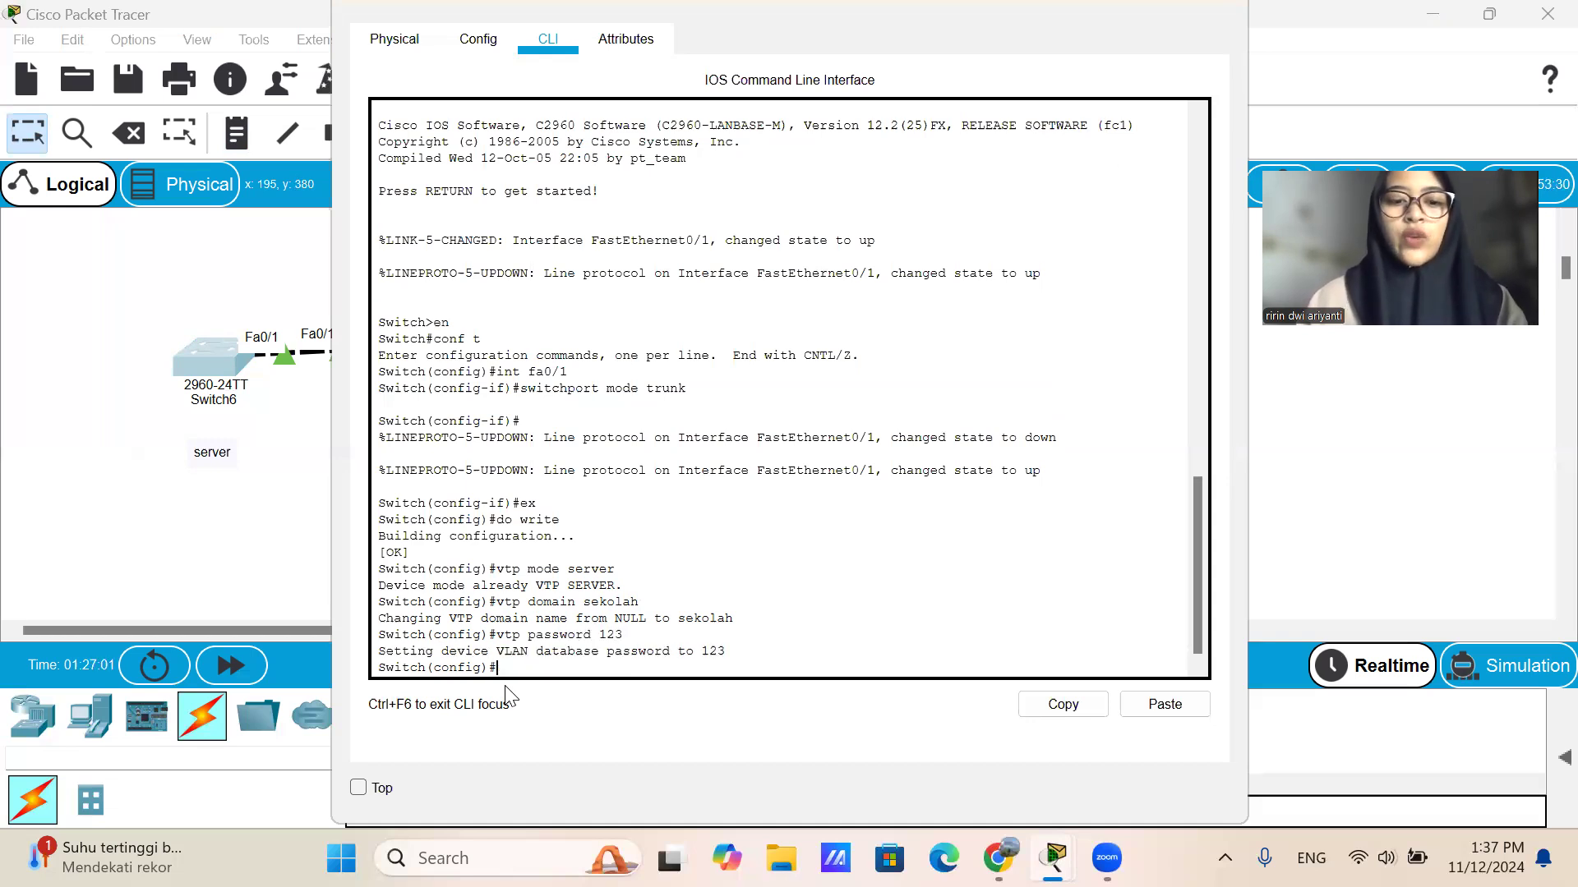
Save the Switch6 configuration with do wr, exit configuration mode and close its window.
text(do wr)
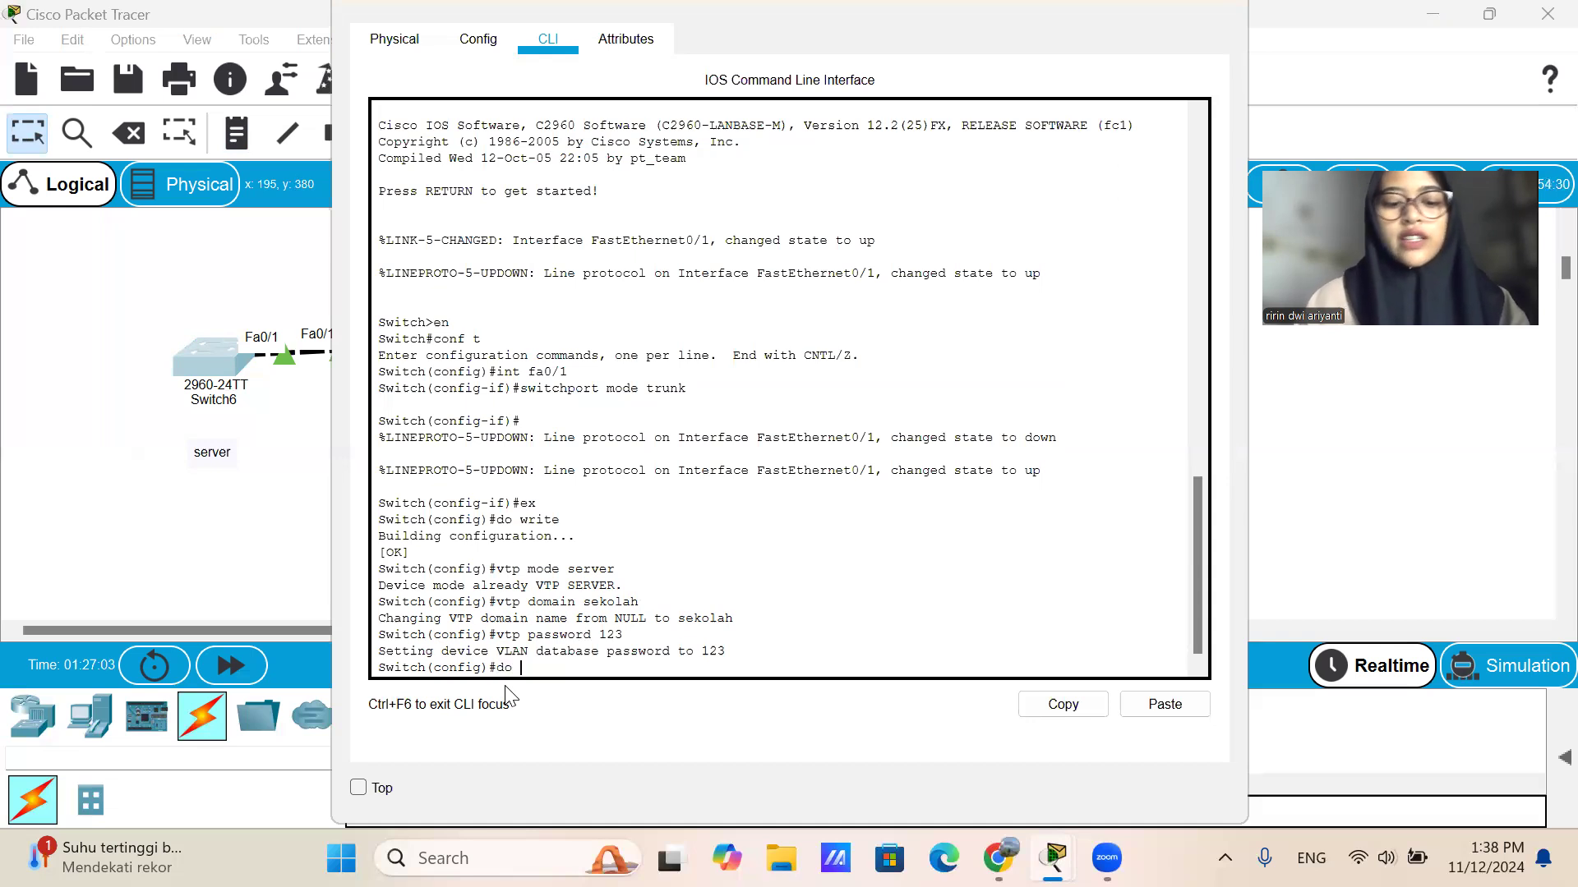
key(Return)
text(ex)
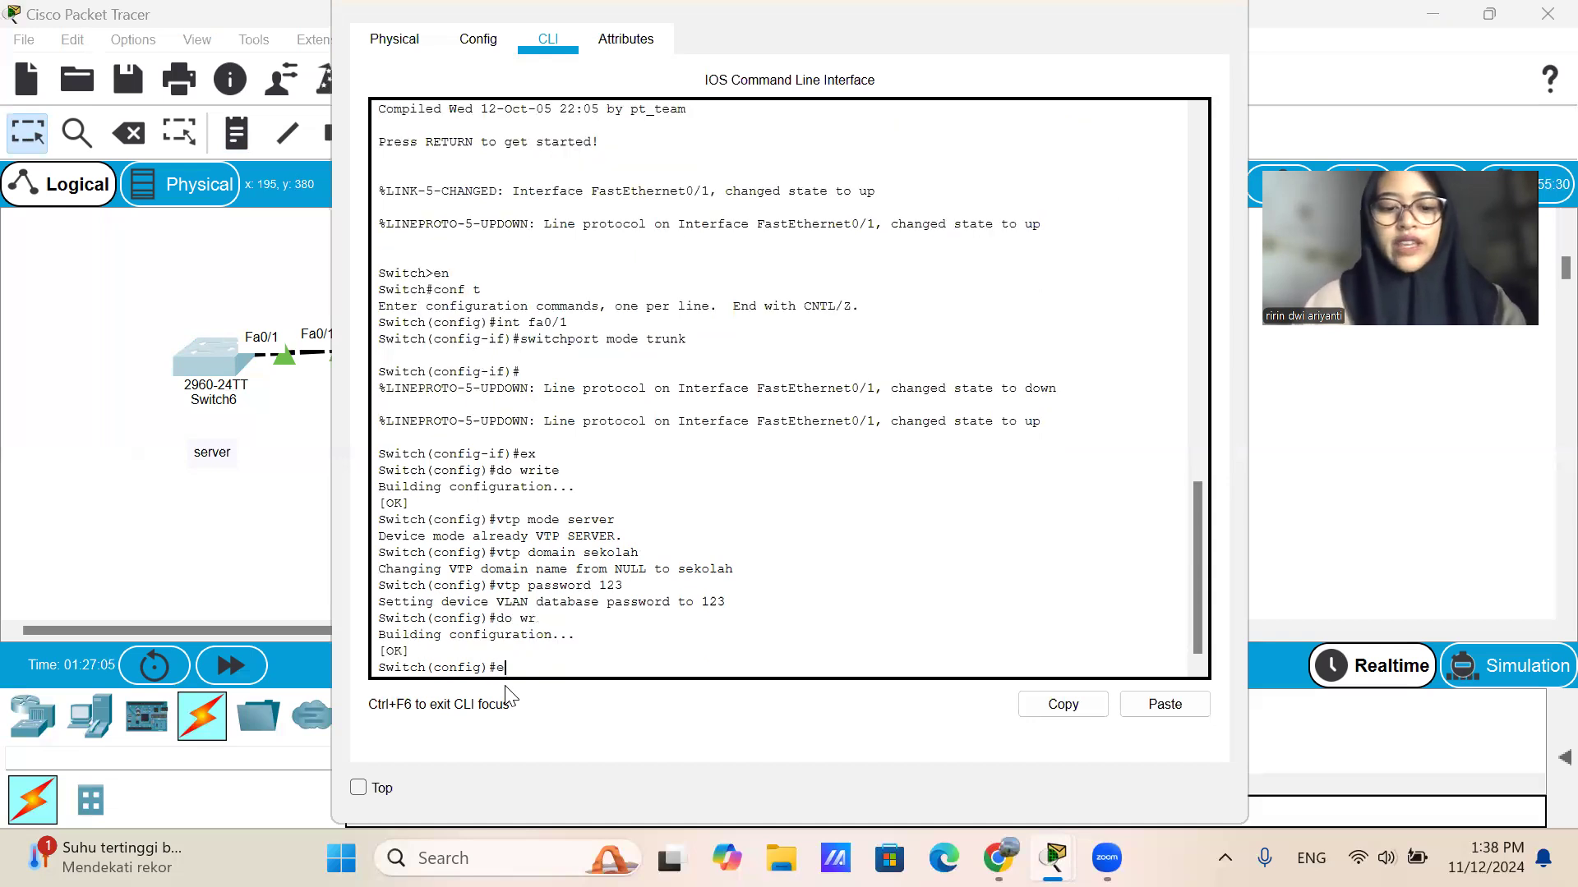
key(Return)
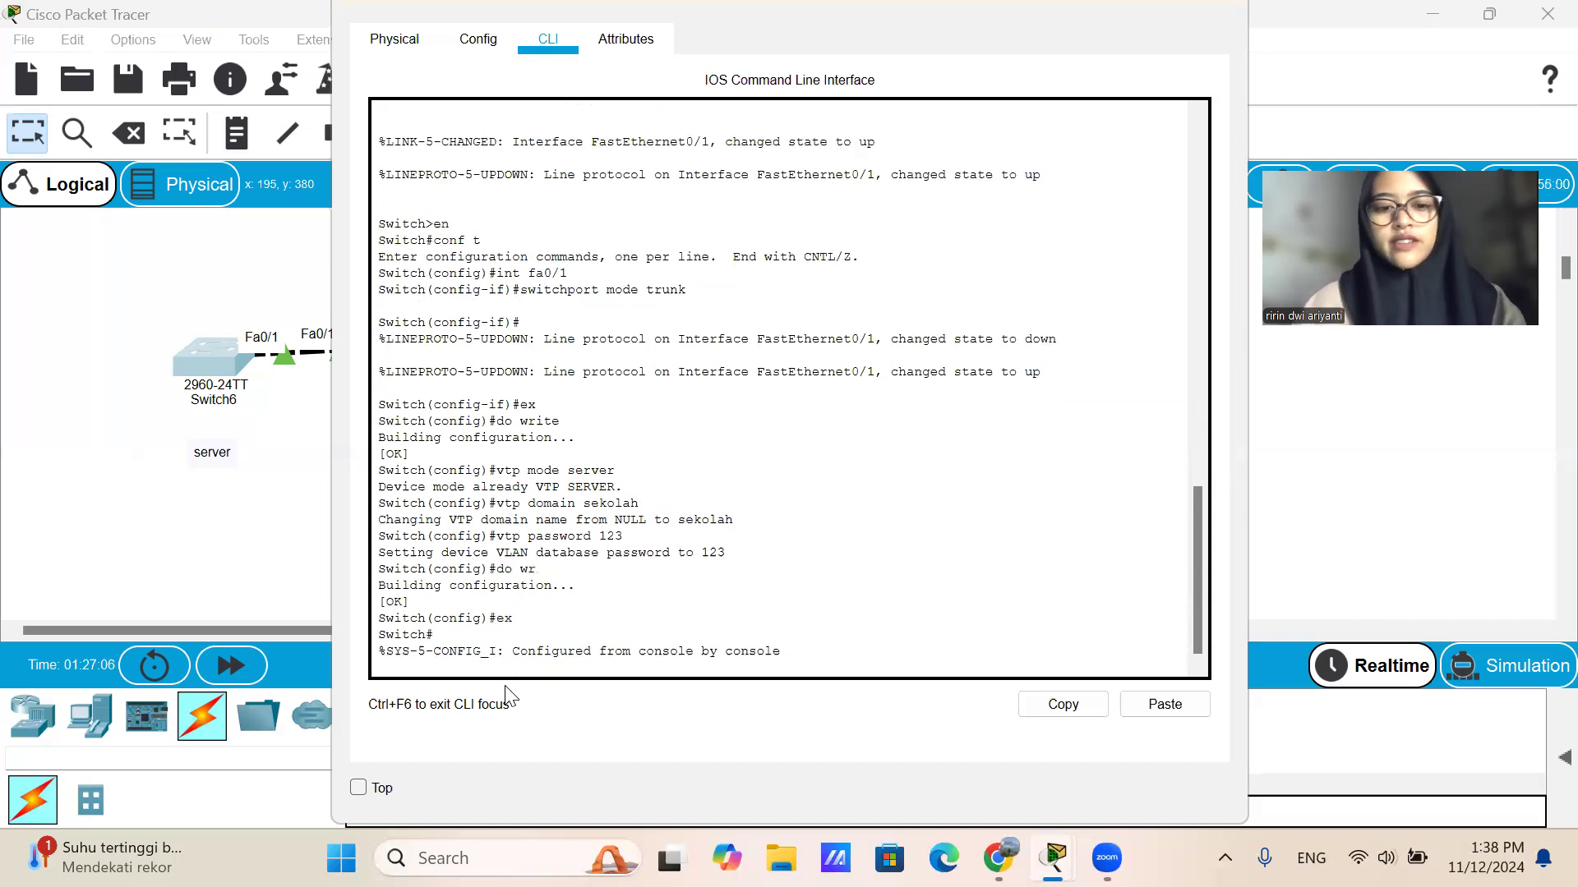
click(1213, 7)
Open the command line of Switch7 and set its VTP mode to transparent with vtp mode transparent.
click(400, 353)
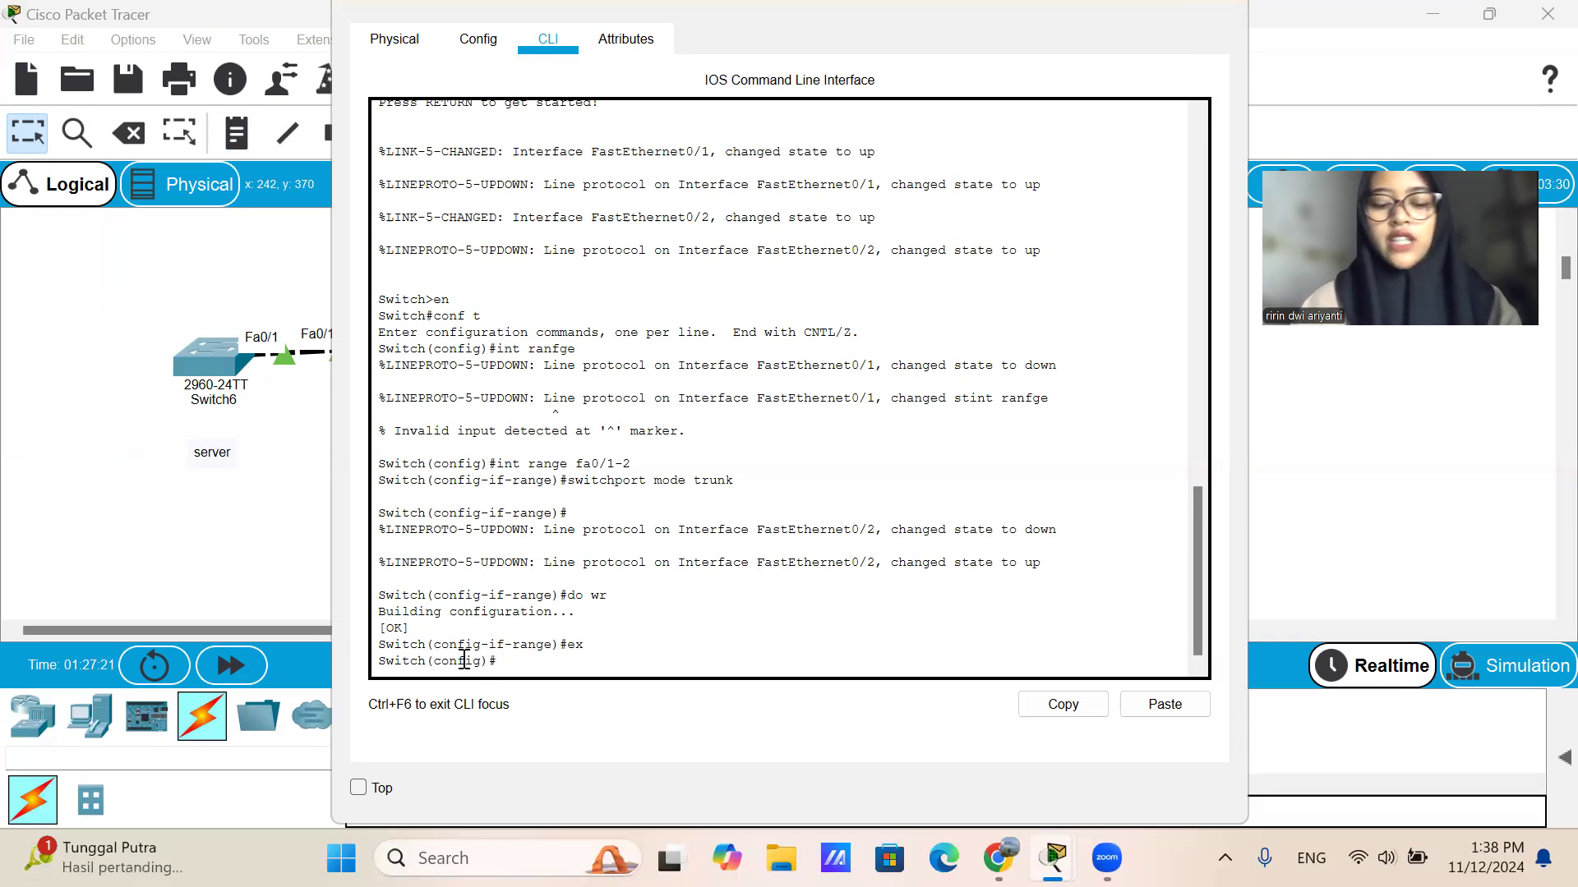
text(p)
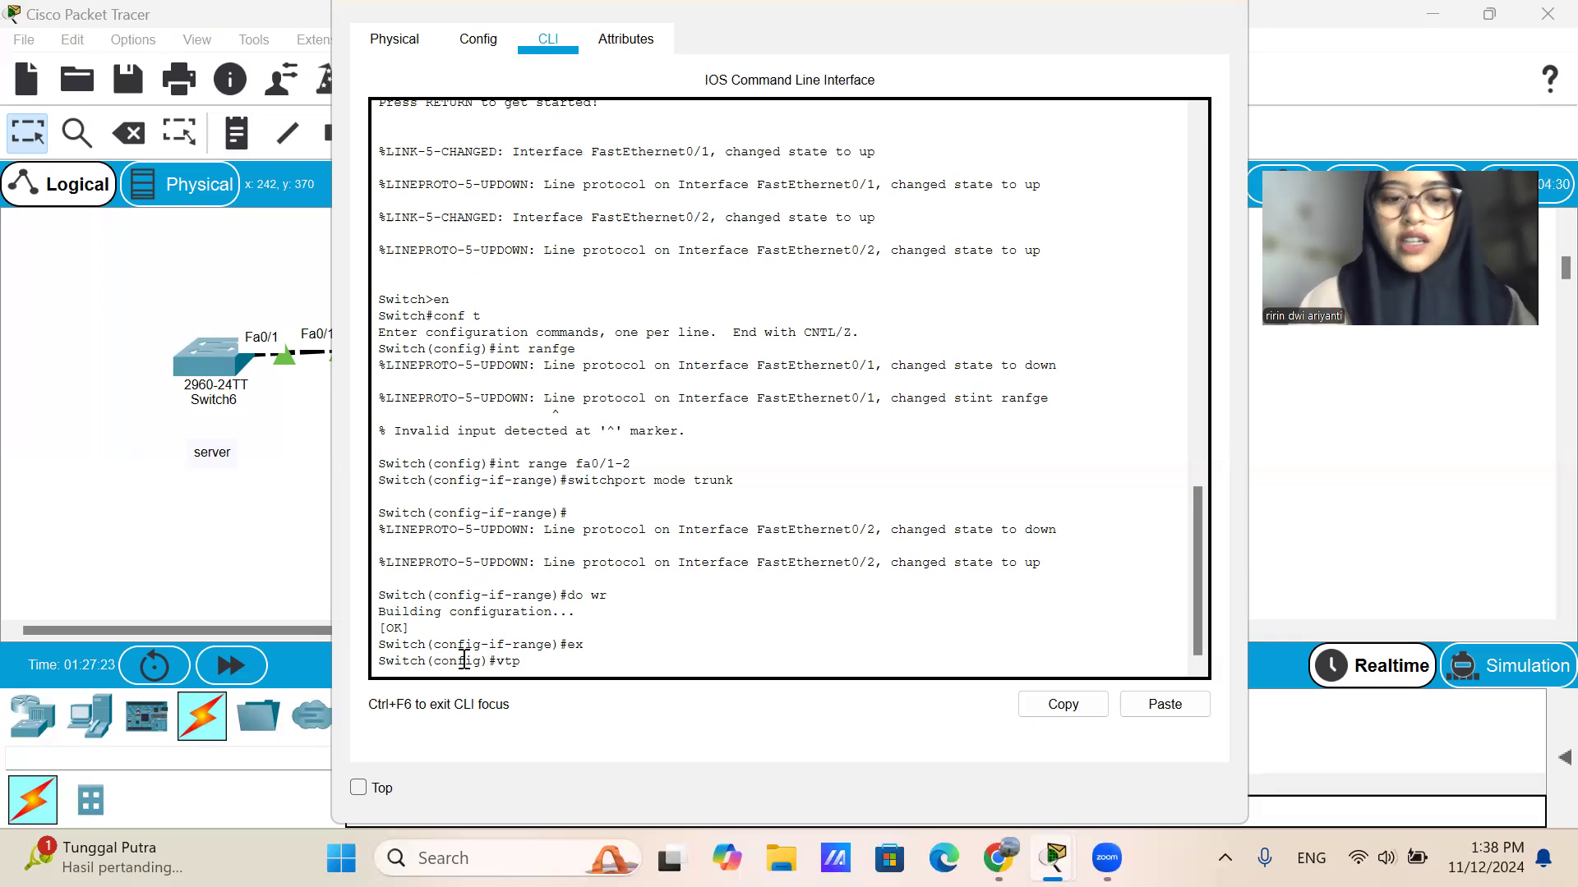
text( mode tr)
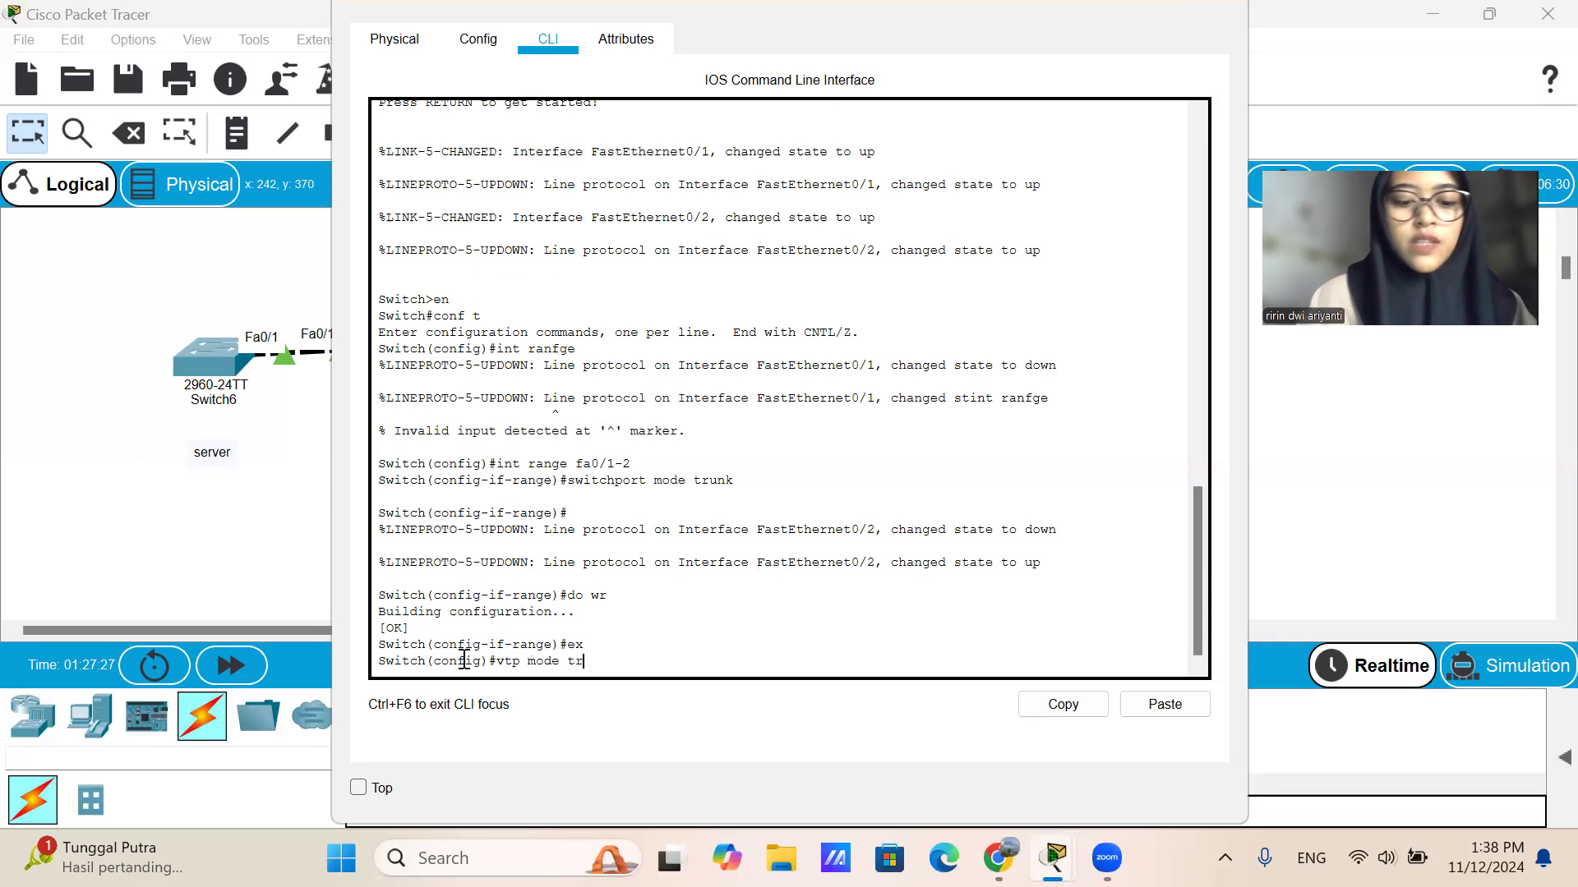
text(ansparent)
key(Return)
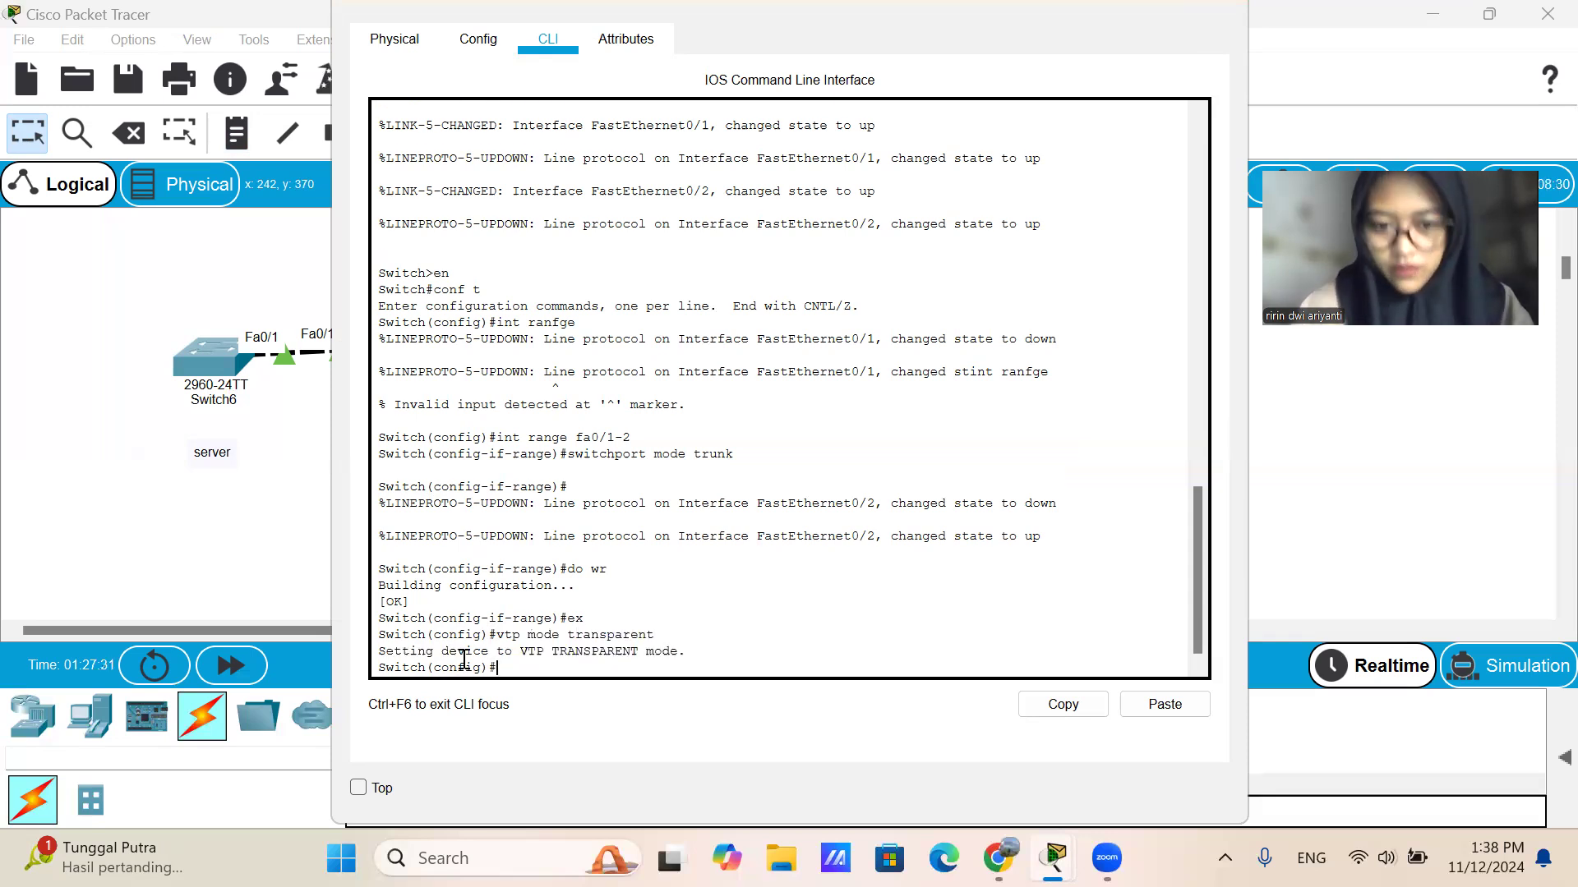
Set the VTP domain of Switch7 to sekolah with the vtp domain command.
key(Up)
key(BackSpace)
key(BackSpace)
key(BackSpace)
key(BackSpace)
key(BackSpace)
key(BackSpace)
key(BackSpace)
key(BackSpace)
key(BackSpace)
key(BackSpace)
key(BackSpace)
key(BackSpace)
key(BackSpace)
key(BackSpace)
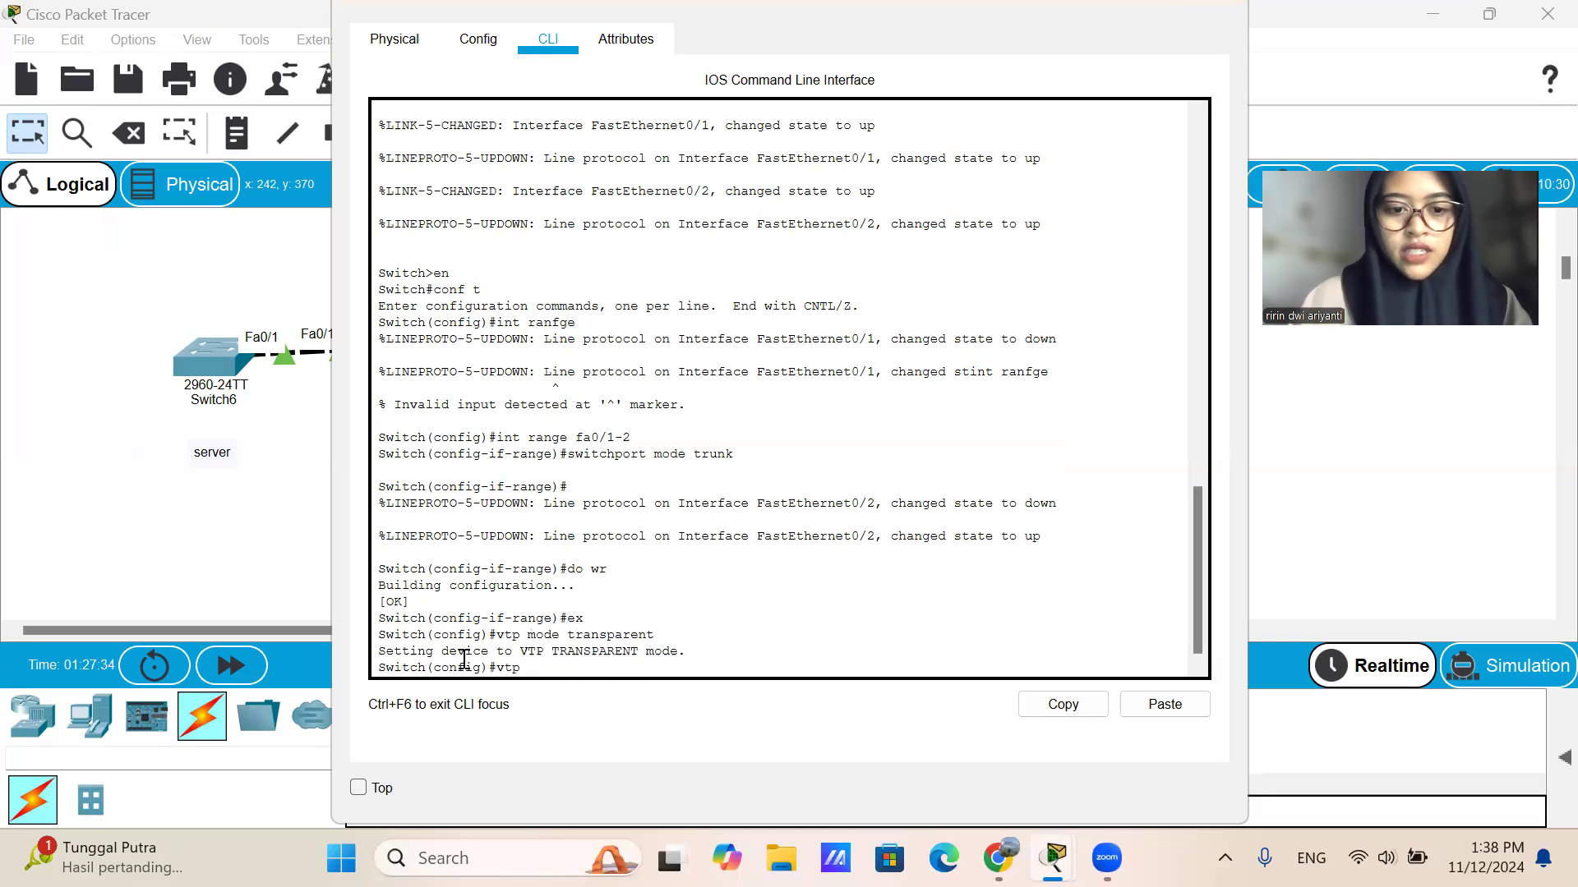
text(donma)
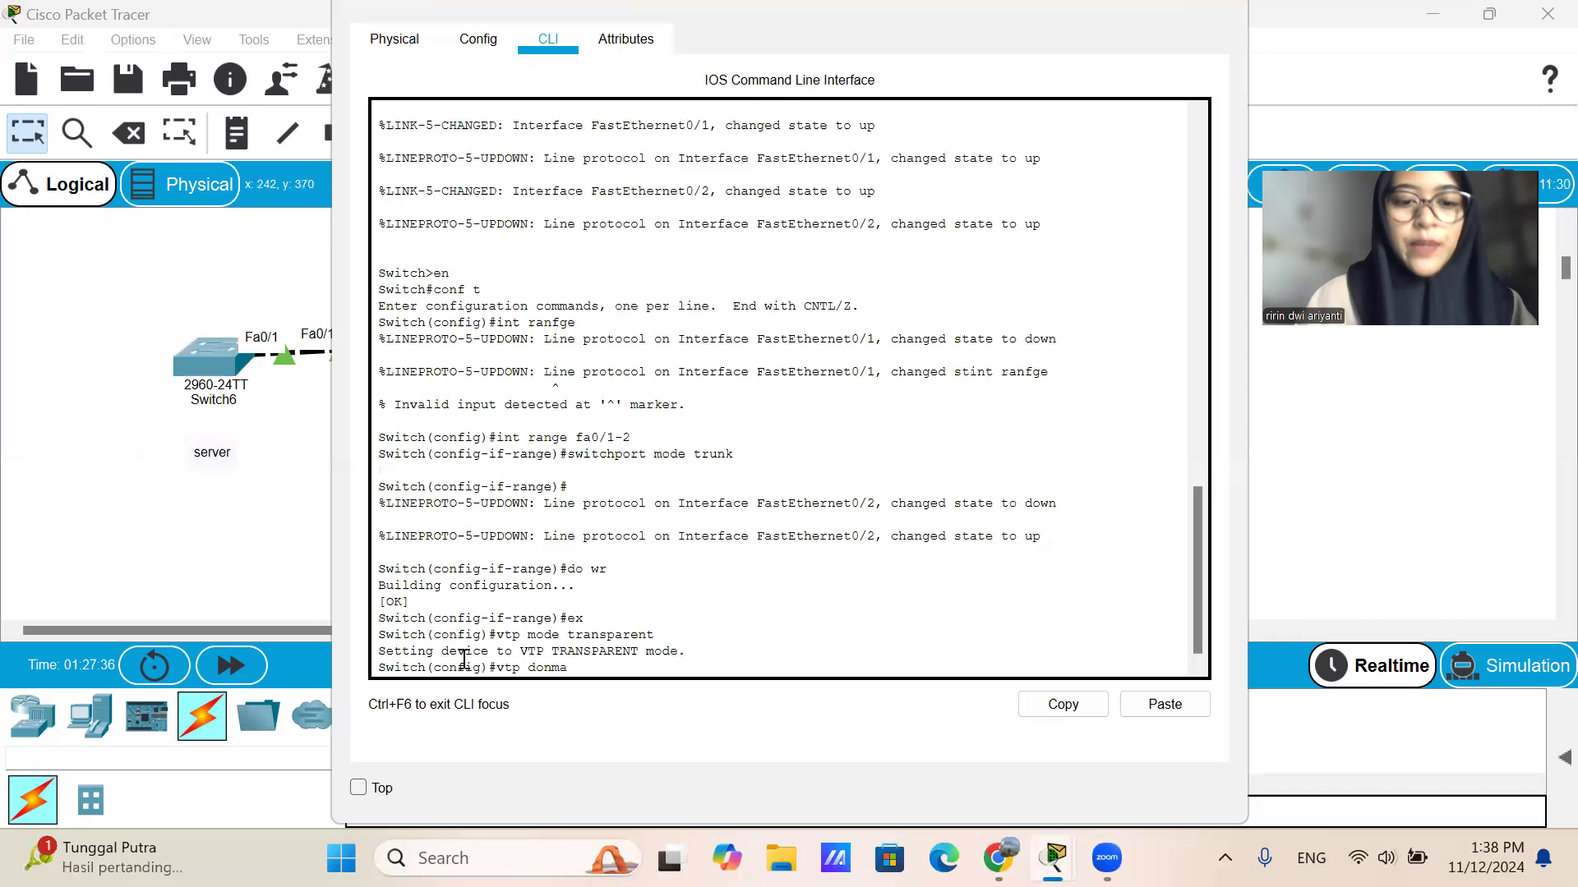
key(BackSpace)
key(BackSpace)
key(BackSpace)
text(main)
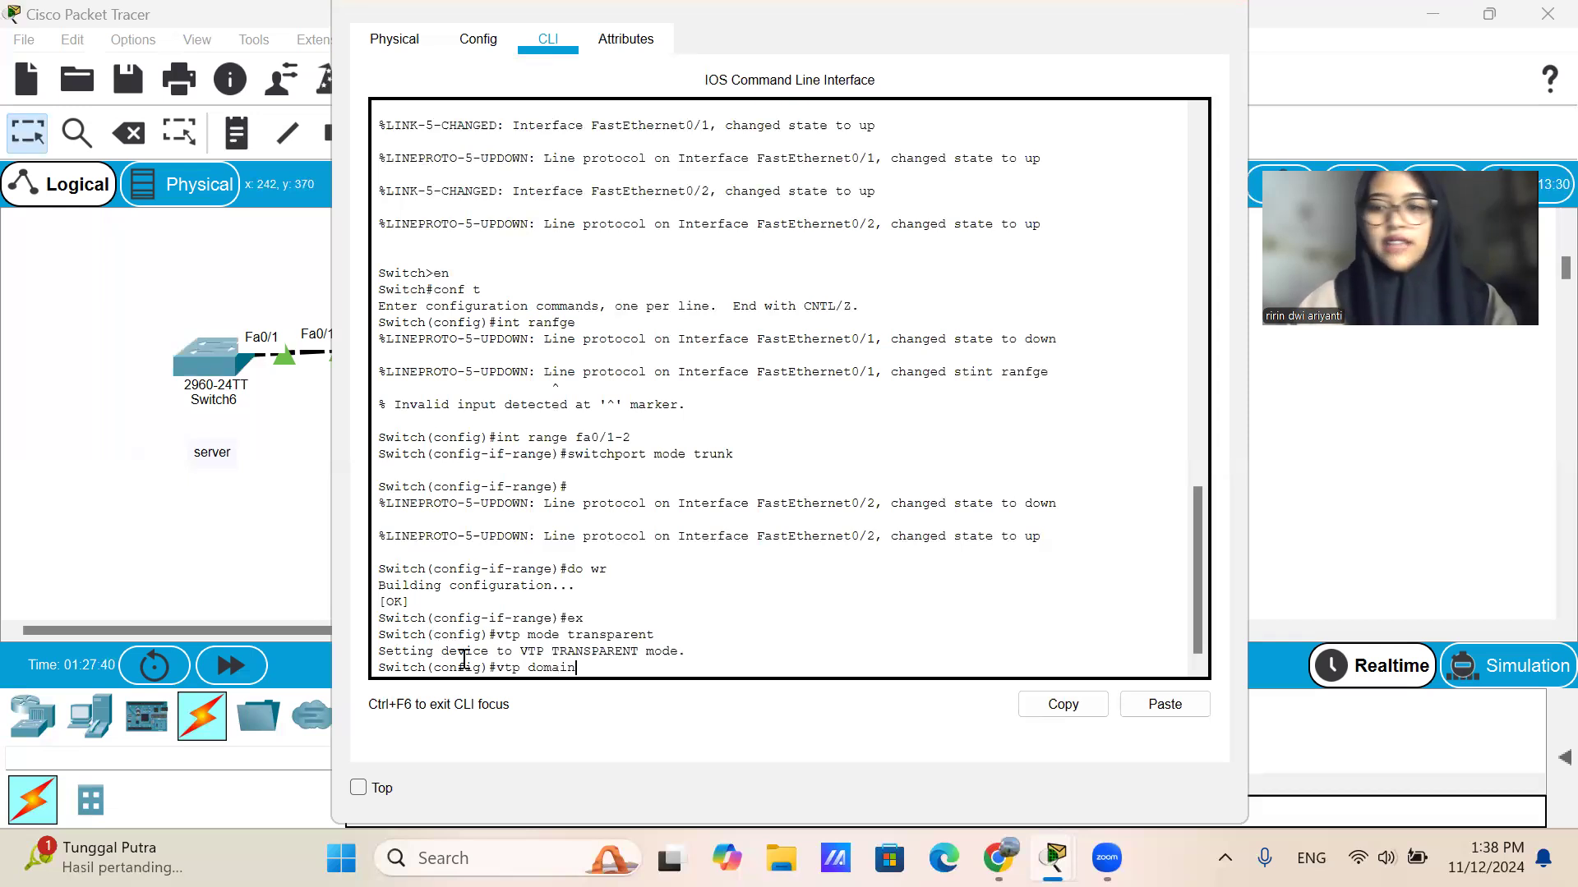
text( sekolah)
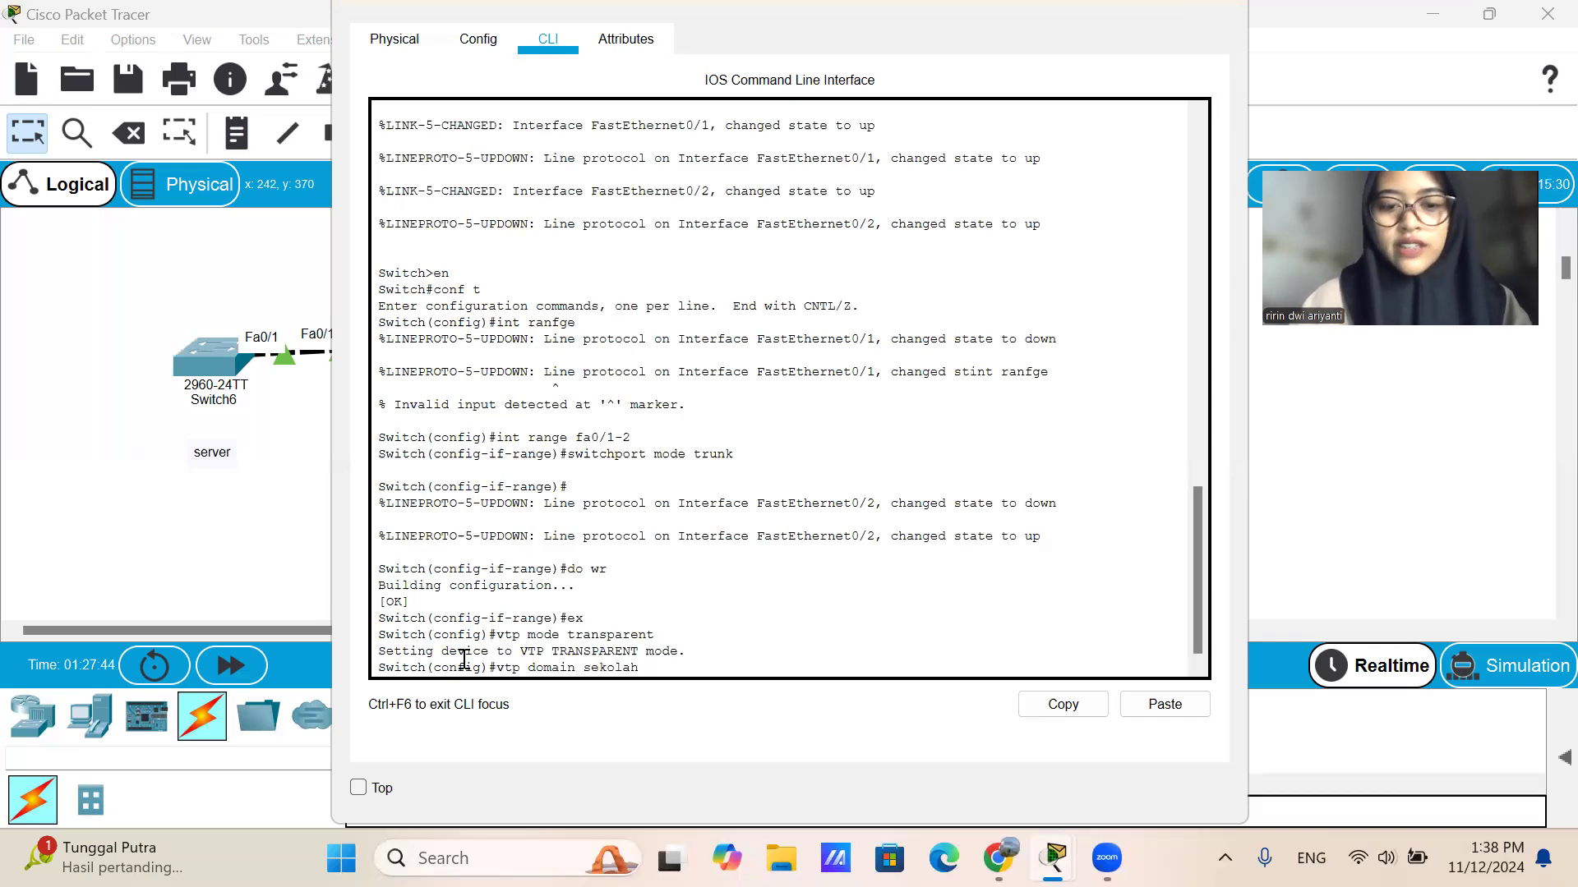
key(Return)
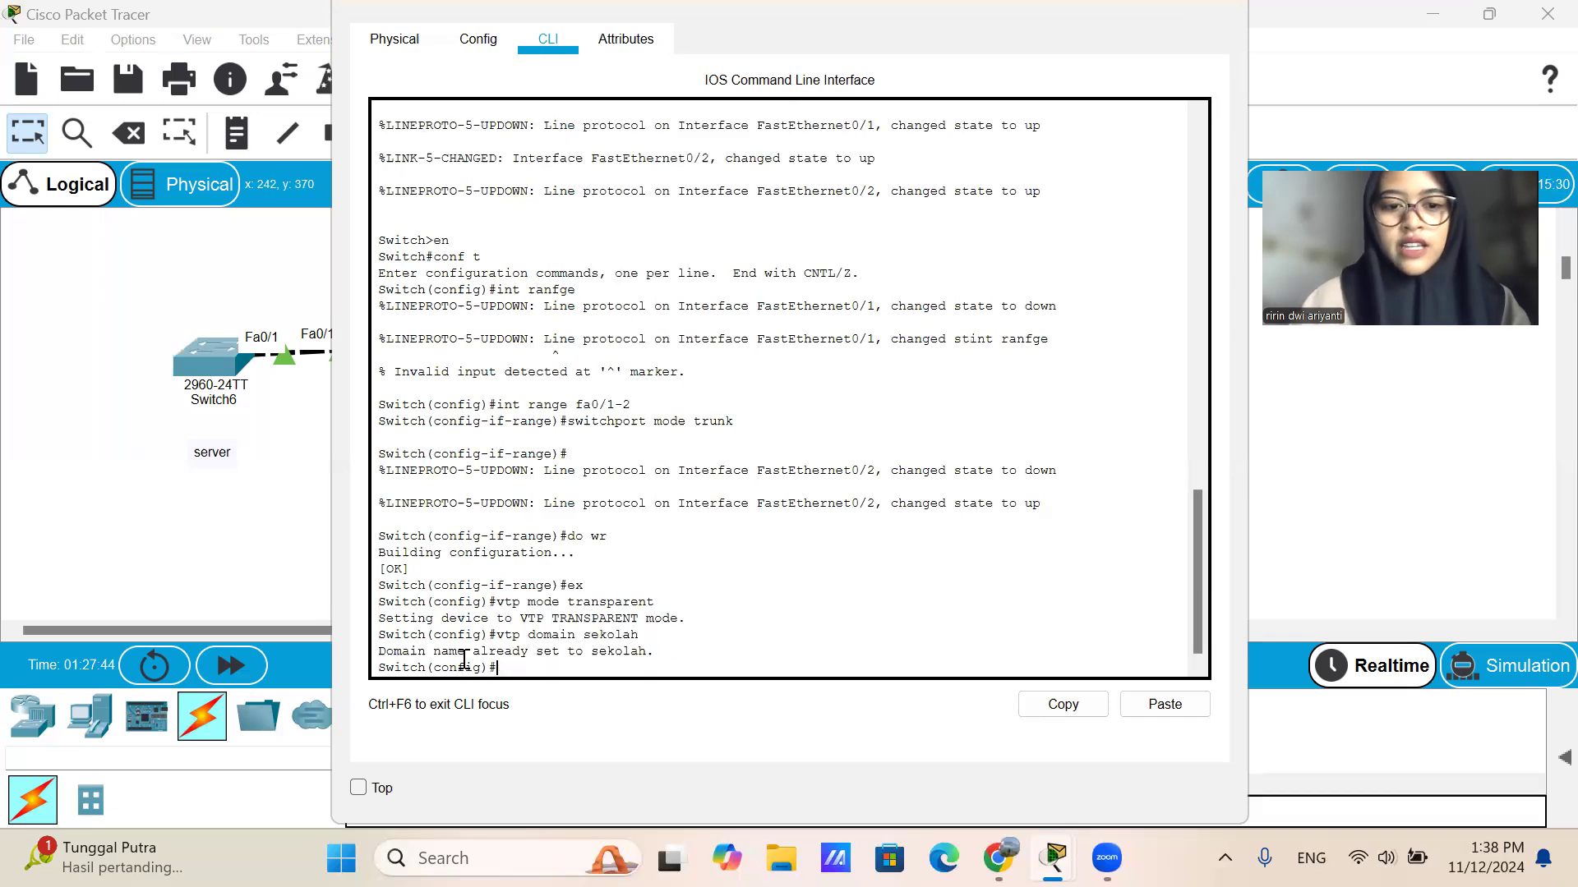
Set the VTP password on Switch7 with the vtp password command.
key(Up)
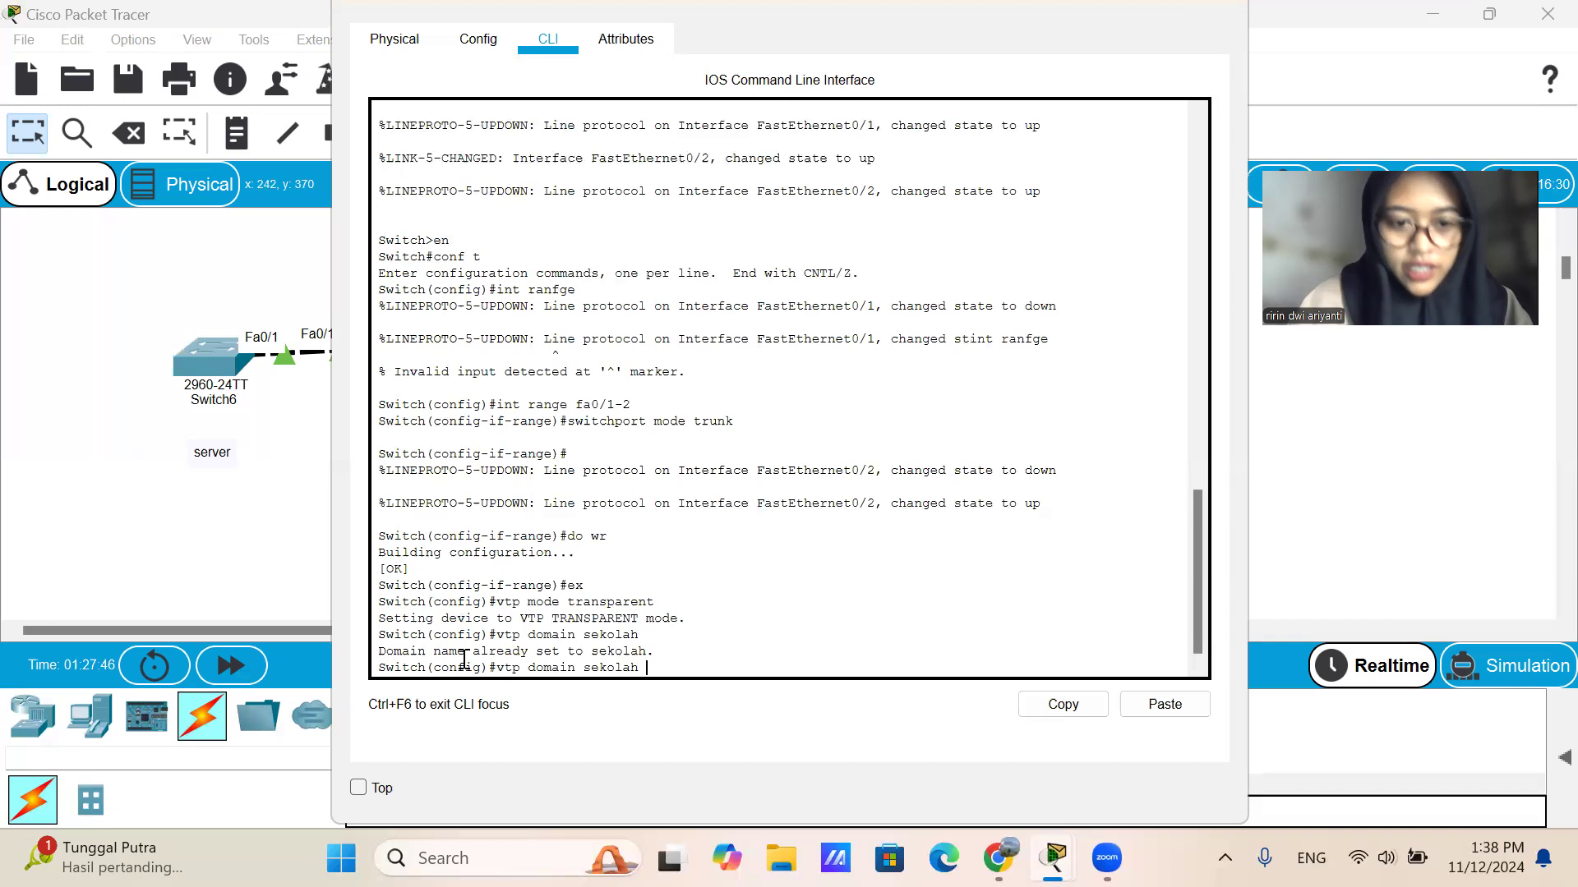
key(Up)
key(Down)
key(BackSpace)
key(BackSpace)
key(BackSpace)
key(BackSpace)
key(BackSpace)
key(BackSpace)
key(BackSpace)
key(BackSpace)
key(BackSpace)
key(BackSpace)
key(BackSpace)
key(BackSpace)
key(BackSpace)
key(BackSpace)
text(password 12)
key(Return)
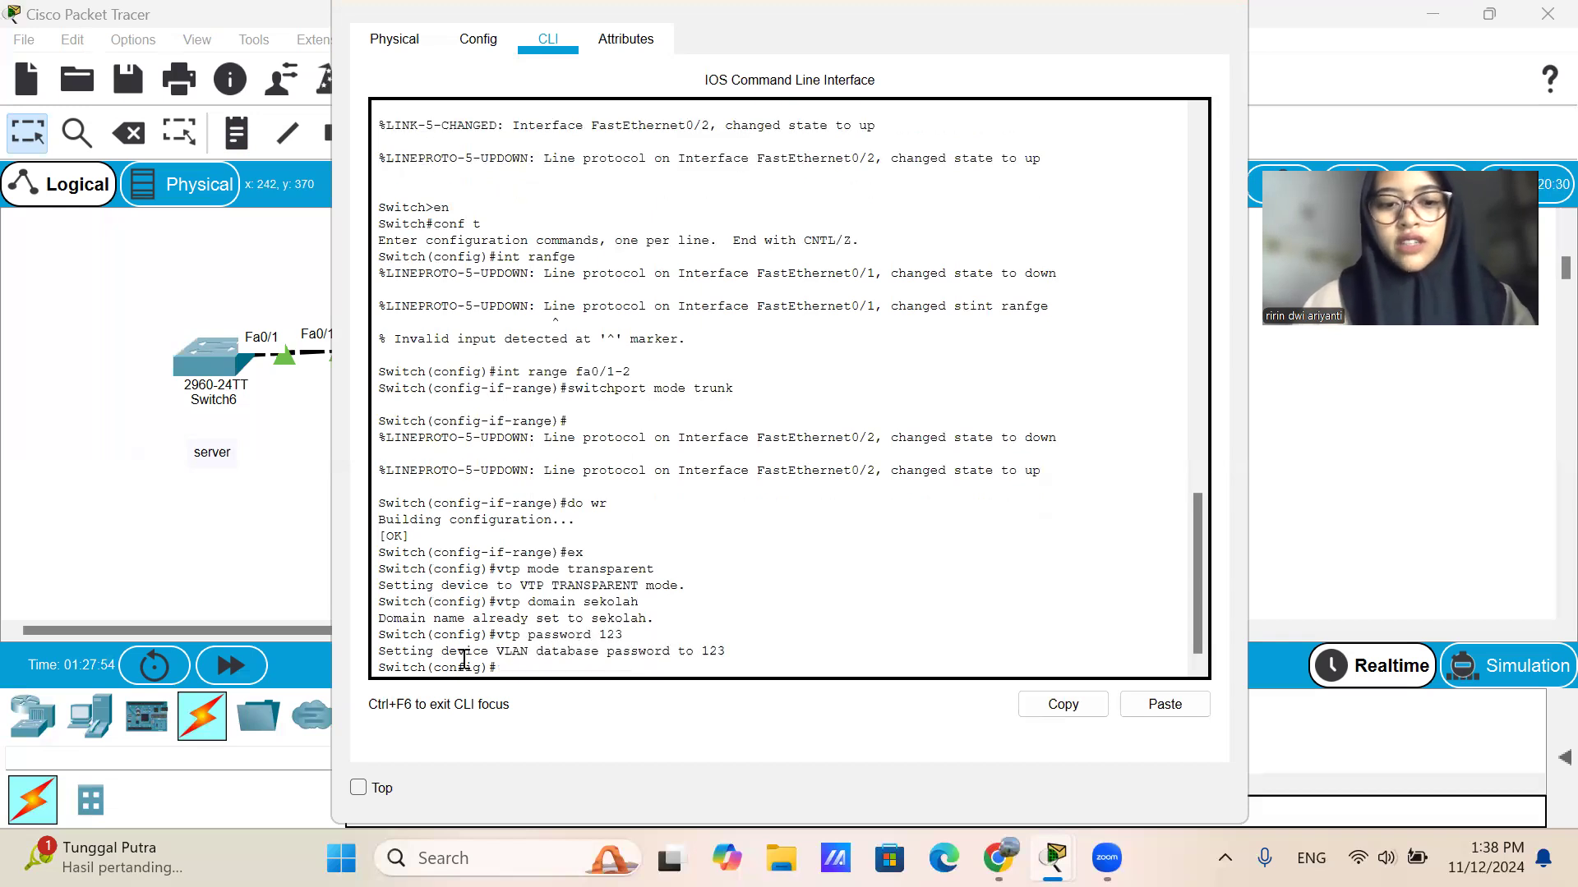
Save the Switch7 configuration with do wr, exit configuration mode and close its window.
text(do wr)
key(Return)
text(ex)
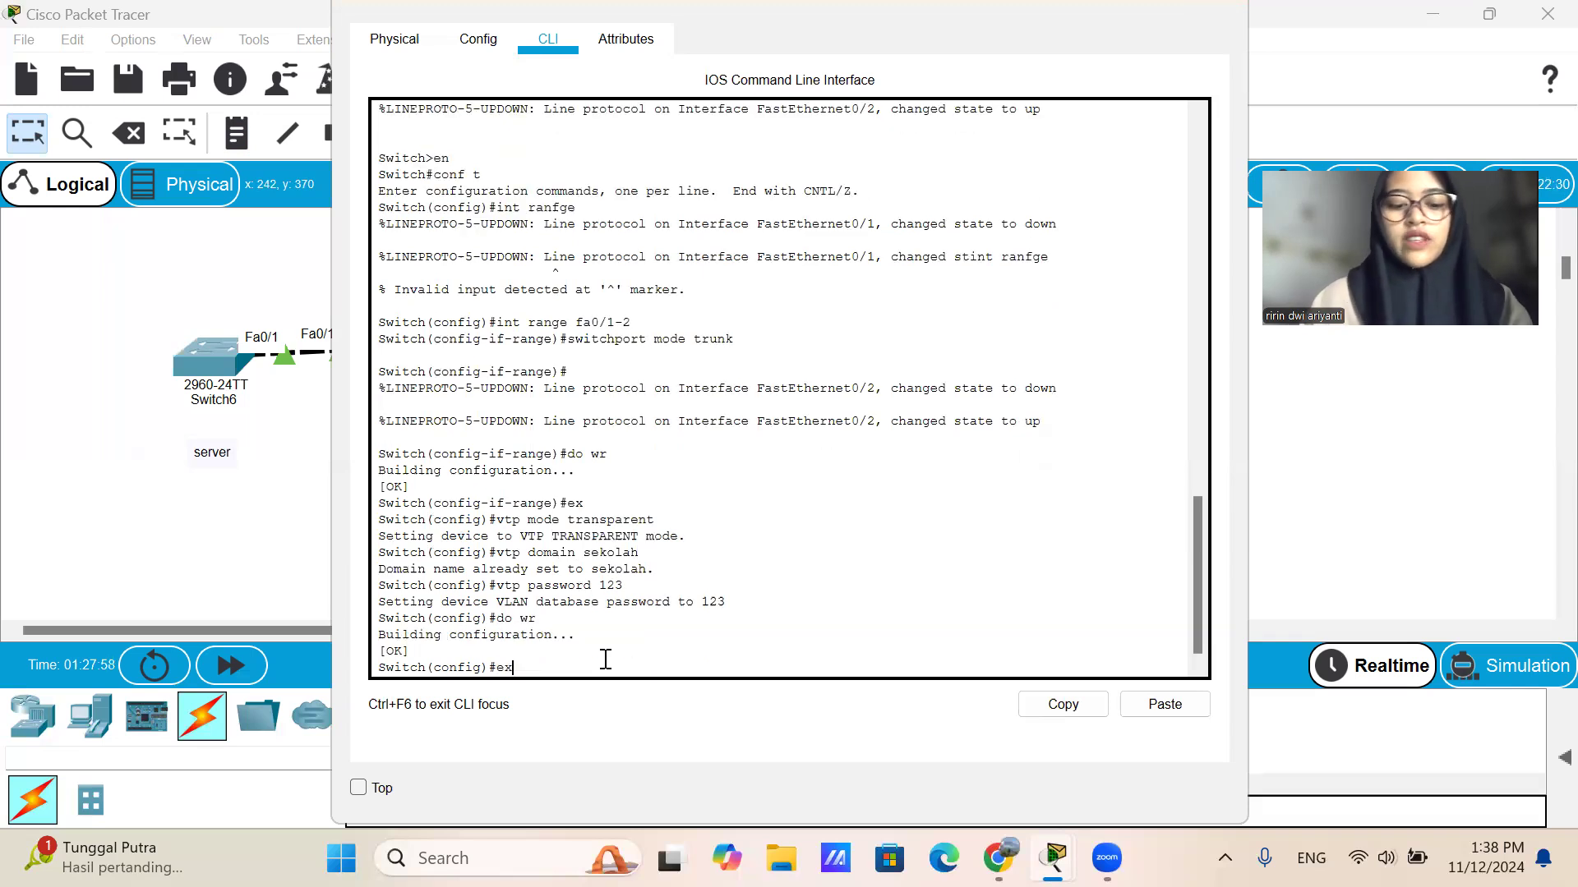
key(Return)
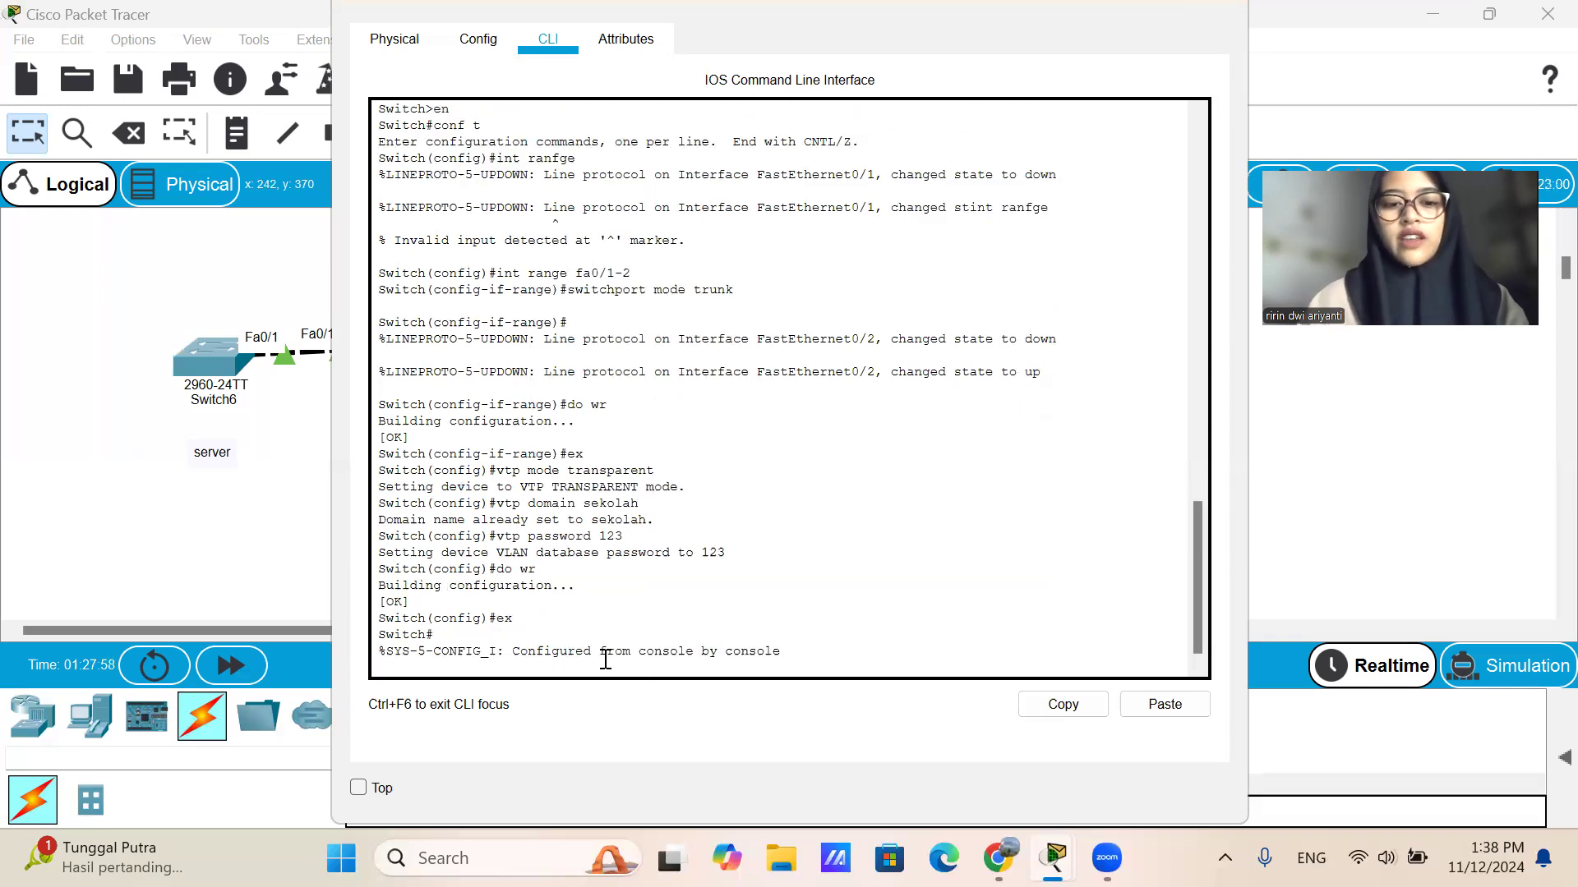
click(1202, 11)
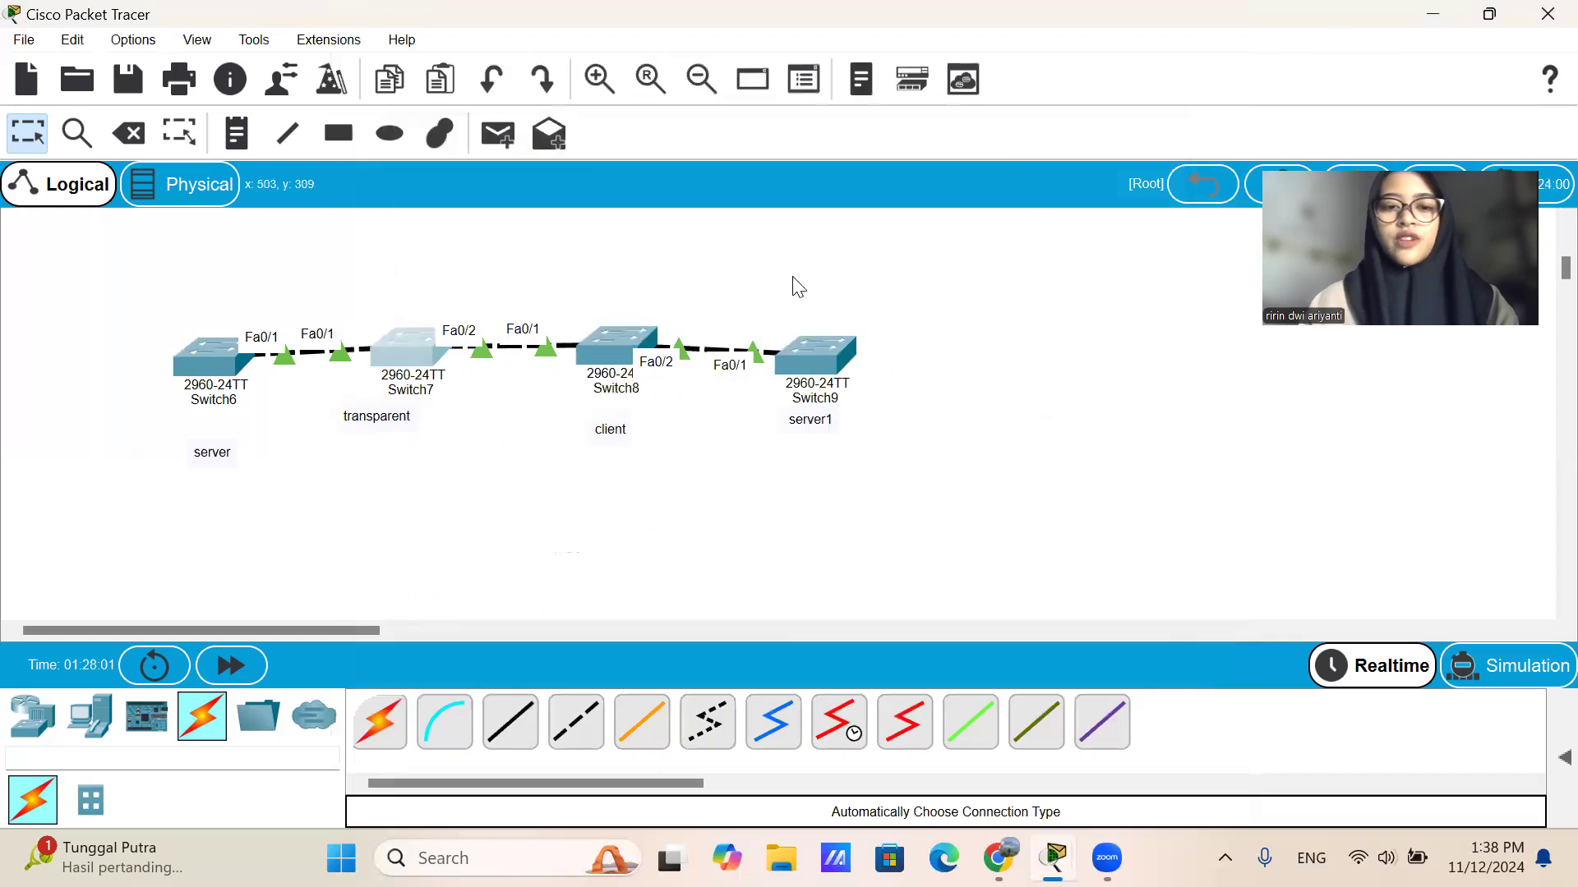
Open the command line of Switch8 and set its VTP mode to client with vtp mode client.
click(596, 388)
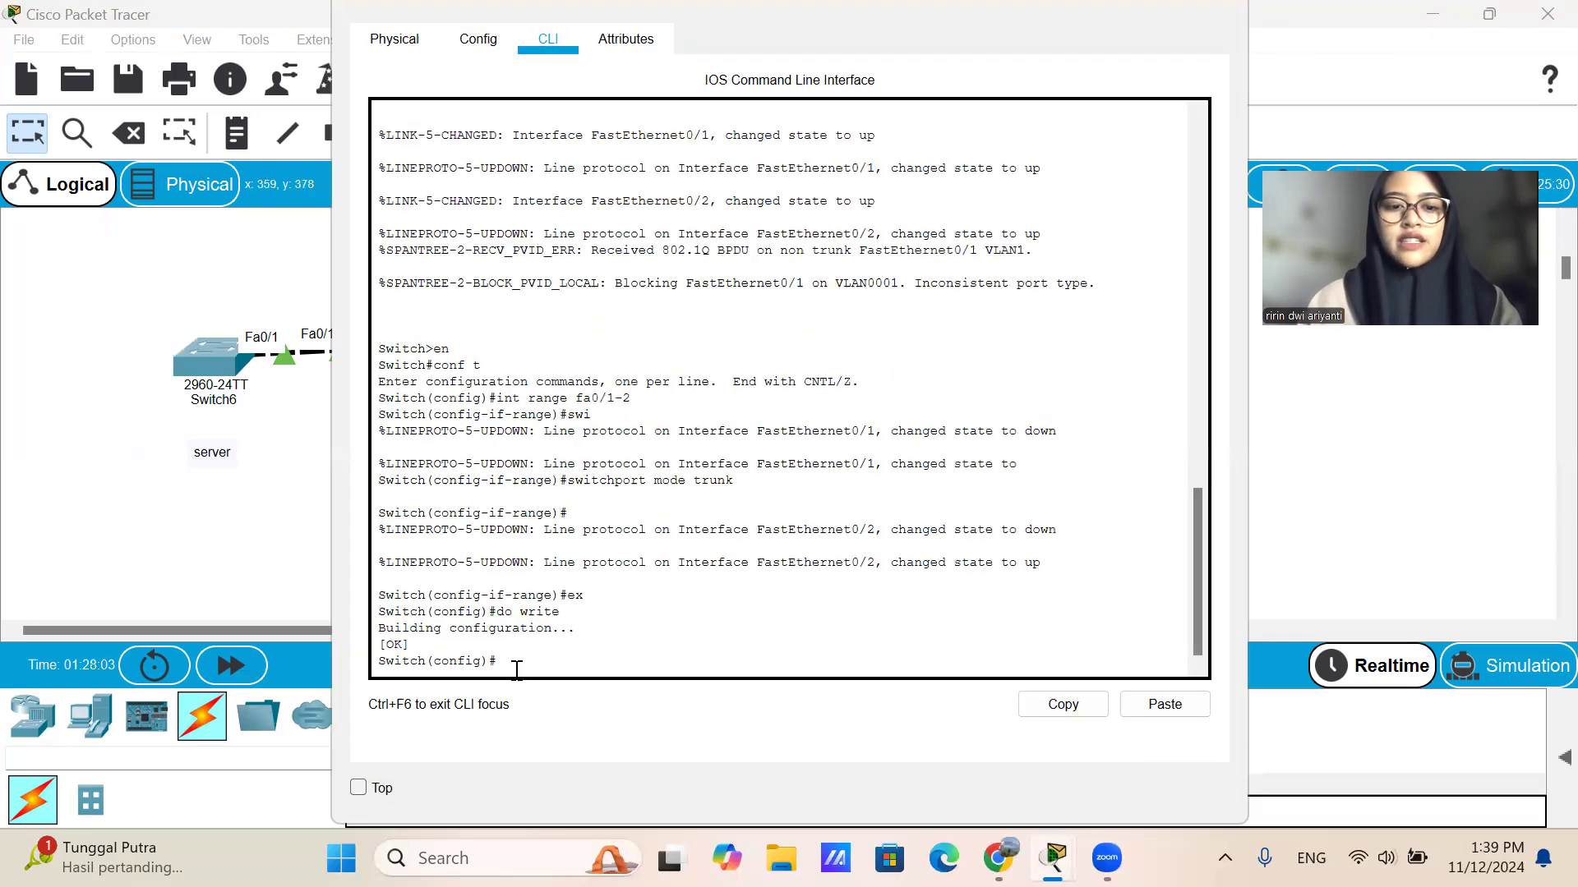
text(vtp mode client)
key(Return)
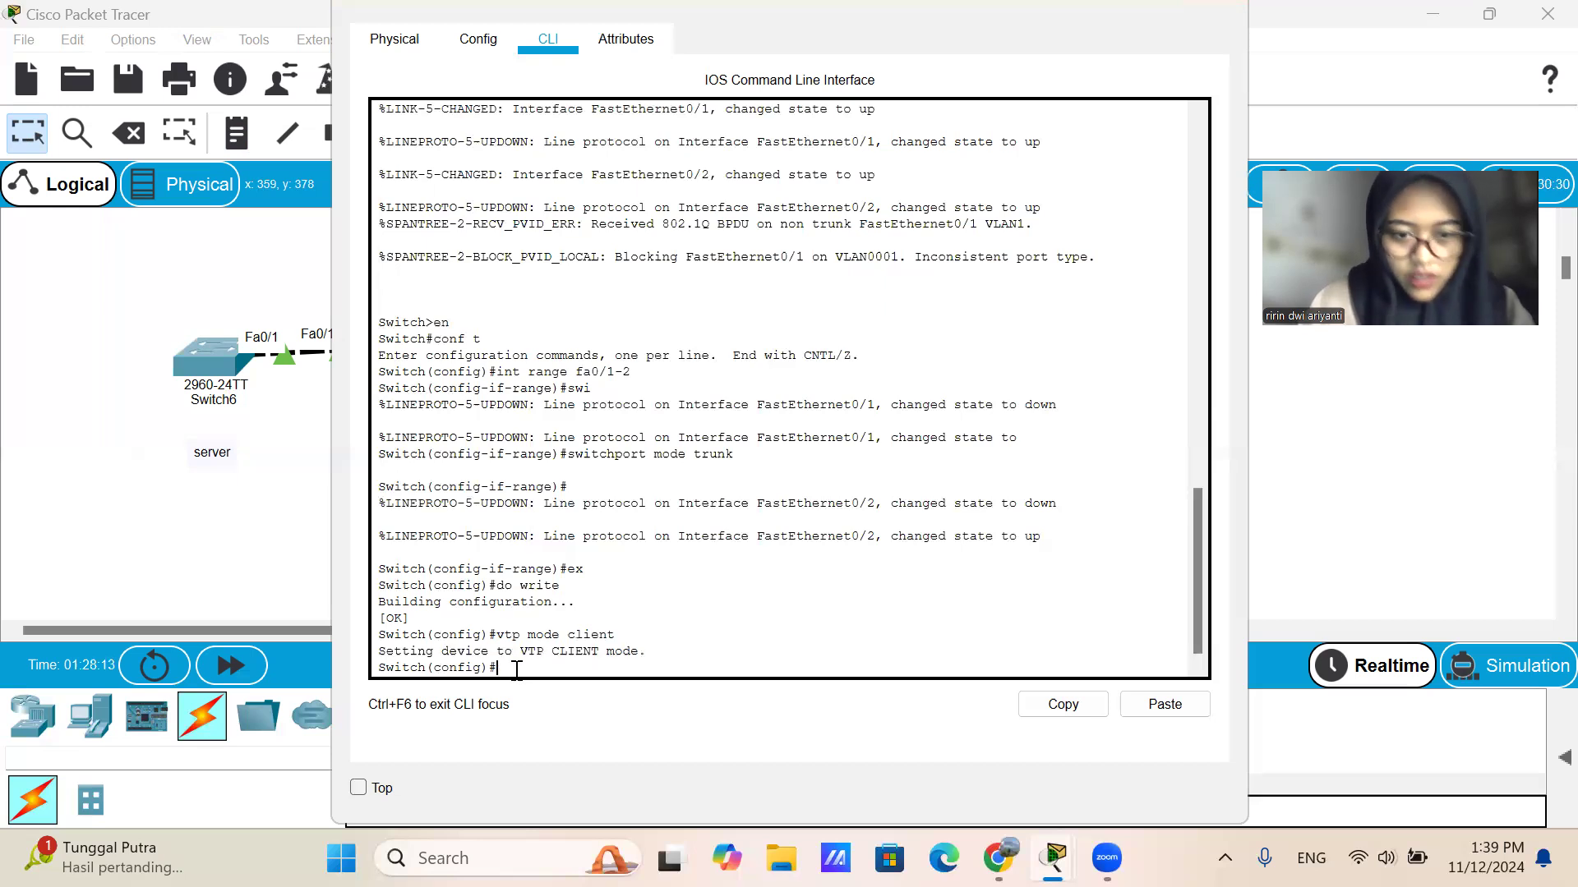
Set the VTP domain of Switch8 to sekolah with the vtp domain command.
key(Up)
key(BackSpace)
key(BackSpace)
key(BackSpace)
key(BackSpace)
key(BackSpace)
key(BackSpace)
text(domain sekolah)
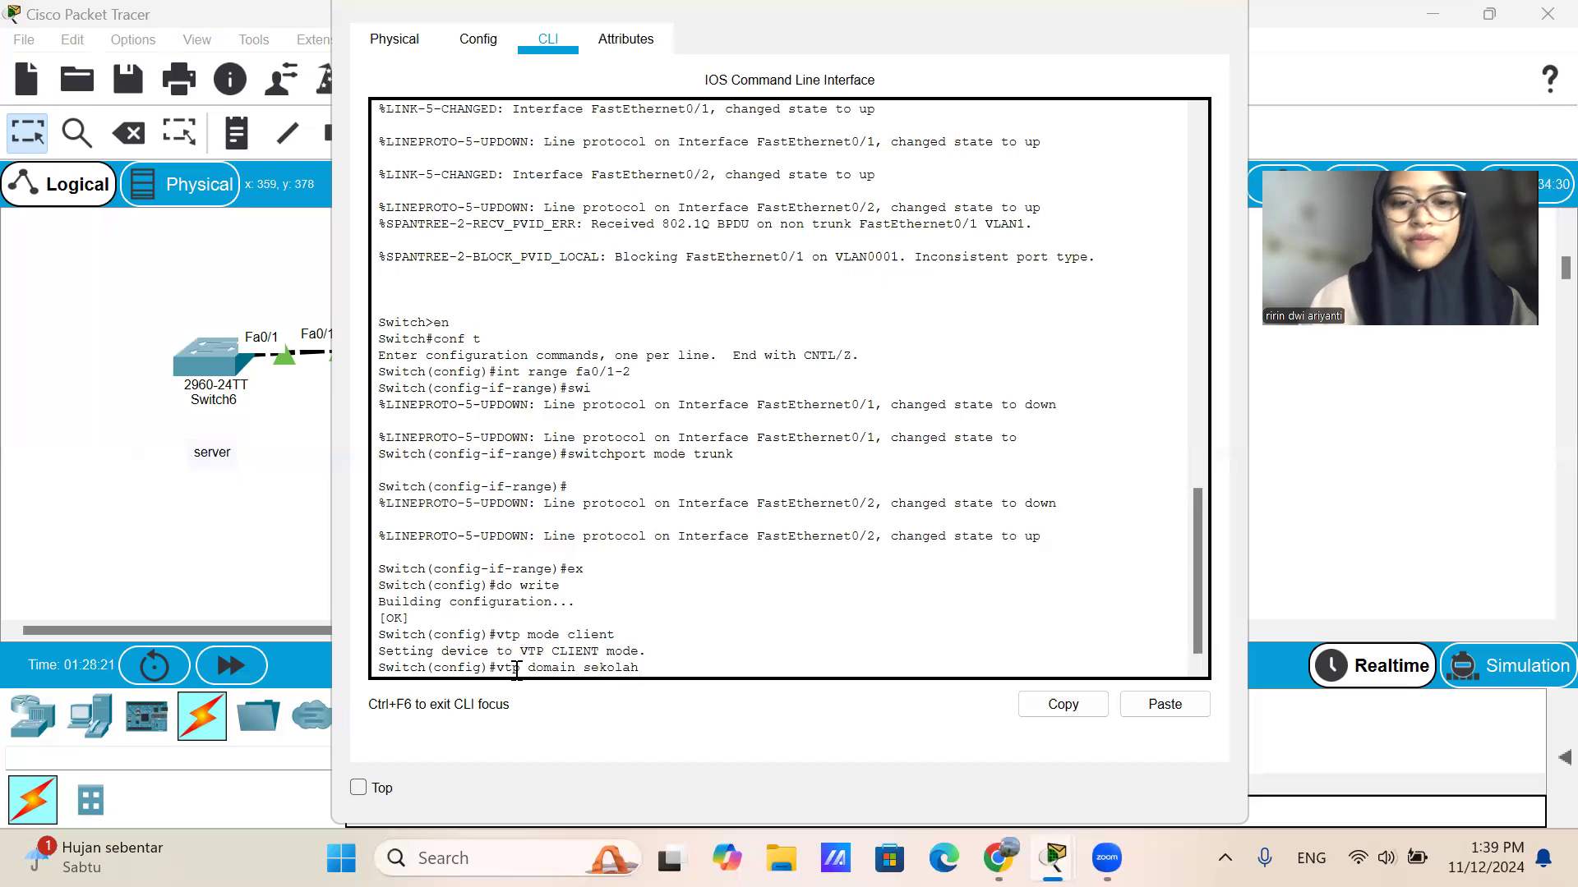
key(Return)
Set the VTP password on Switch8 with the vtp password command.
key(Up)
key(BackSpace)
key(BackSpace)
key(BackSpace)
key(BackSpace)
key(BackSpace)
key(BackSpace)
key(BackSpace)
key(BackSpace)
key(BackSpace)
key(BackSpace)
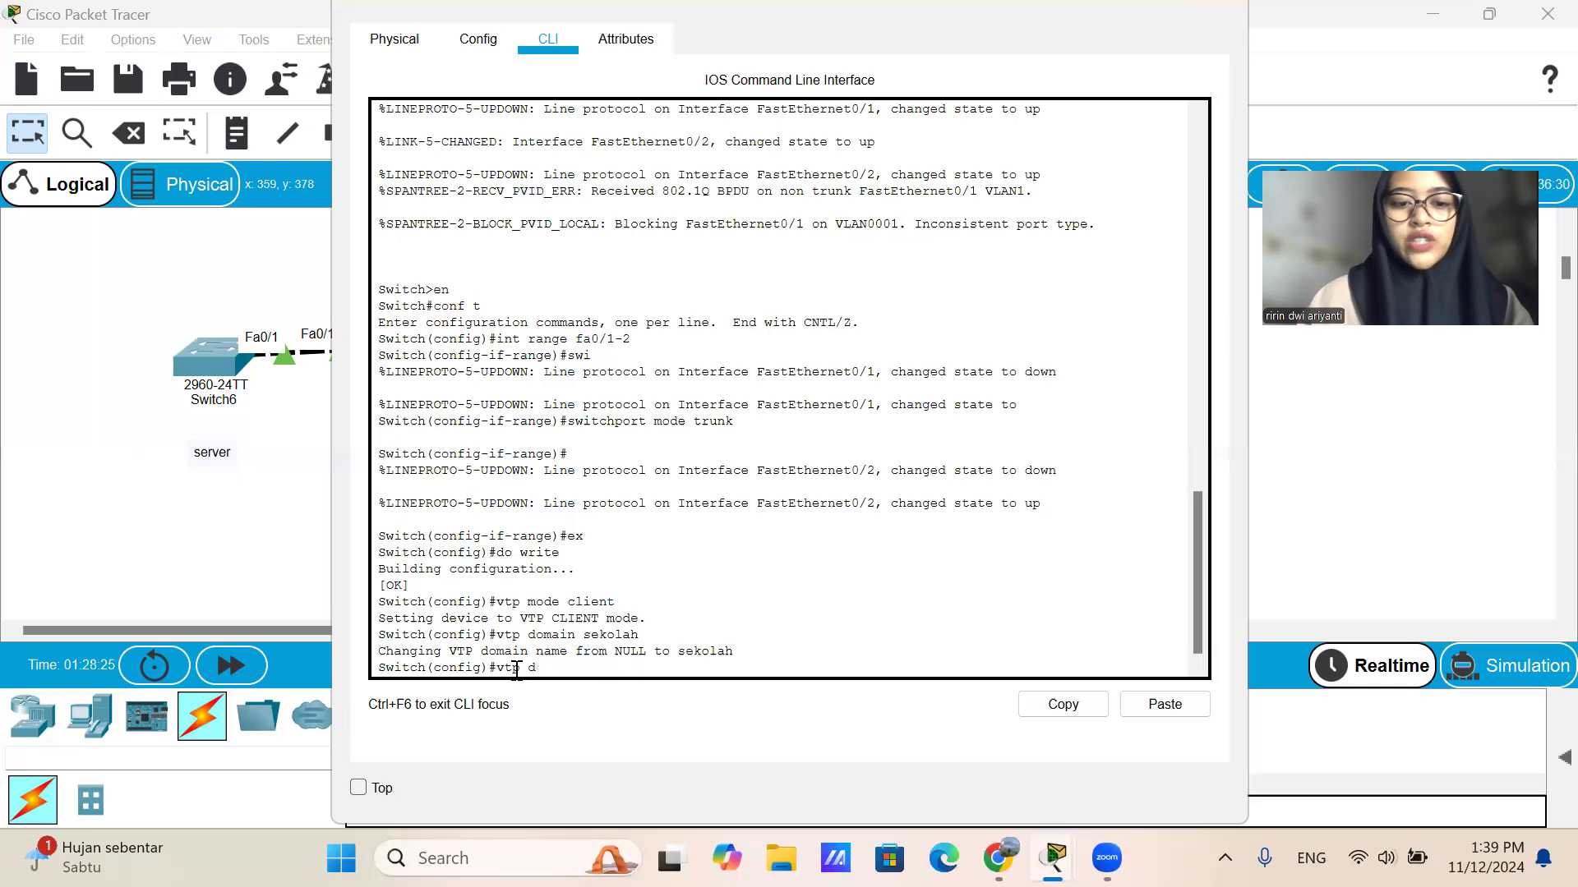
text(passwor)
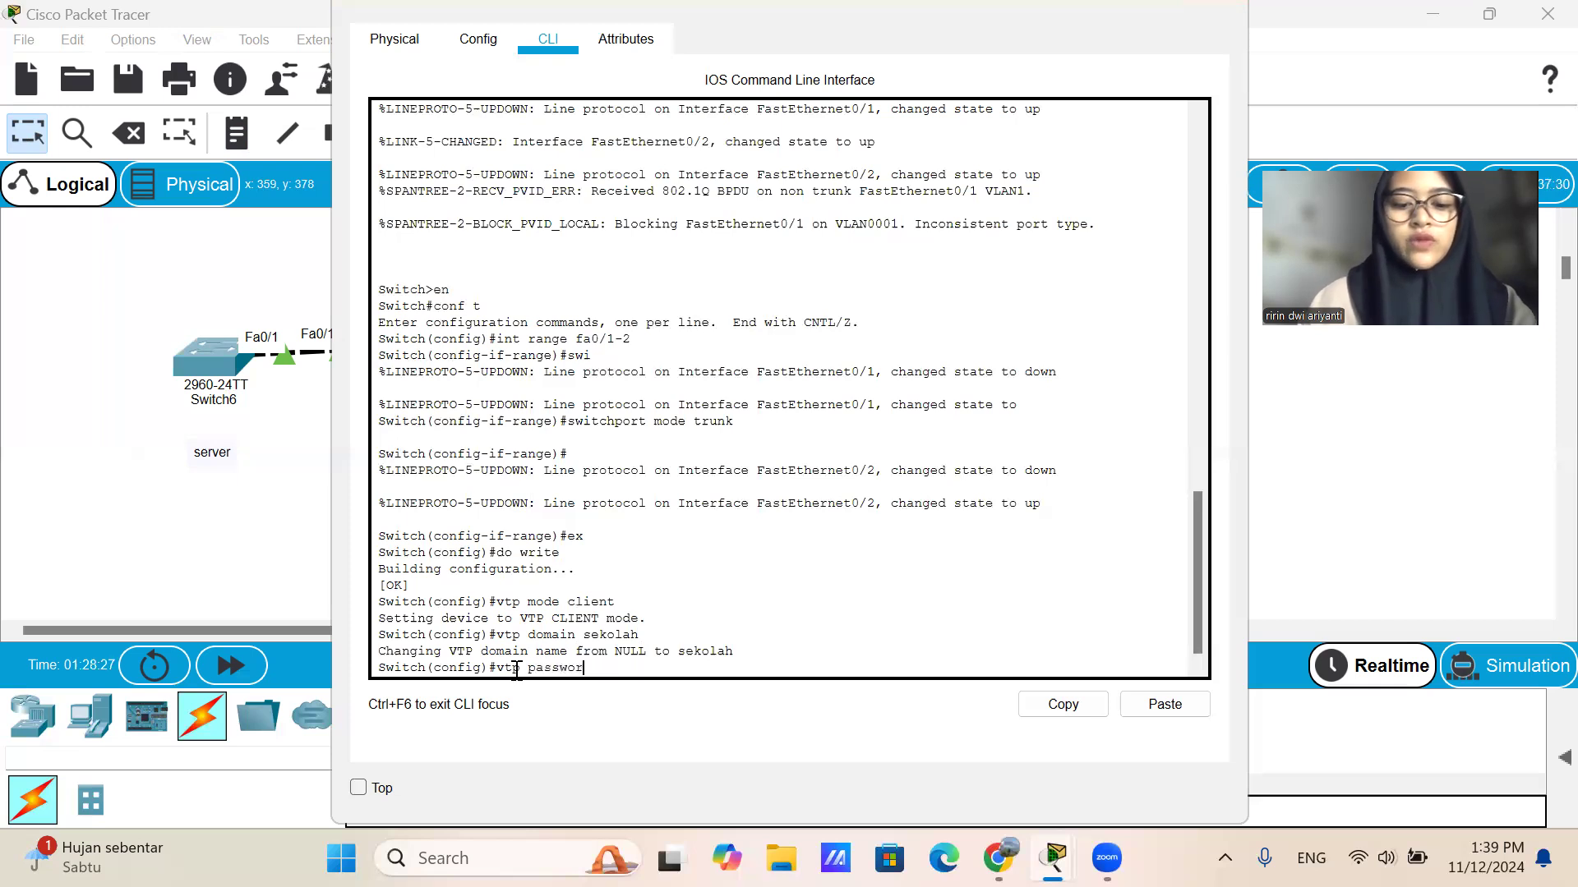
text(d 123)
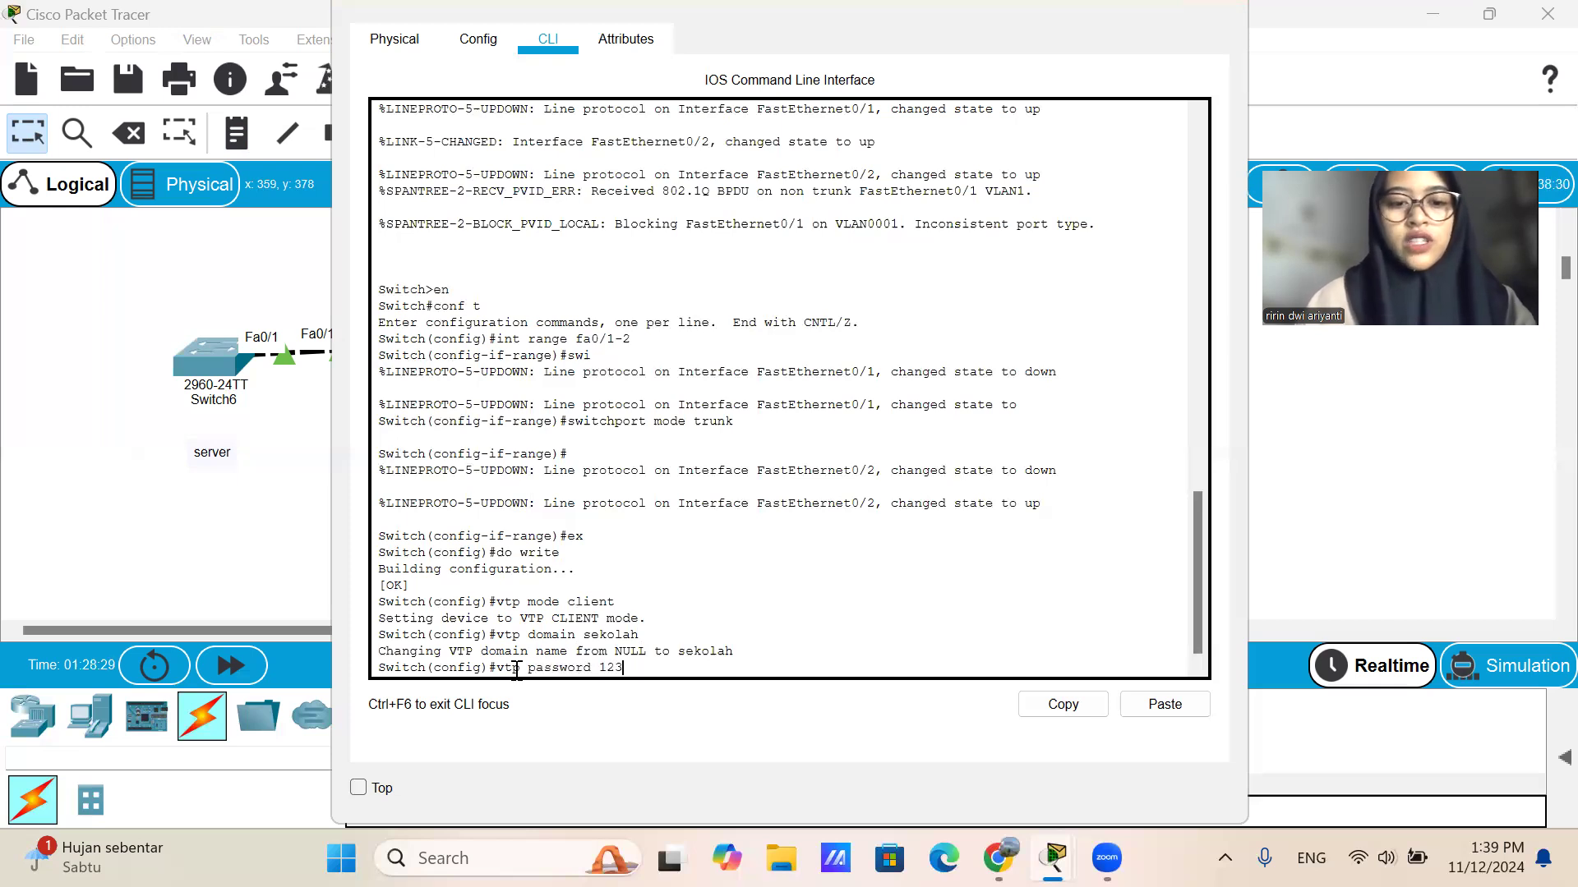
key(Return)
Exit configuration mode on Switch8 and try to save with do wr from privileged mode.
text(ex)
key(Return)
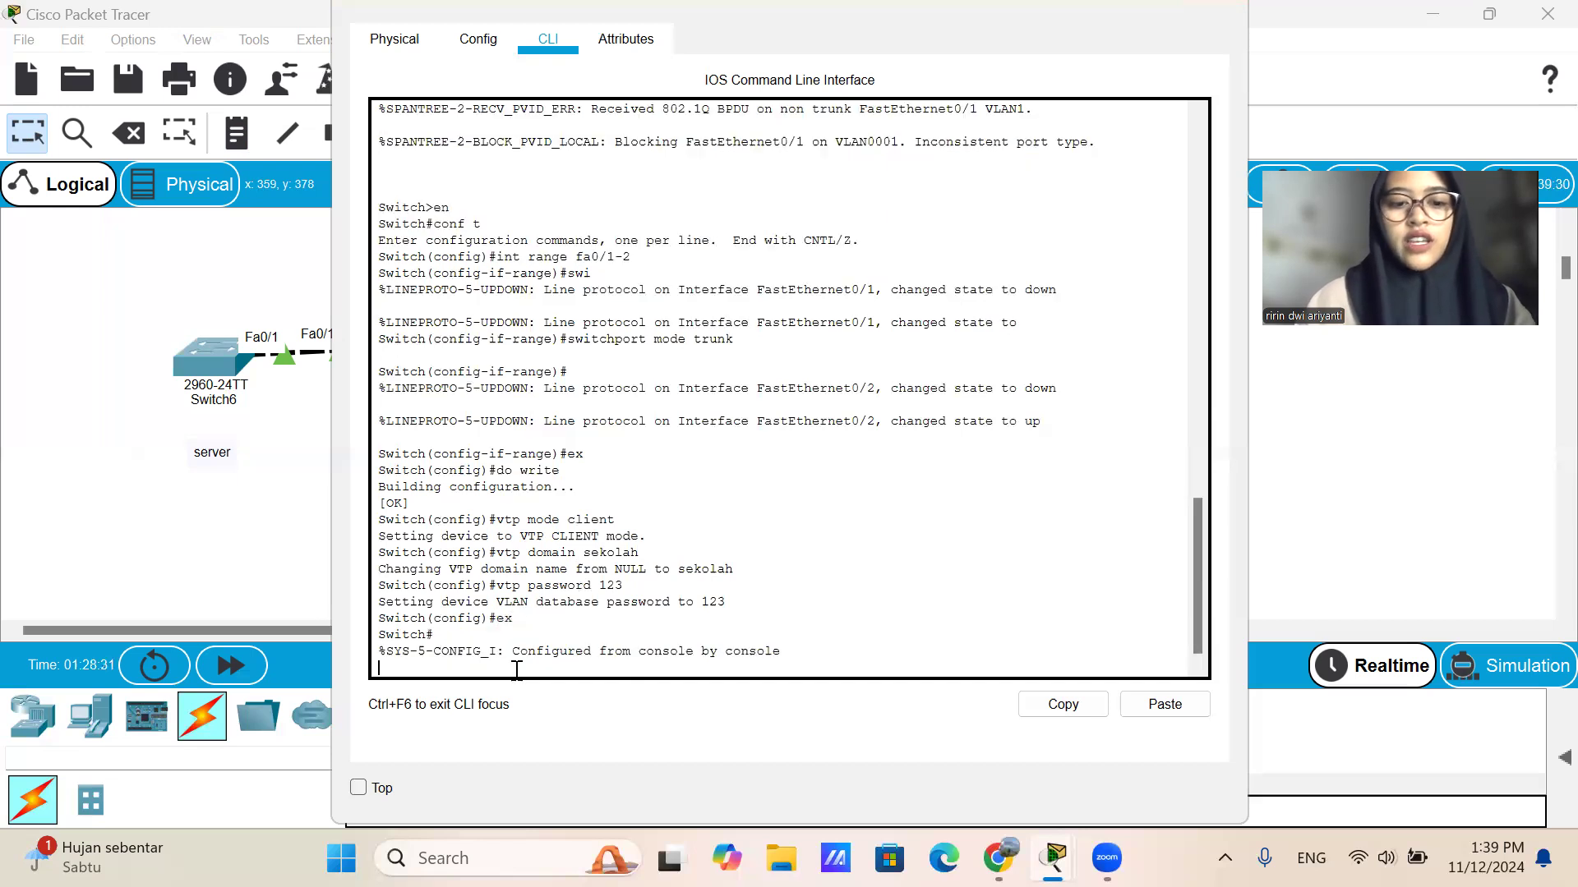
text(e)
key(BackSpace)
text(do wr)
key(Return)
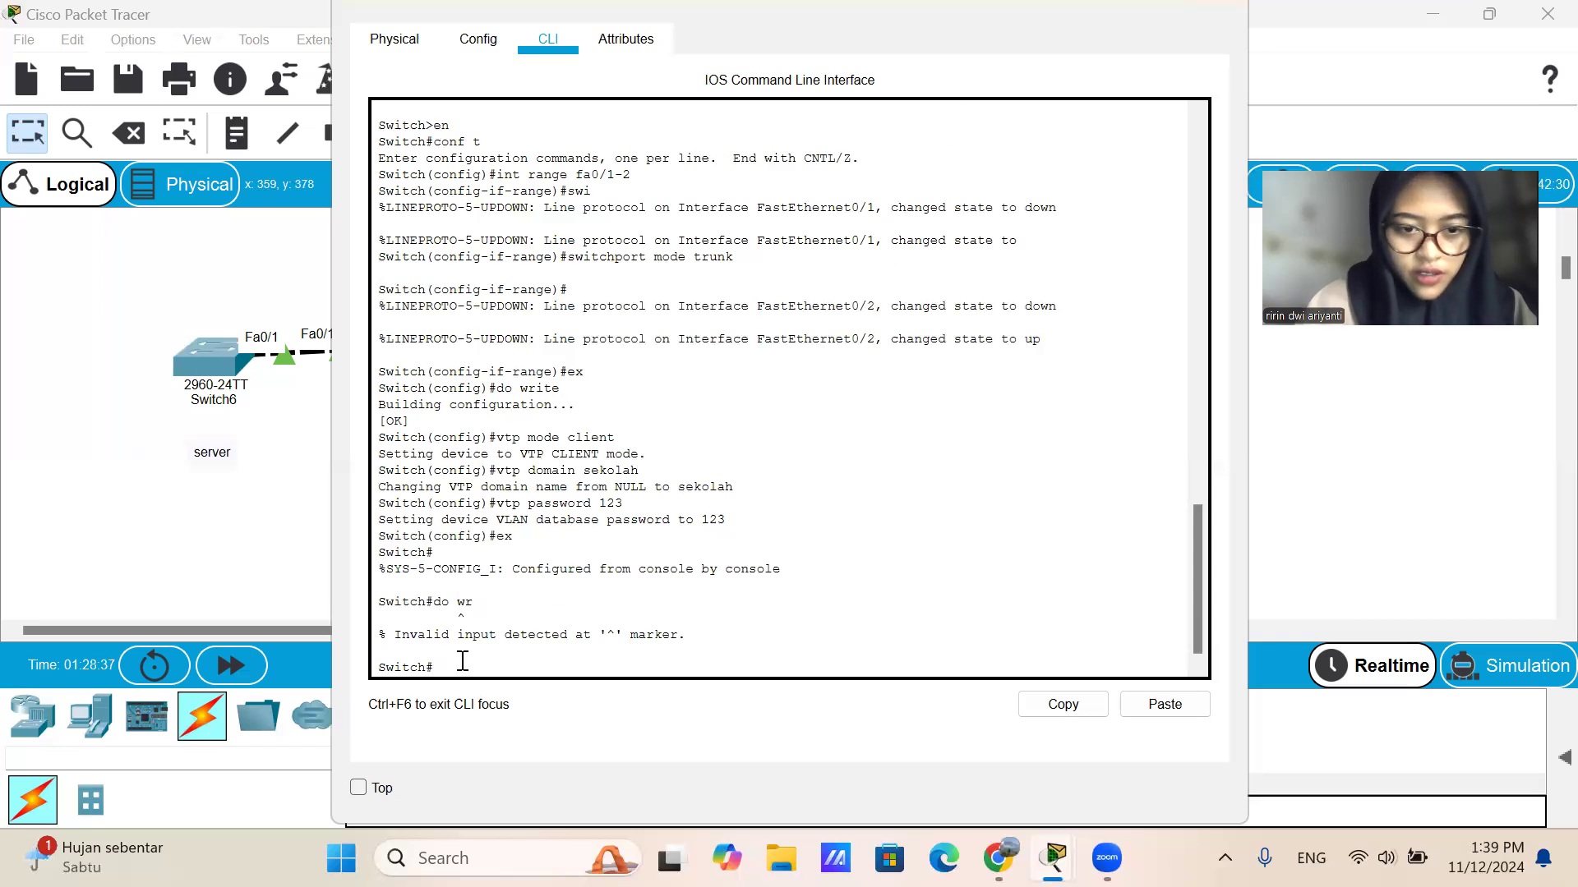
Enter global configuration mode on Switch8 with conf t, save the configuration with do wr and close its window.
text(conf t)
key(Return)
text(do wr)
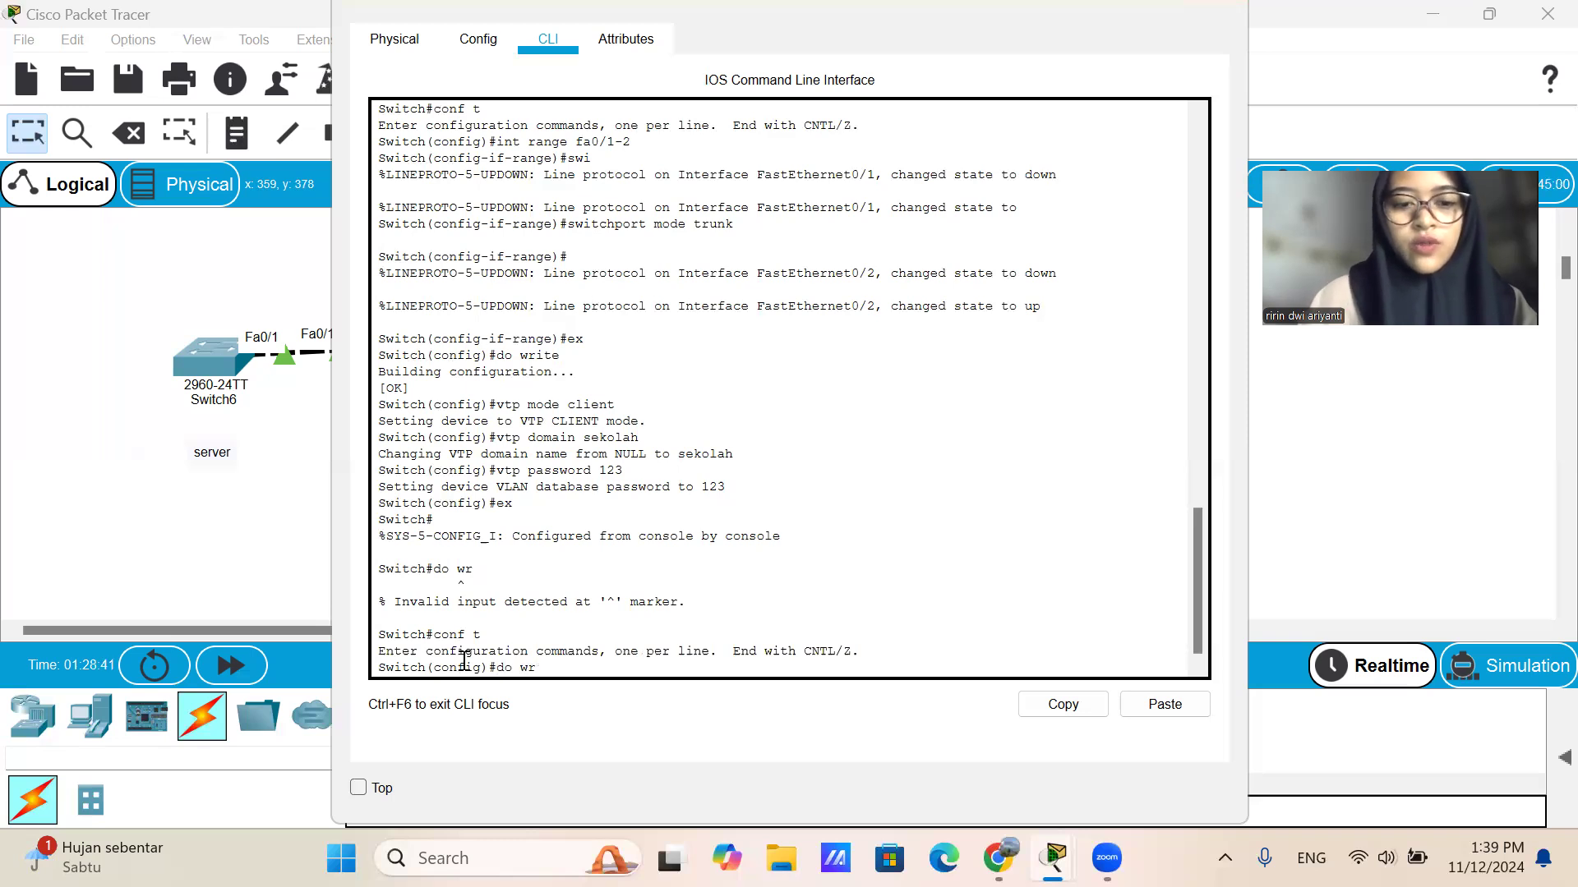
key(Return)
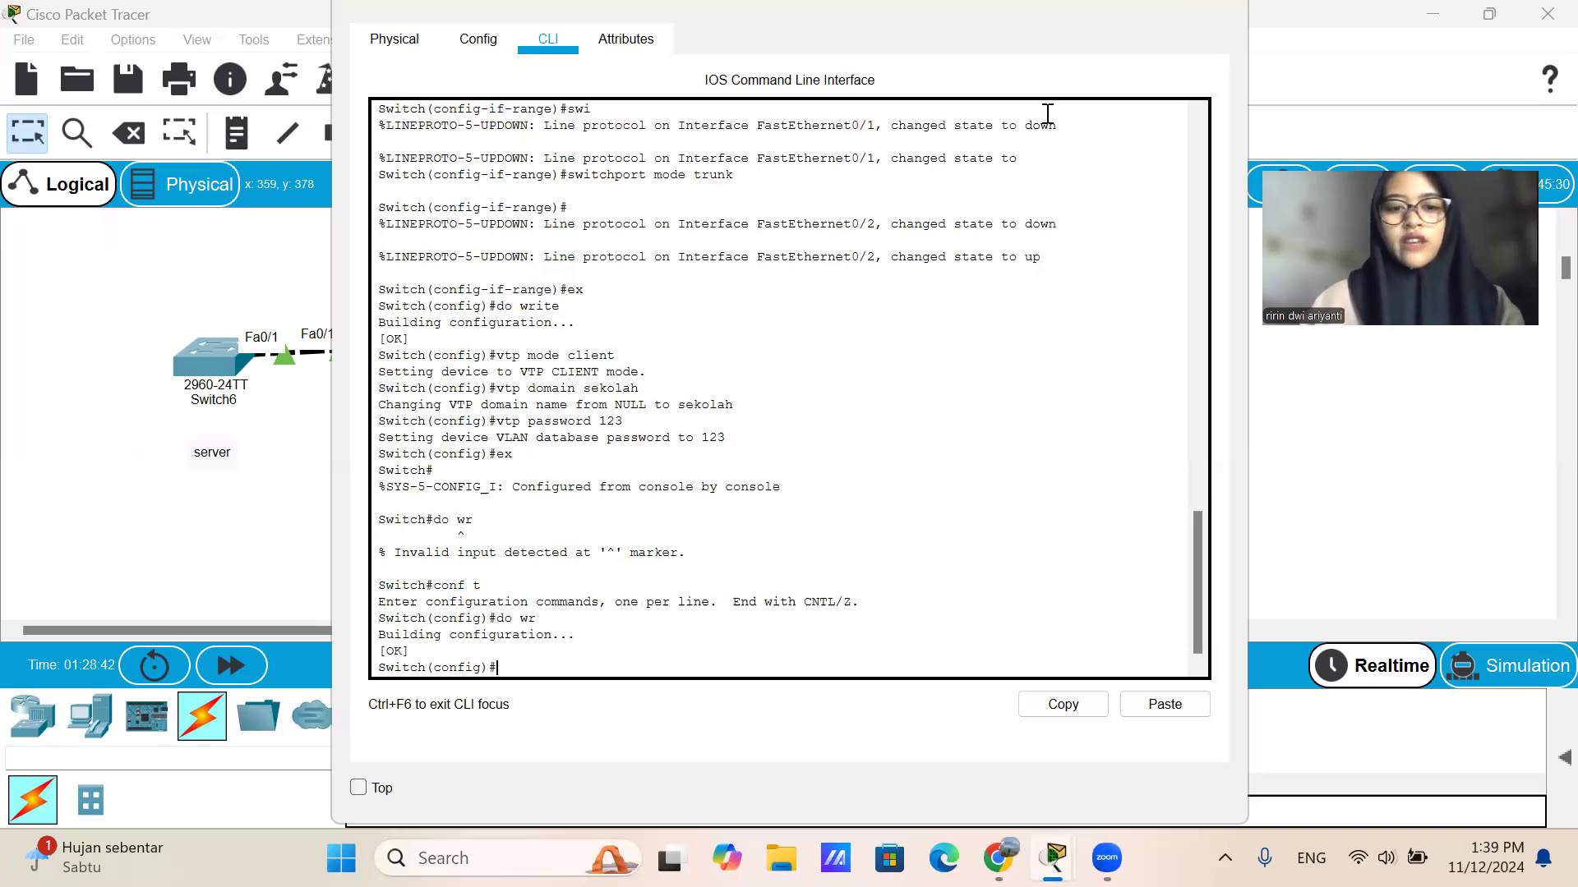
click(1214, 8)
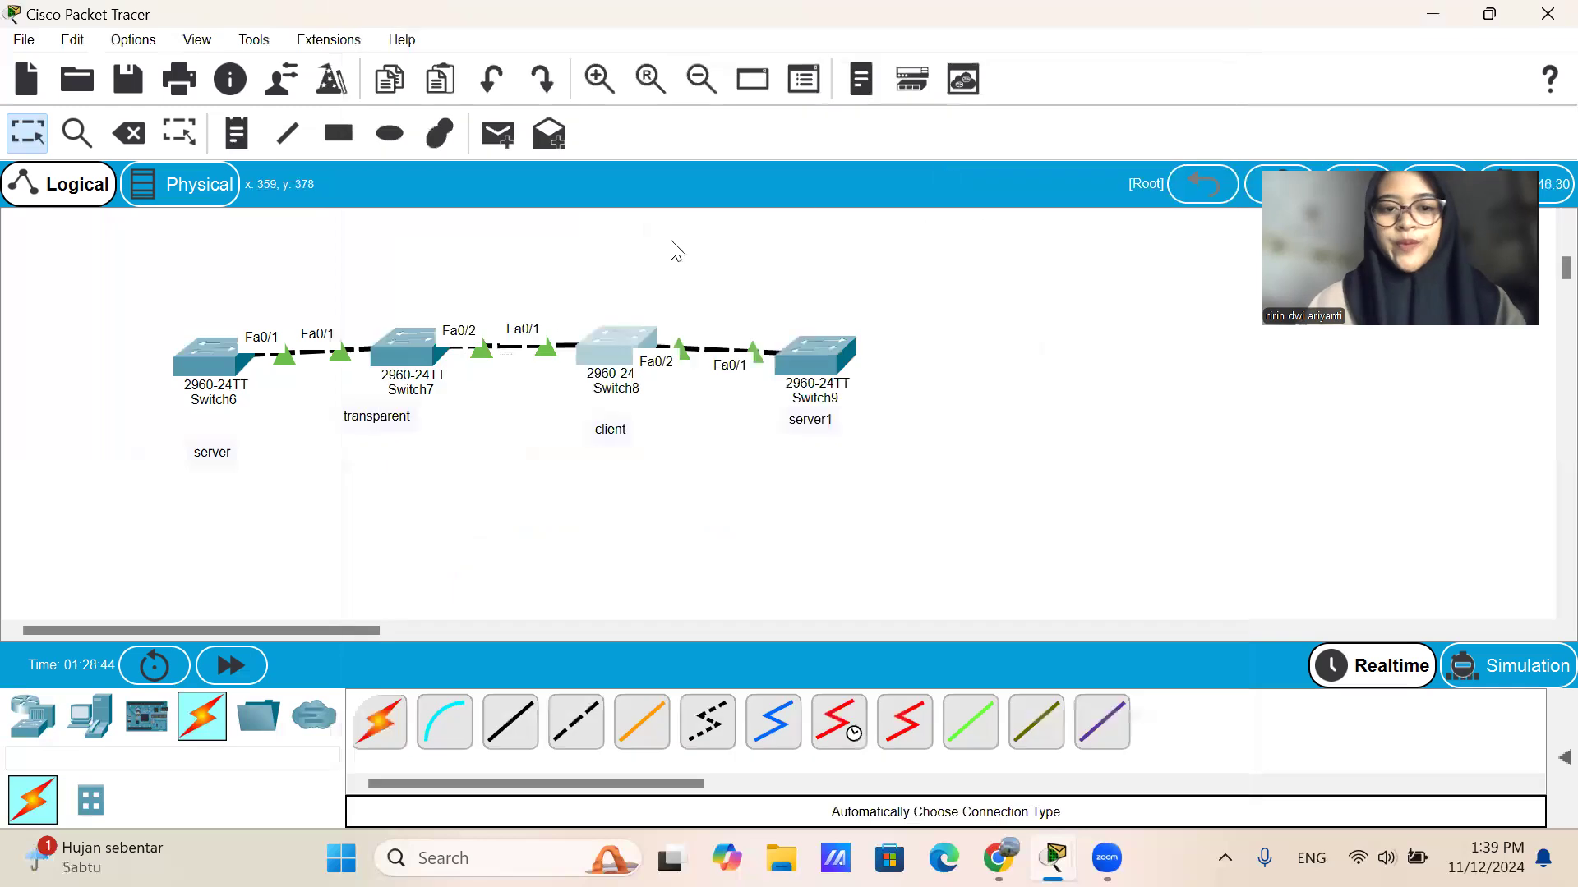
Open the command line of Switch9 and set its VTP mode to server with vtp mode server.
click(833, 355)
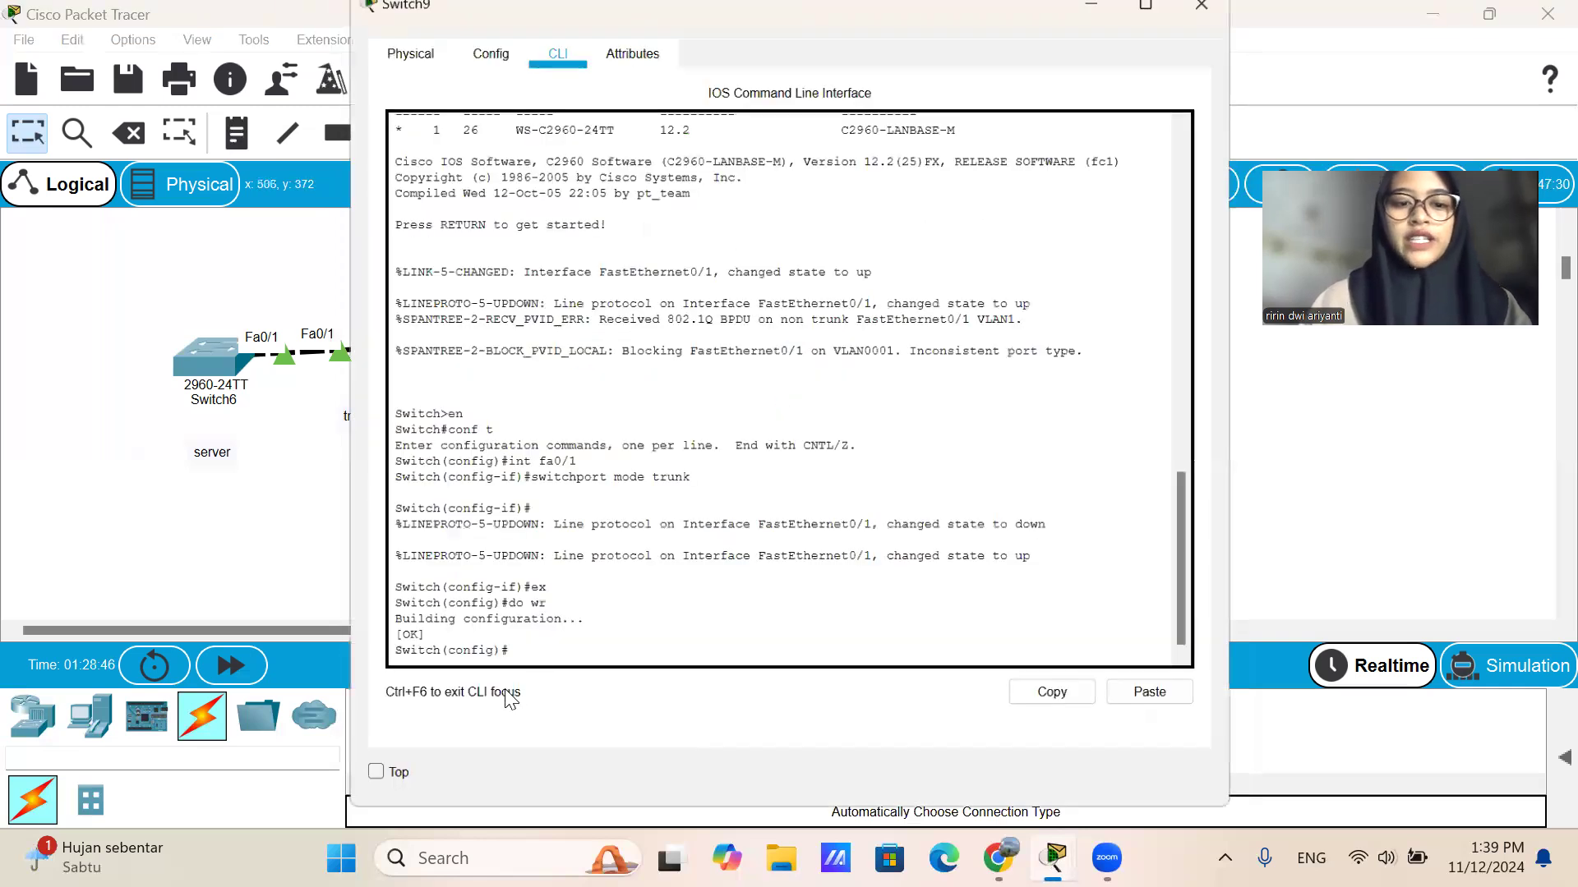
text(vtp mod)
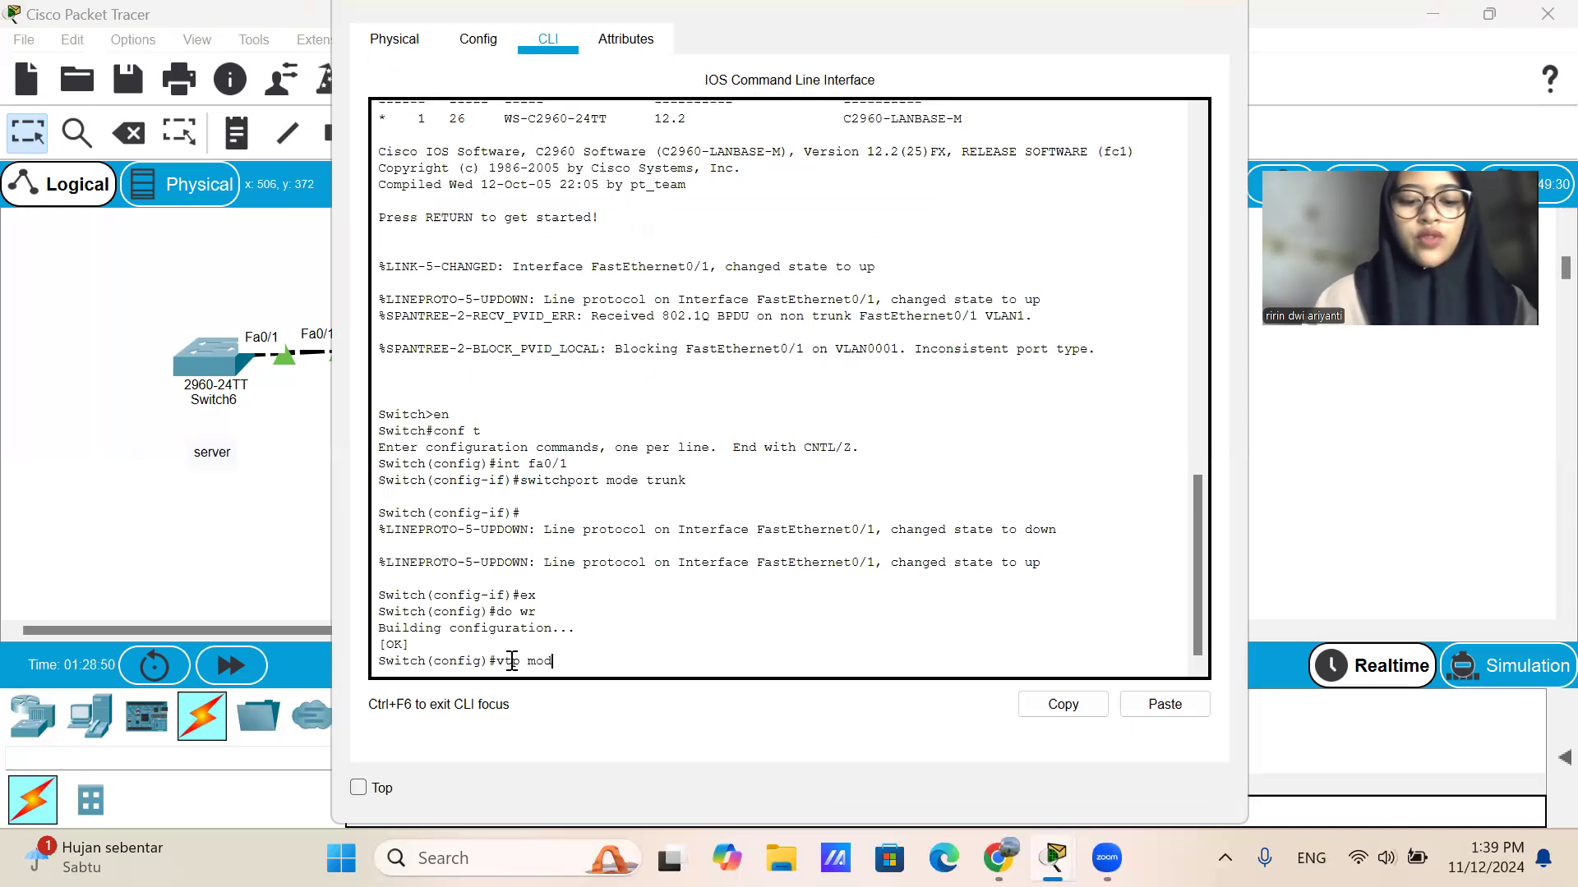
text(e rerver)
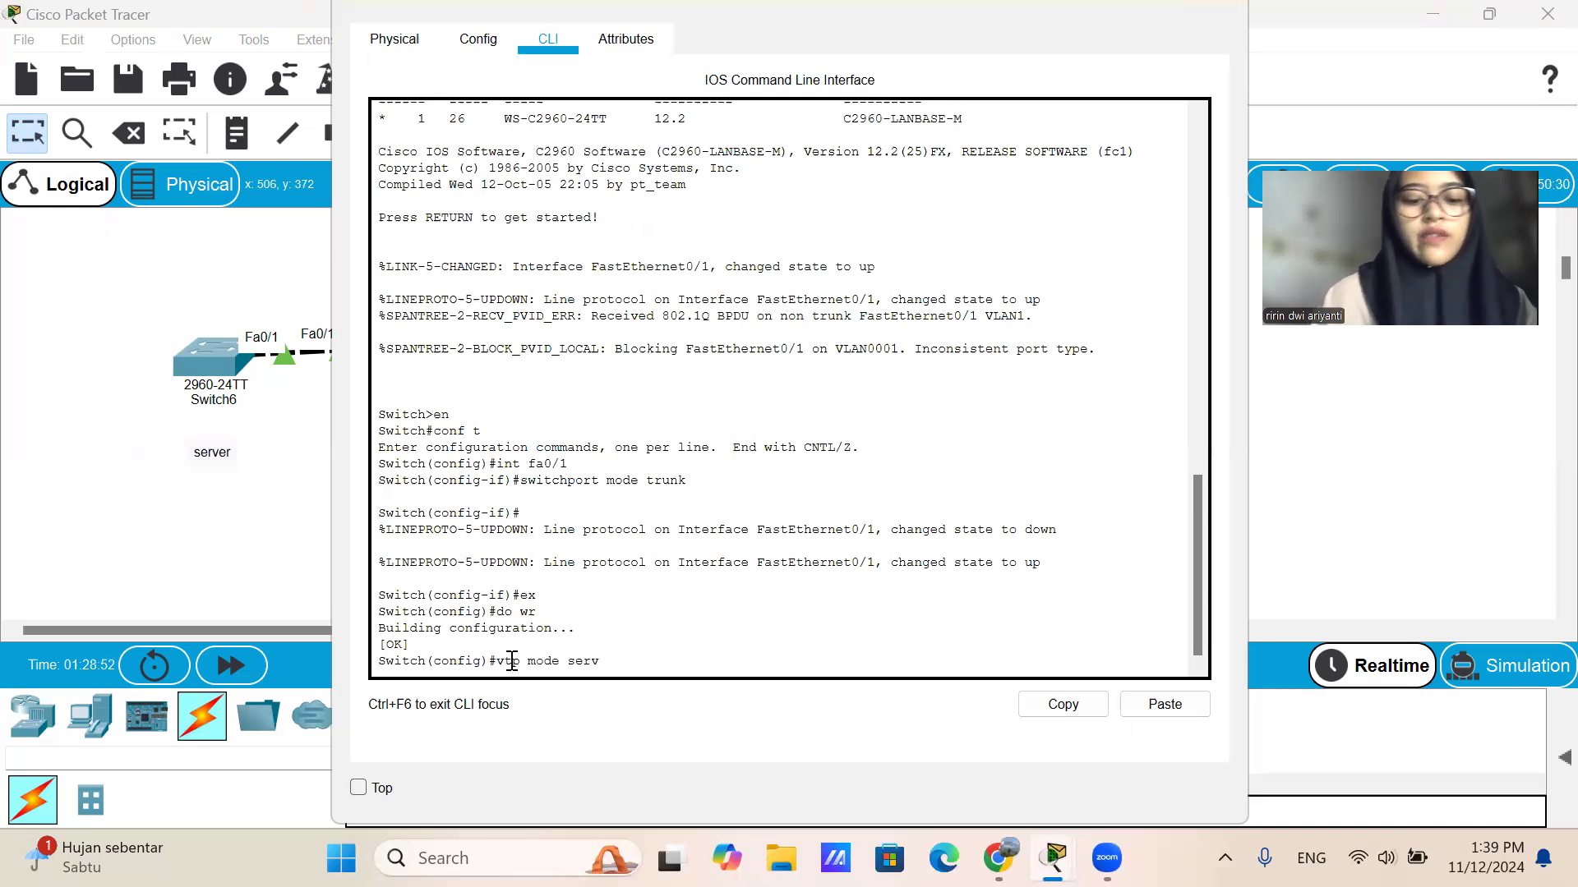
key(Return)
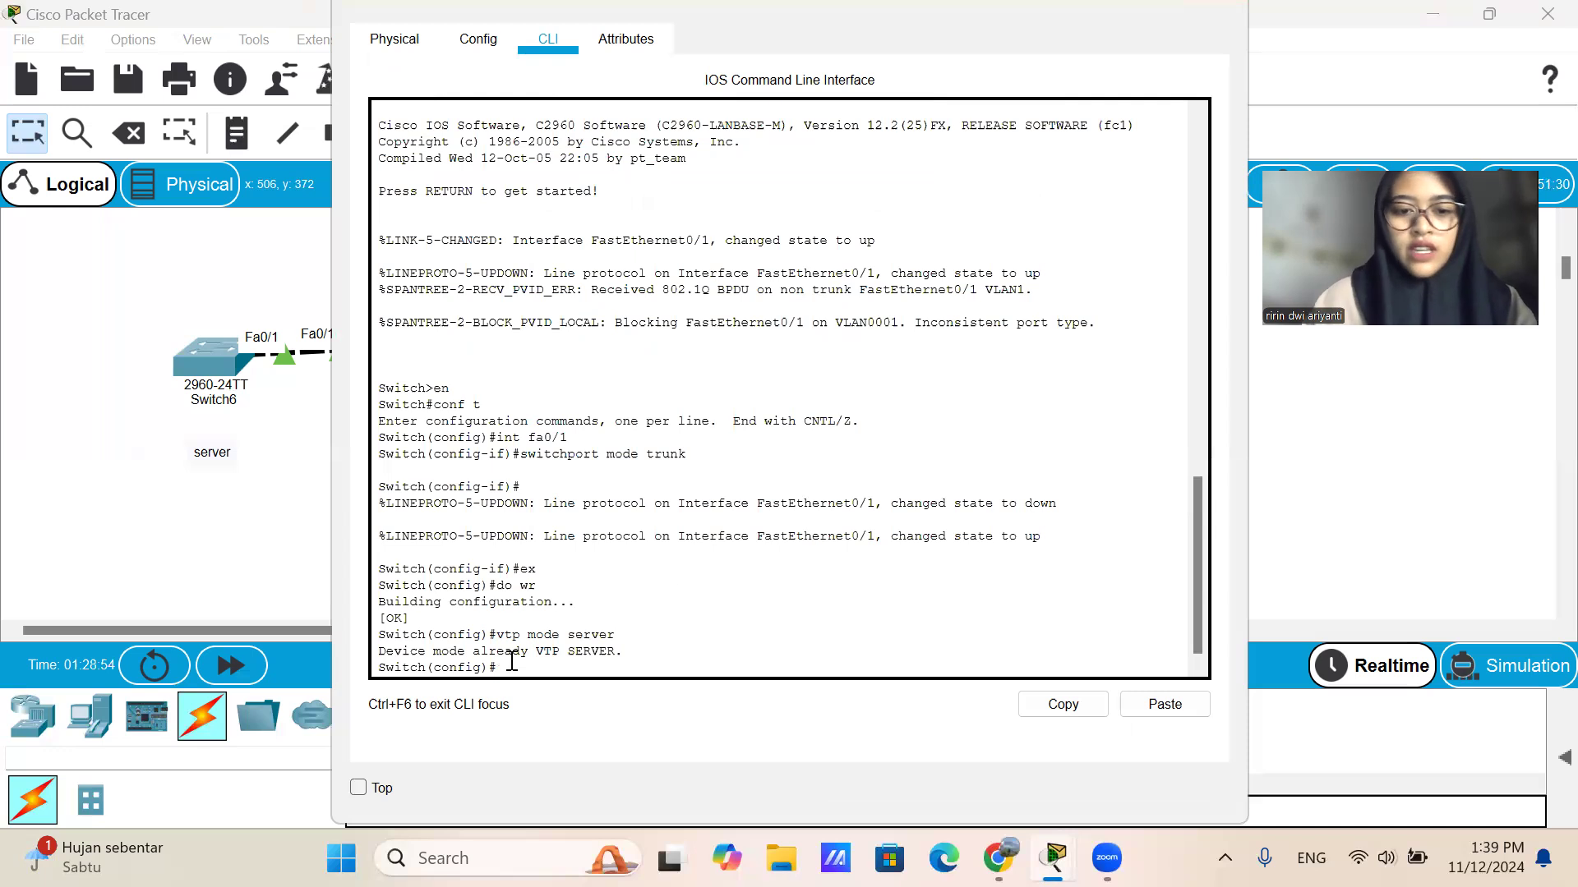
Set the VTP domain of Switch9 to sekolah with the vtp domain command.
key(Up)
key(BackSpace)
key(BackSpace)
key(BackSpace)
key(BackSpace)
key(BackSpace)
key(BackSpace)
key(BackSpace)
key(BackSpace)
key(BackSpace)
key(BackSpace)
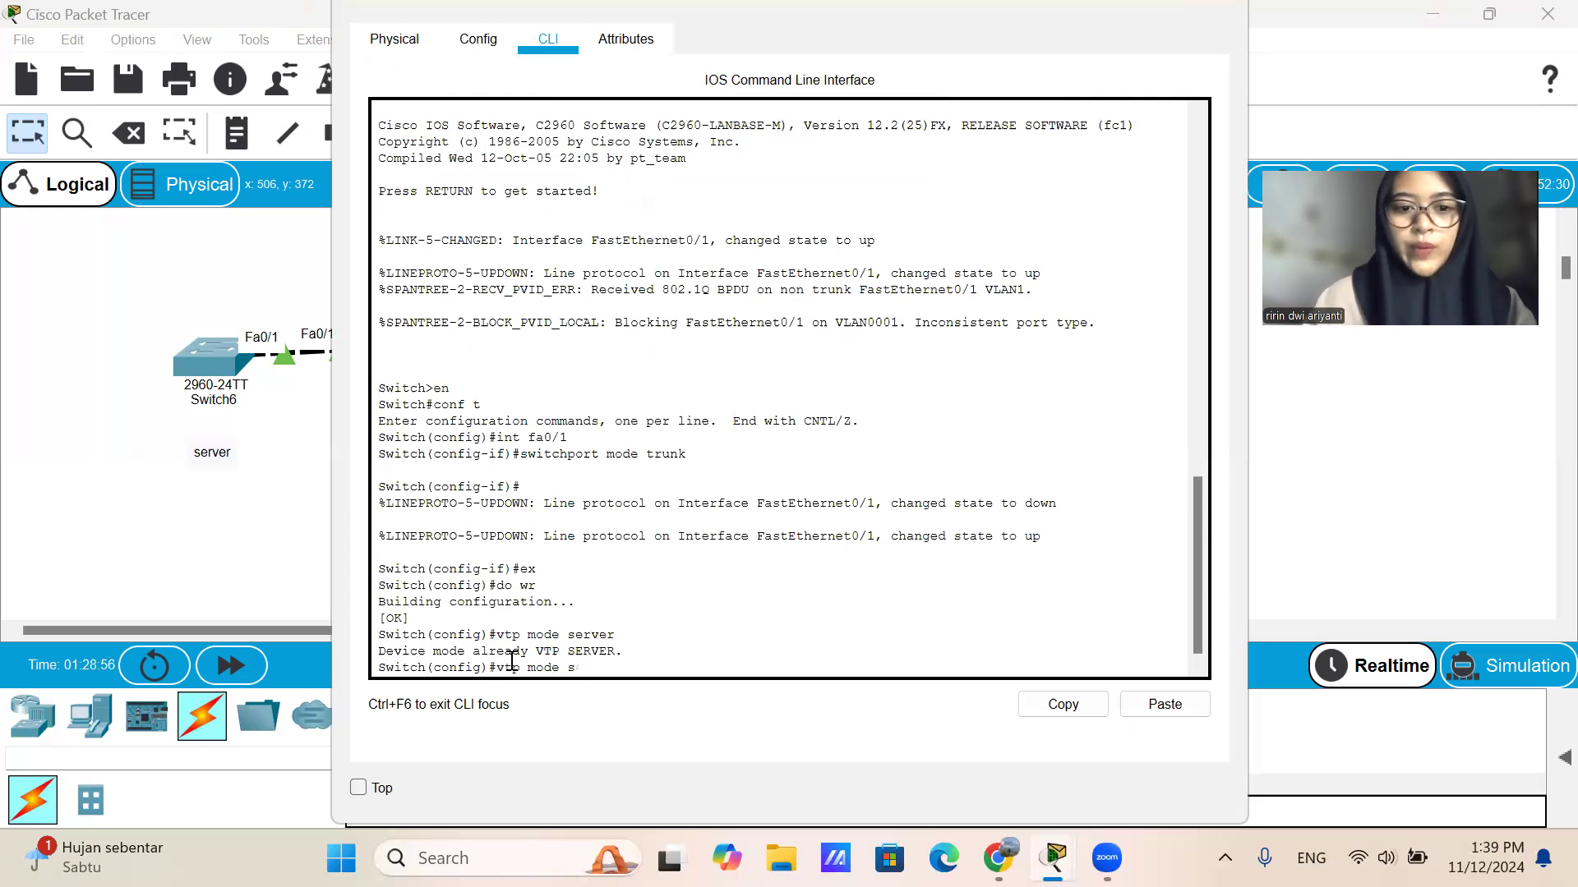
text(domain se)
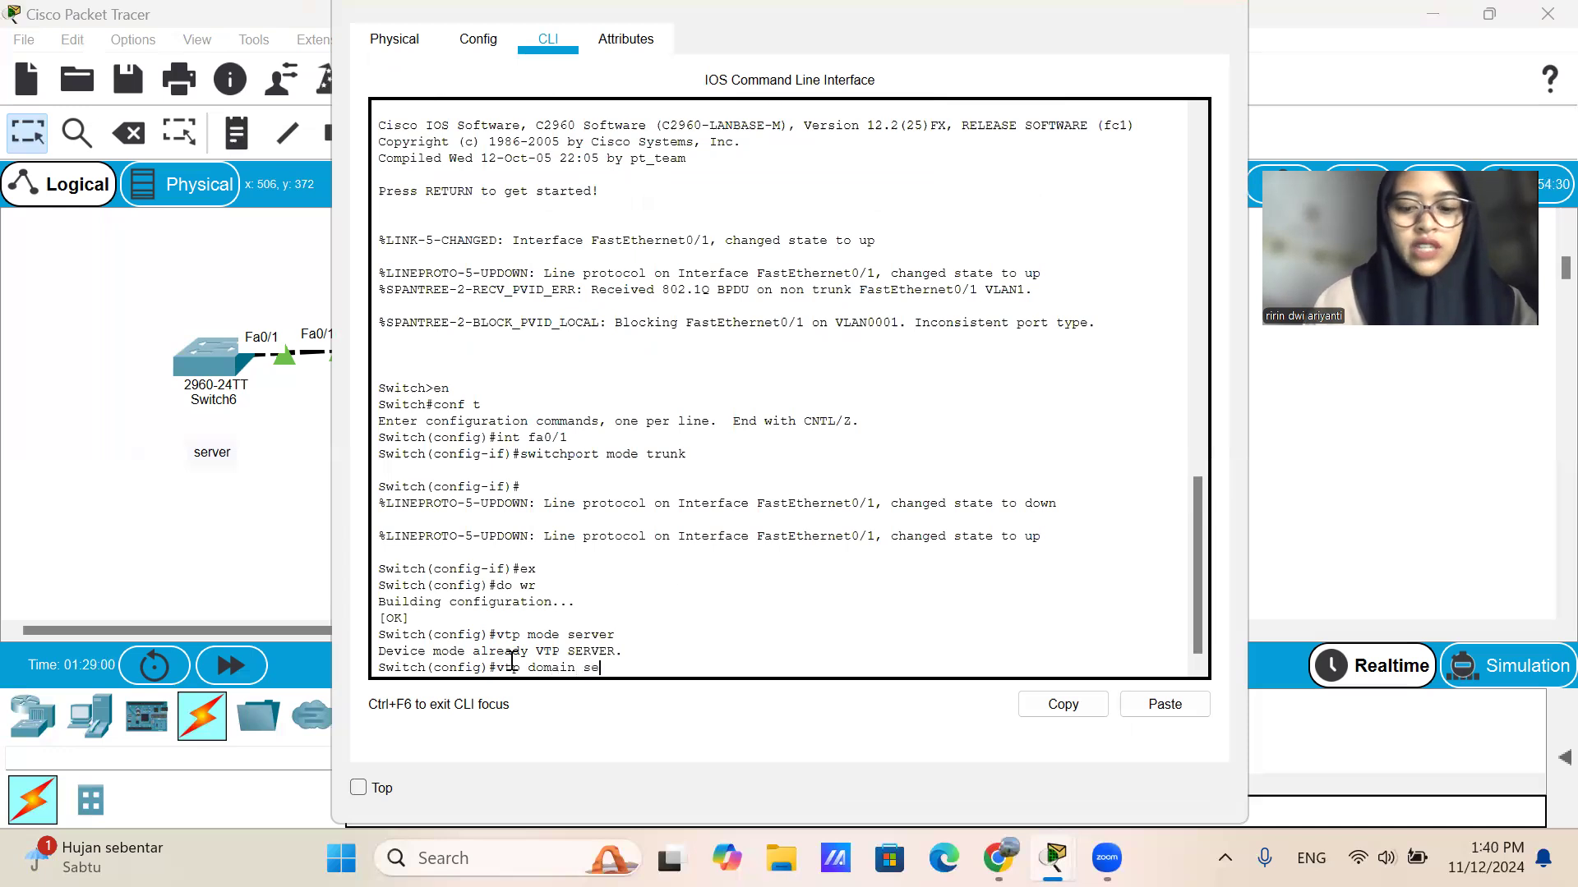
text(kolah)
key(Return)
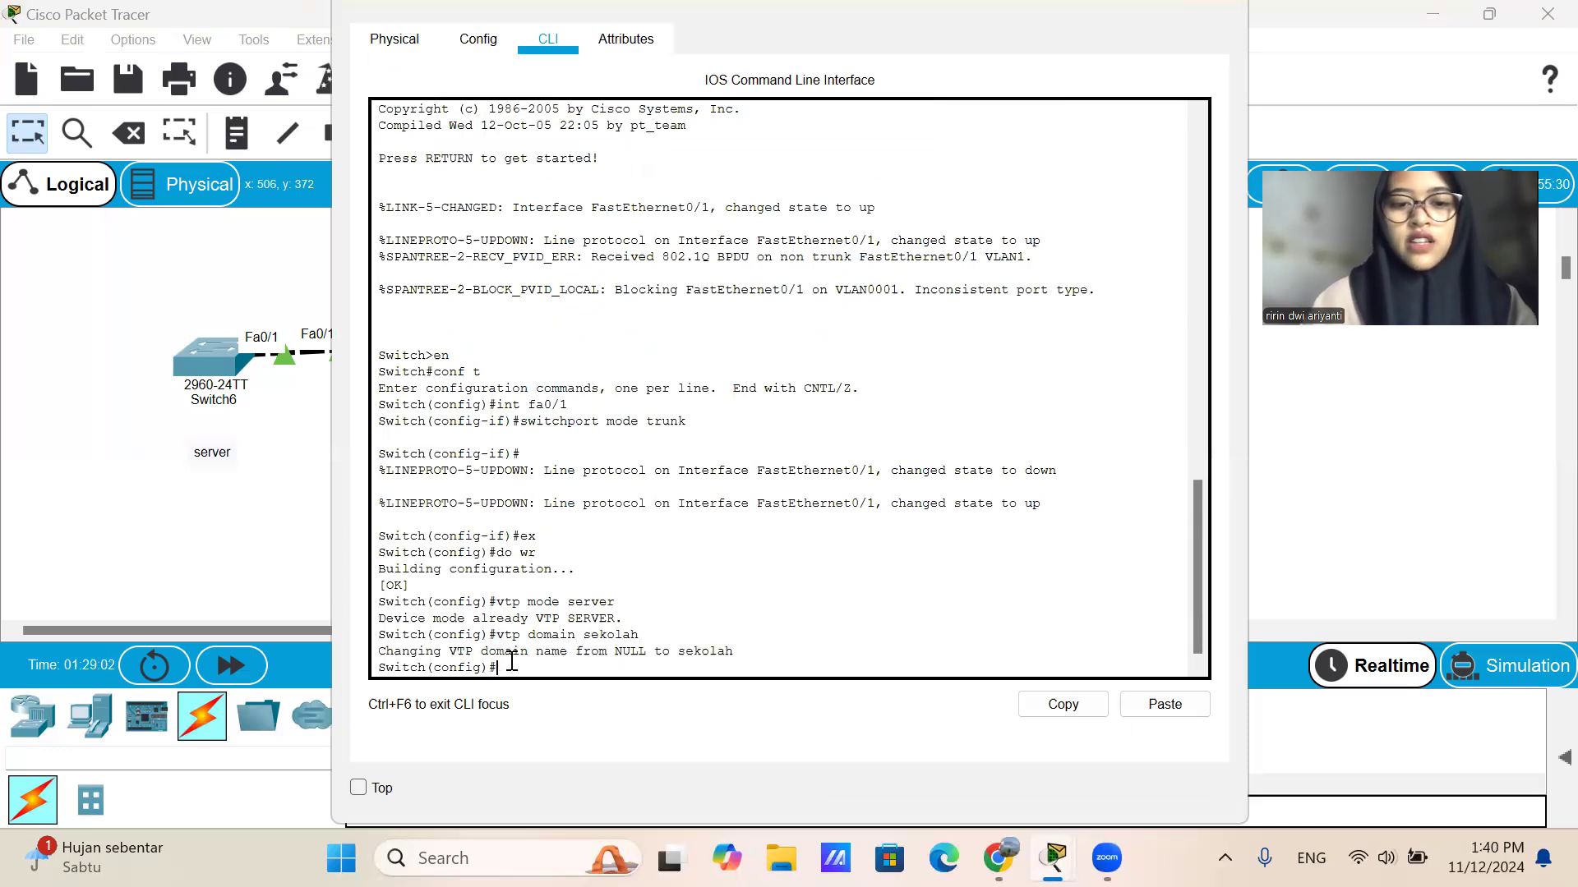
Set the VTP password of Switch9 with the vtp password command.
key(Up)
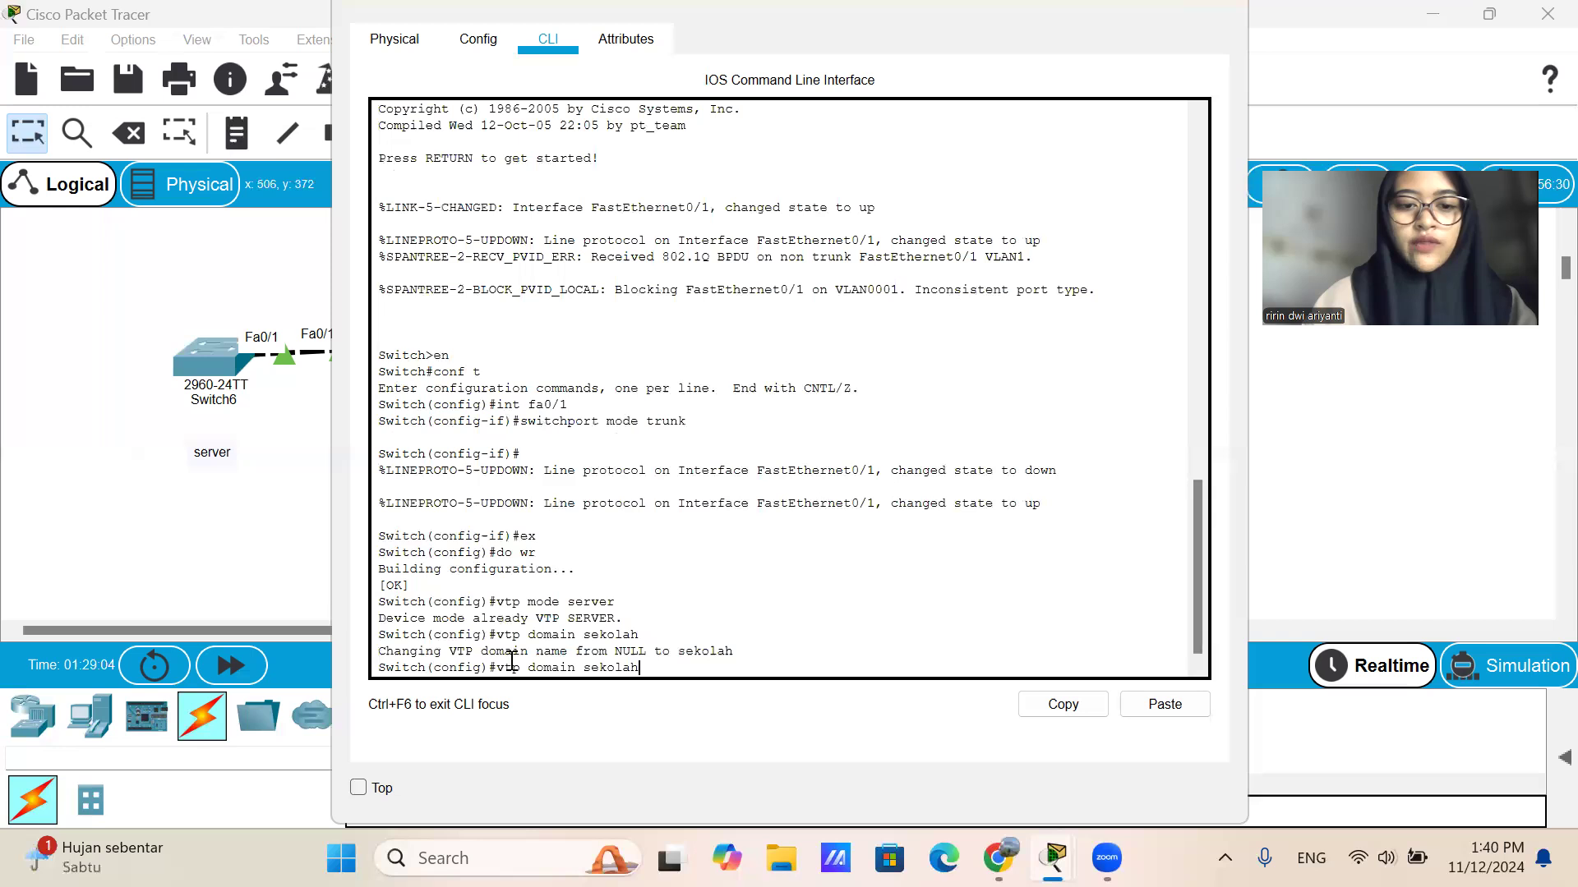
key(BackSpace)
key(BackSpace)
key(BackSpace)
key(BackSpace)
key(BackSpace)
key(BackSpace)
key(BackSpace)
key(BackSpace)
key(BackSpace)
key(BackSpace)
key(BackSpace)
key(BackSpace)
key(BackSpace)
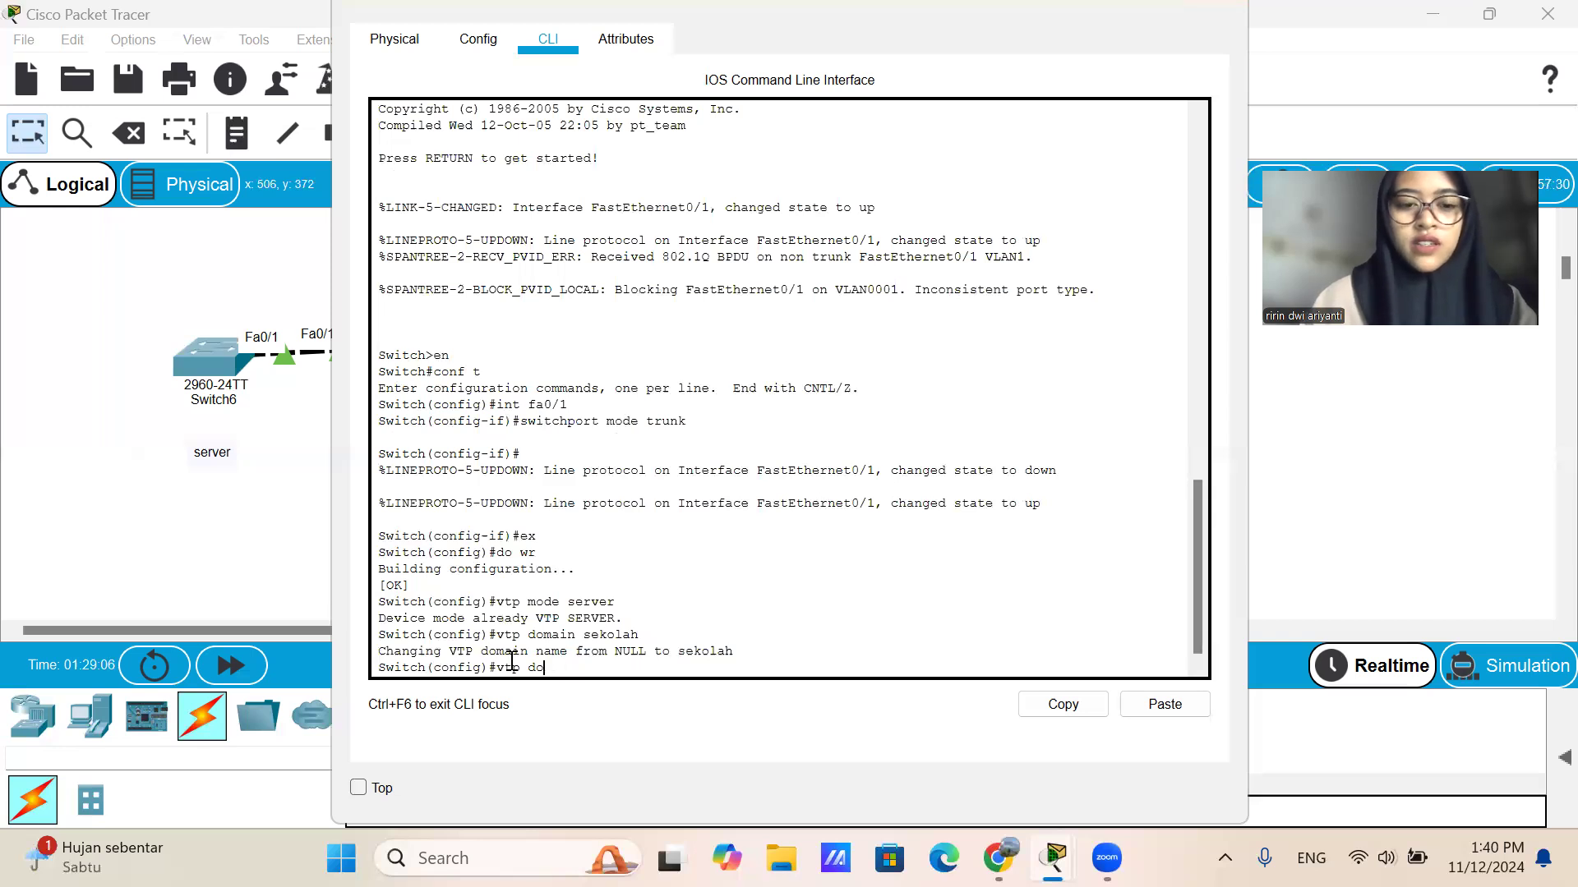
text(pass)
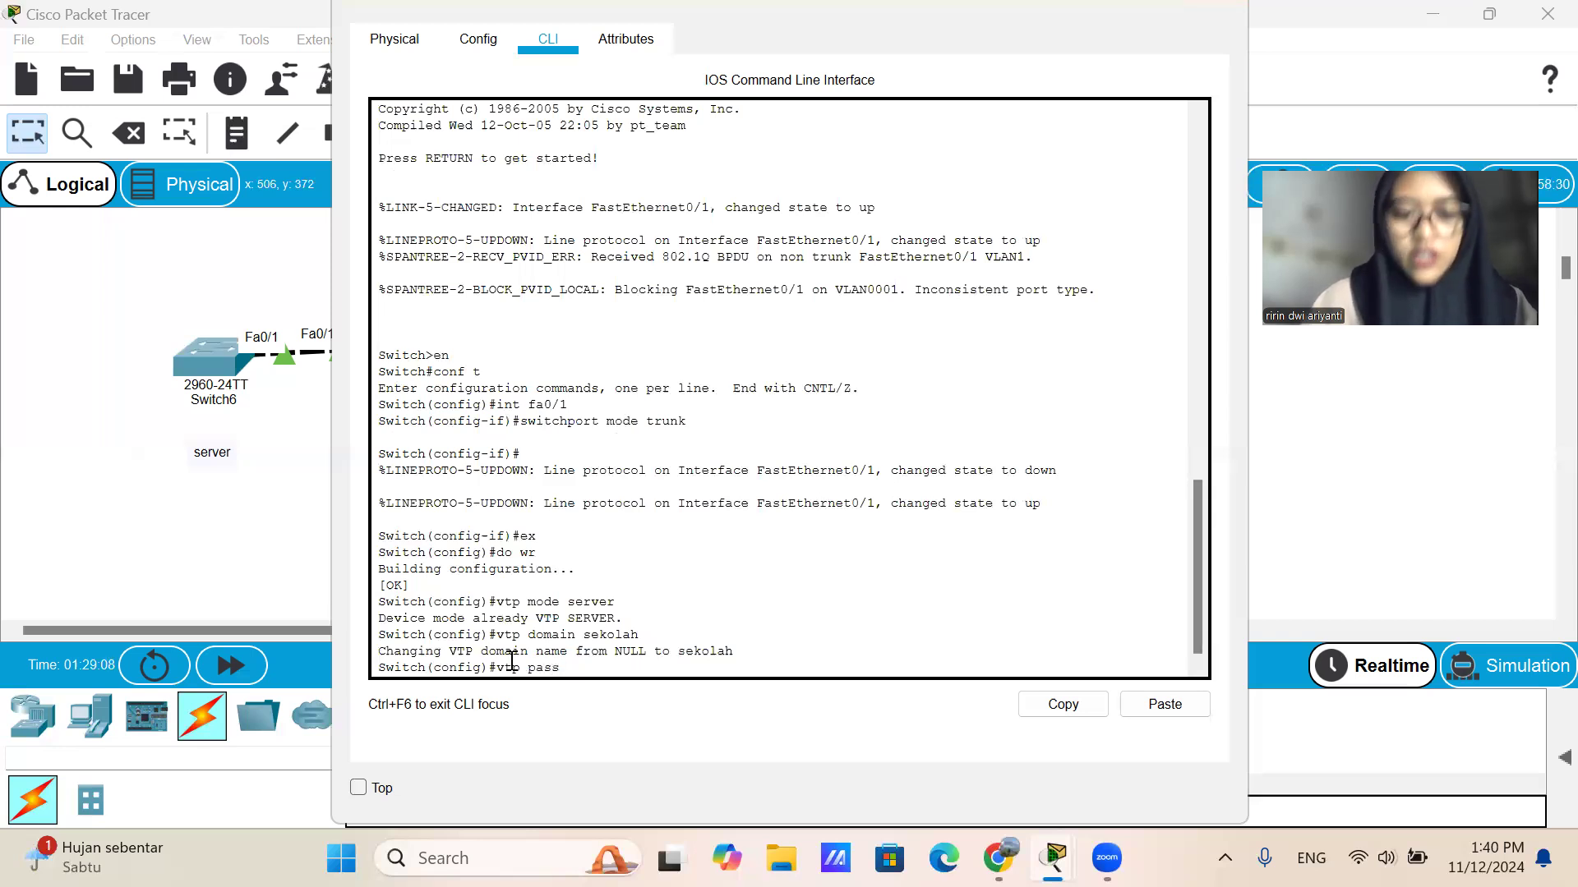
text(we)
key(BackSpace)
text(ord 123)
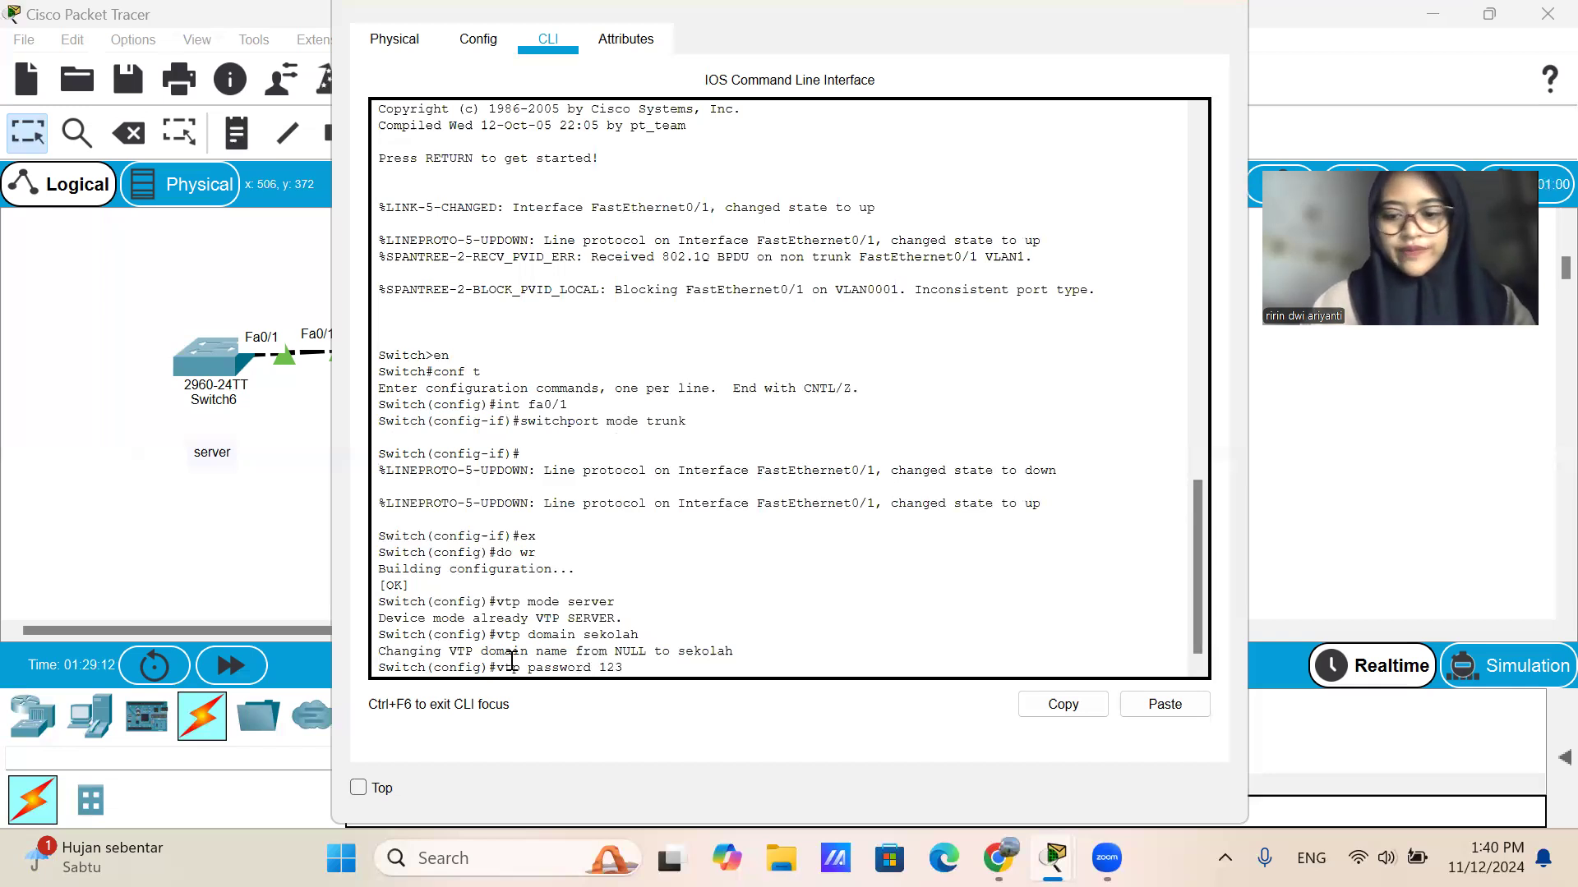
key(Return)
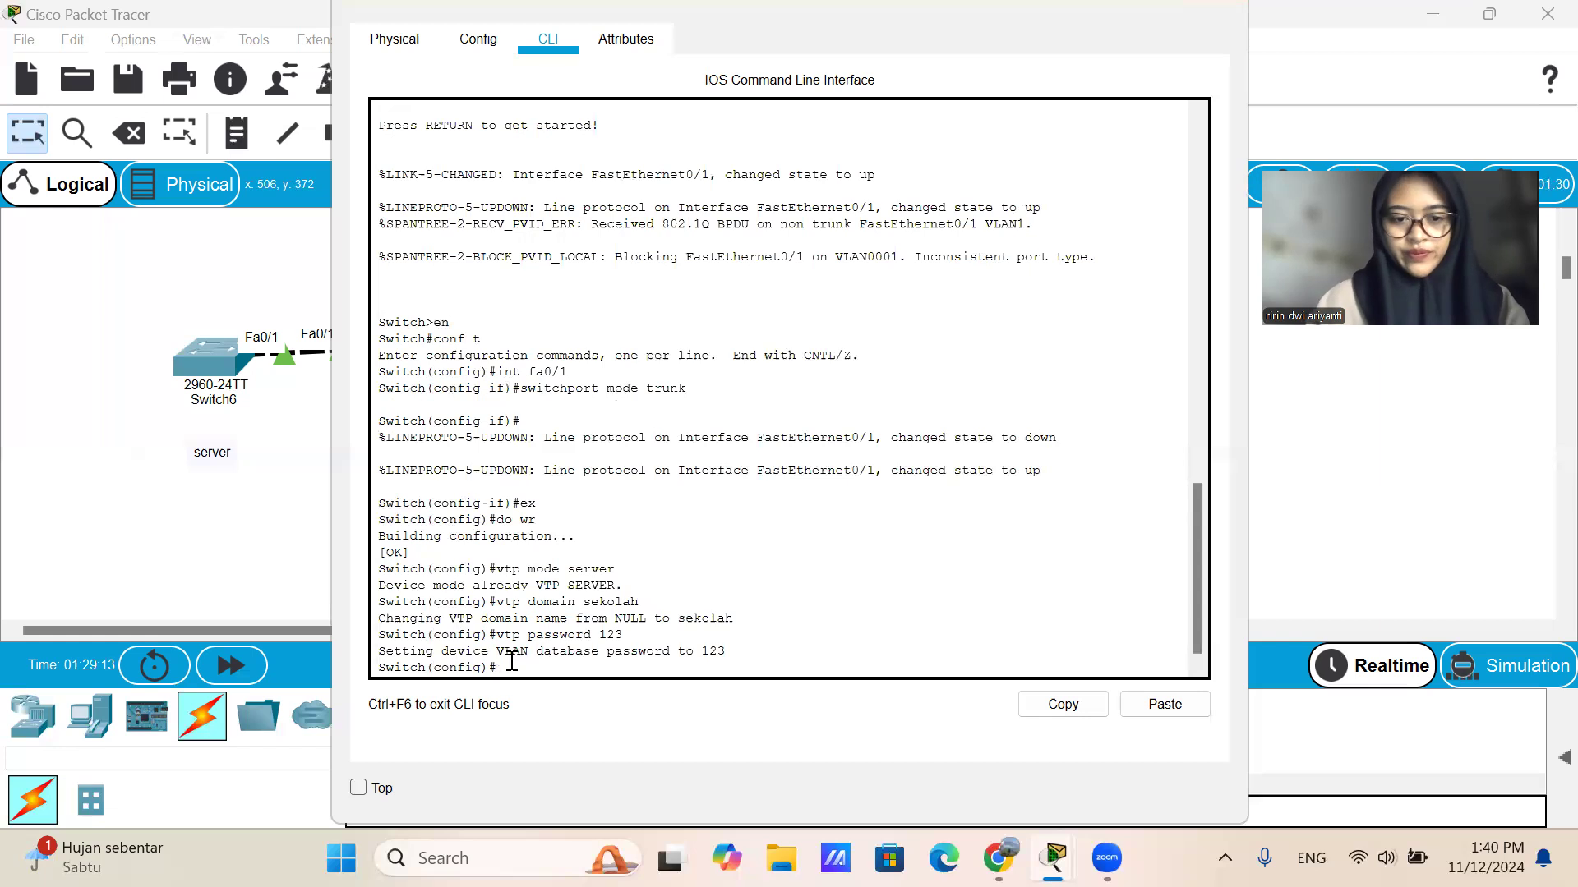
Save the Switch9 configuration with do wr, exit configuration mode and close its window.
text(do)
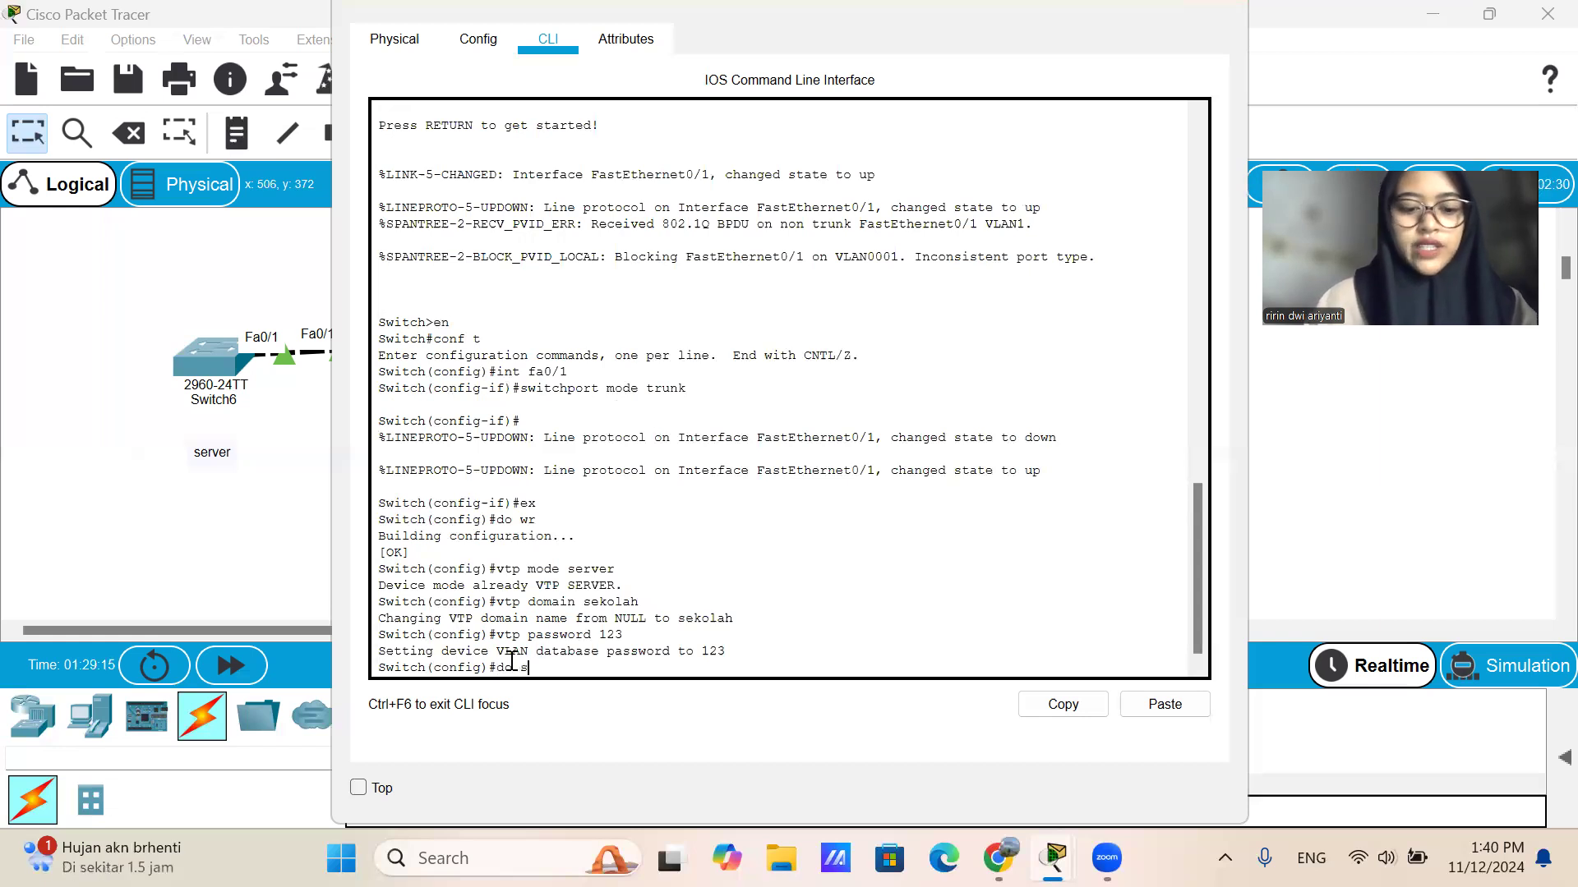
text( wr)
key(Return)
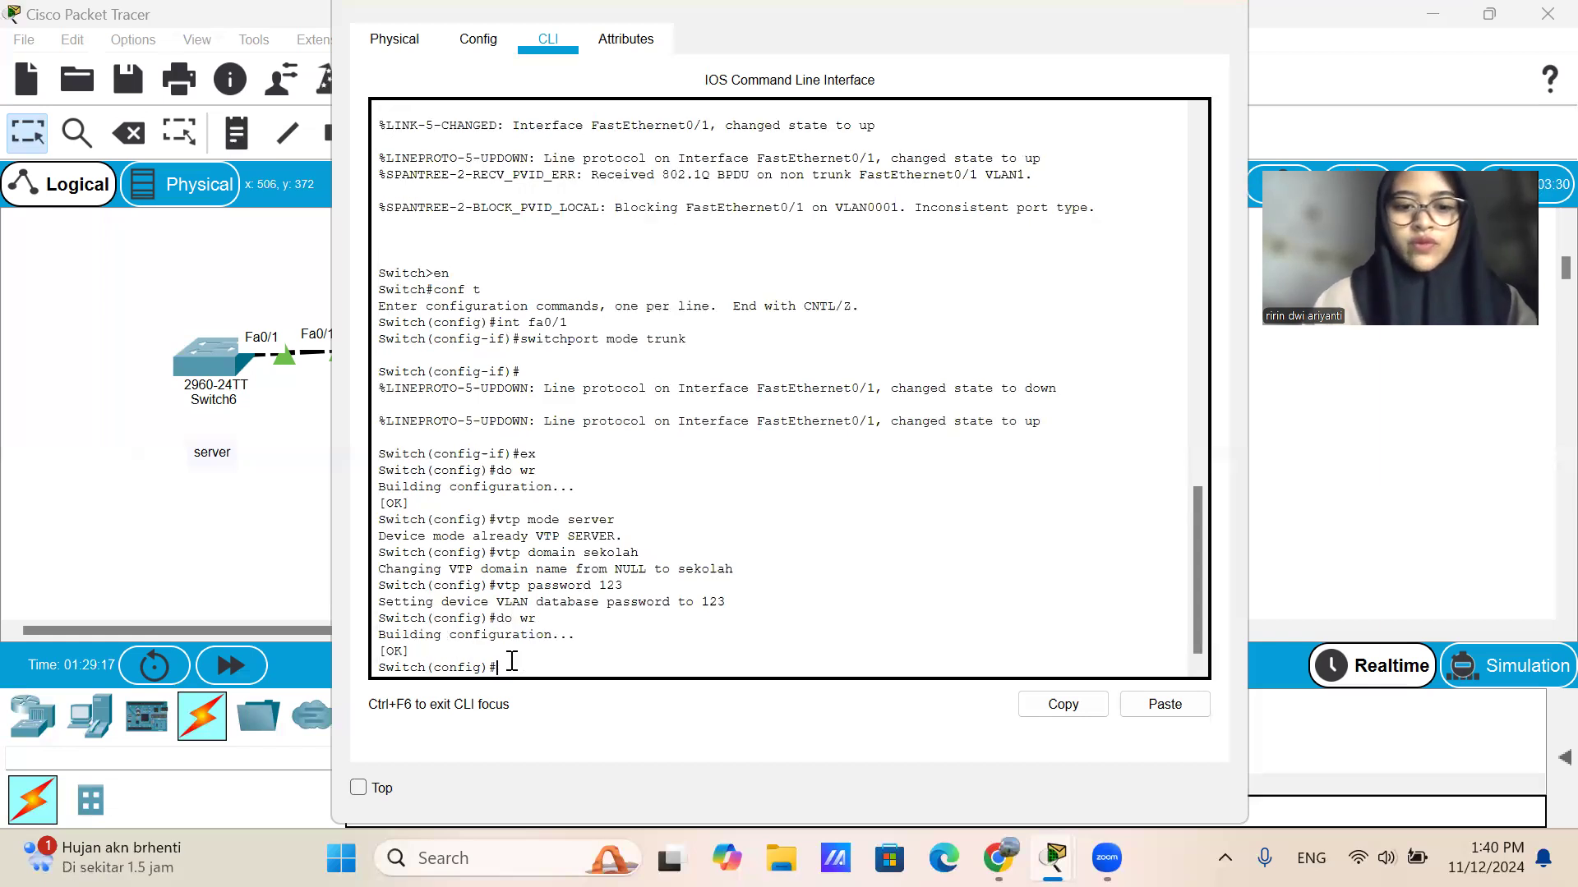
text(ex)
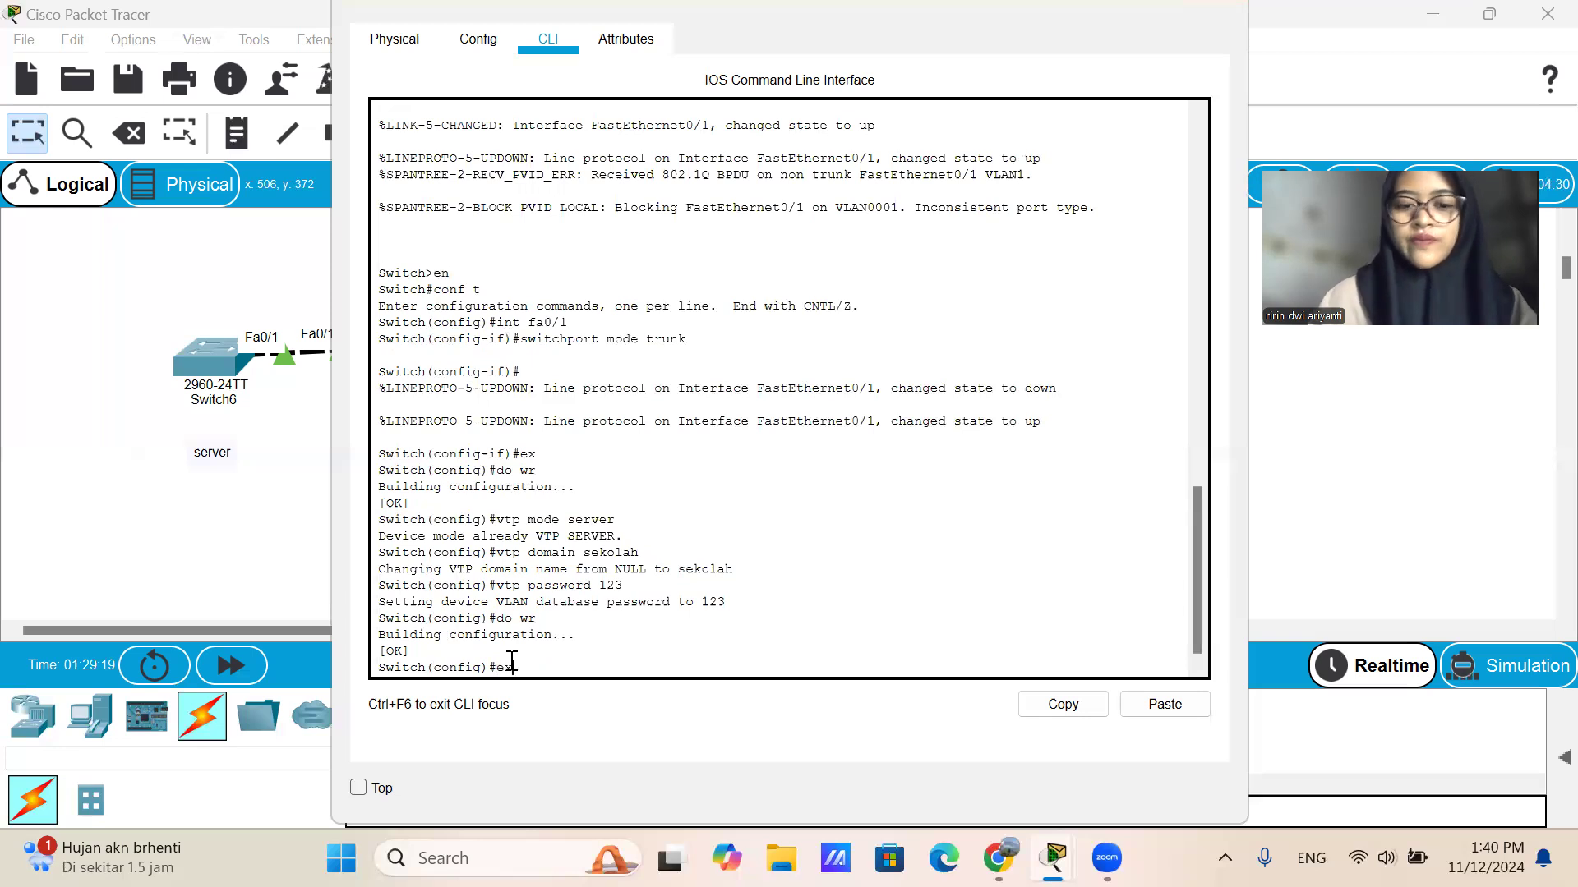
key(Return)
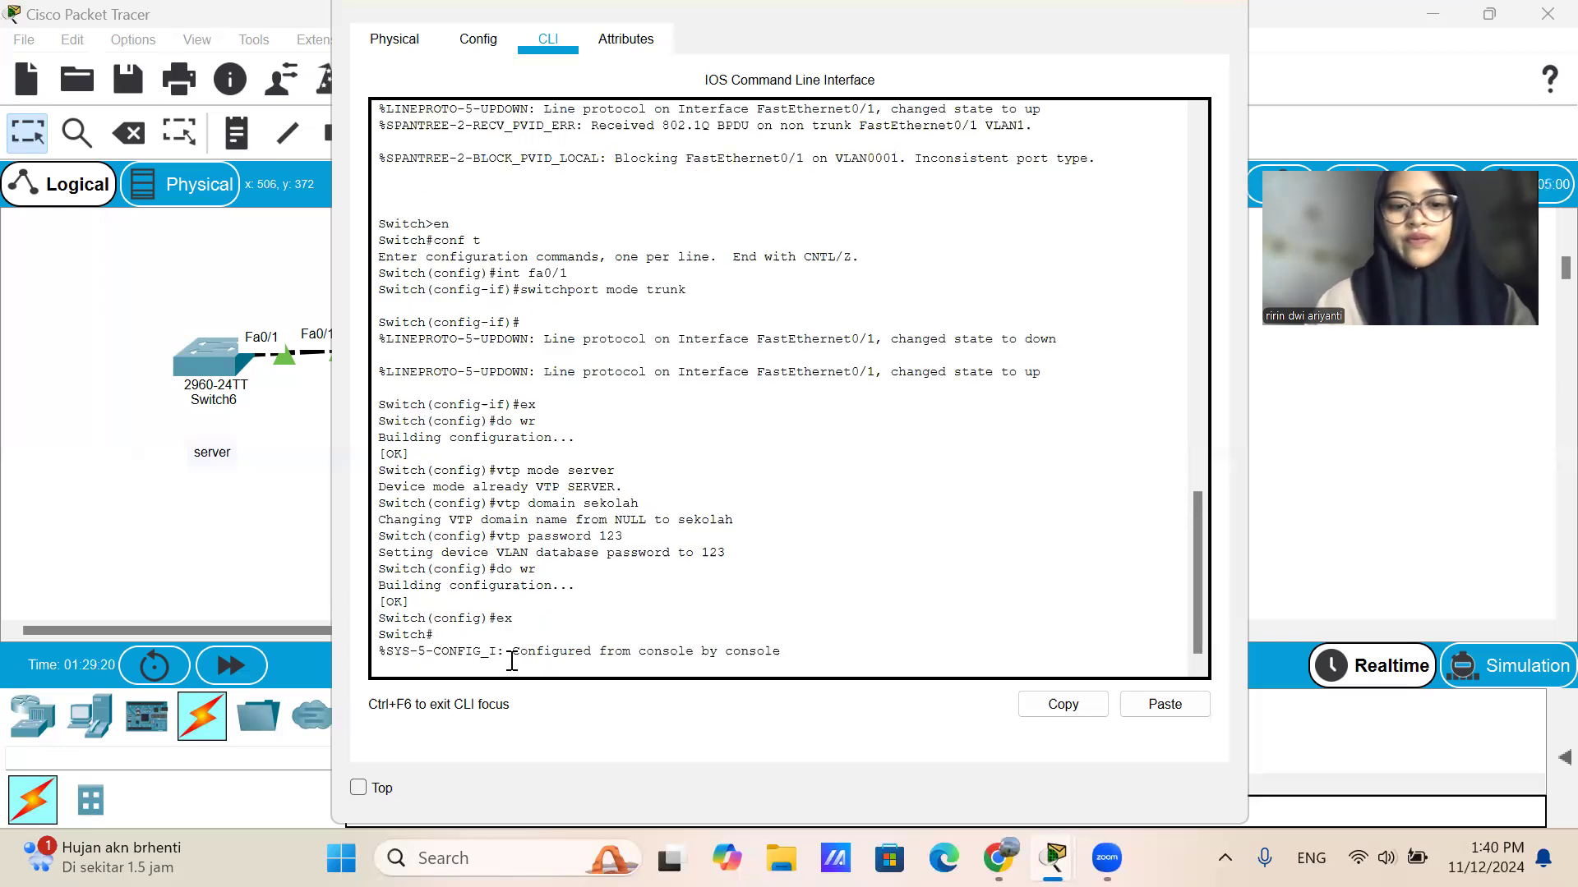
click(1216, 8)
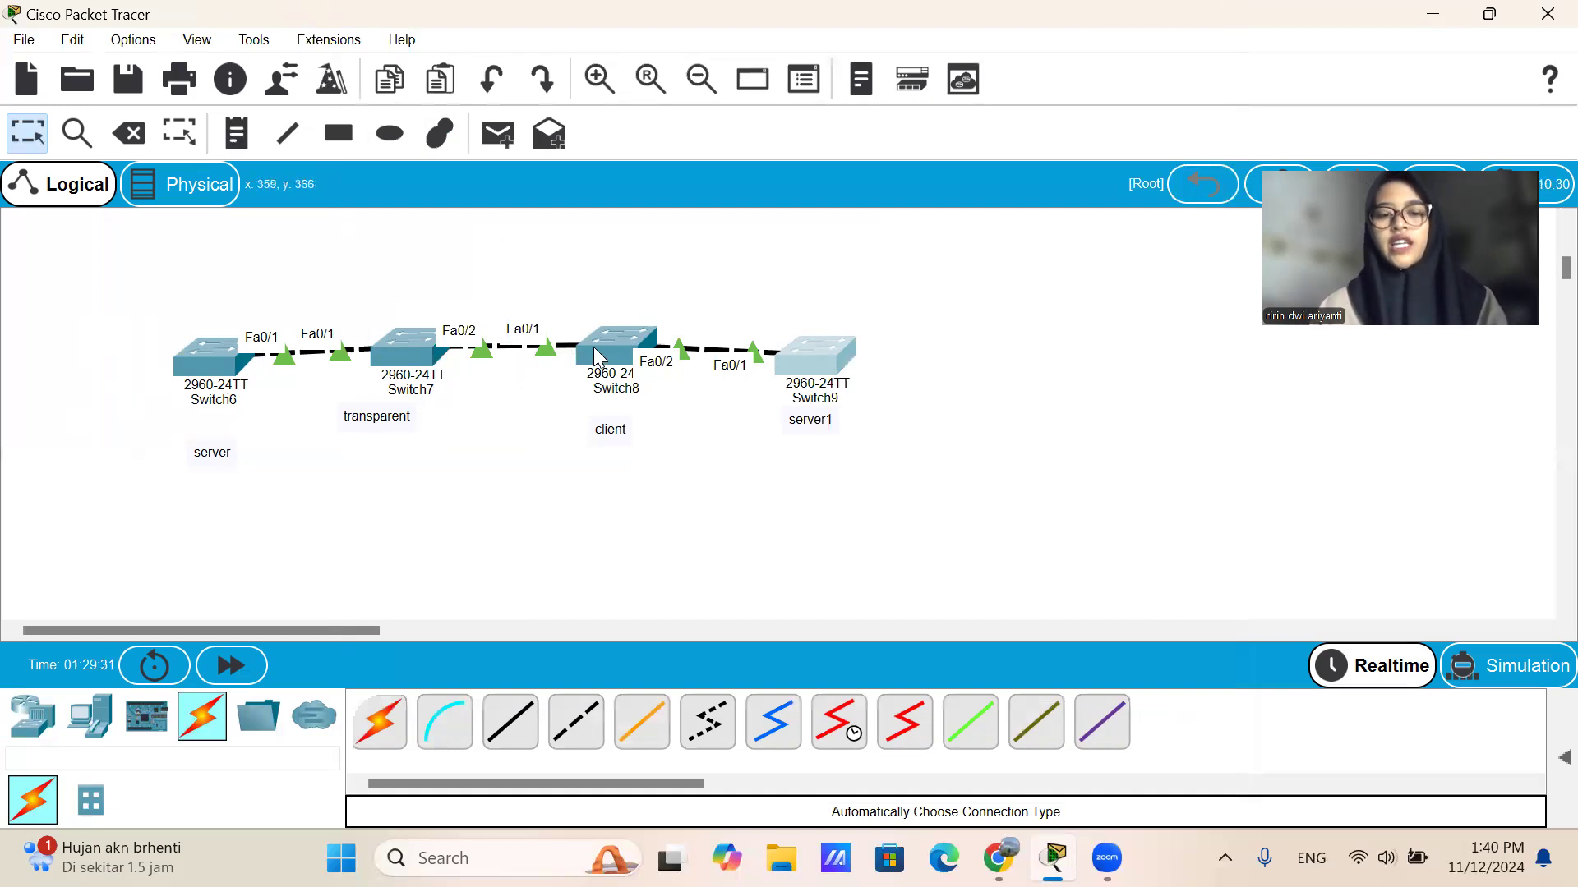
Open the command line of Switch6 and enter global configuration mode with conf t.
click(213, 360)
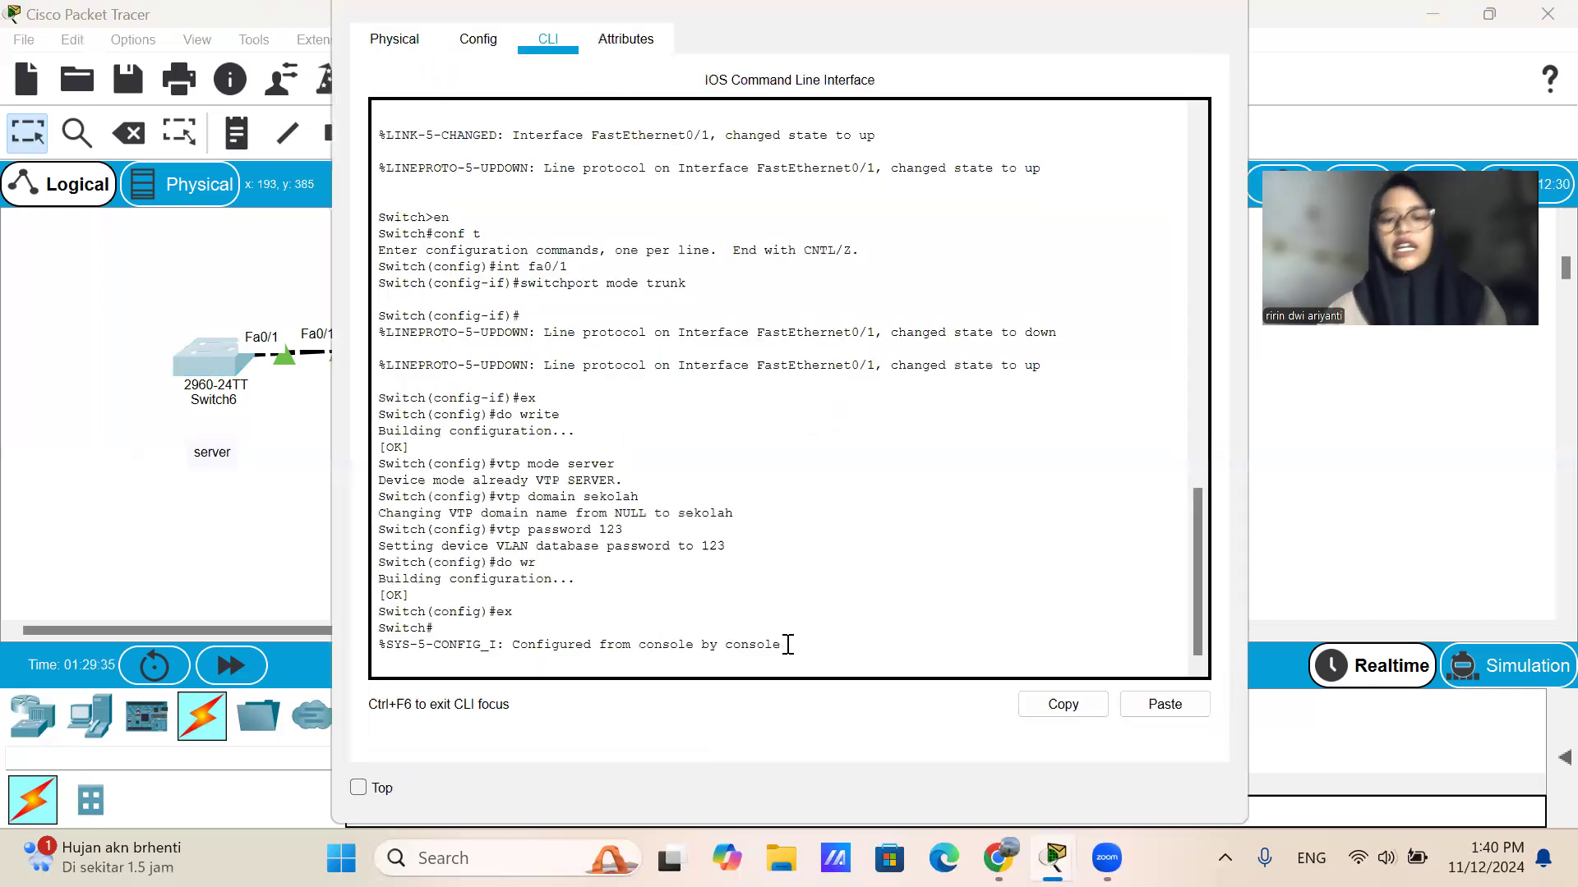
key(Return)
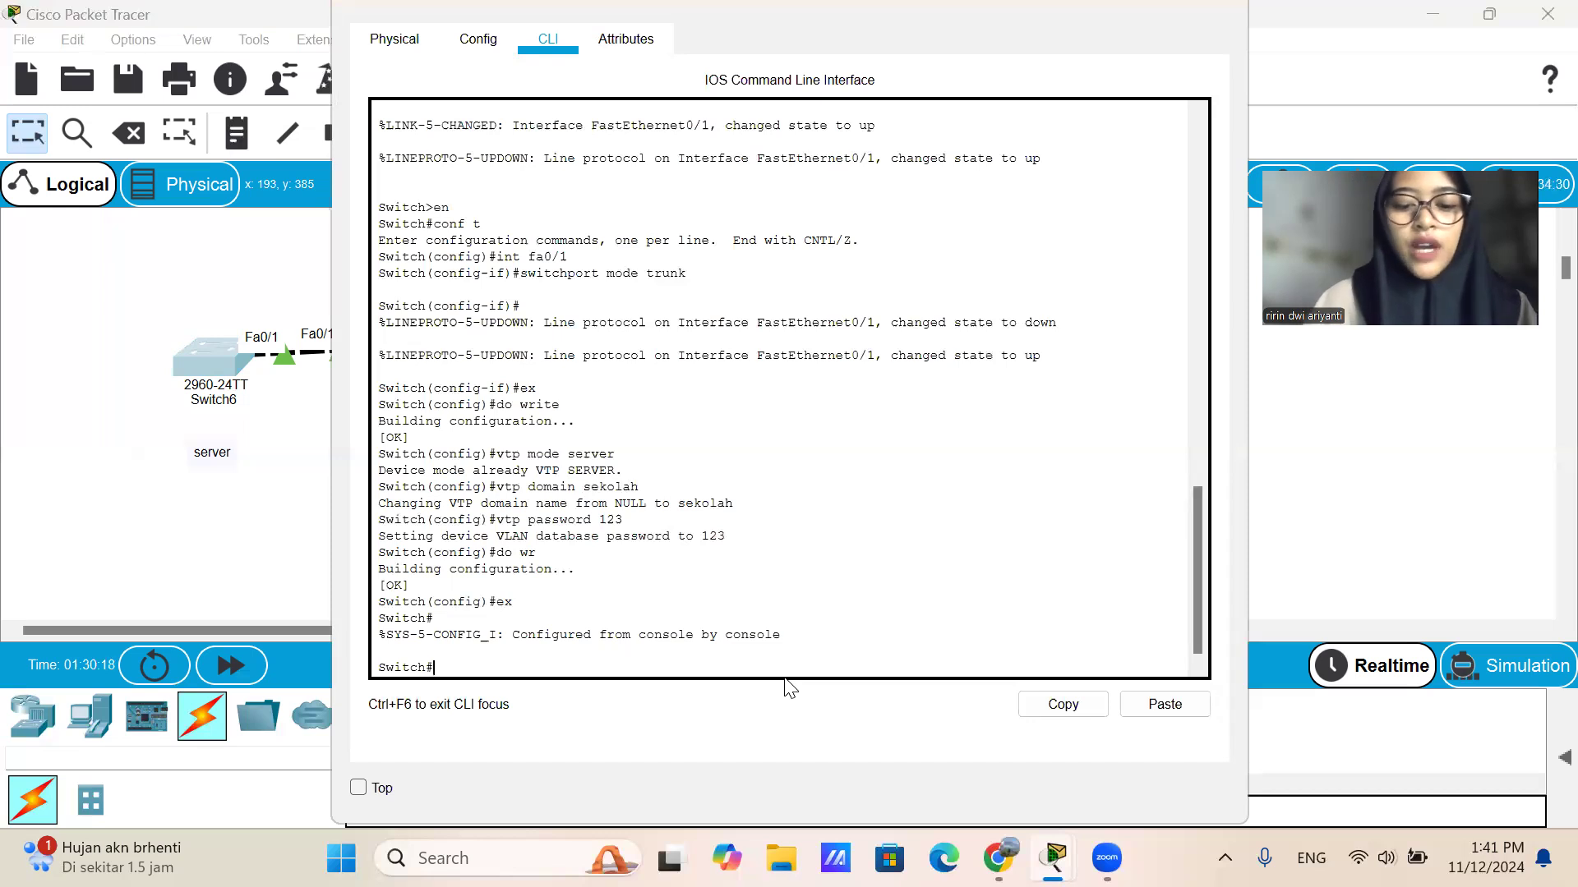
text(vlan)
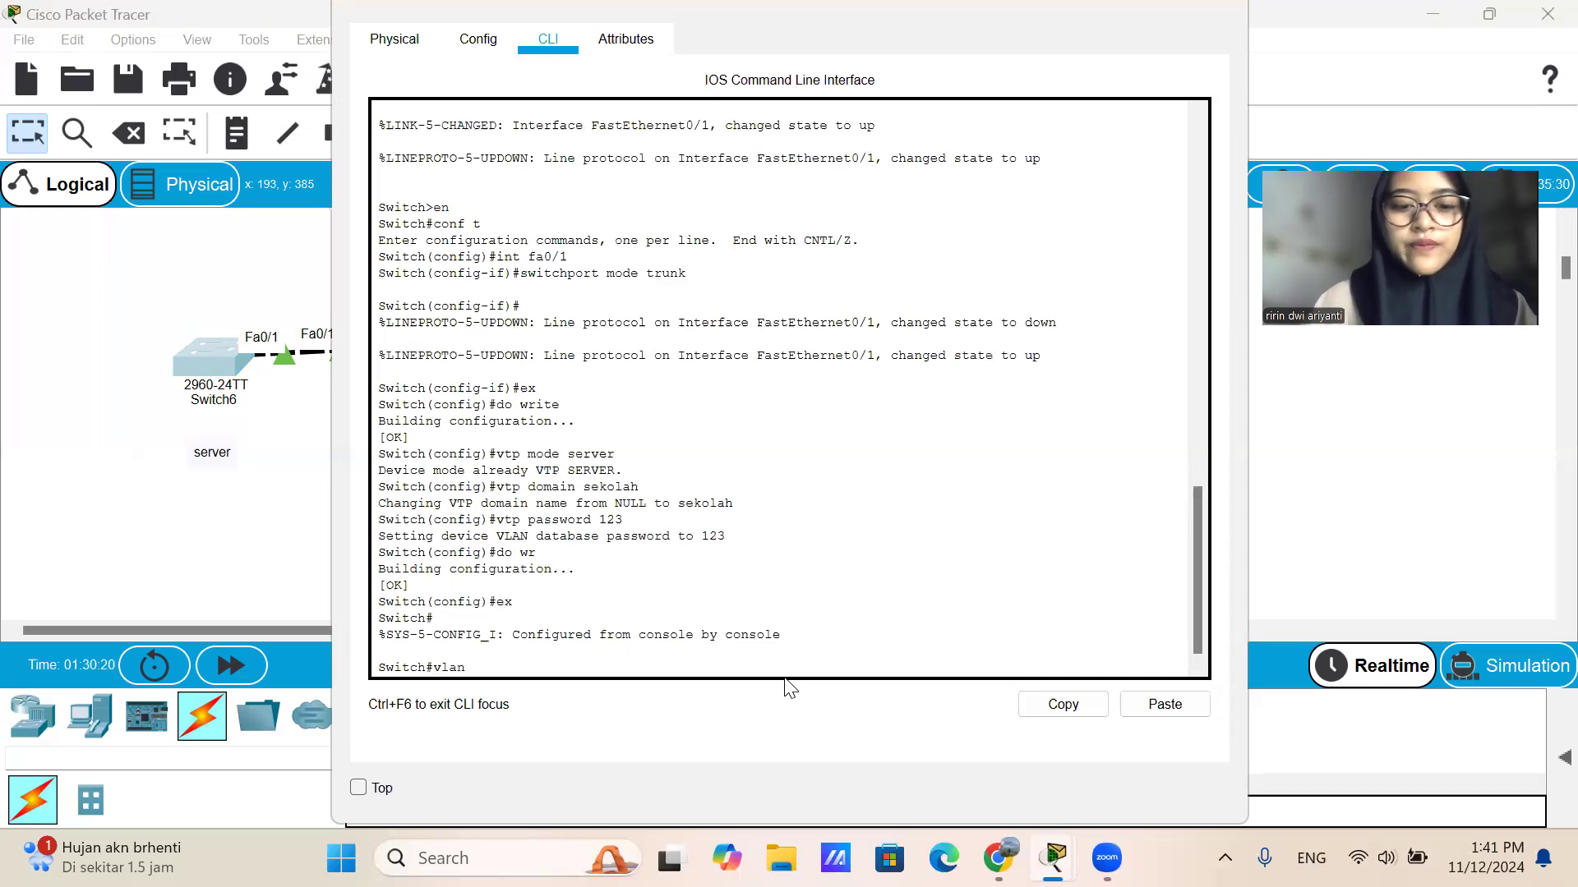
key(BackSpace)
key(BackSpace)
key(BackSpace)
key(BackSpace)
key(BackSpace)
text(so)
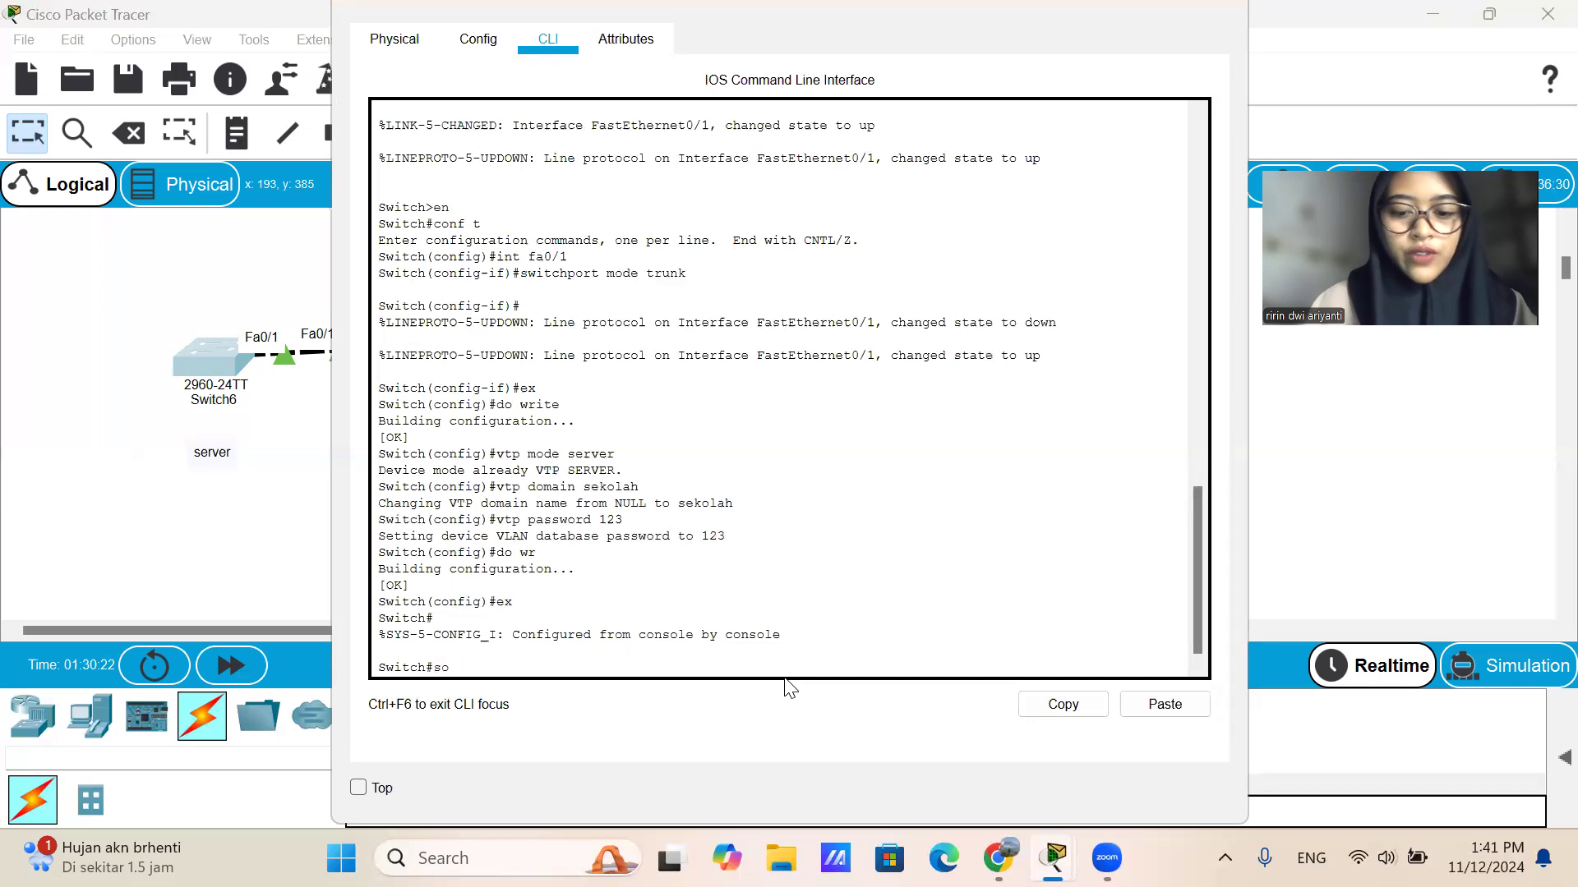
text(nf t)
key(Return)
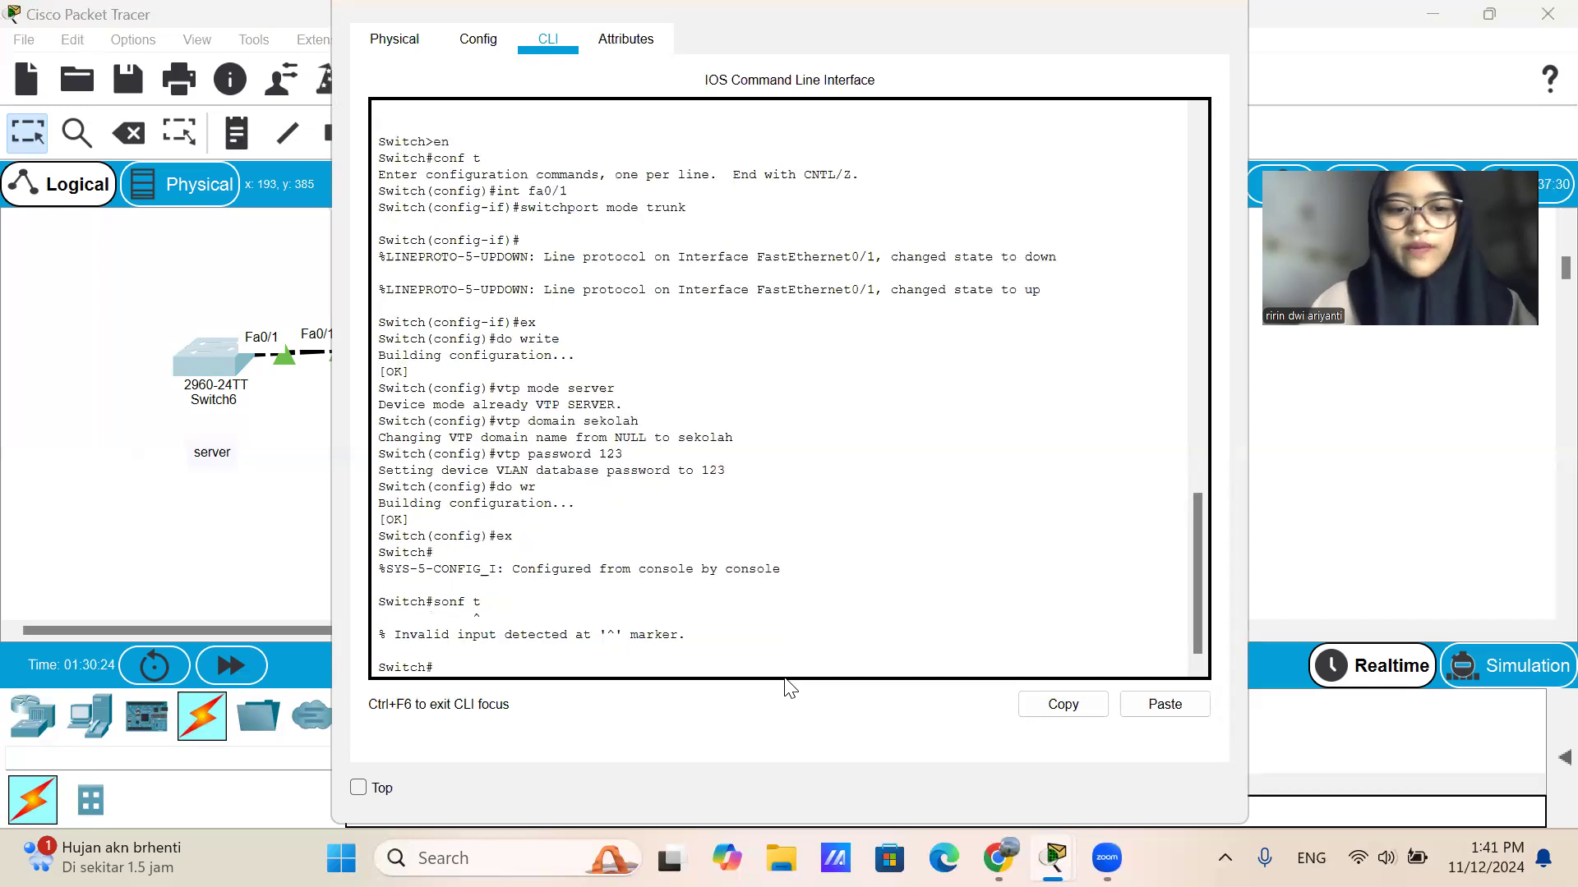
text(conf t)
key(Return)
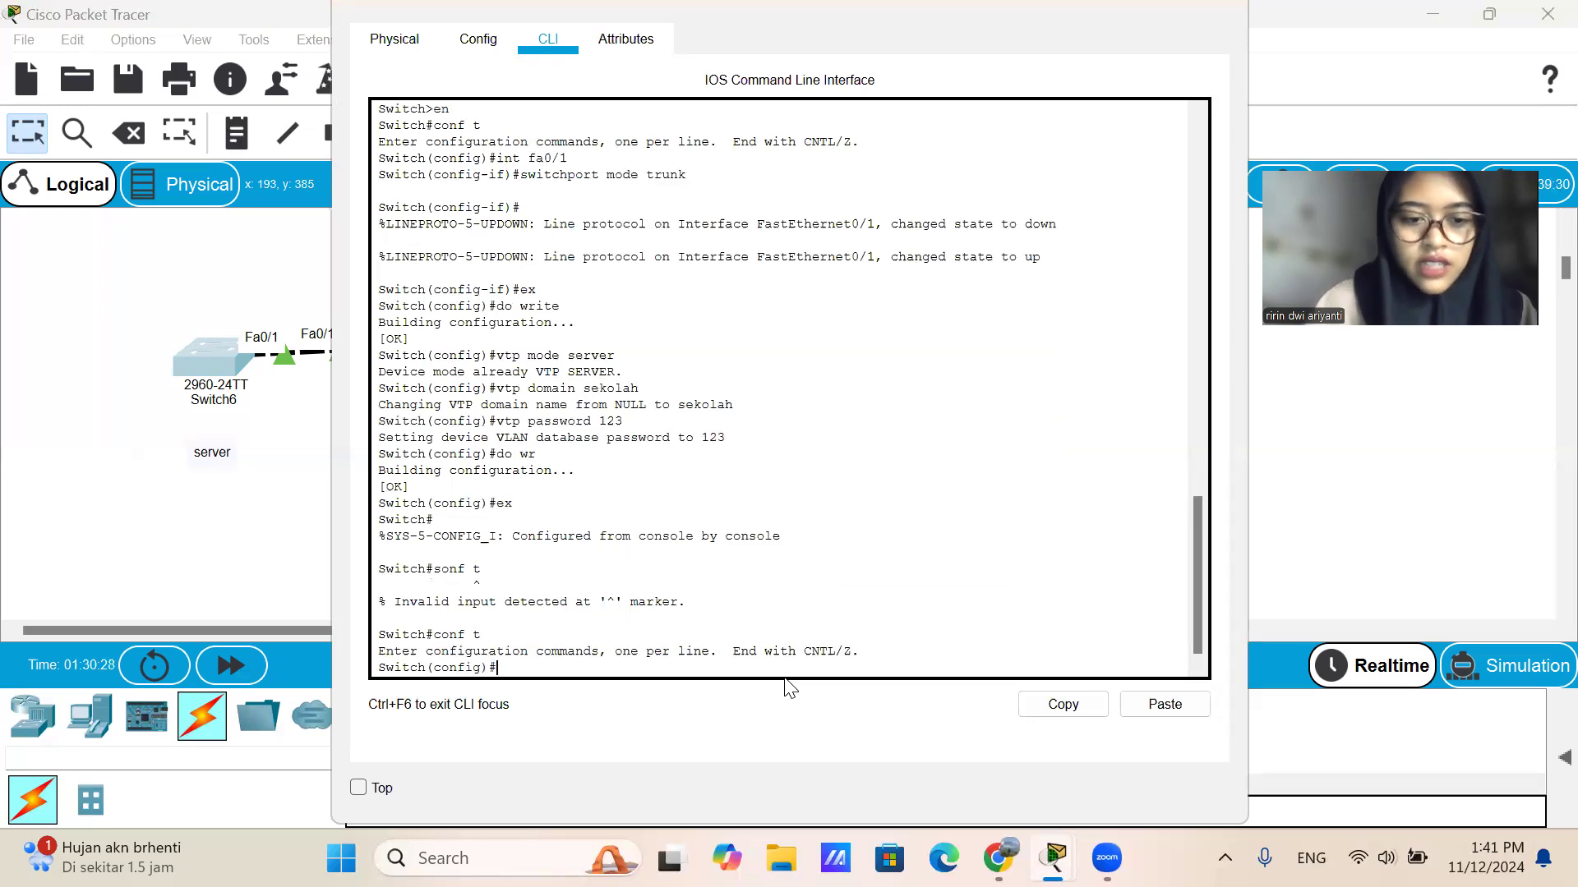
Create VLAN 2 on Switch6 and name it A.
text(vlan 2)
key(Return)
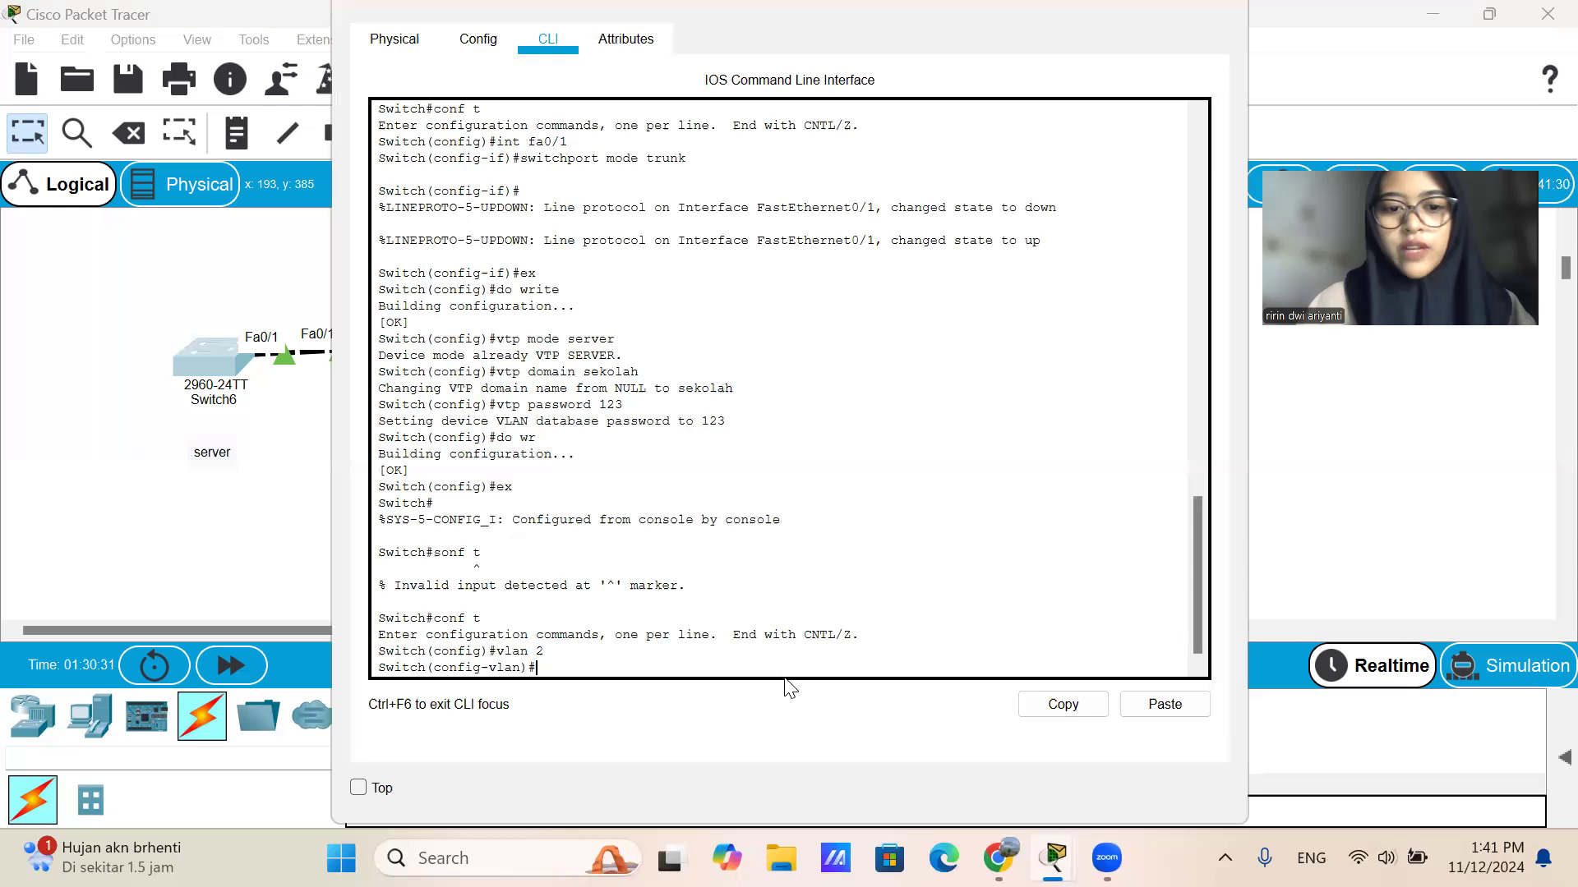
text(name A)
key(Return)
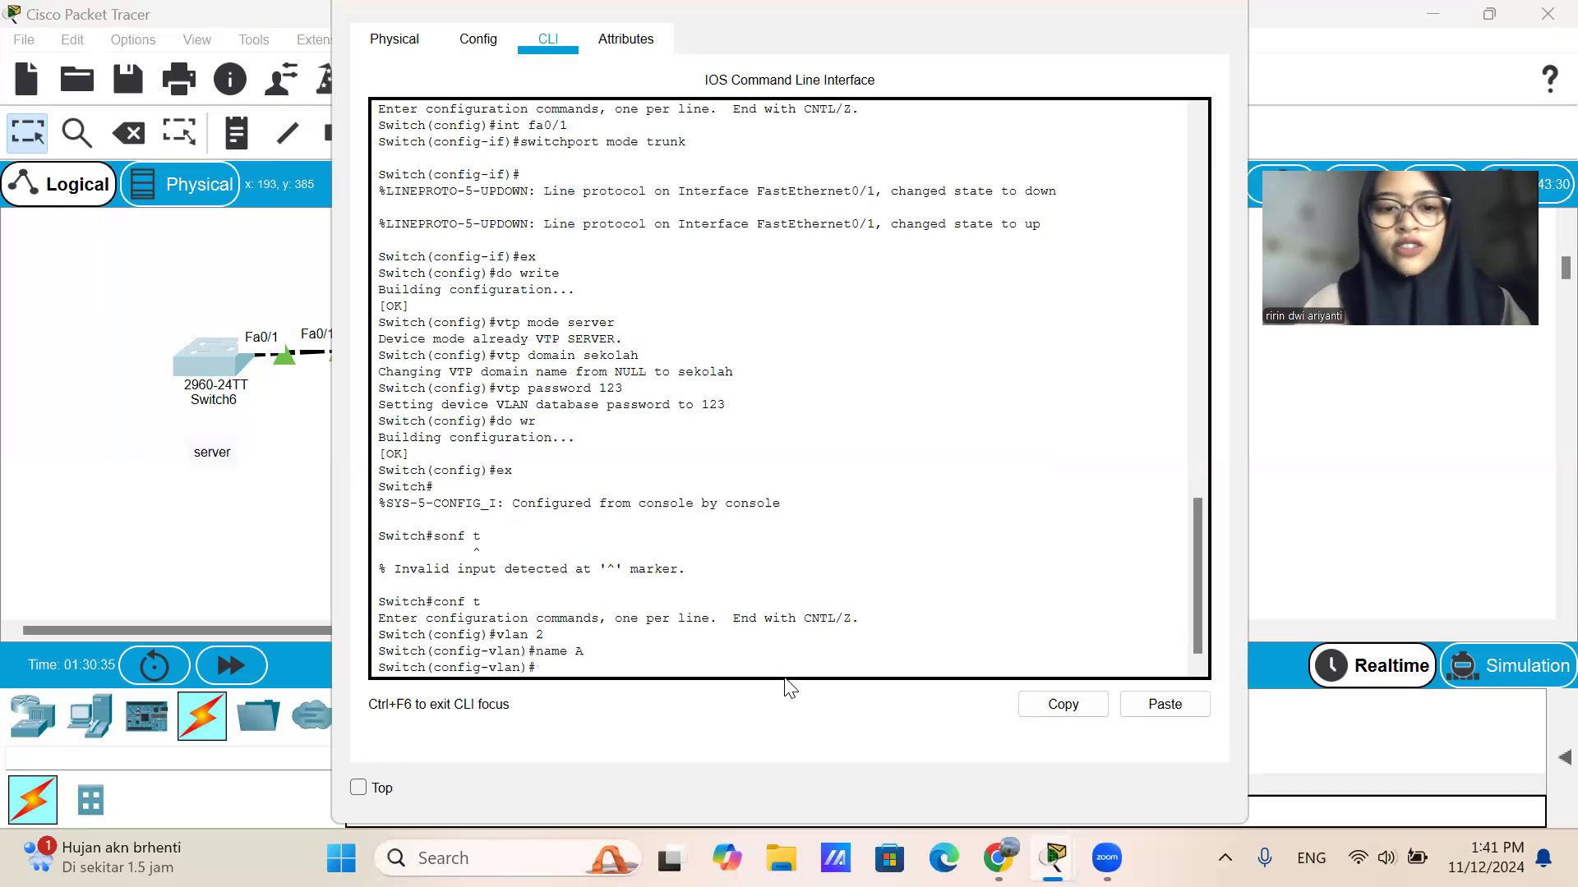
Create VLAN 3 on Switch6 and name it B.
key(Up)
key(Up)
key(BackSpace)
text(3)
key(Return)
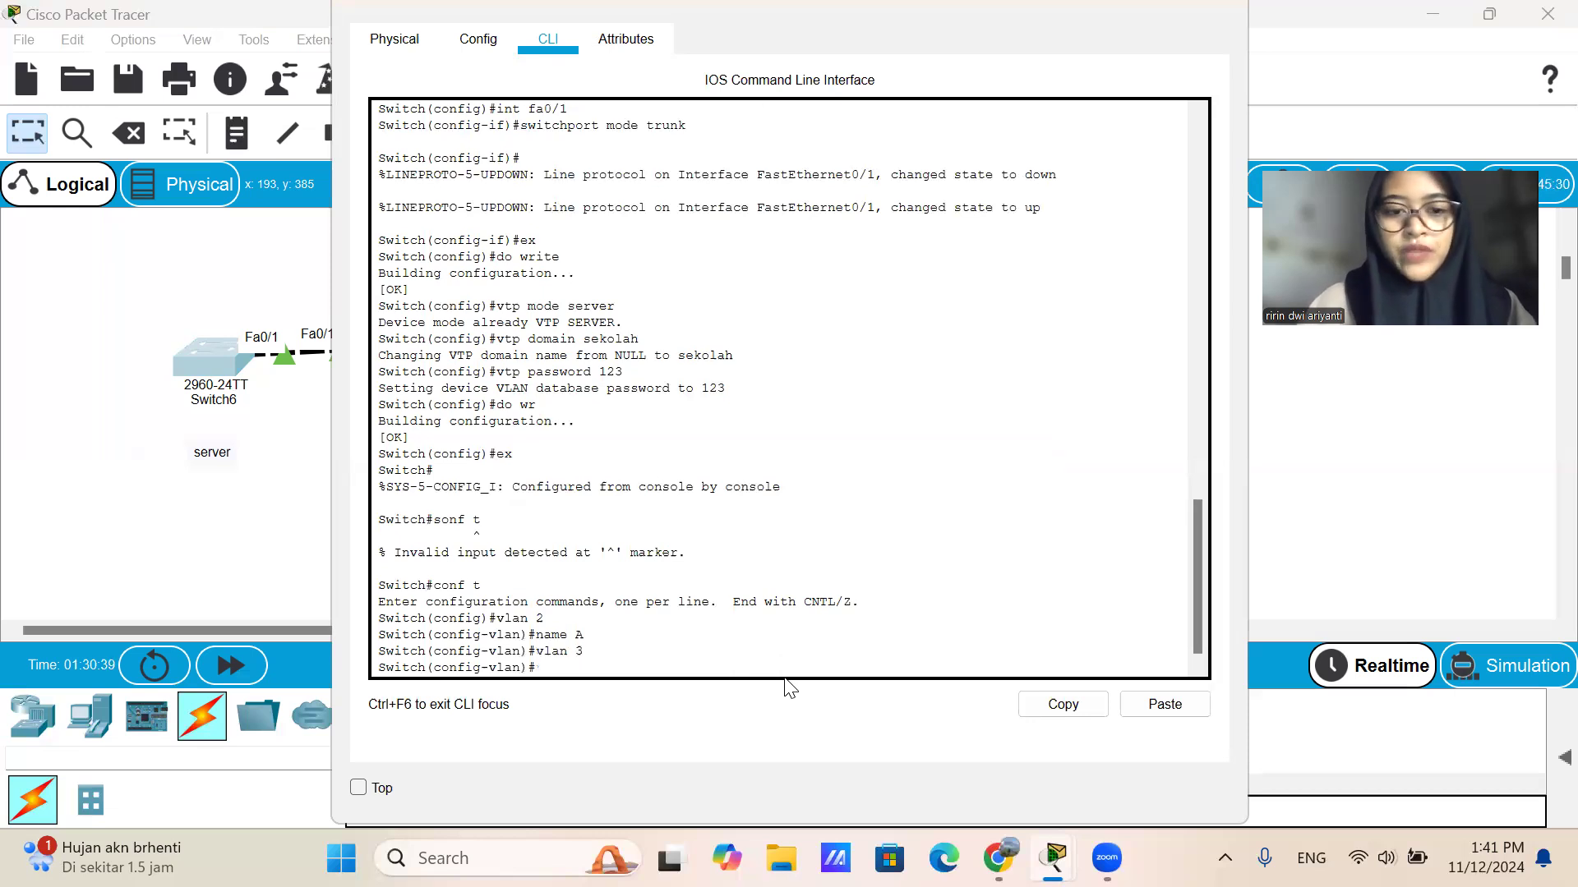
key(Up)
key(Up)
key(BackSpace)
text(B)
key(Return)
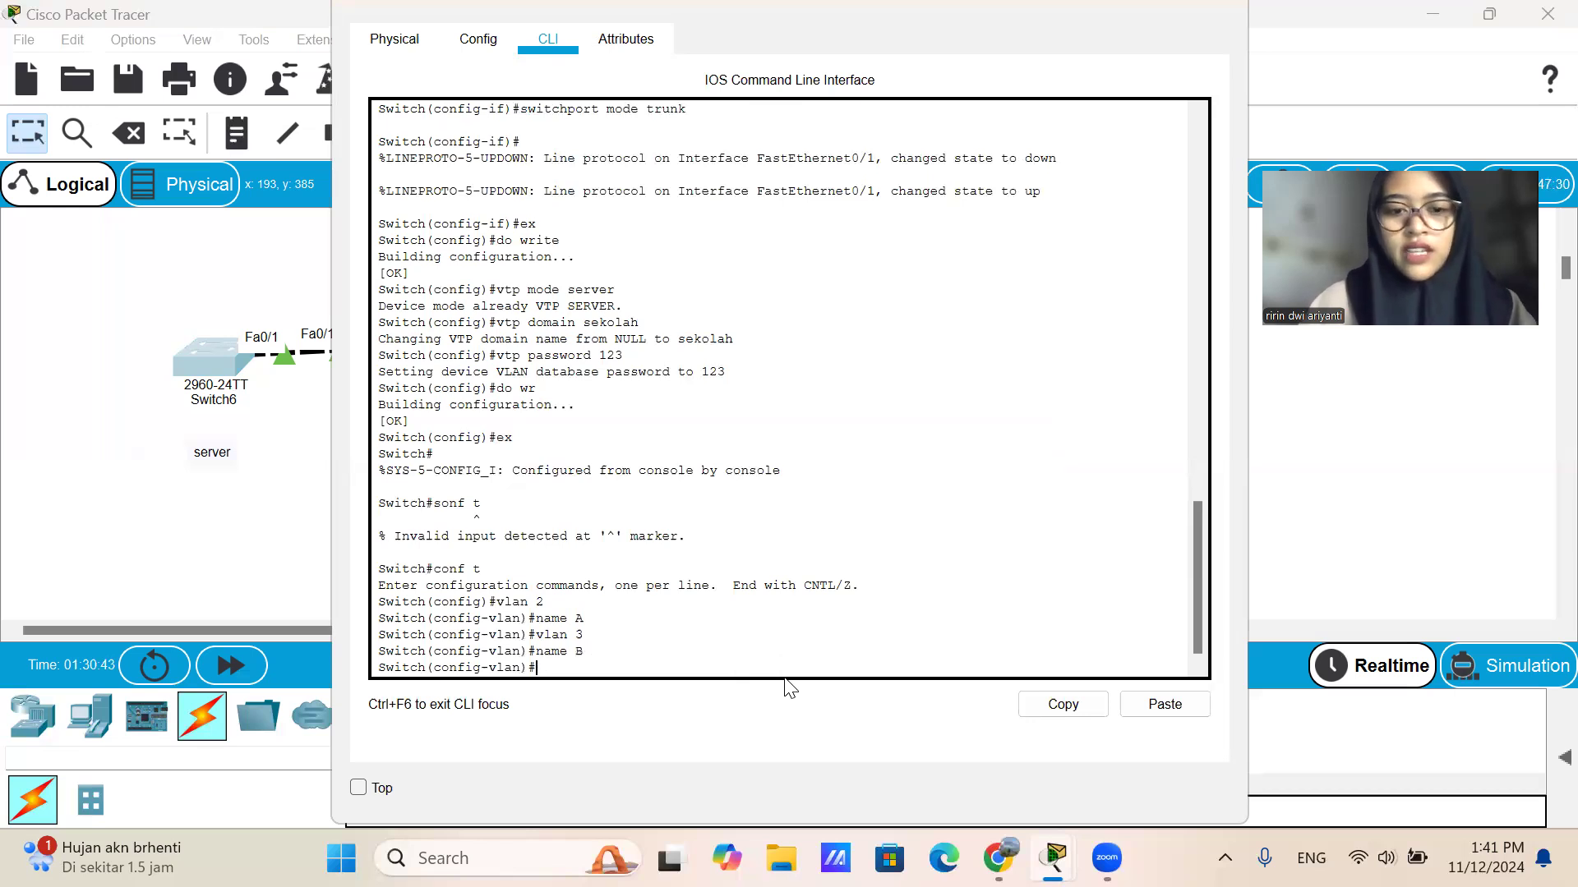
Create VLAN 4 on Switch6, name it C and exit VLAN configuration mode.
key(Up)
key(Up)
key(BackSpace)
text(4)
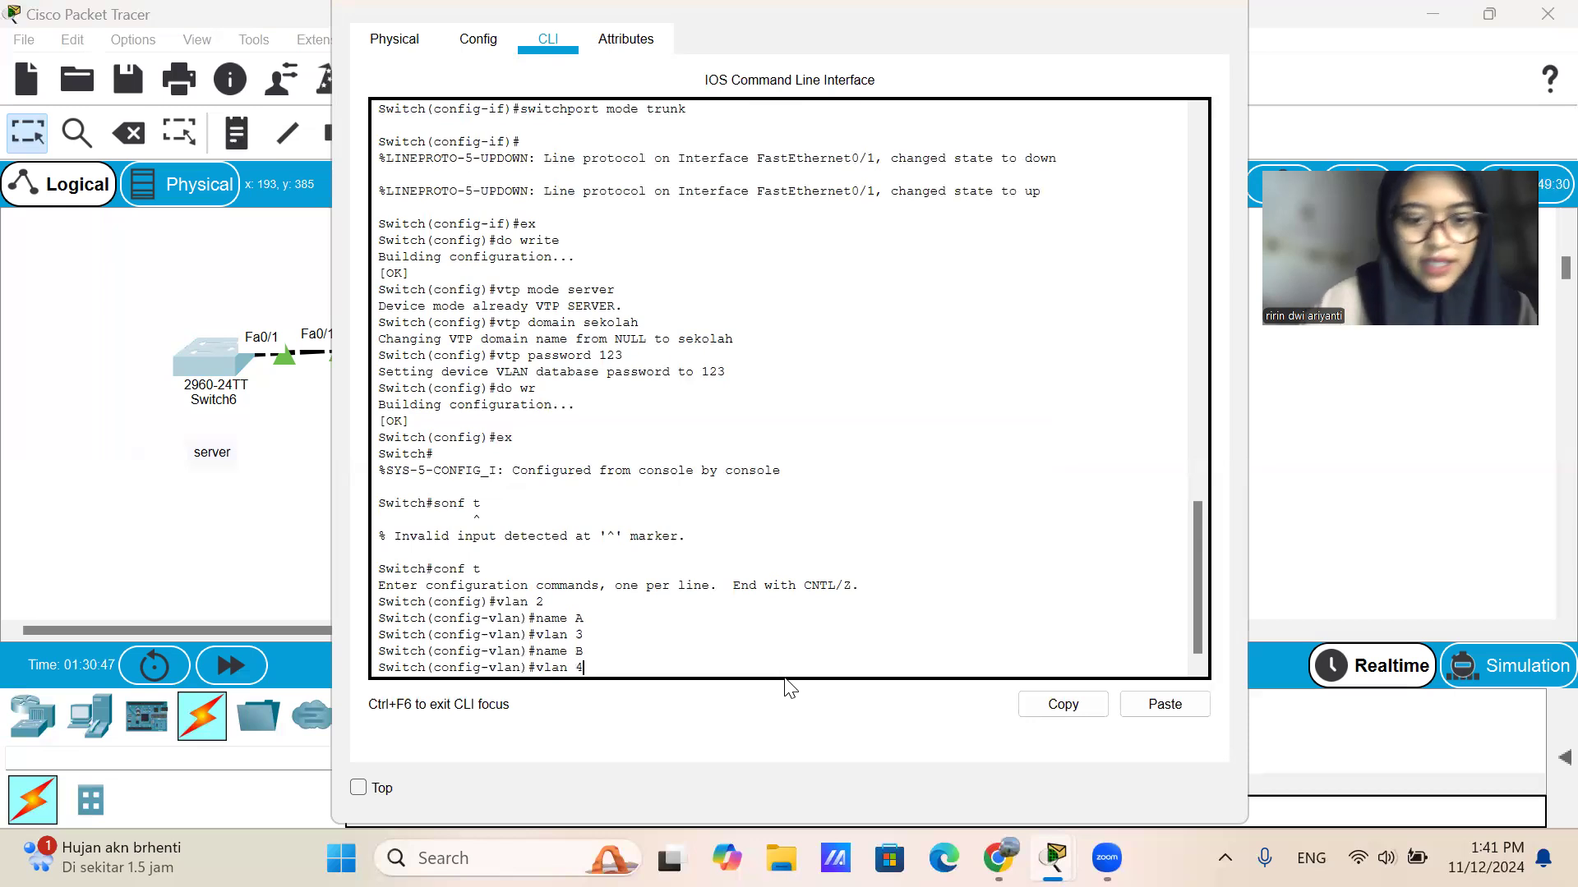
key(Return)
key(Up)
key(Up)
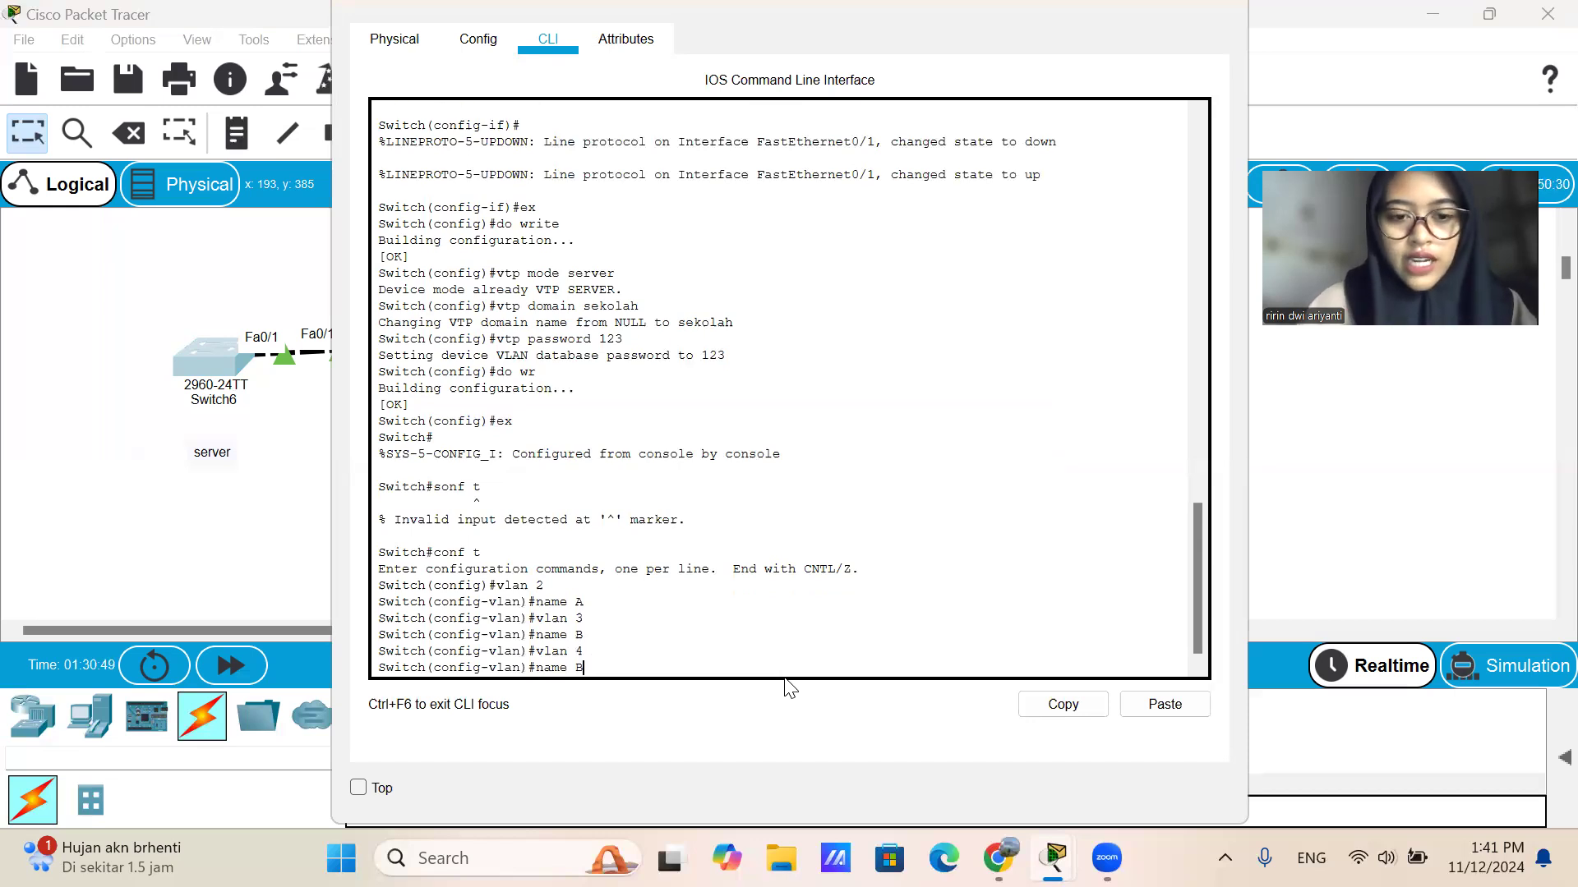
key(BackSpace)
text(C)
key(Return)
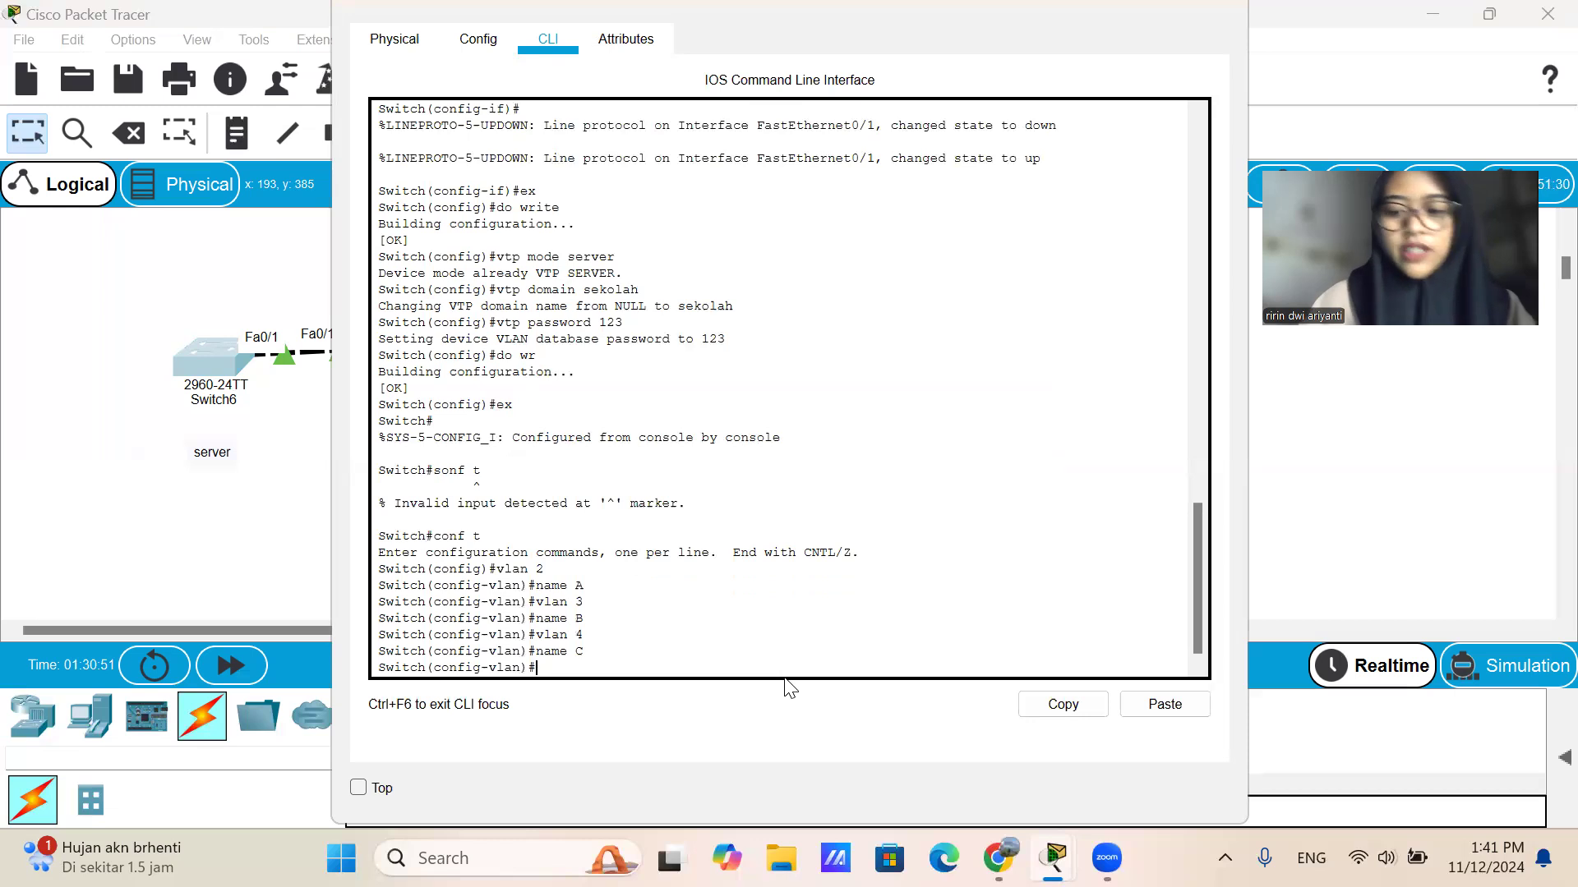
text(ex)
key(Return)
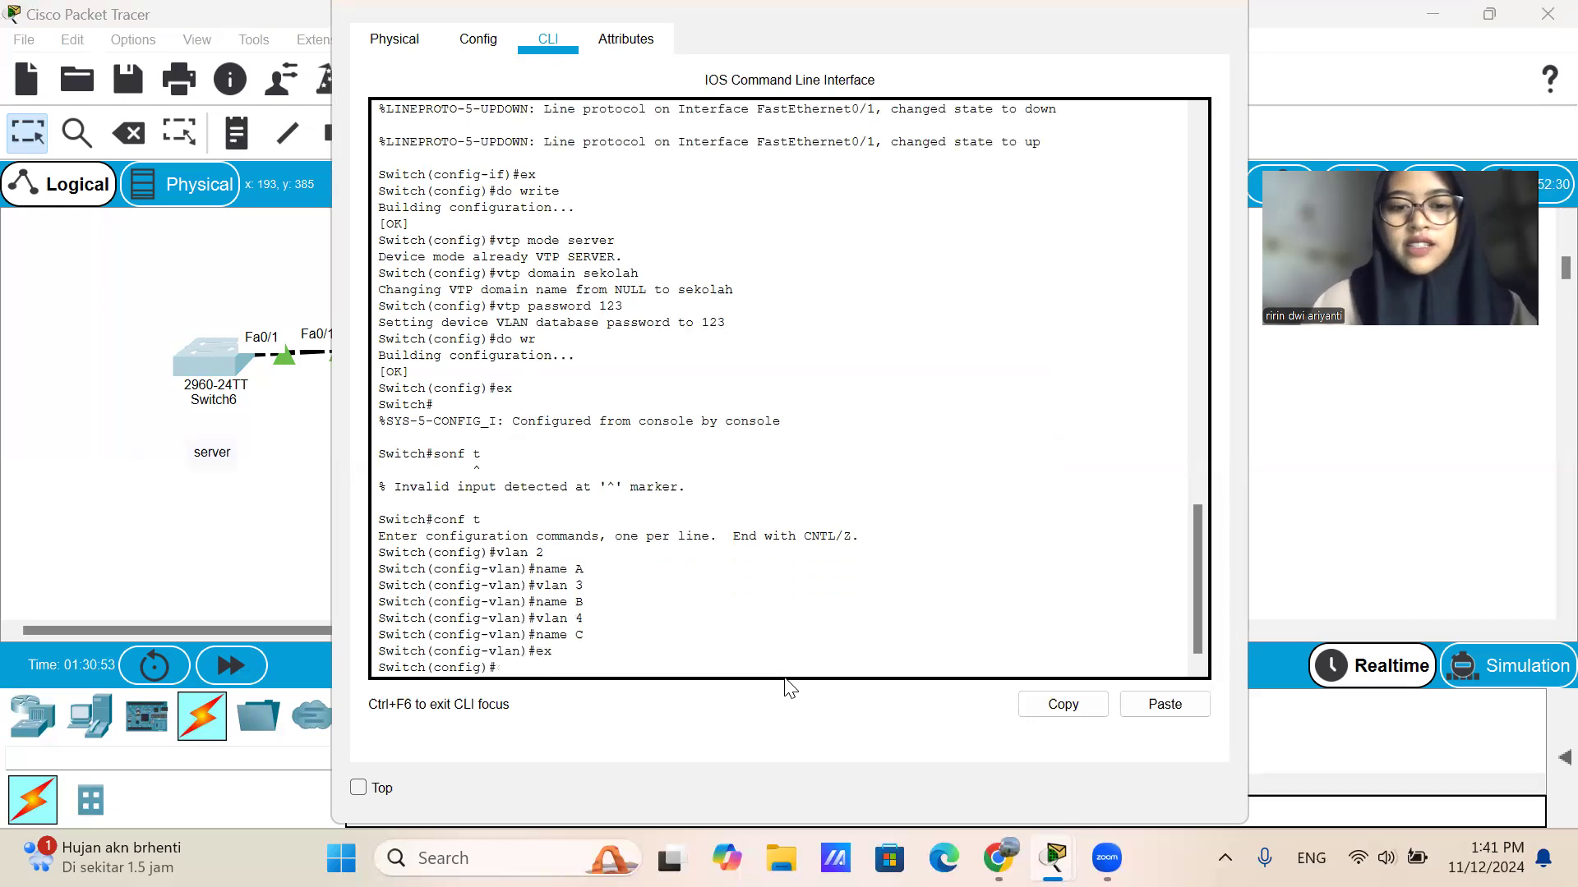
Display the VLAN list of Switch6 with do sh vlan brief and close its window.
text(do)
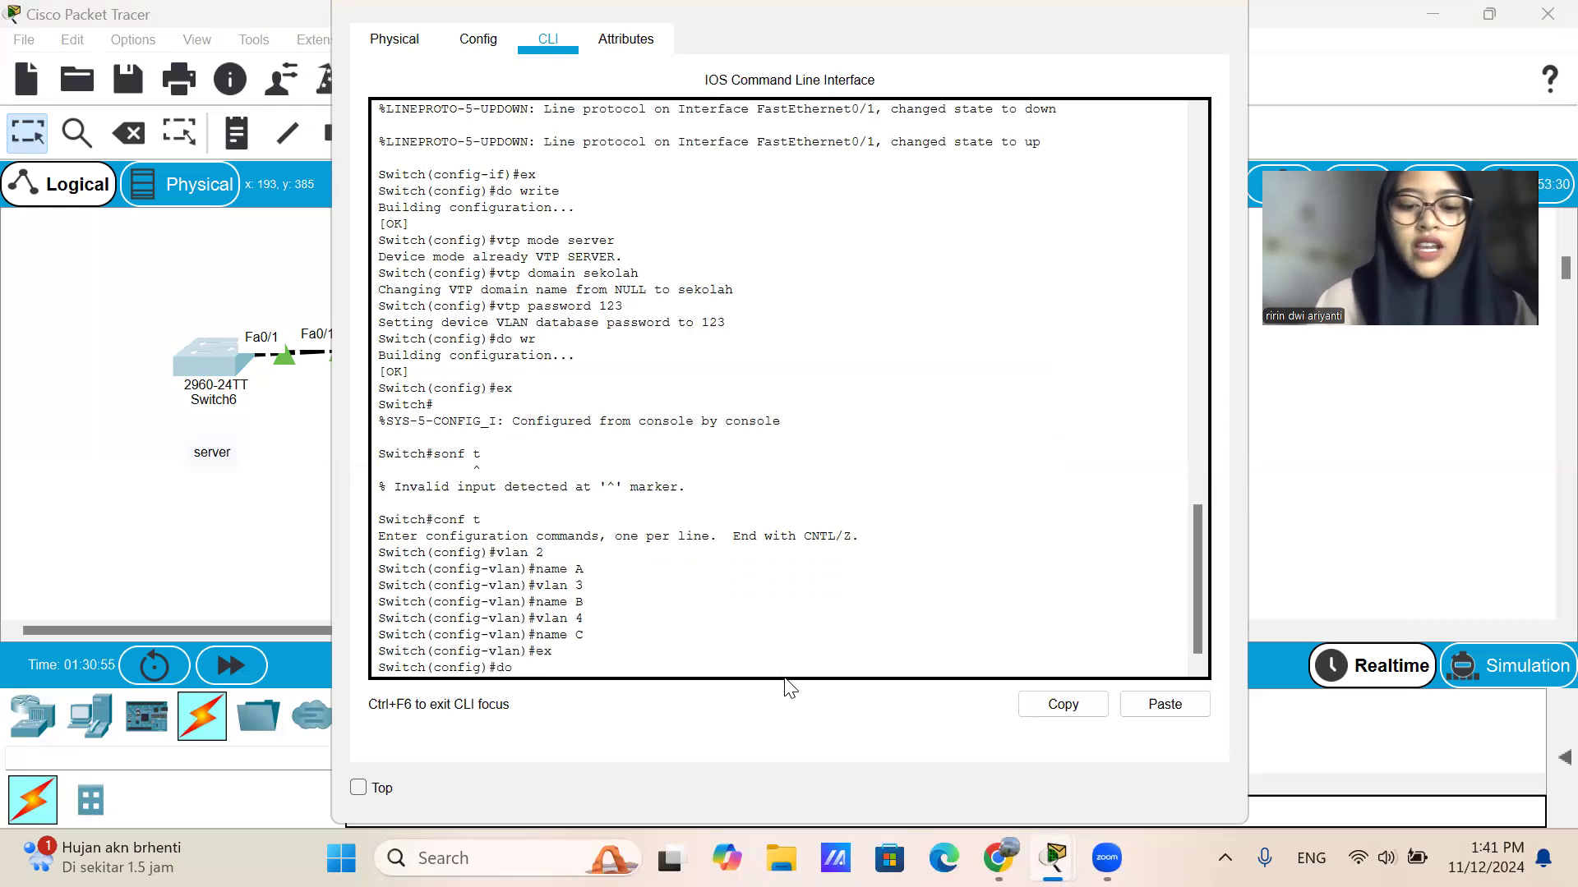
text( sh vlan brief)
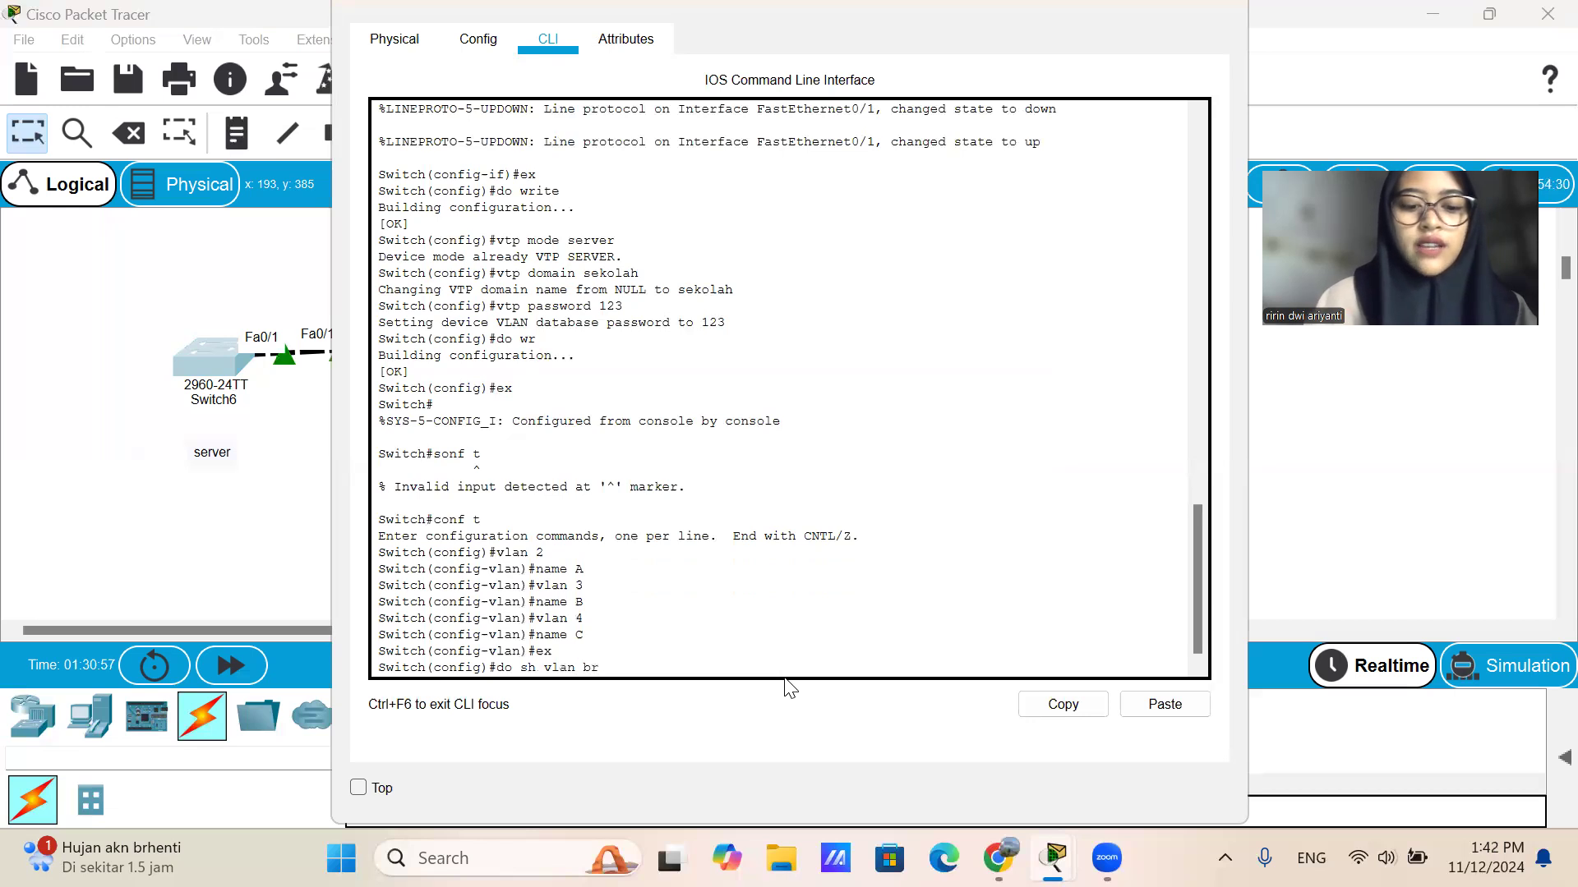
key(Return)
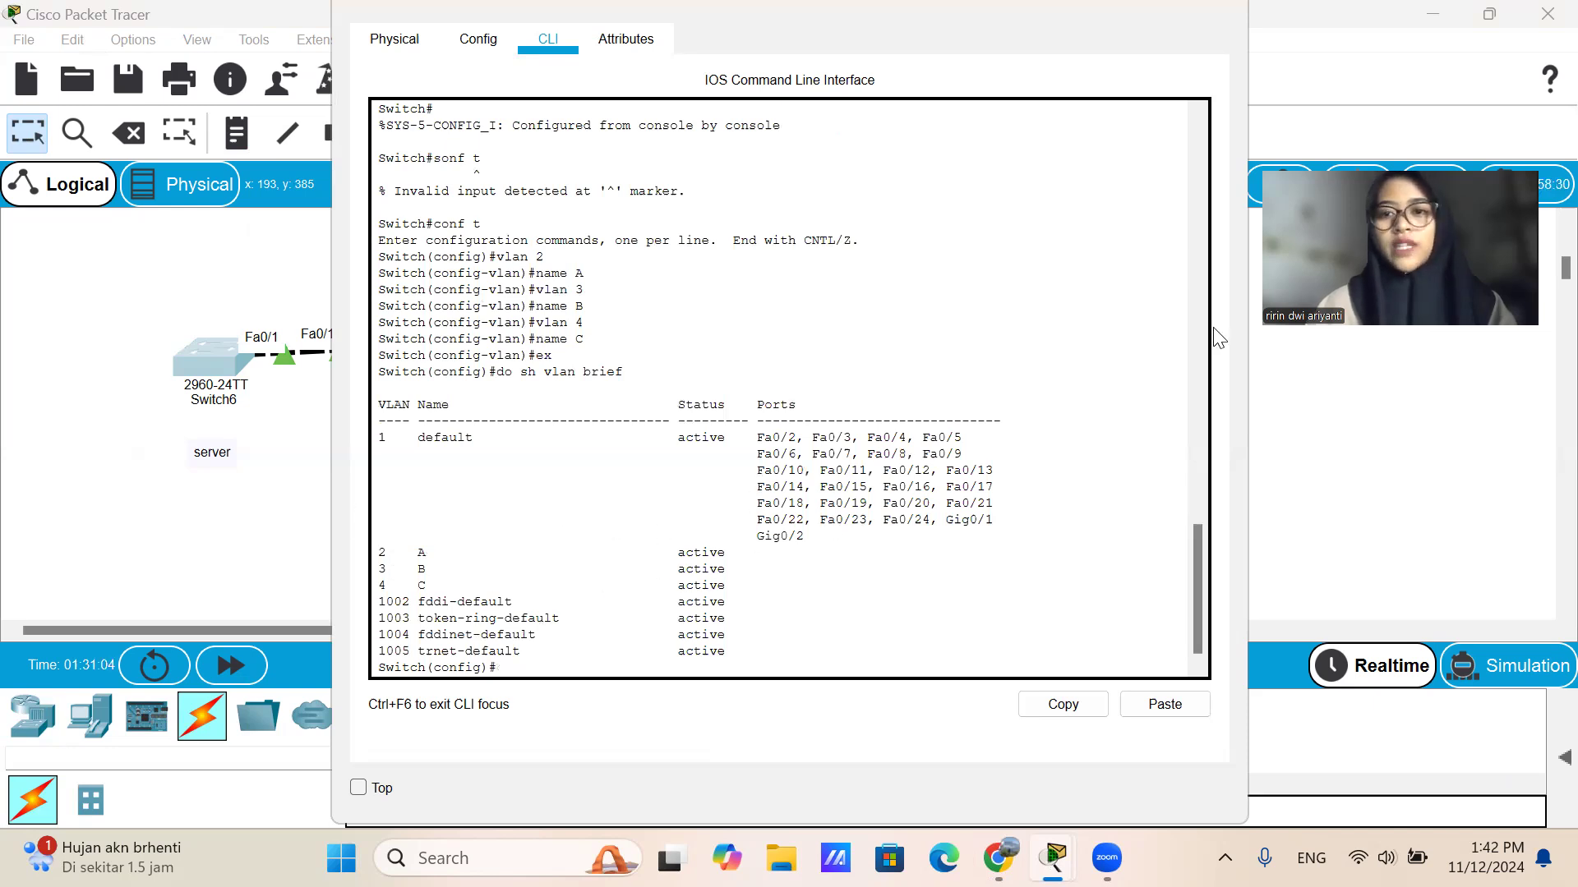
click(1221, 9)
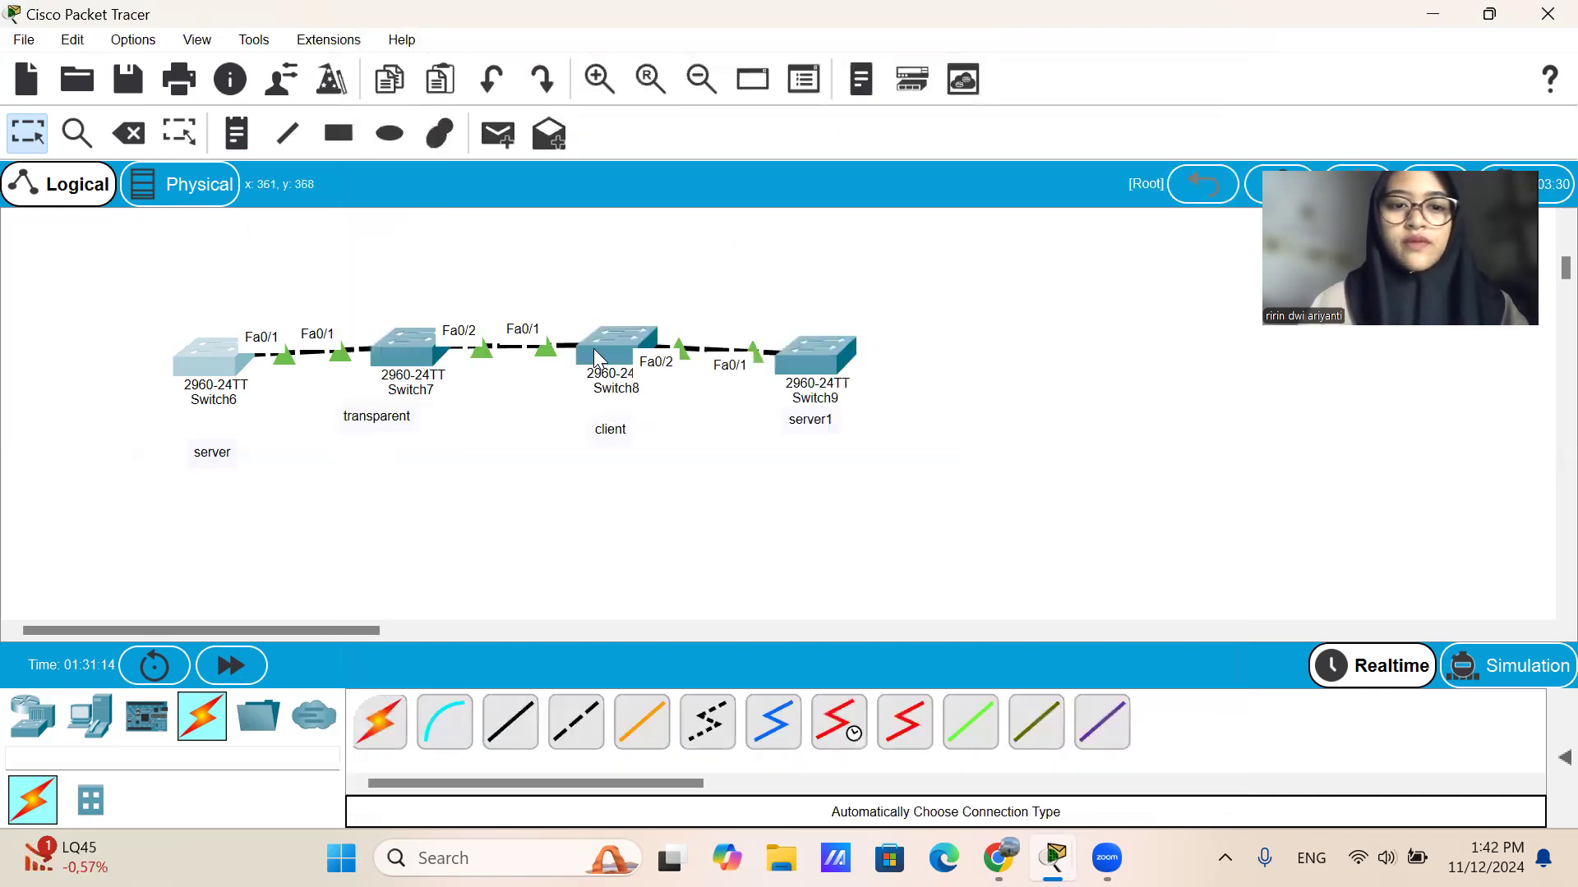
Check on client Switch8 whether VLANs 2 to 4 were received using do sh vlan brief, and close its window.
click(621, 340)
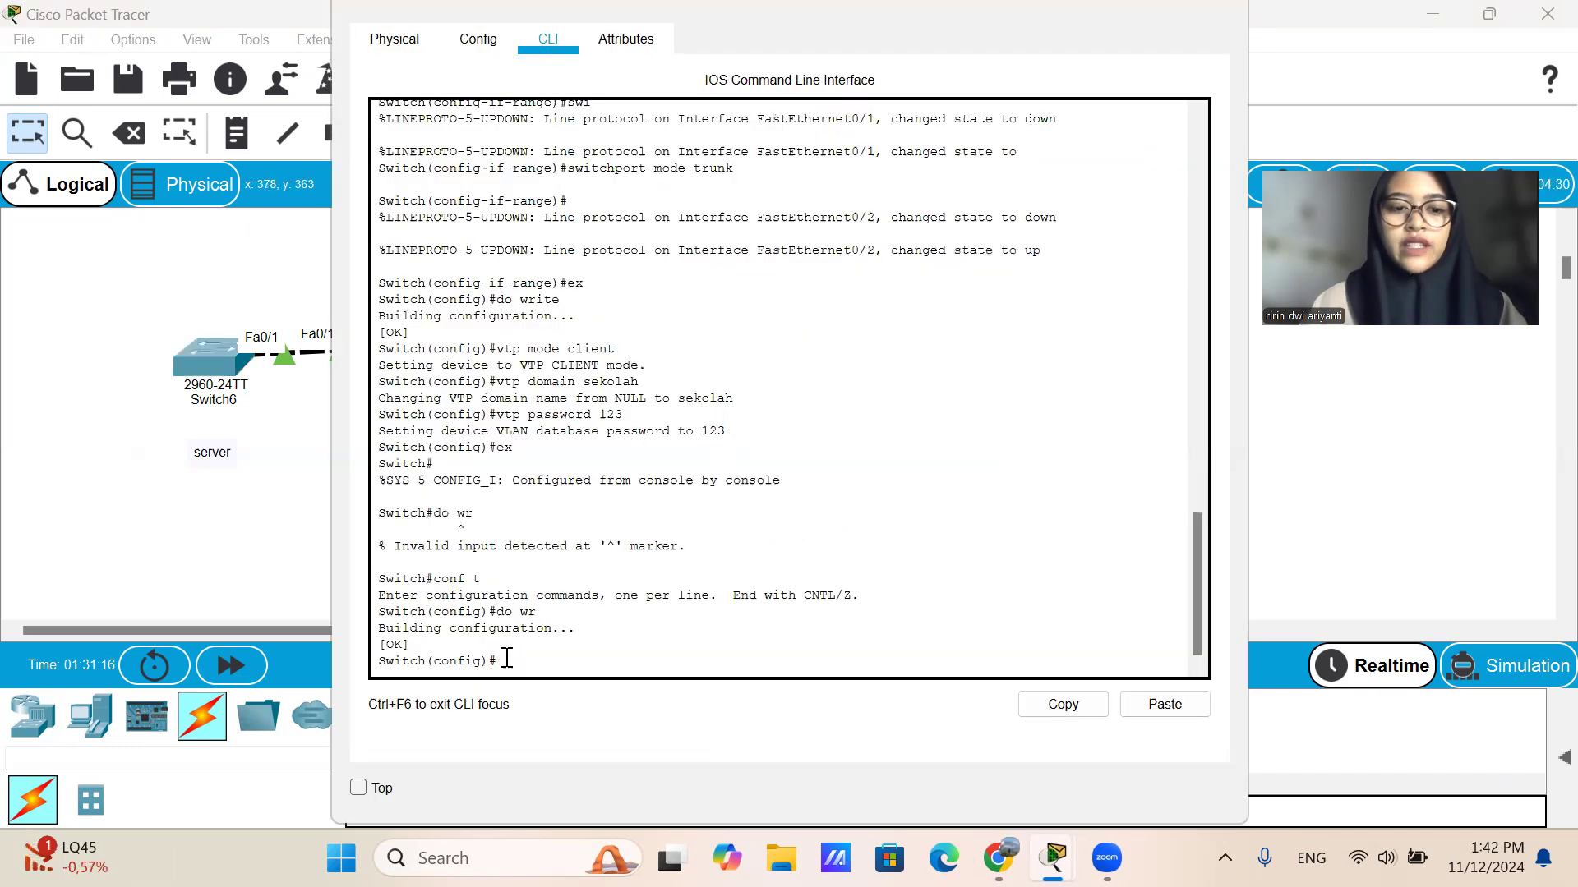
text(do )
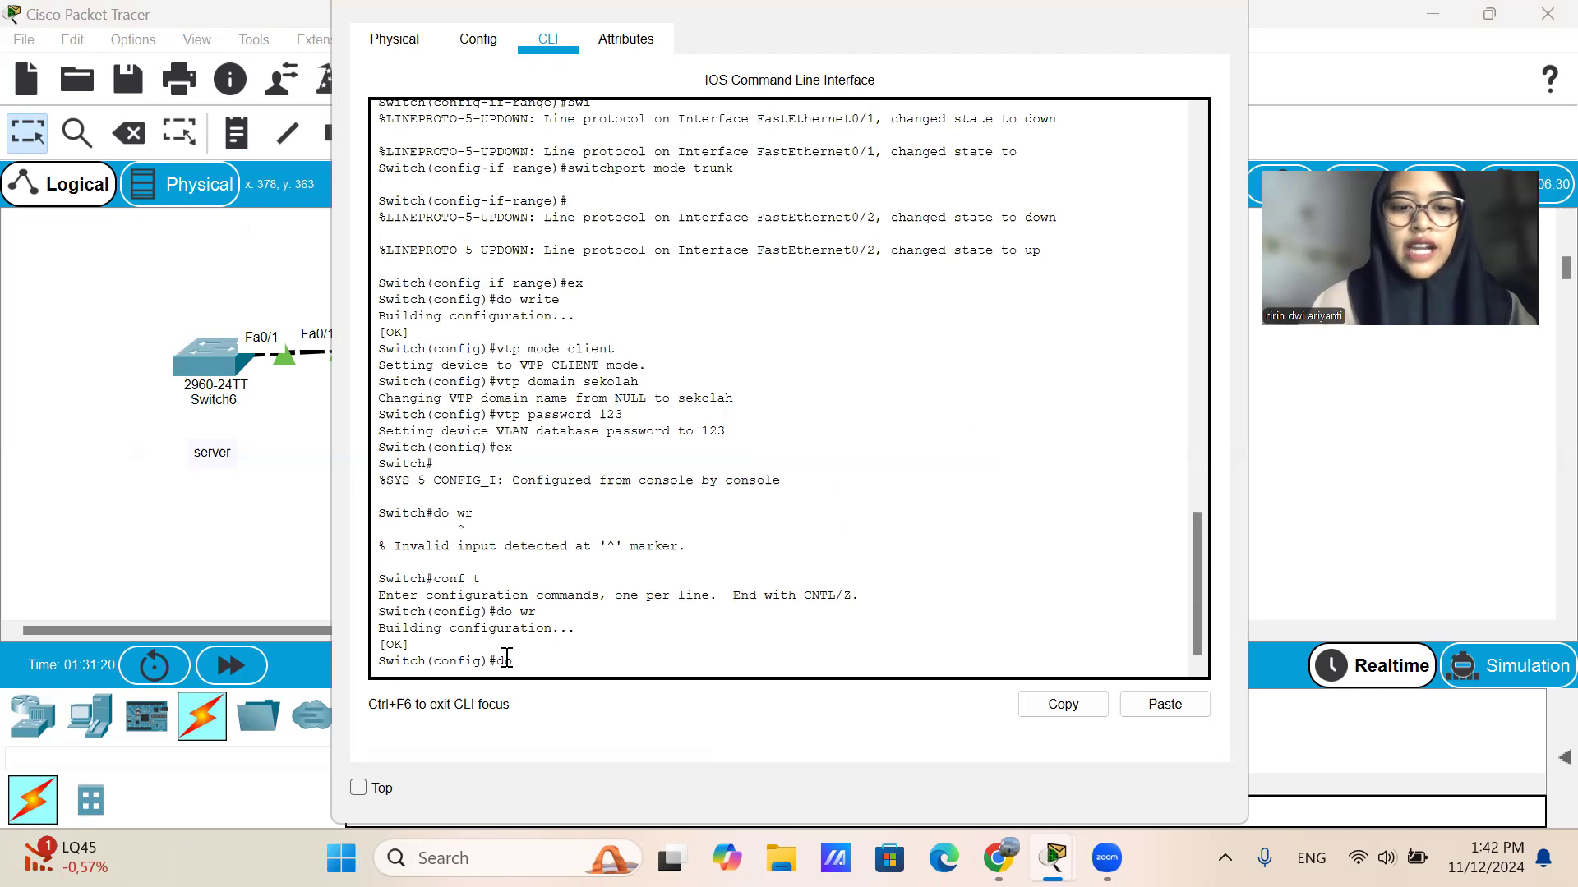
text(sh vlan brief)
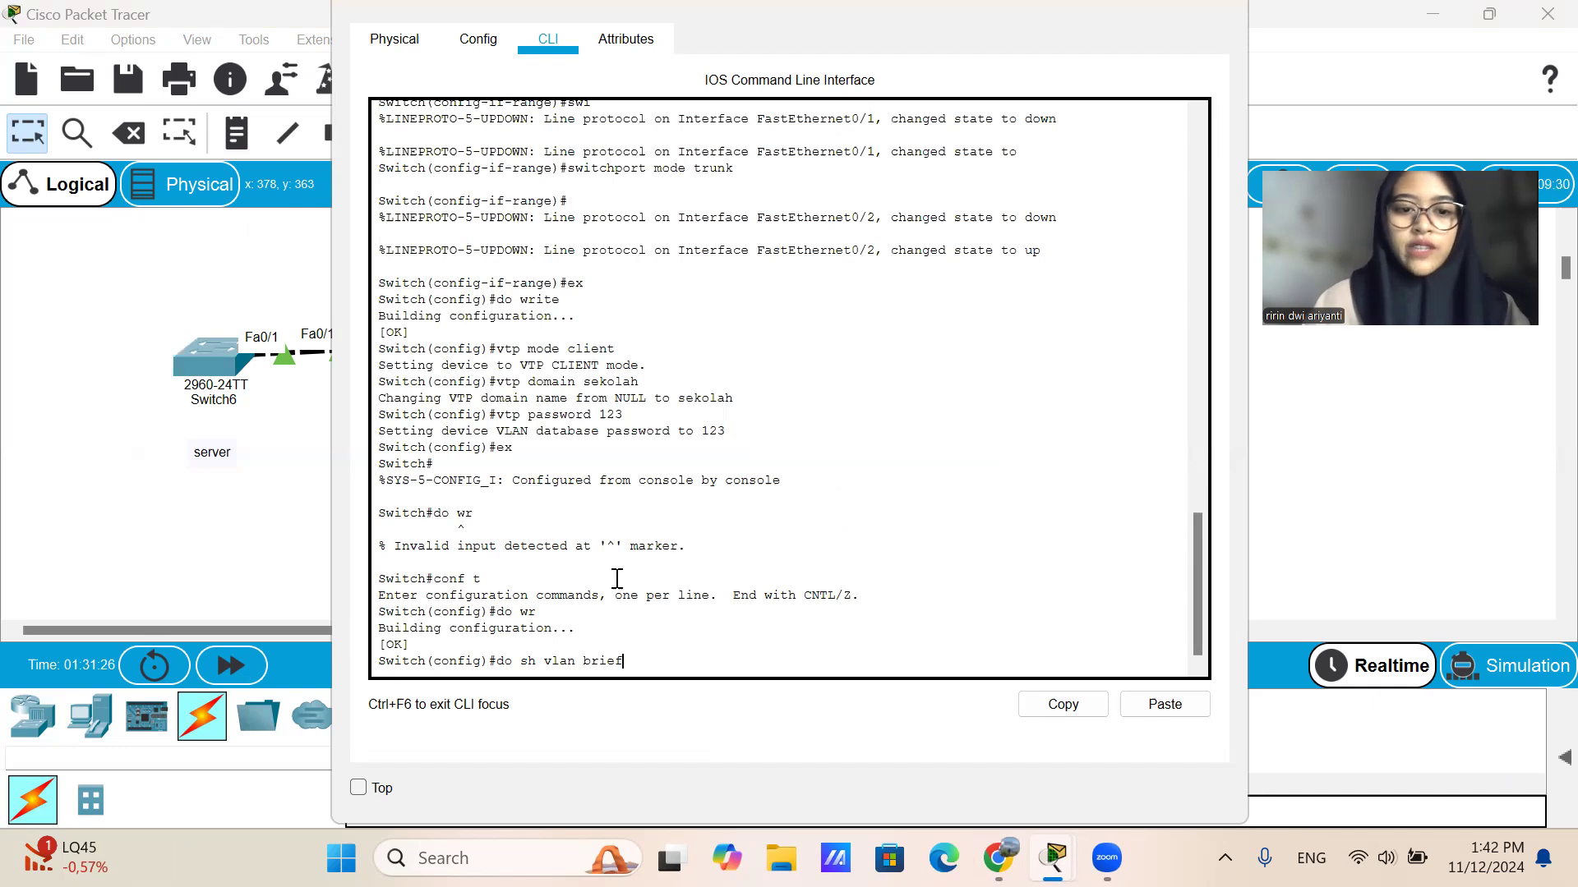
key(Return)
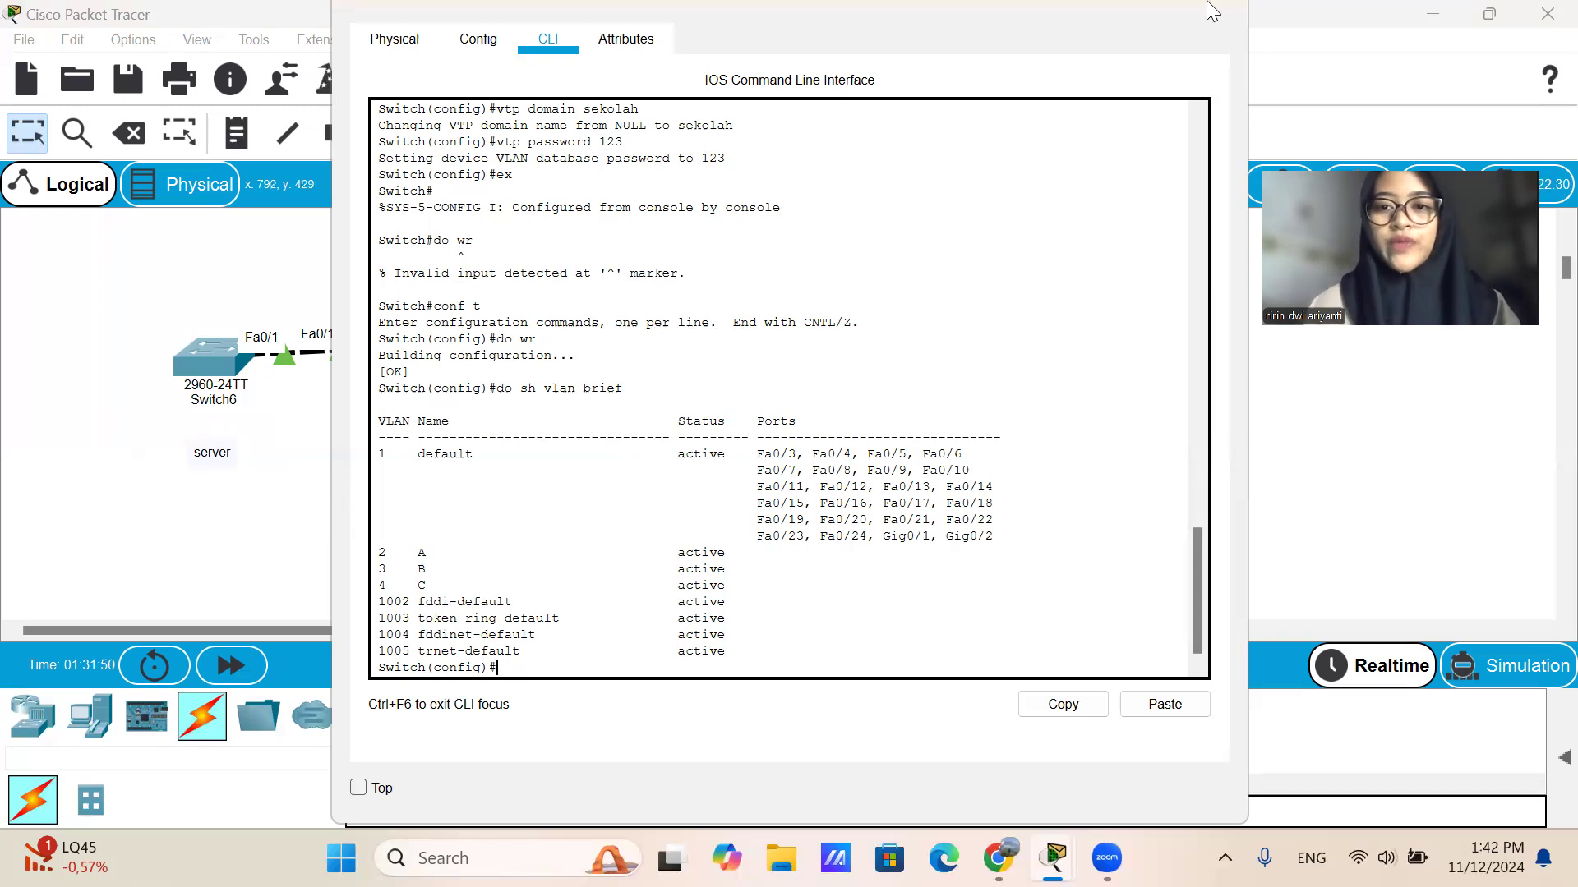
scroll(592, 493, up, 3)
scroll(739, 340, down, 3)
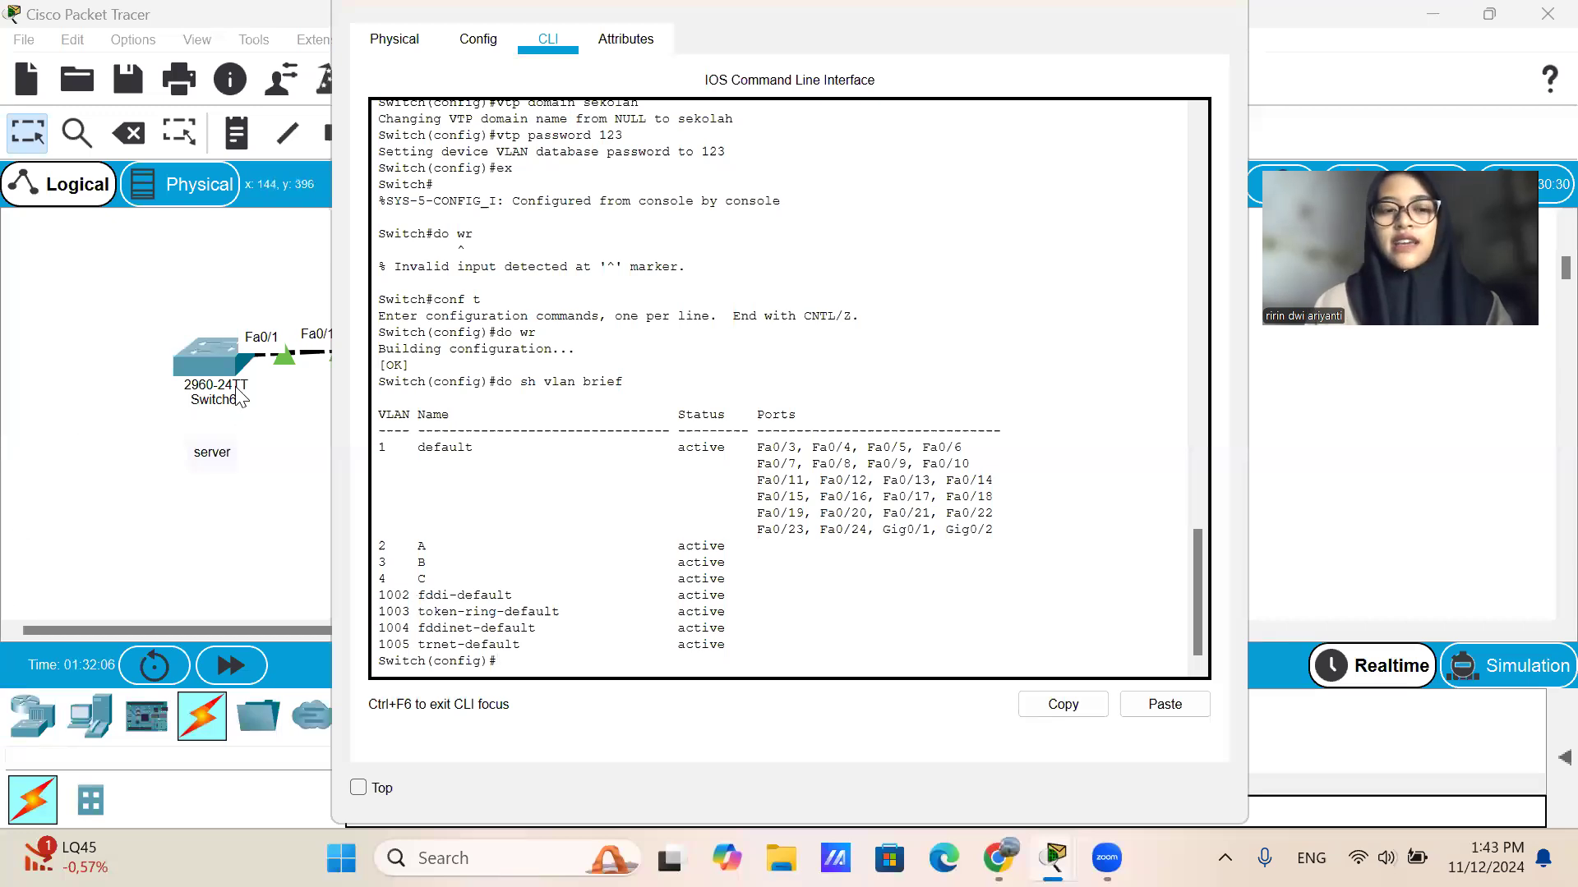
click(1214, 3)
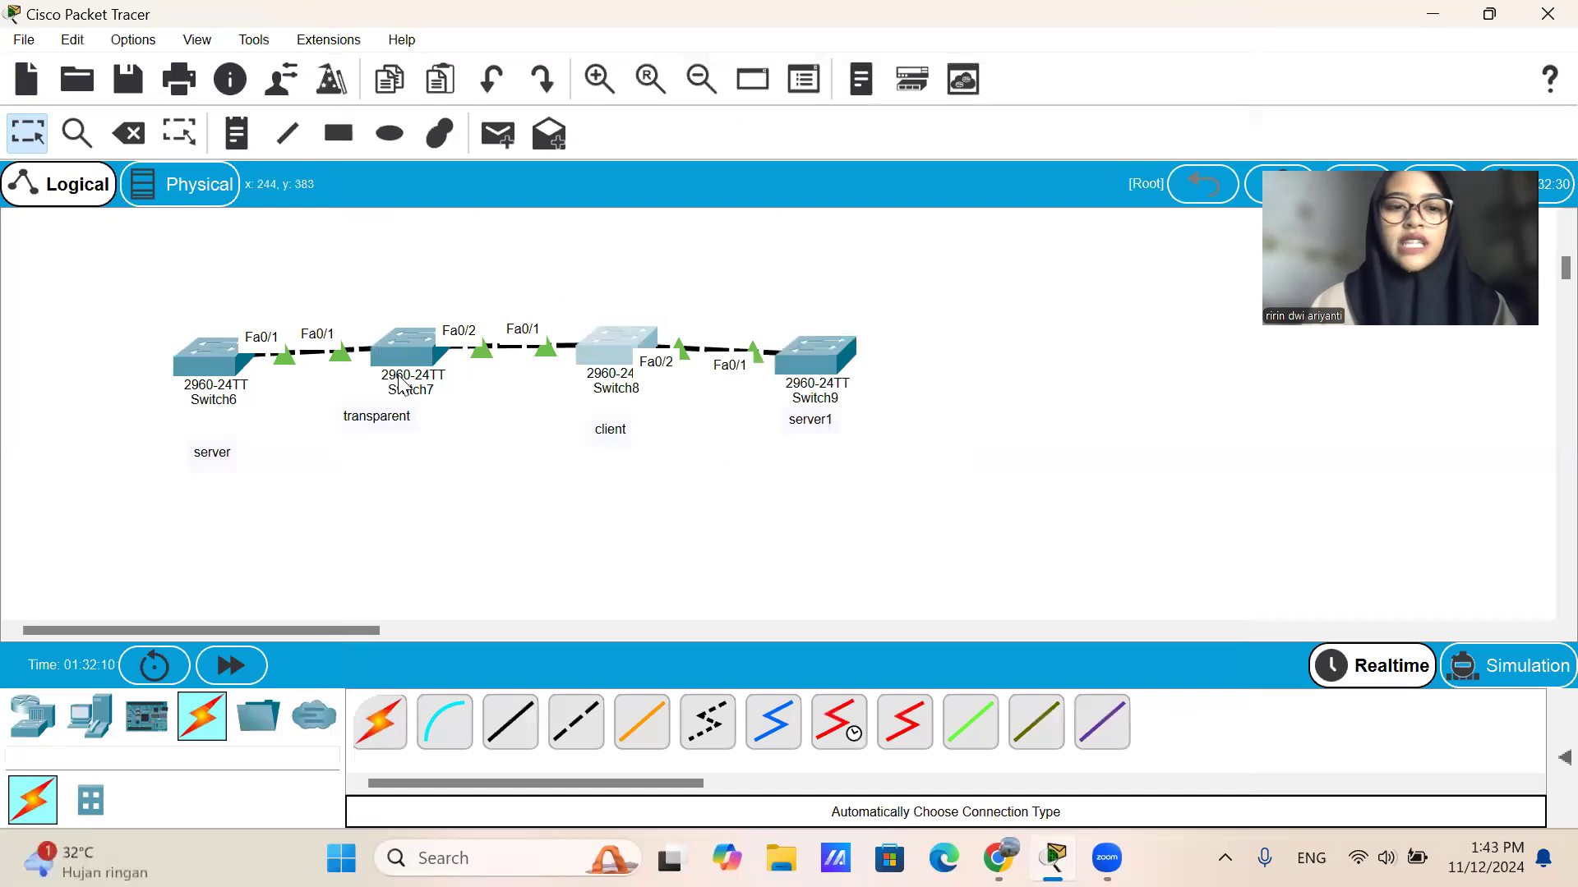
Enter global configuration mode on the transparent Switch7 with conf t and close its window.
click(421, 361)
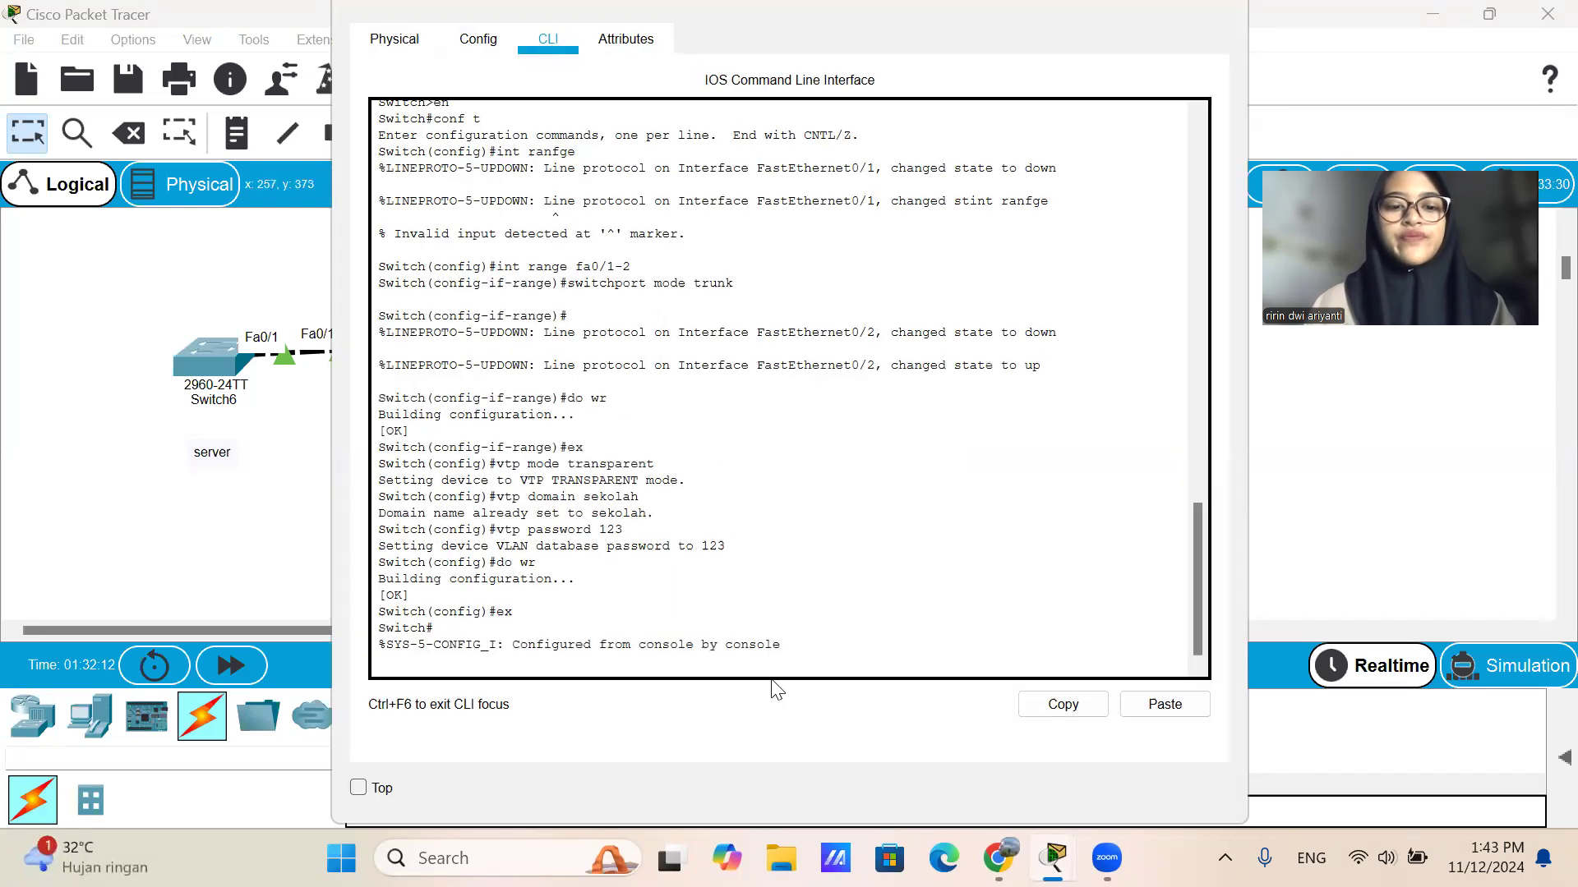
key(Return)
key(Return)
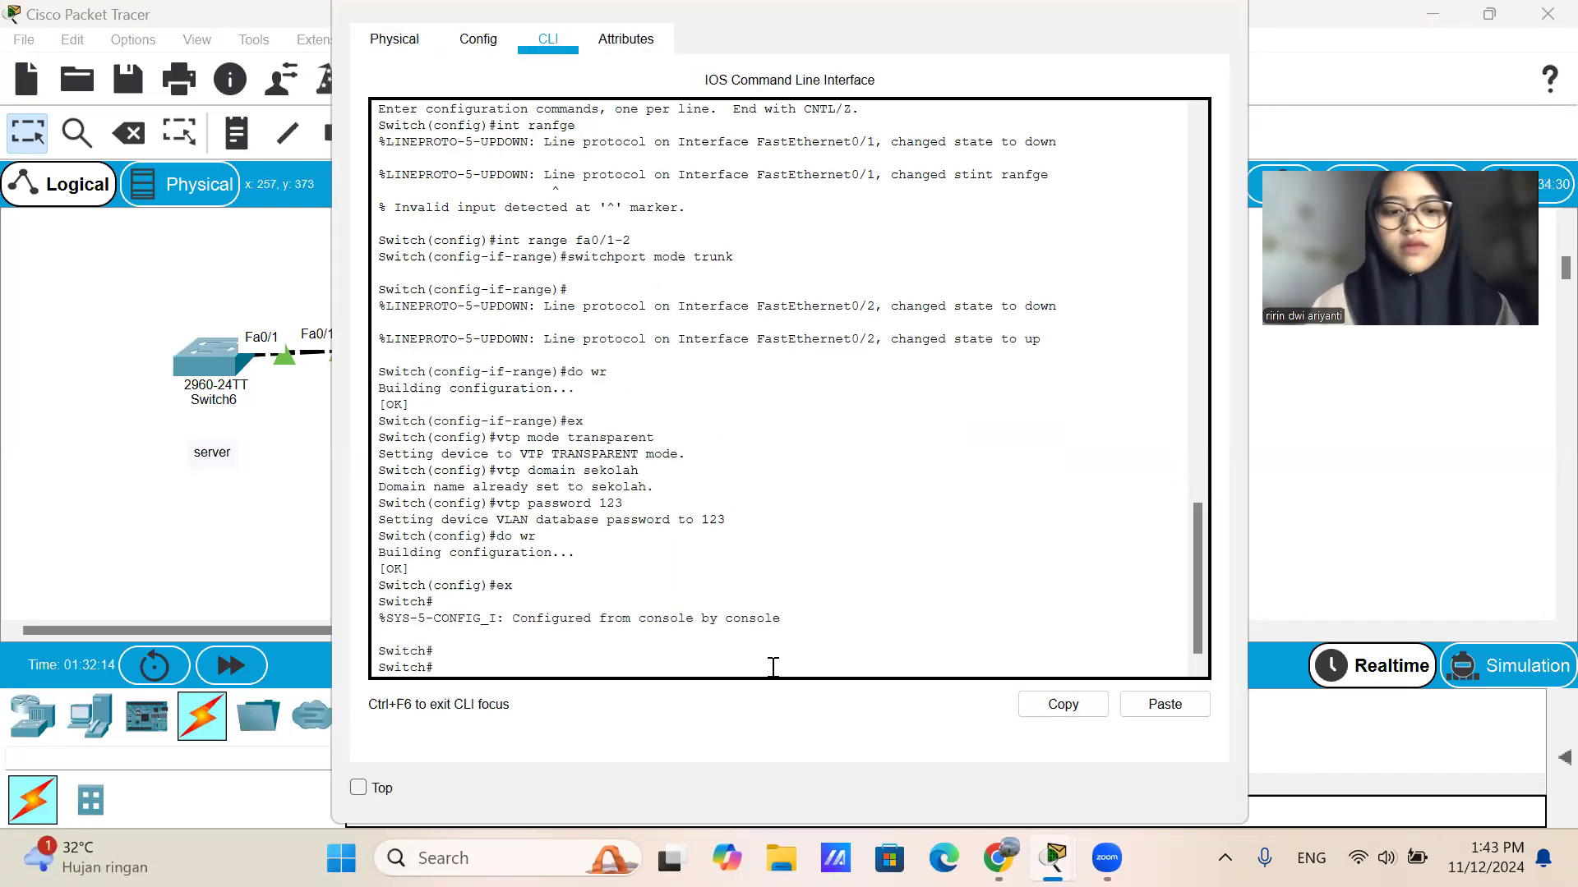
text(conf t)
key(Return)
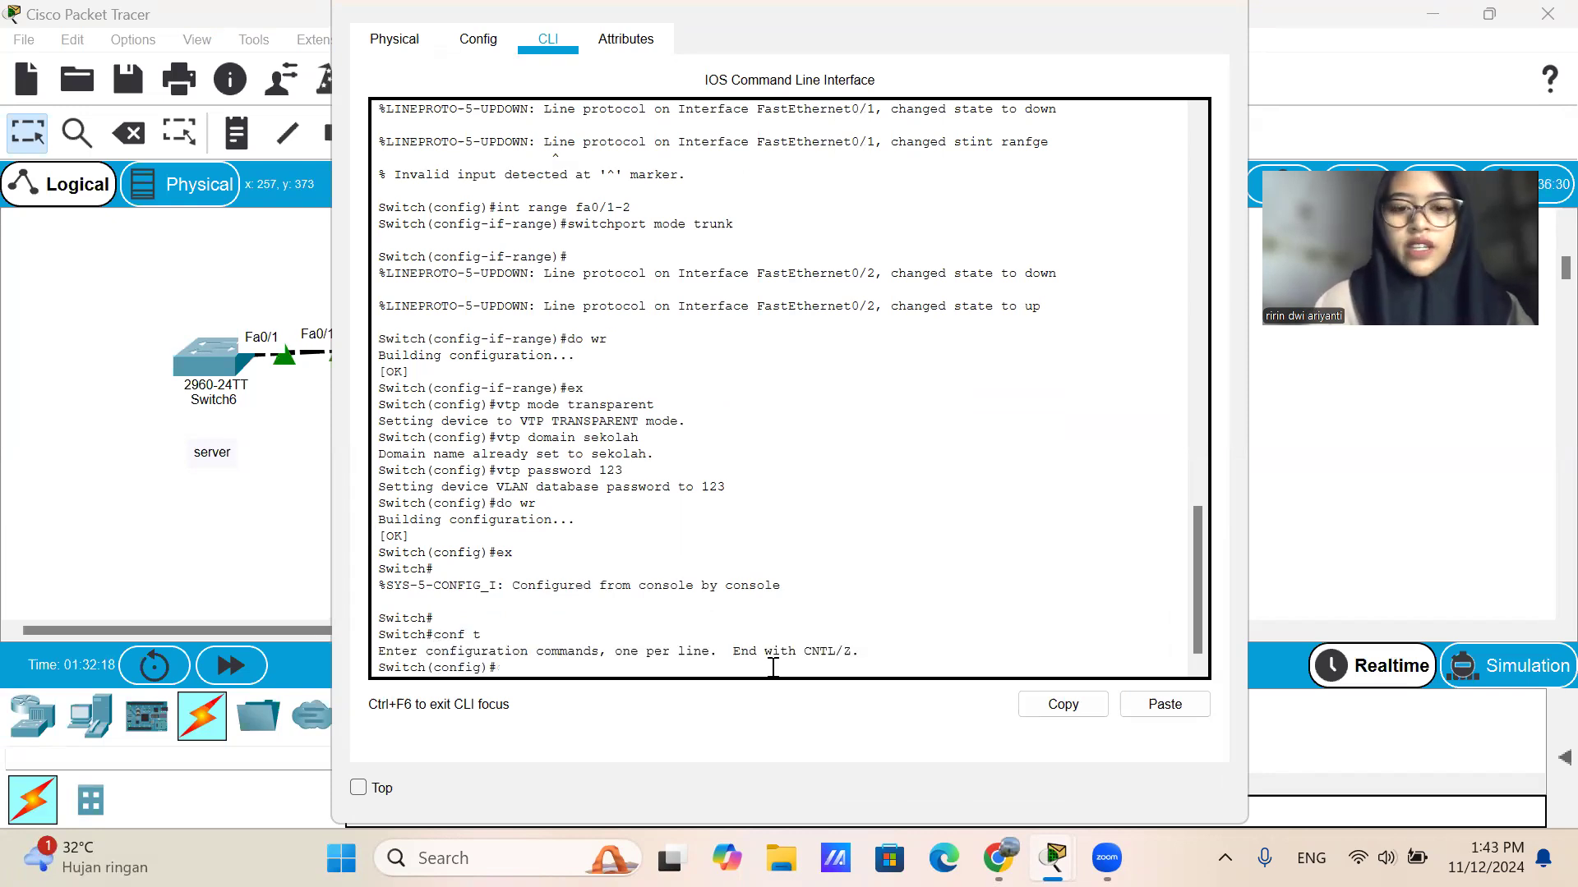
click(1211, 11)
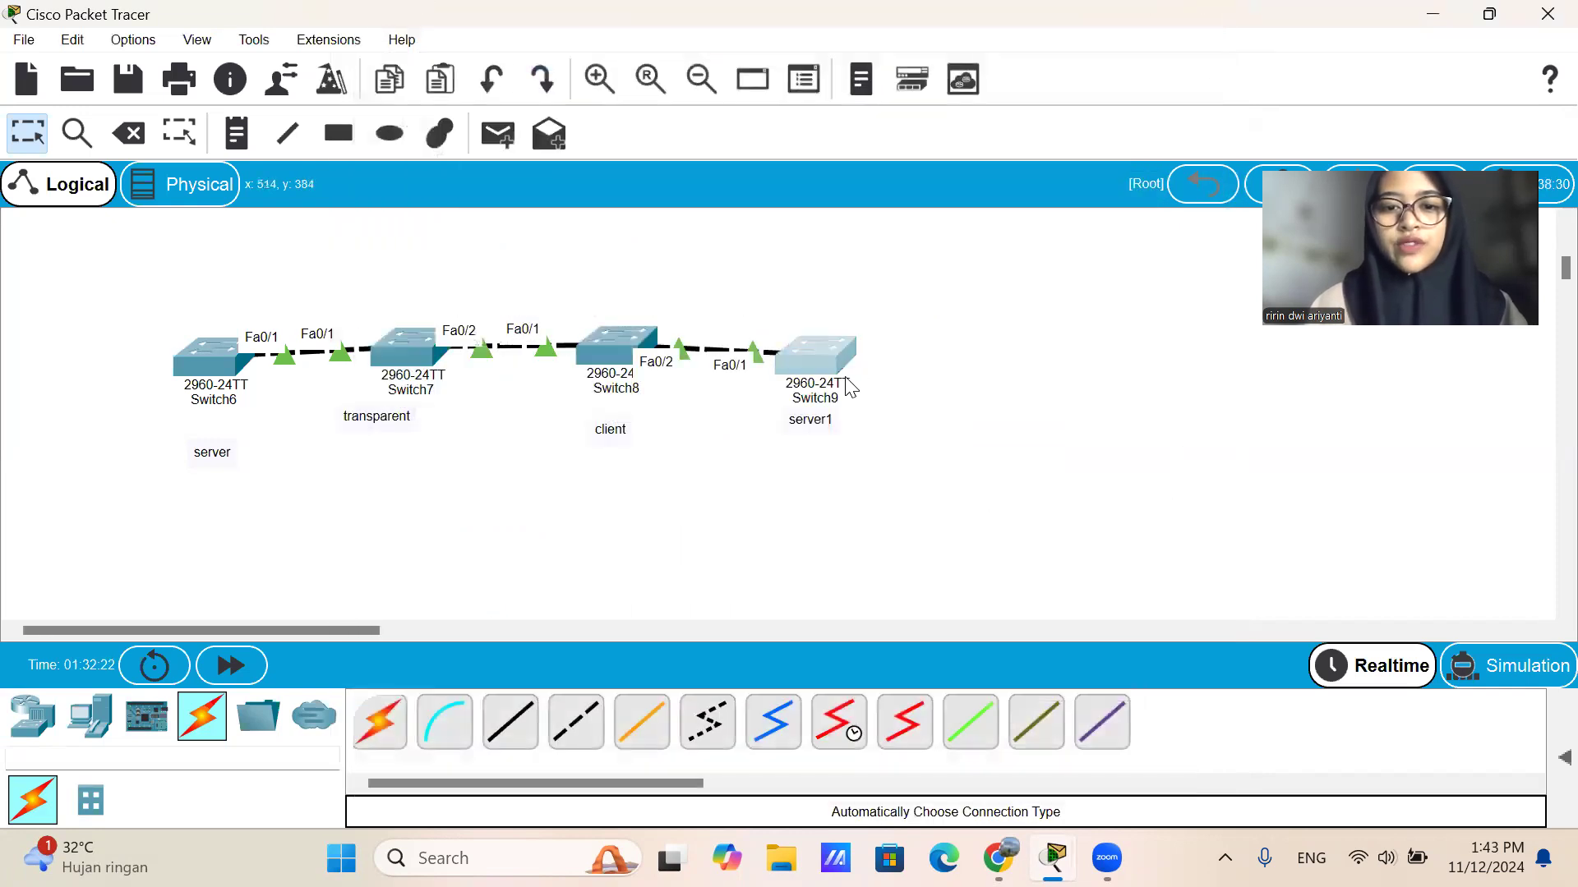
Enter global configuration mode on Switch9 and check its received VLANs with do sh vlan brief.
click(852, 386)
key(Return)
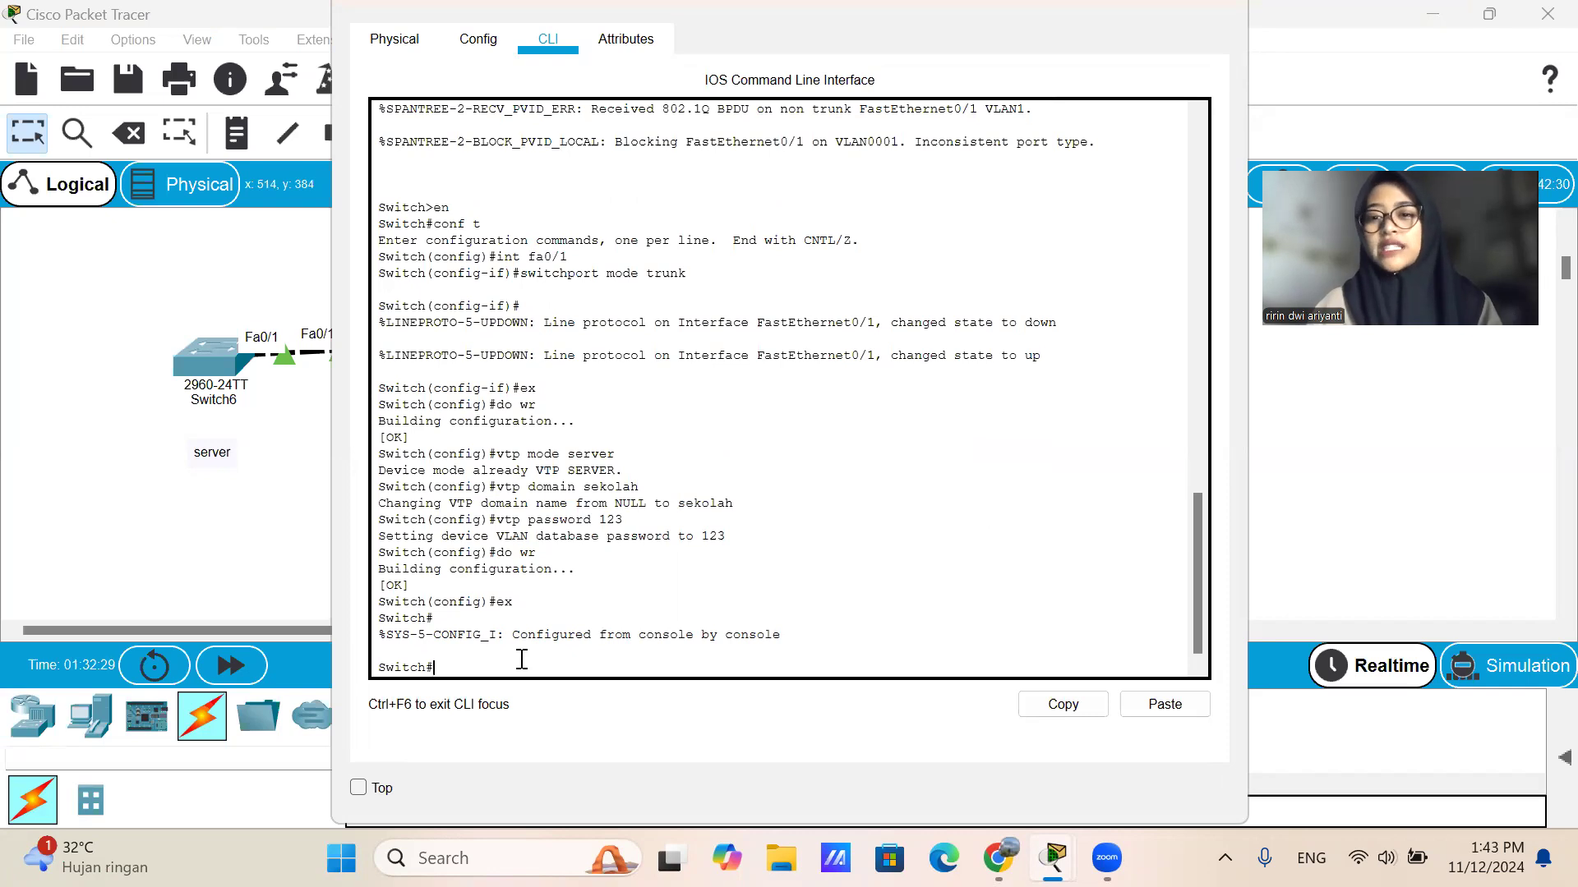
text(conf t)
key(Return)
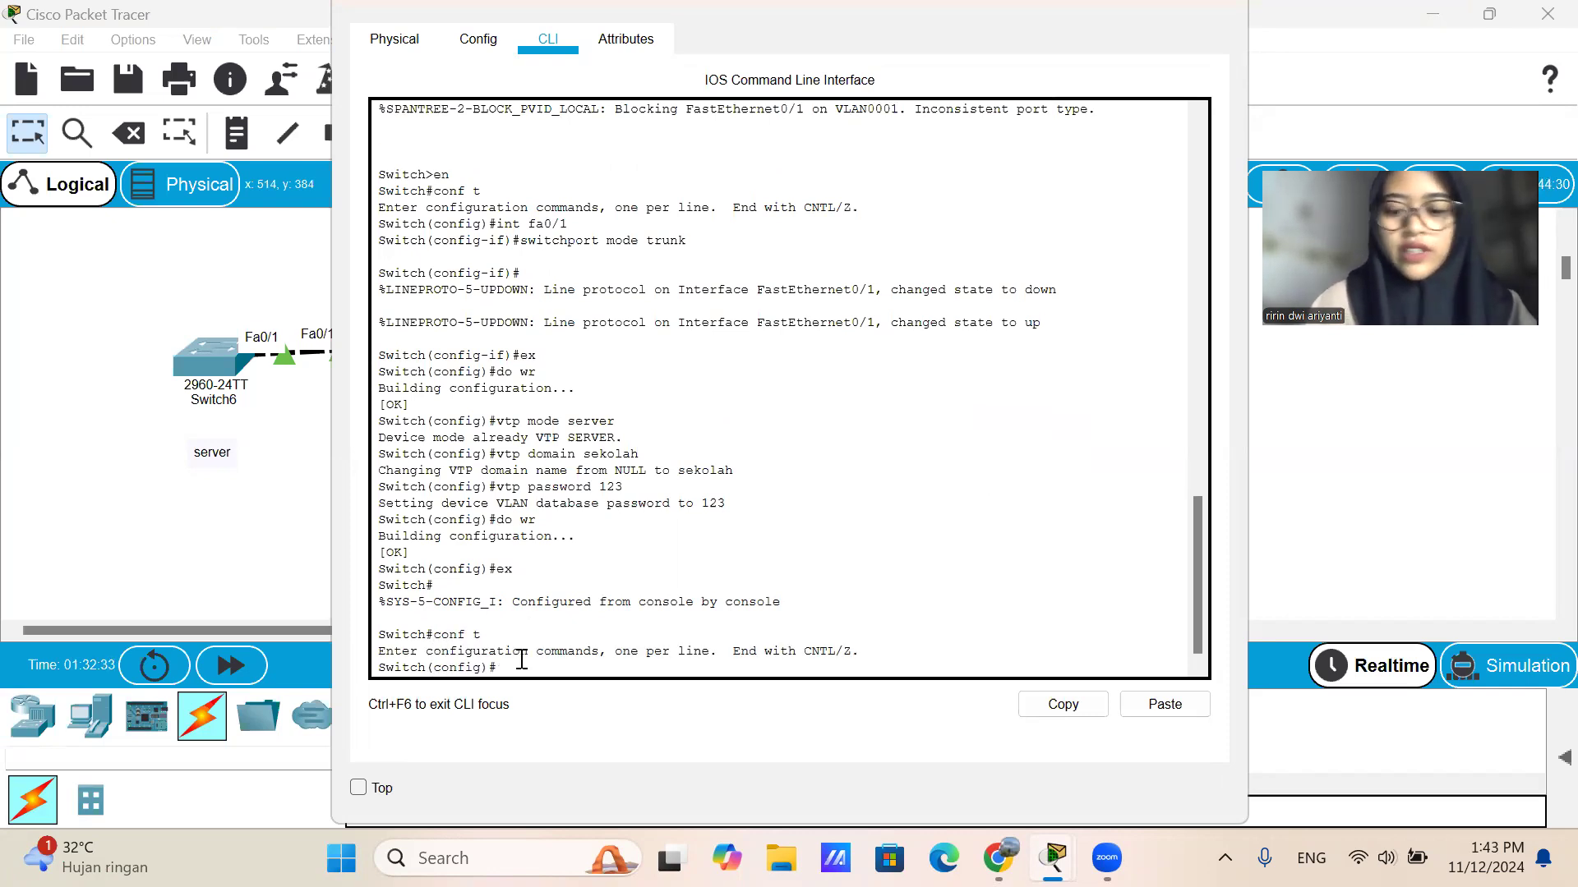
text(do sh v)
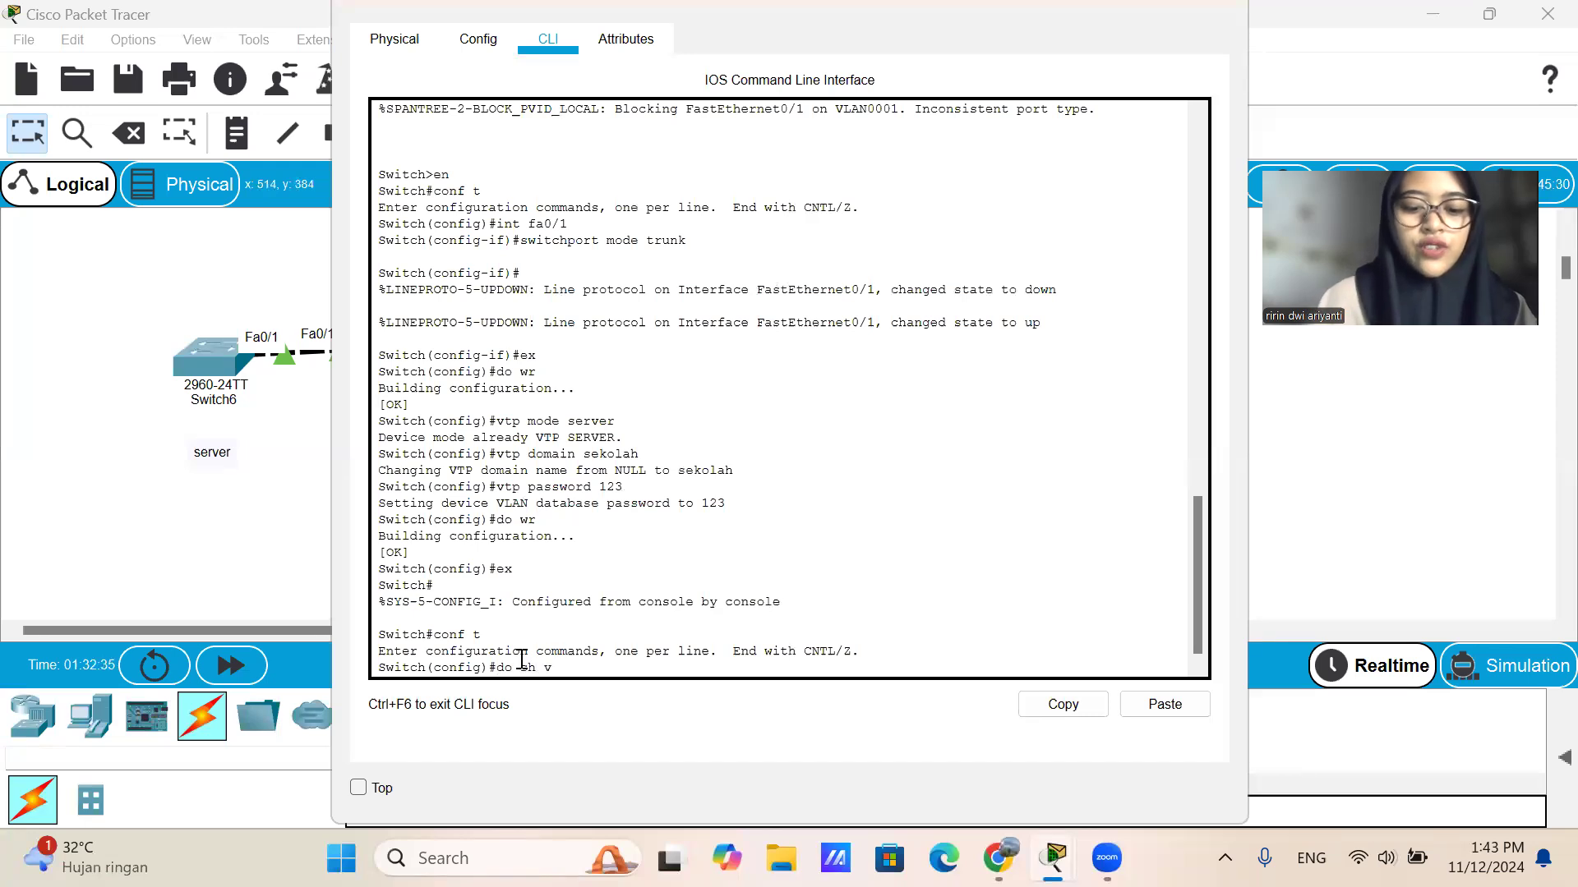
text(lan brief)
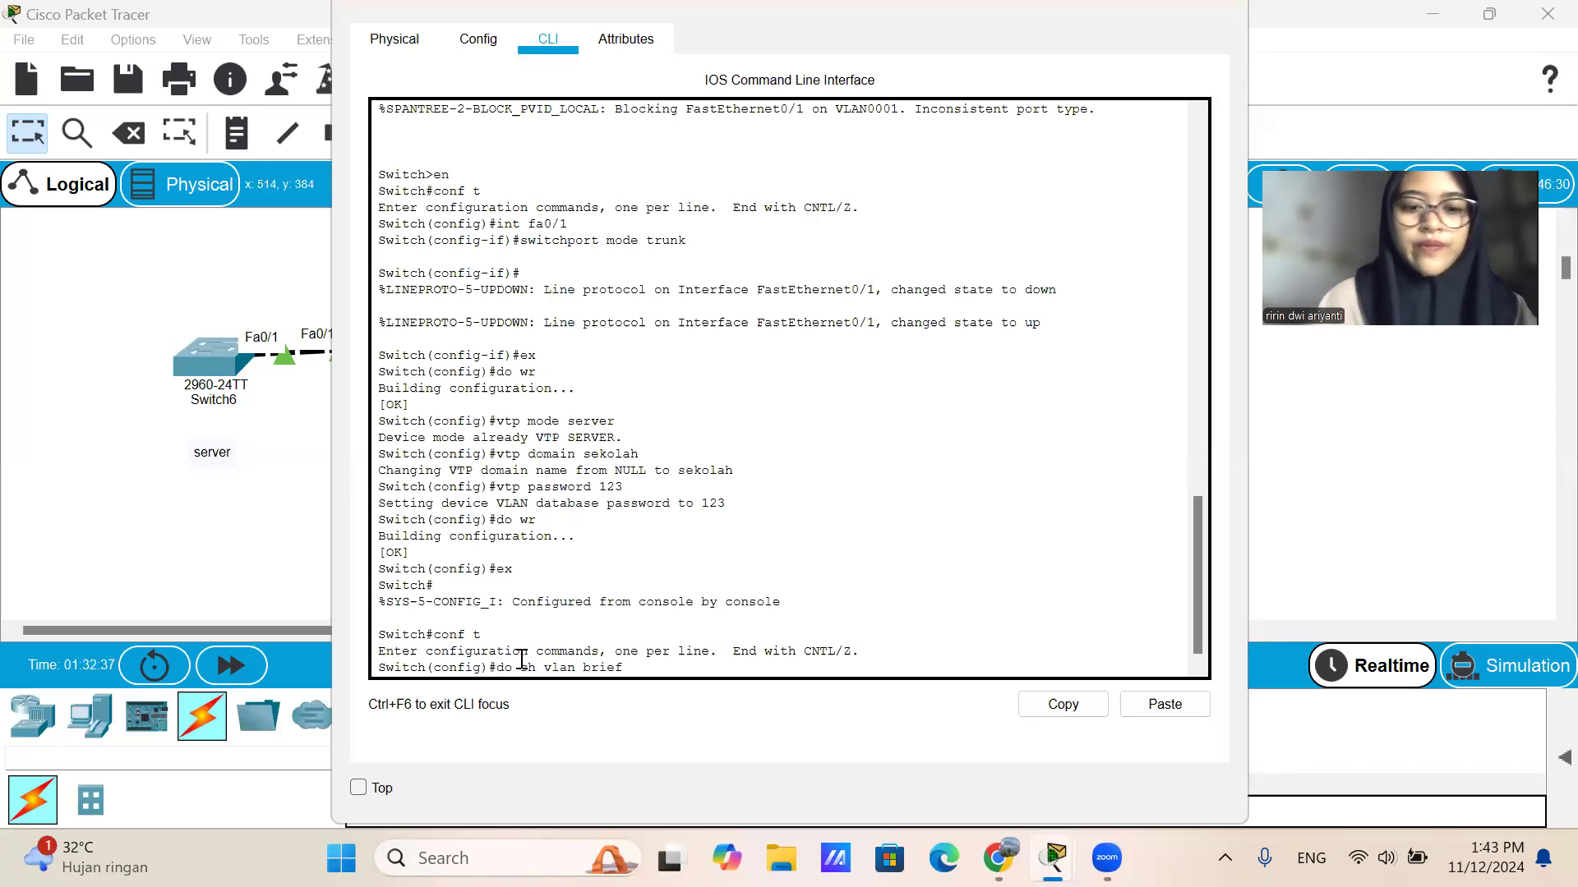
key(Return)
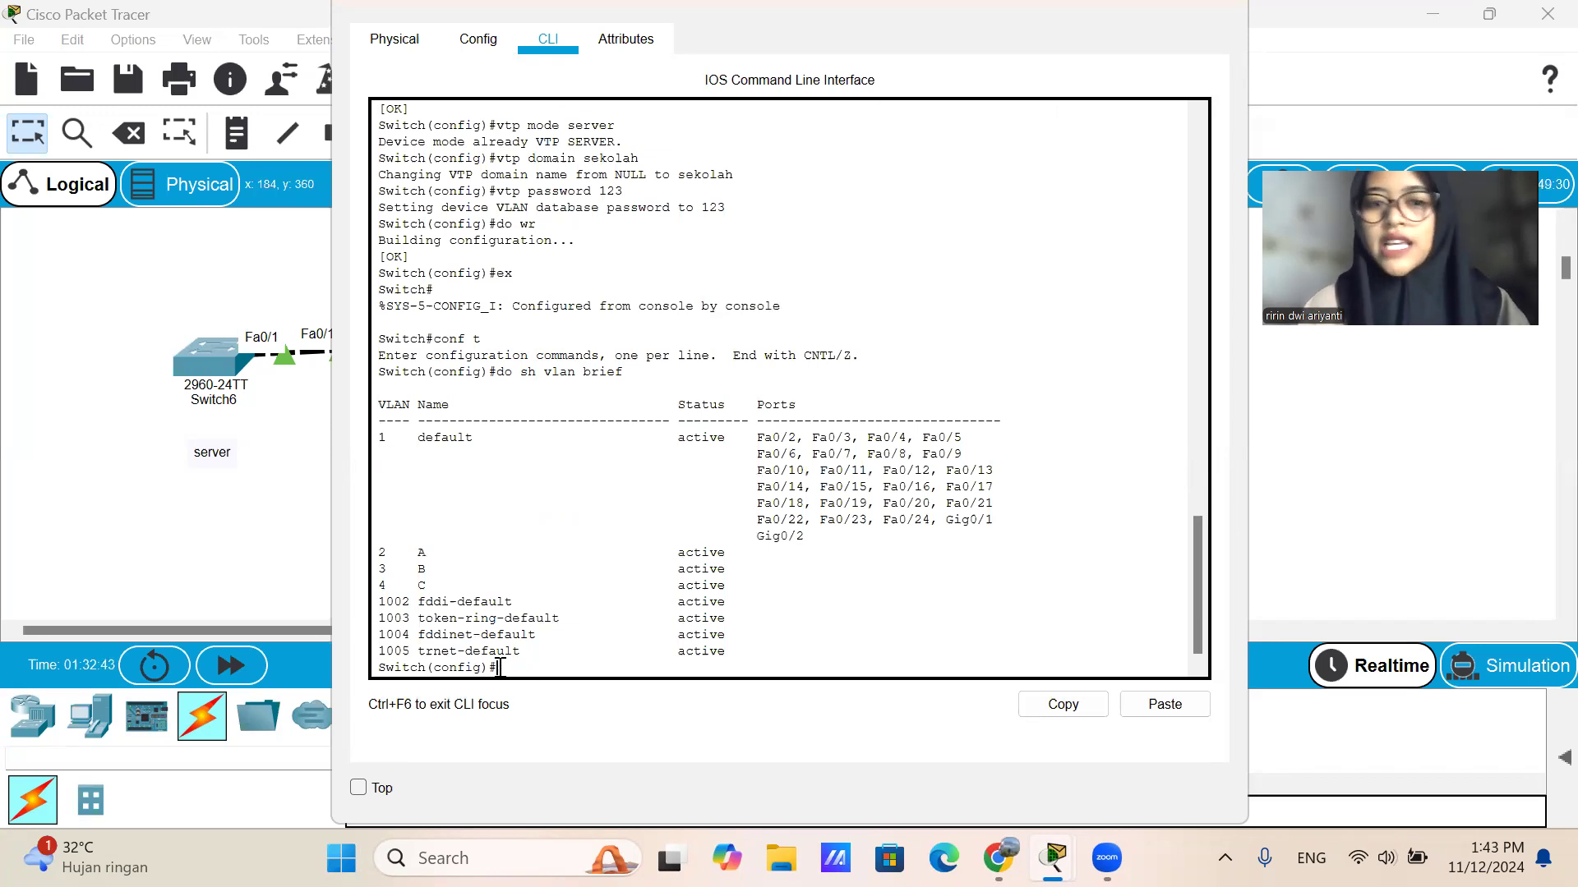
Create VLAN 5 on Switch9, name it D and exit VLAN configuration mode.
text(vlan 5)
key(Return)
text(name)
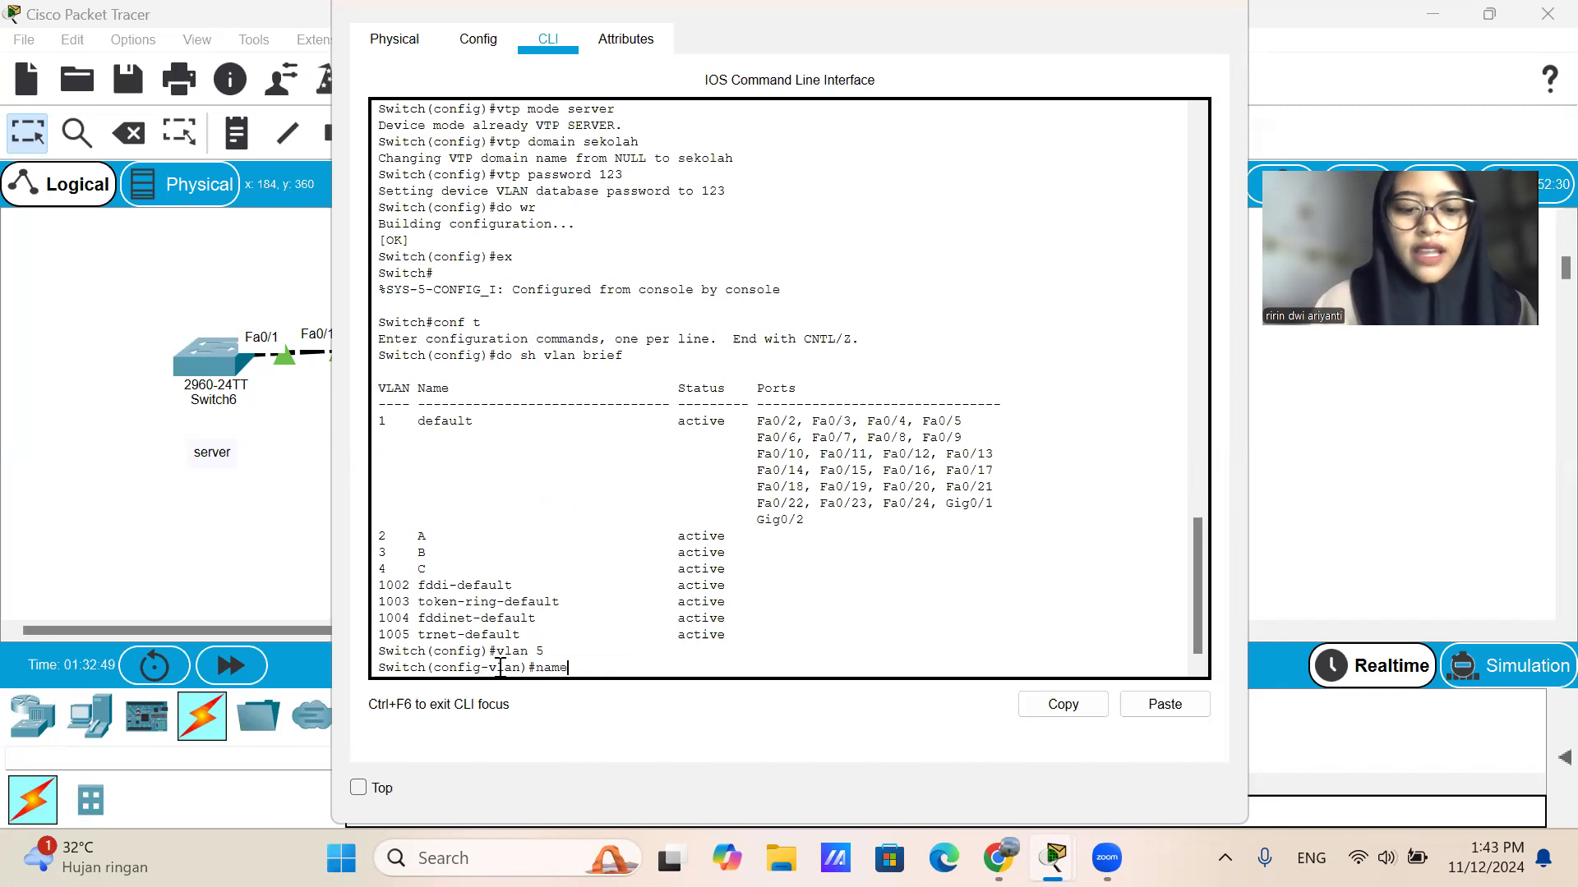
text( D)
key(Return)
text(ex)
key(Return)
Display the VLAN list of Switch9 with do sh vlan brief to check VLAN 5, and close its window.
text(d)
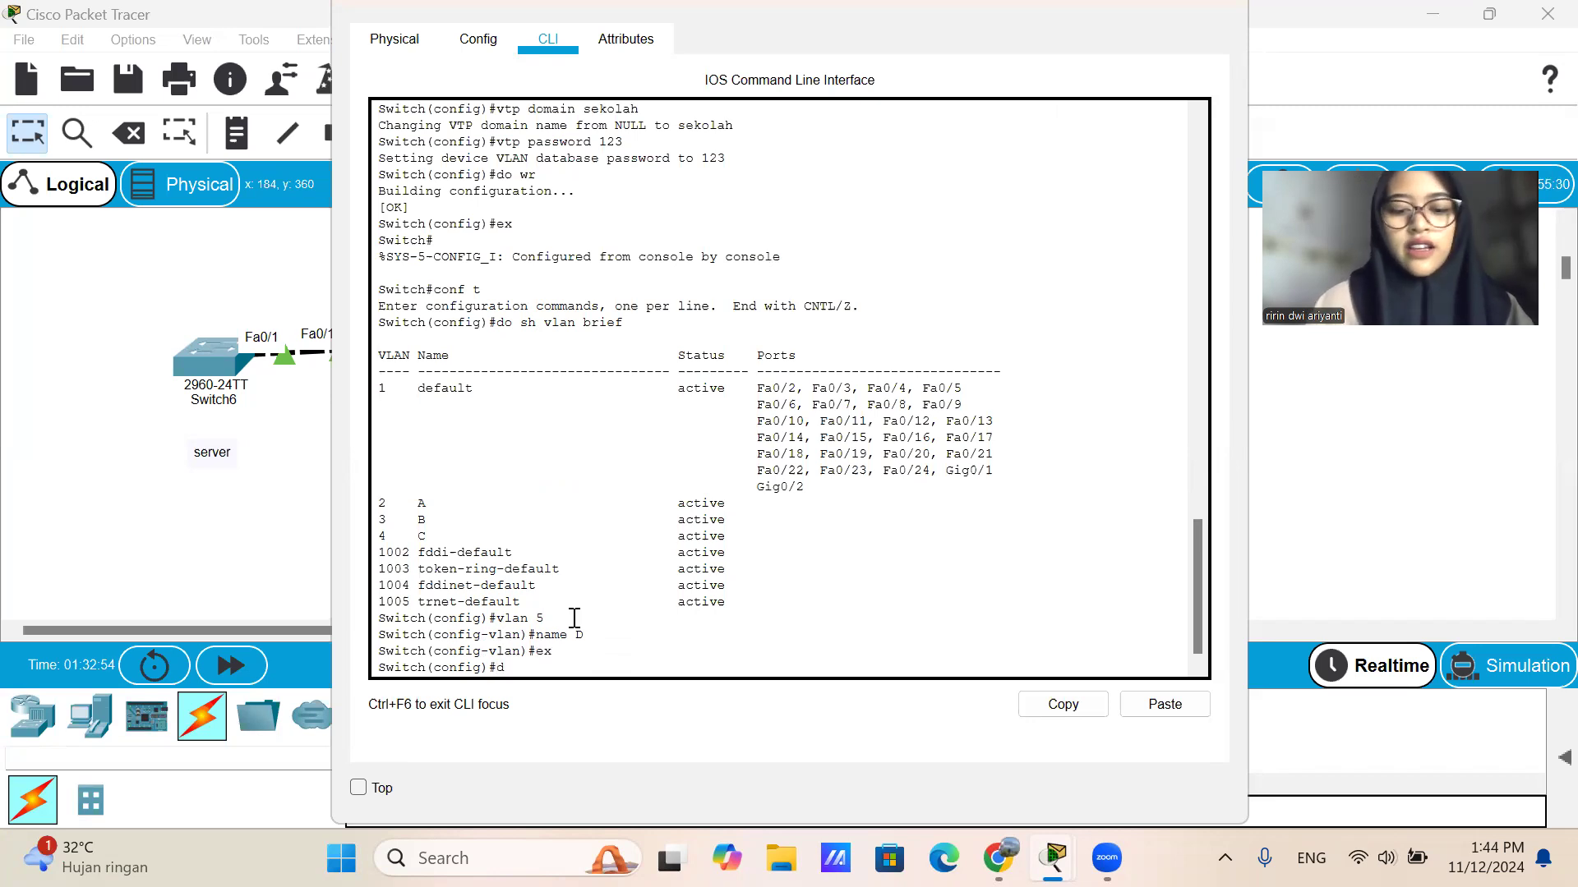
text(o shh)
key(BackSpace)
text(v)
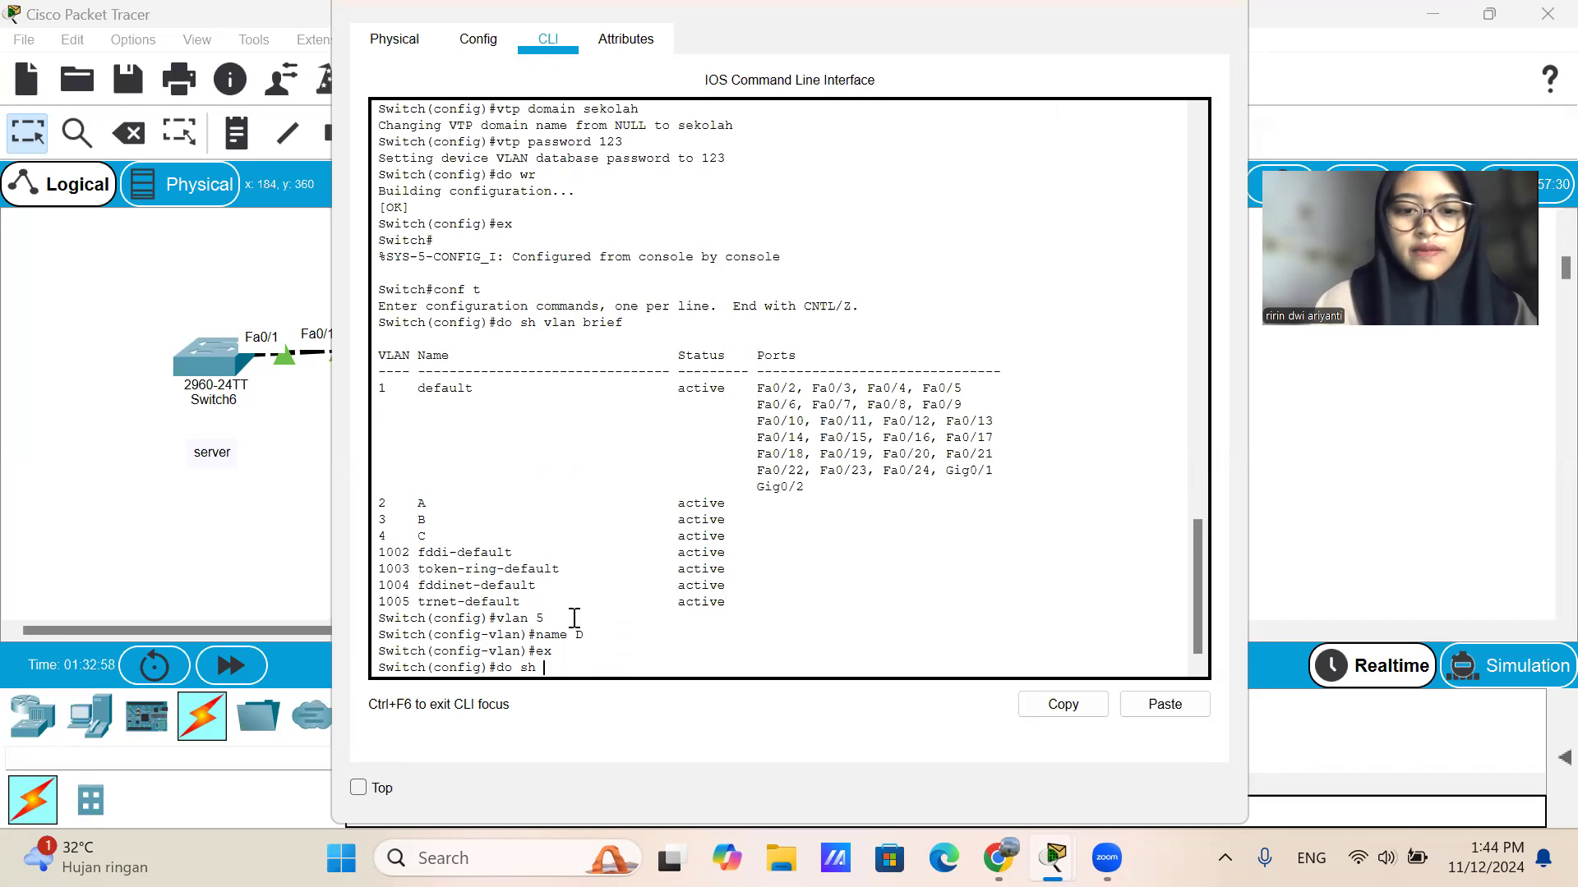
text(lan brief)
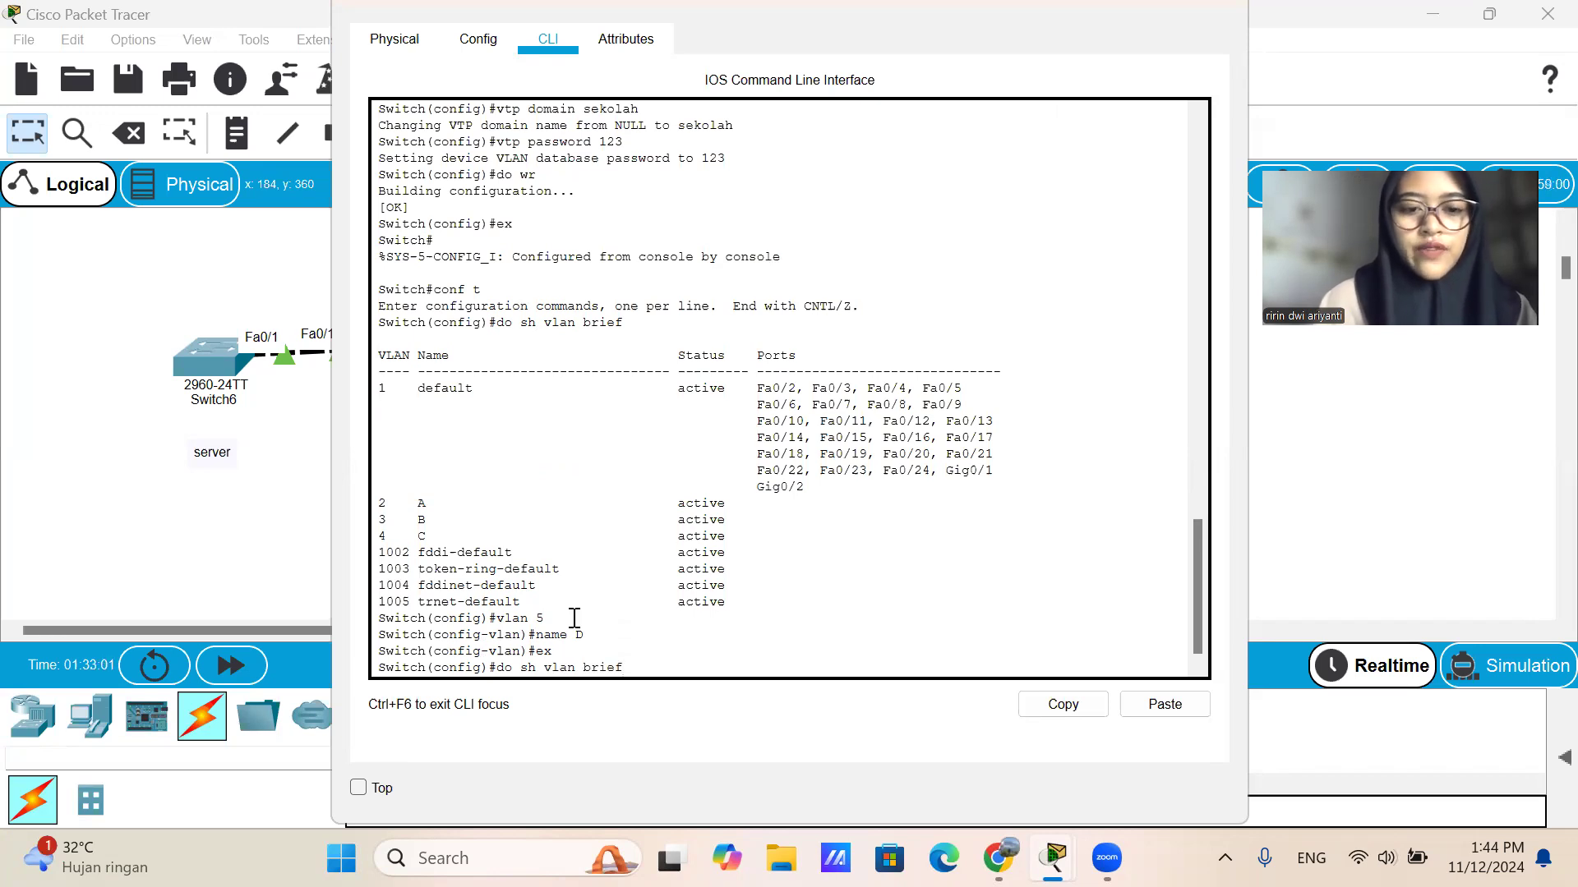
key(Return)
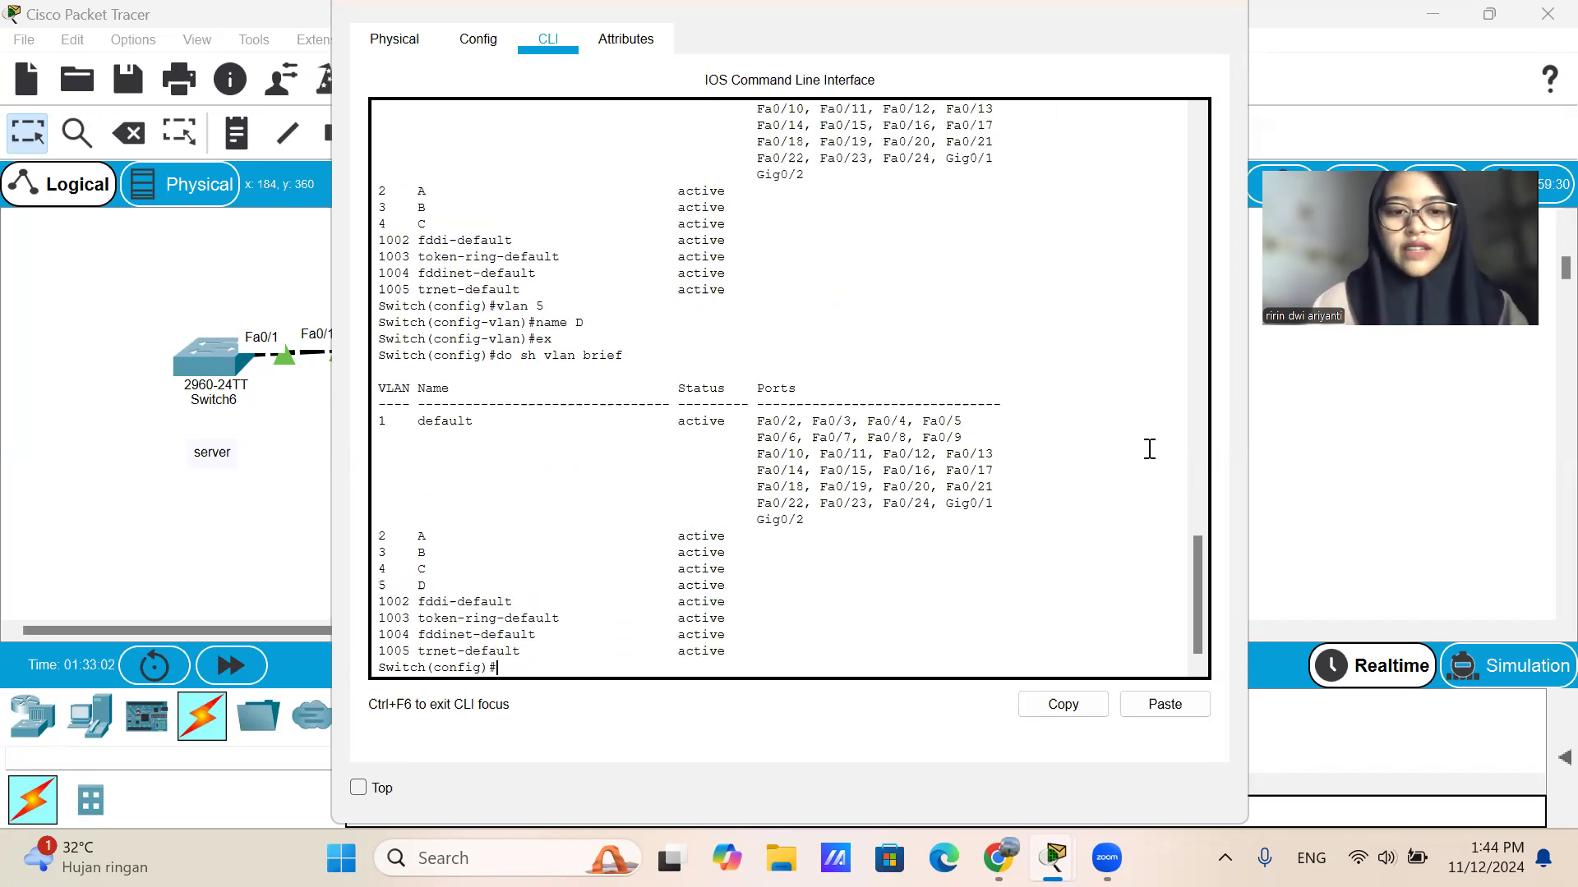
click(1224, 10)
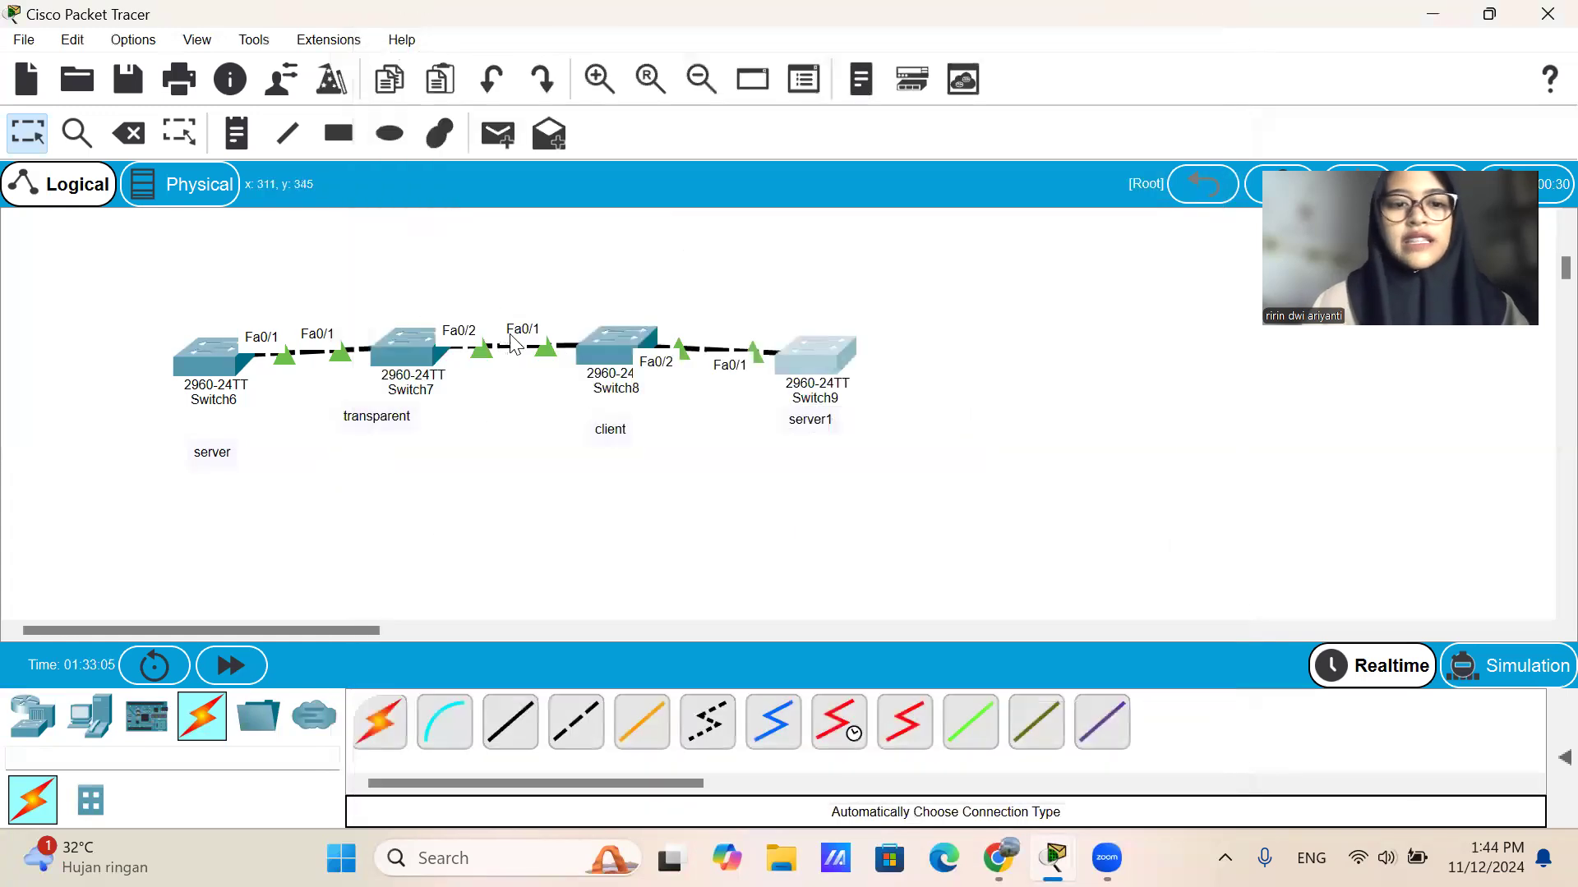
Check on client Switch8 whether VLAN 5 was received using do sh vlan brief, and close its window.
click(609, 352)
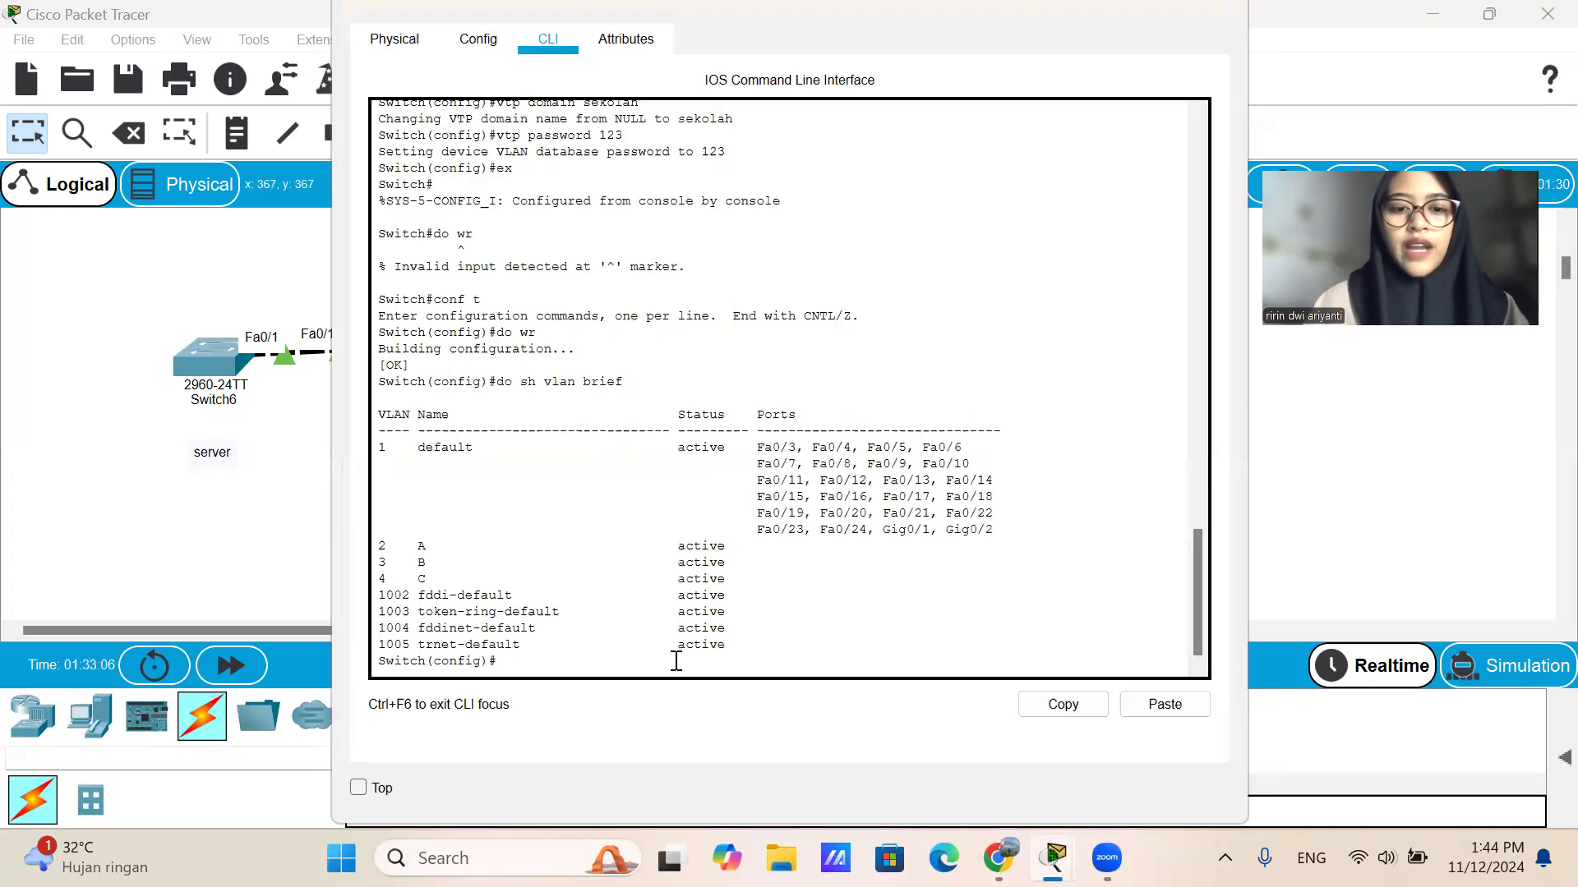
text(do sh vlan brief)
key(Return)
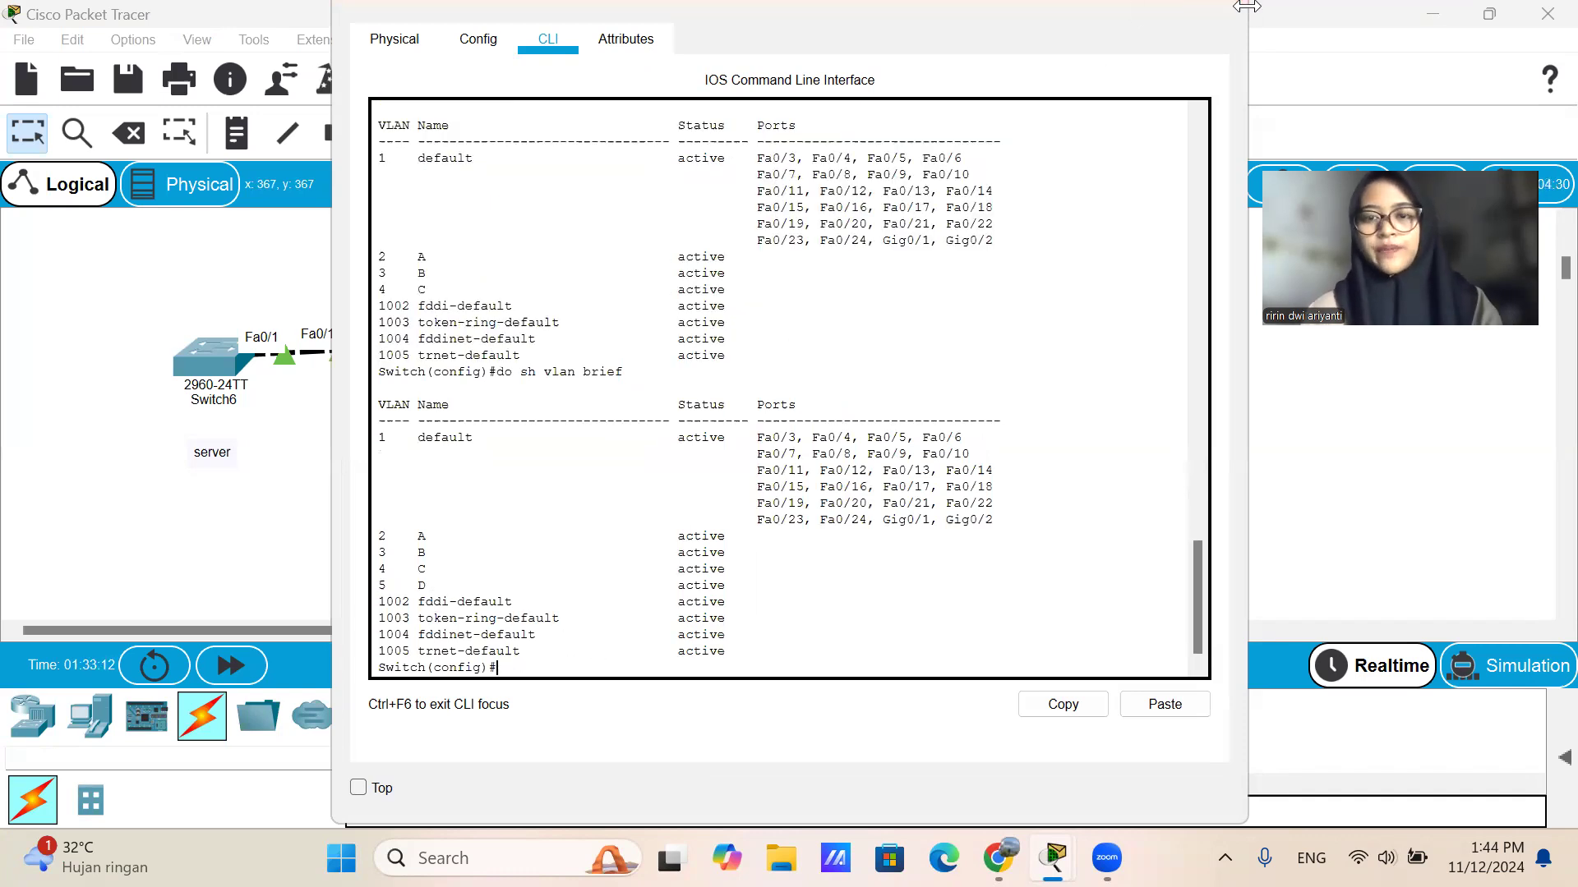
click(1222, 15)
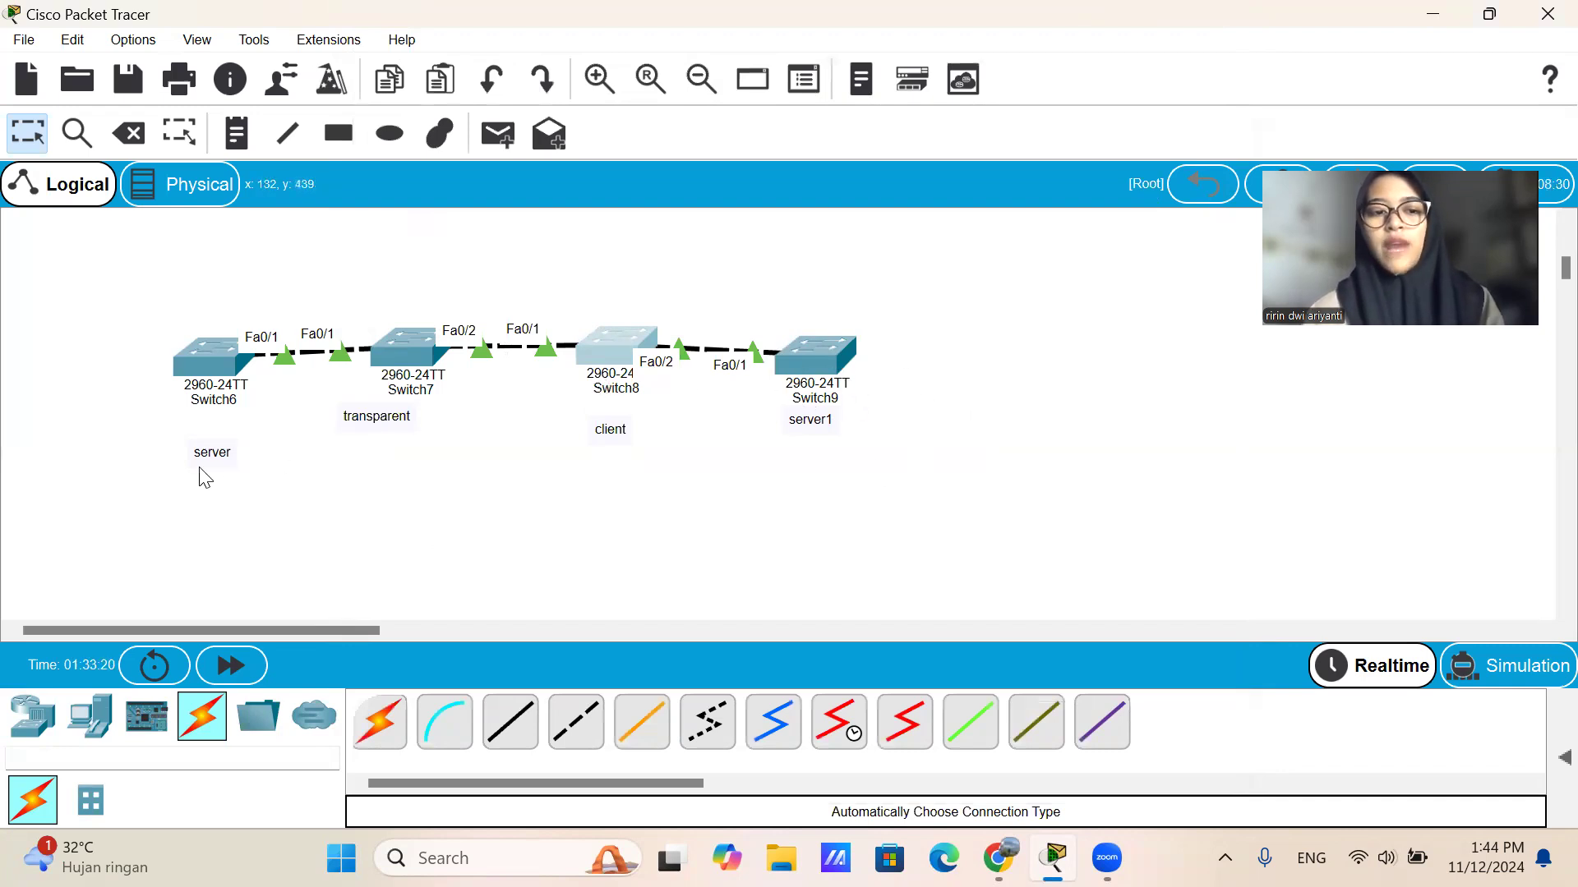
Check on server Switch6 whether VLAN 5 was received by repeating do sh vlan brief, and close its window.
click(207, 362)
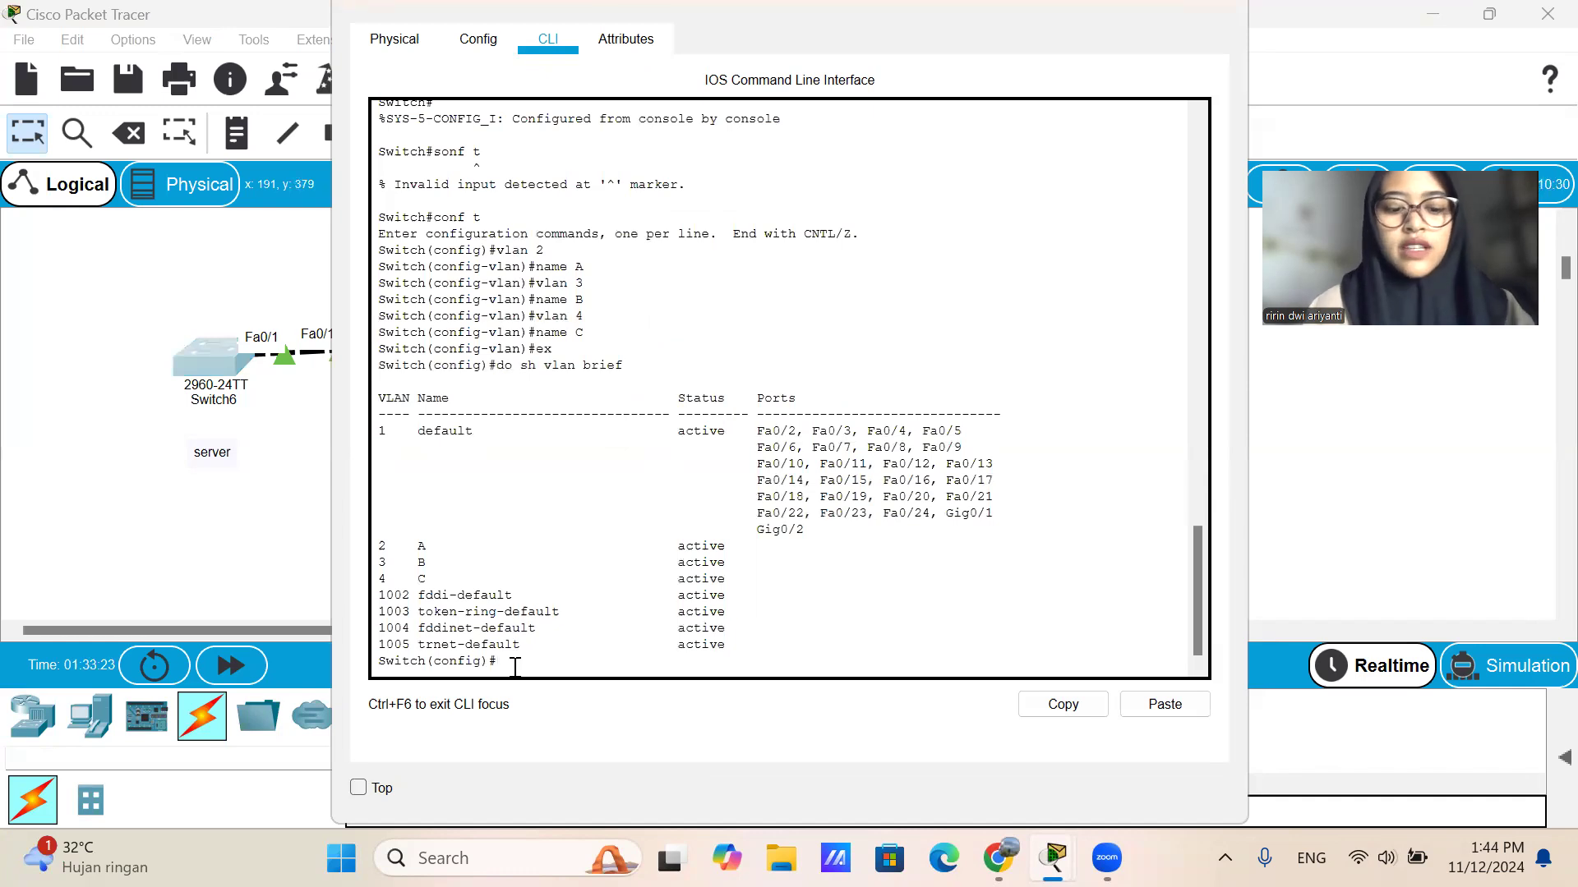
key(Up)
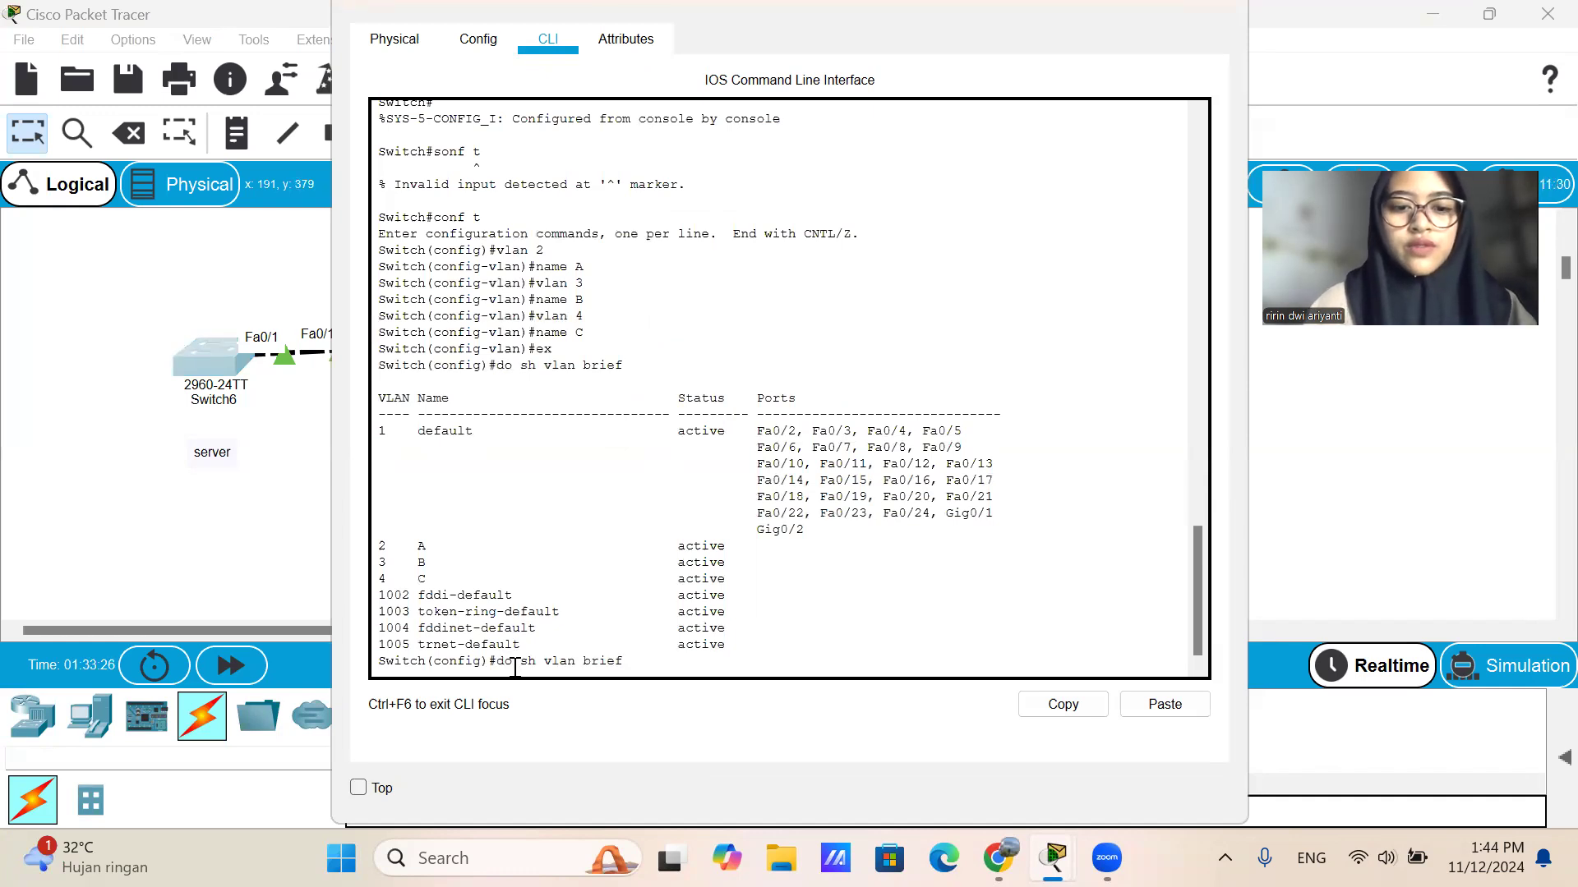
key(Return)
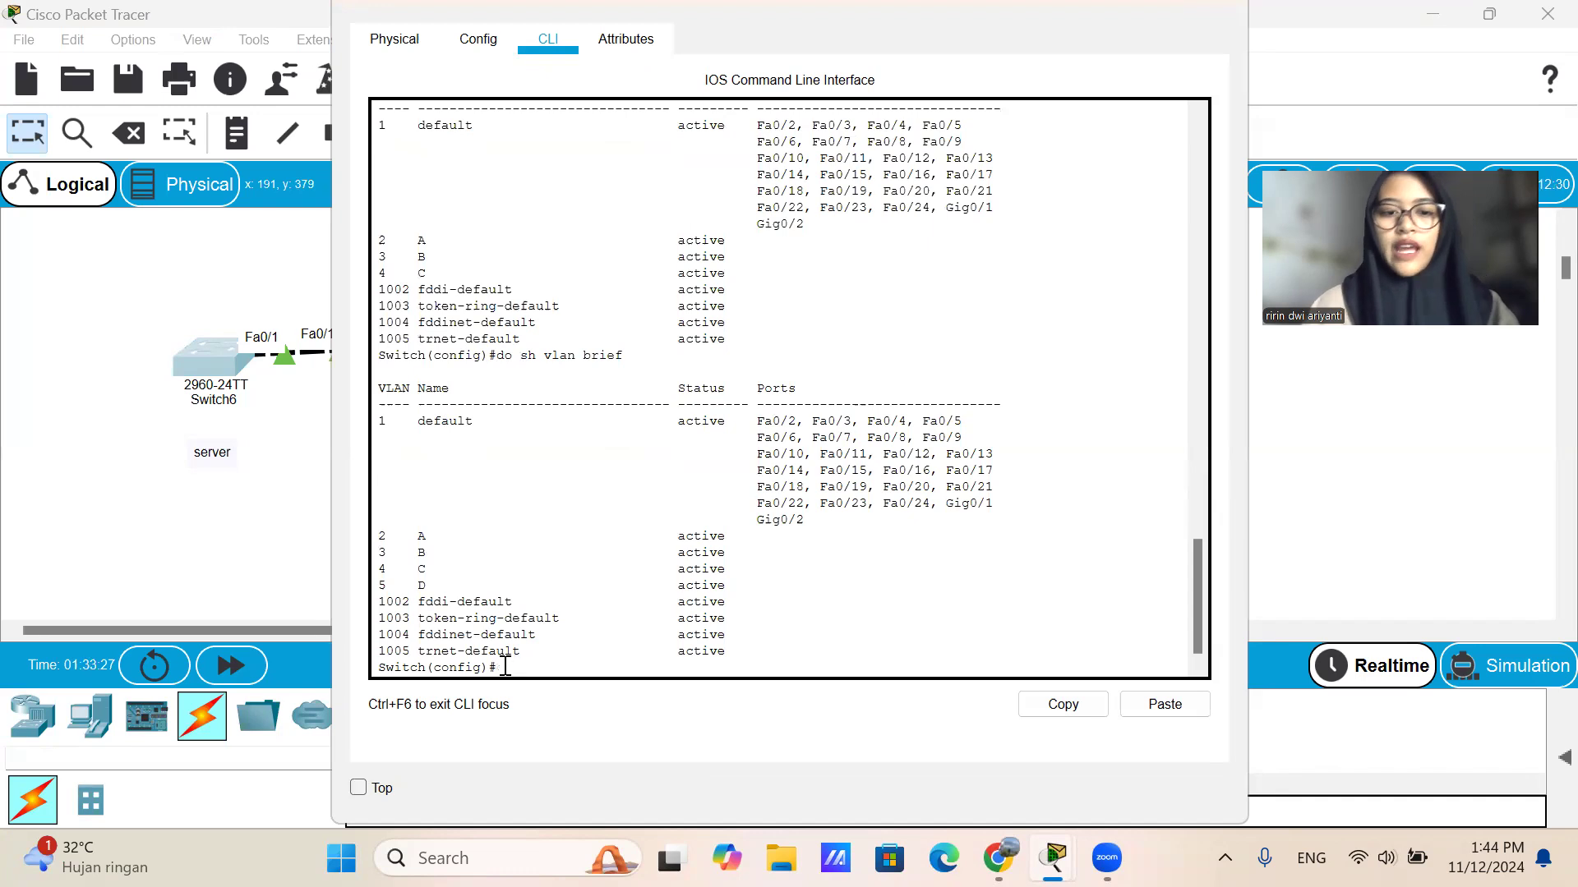
double_click(216, 448)
click(413, 548)
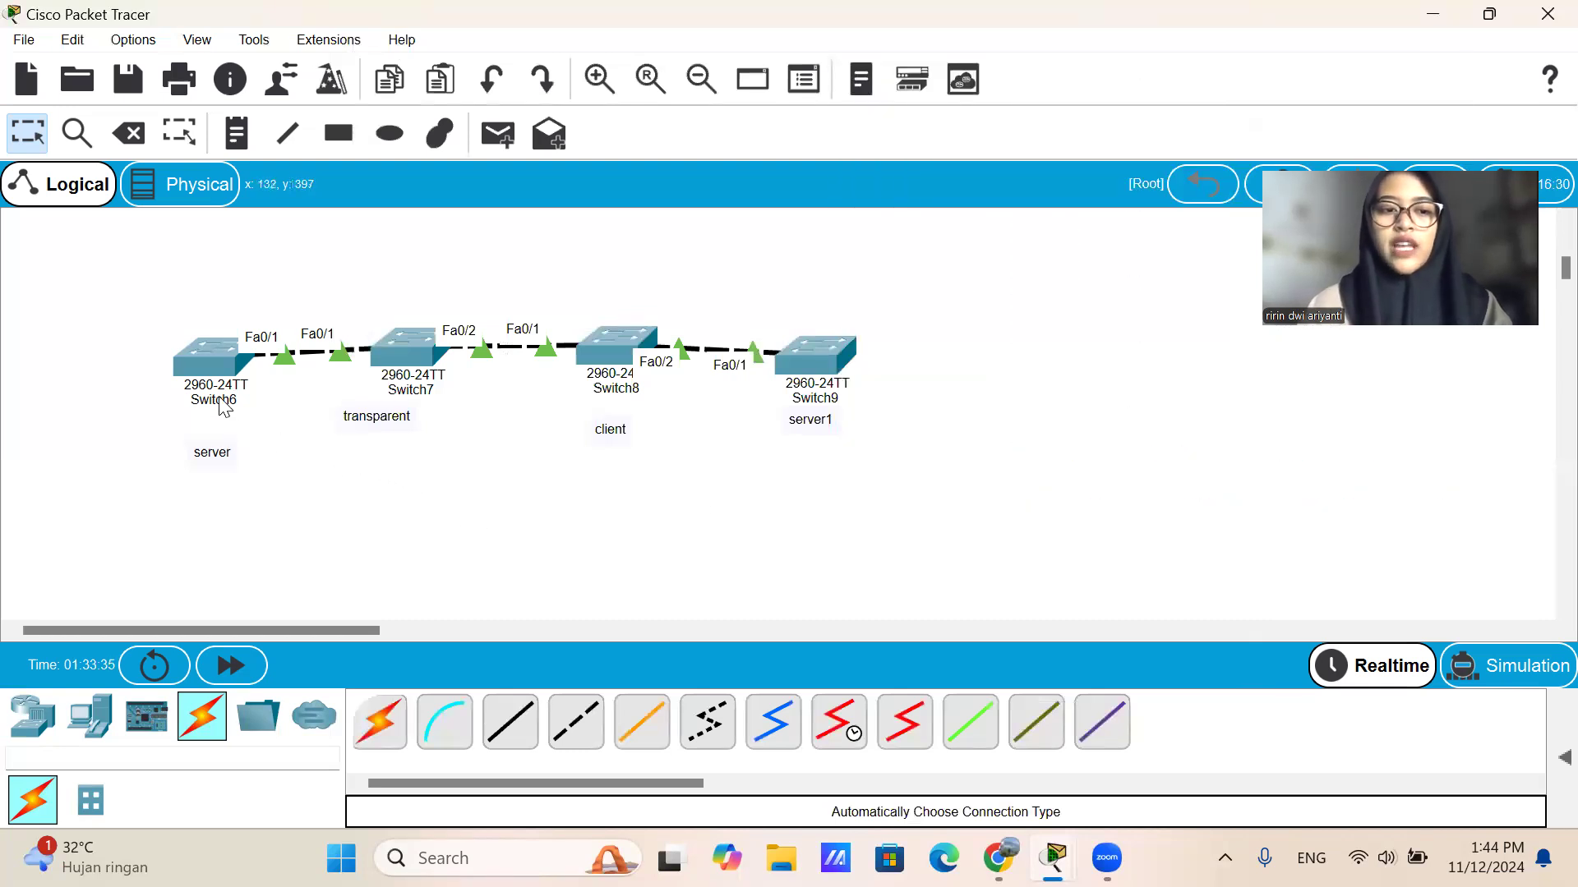
Display the VLAN list of the transparent Switch7 with do sh vlan brief and close its window.
mouse_move(218, 397)
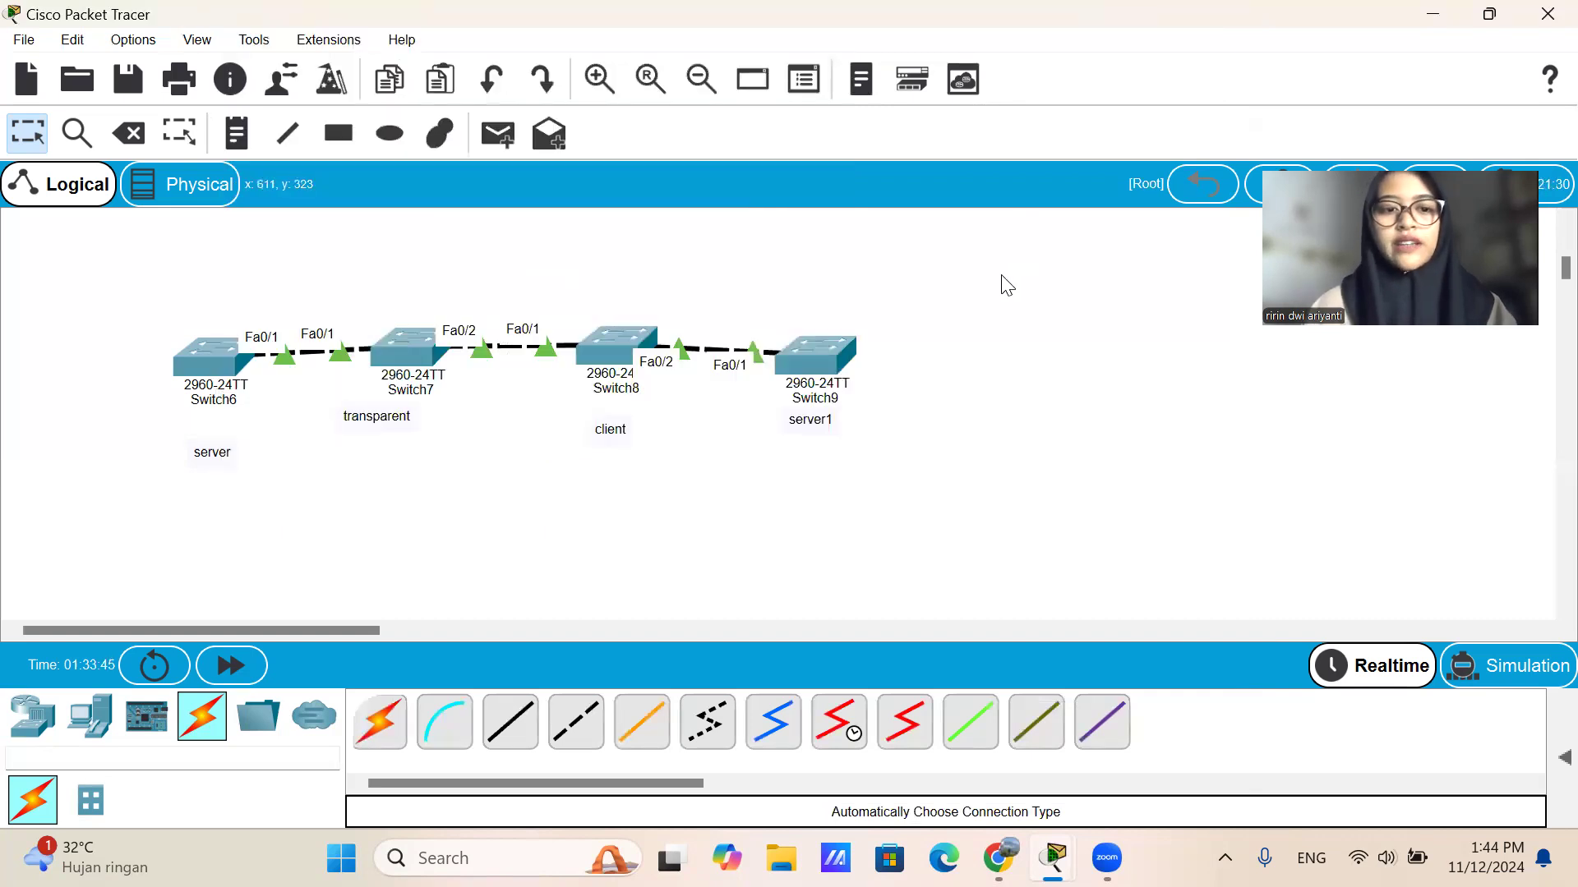
click(387, 347)
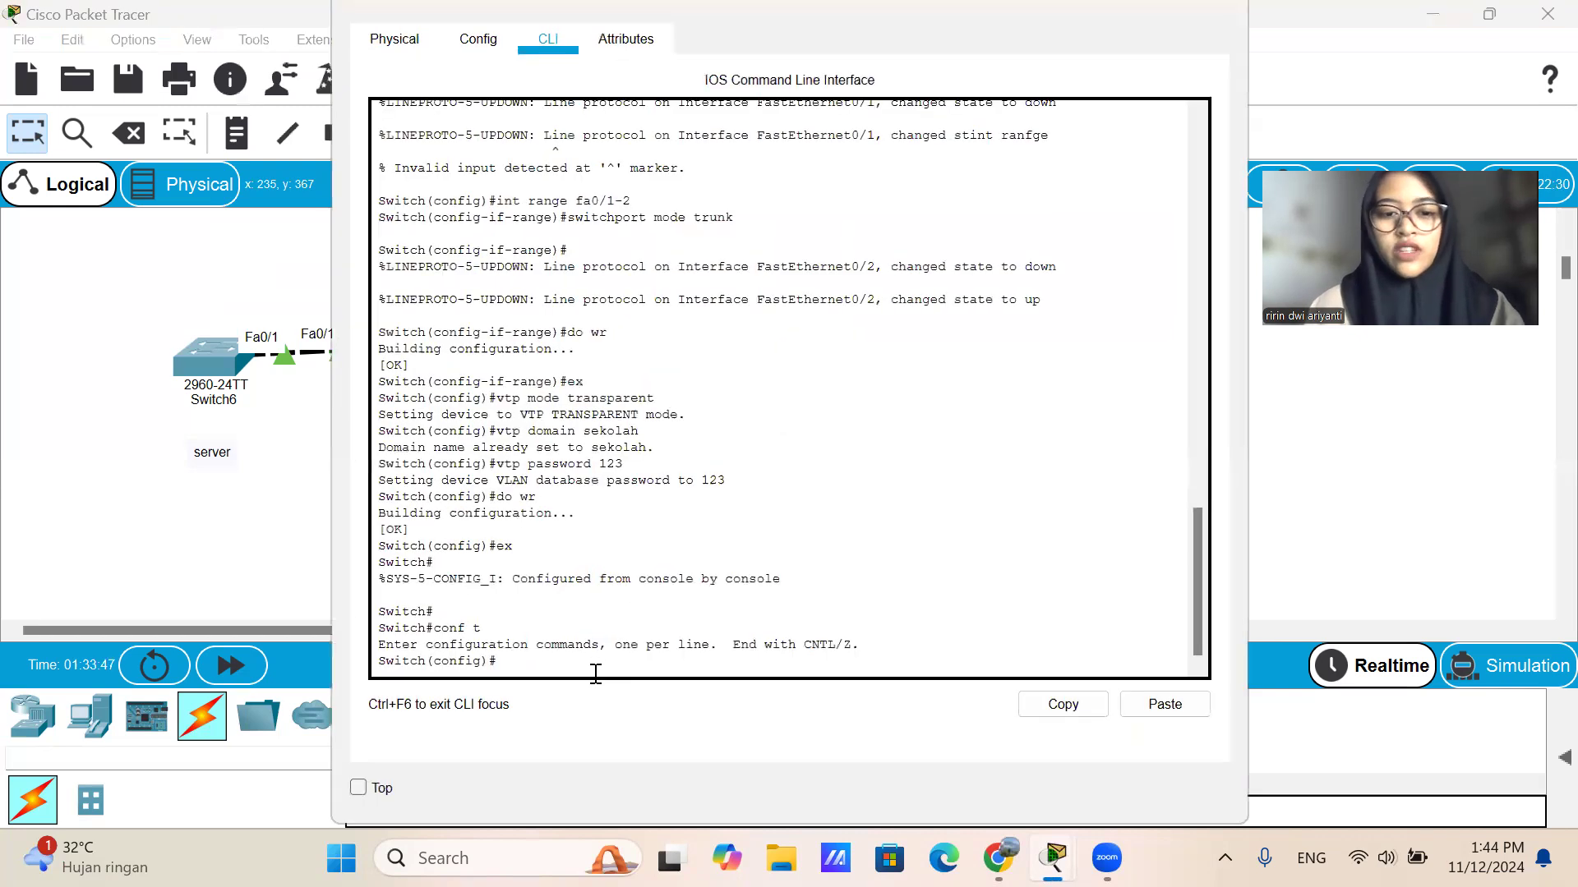
text(do sh vl)
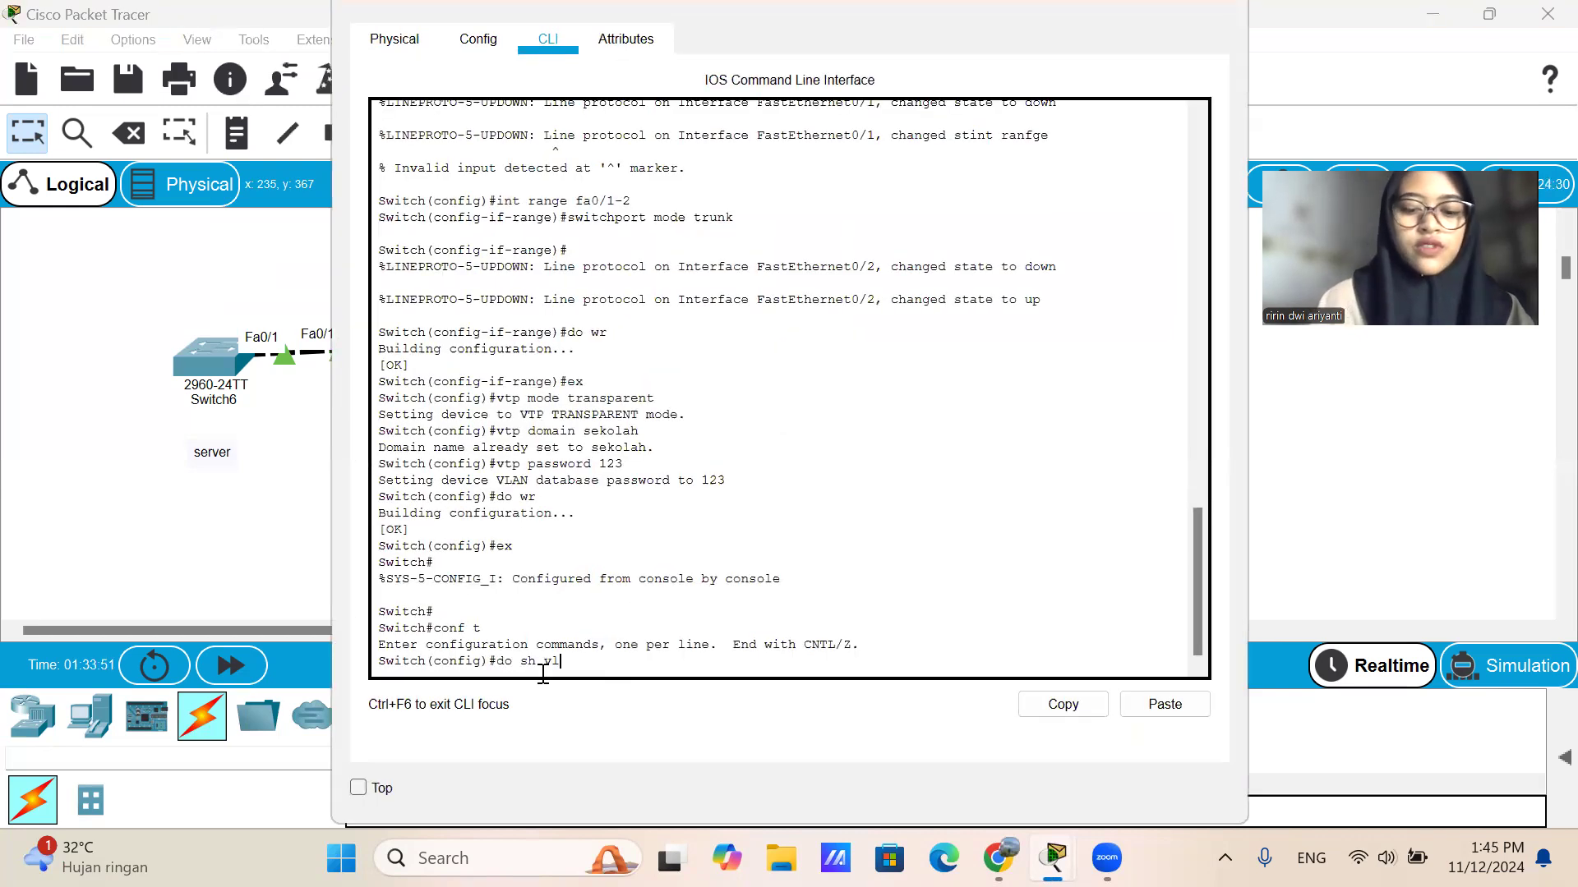
text(an brief)
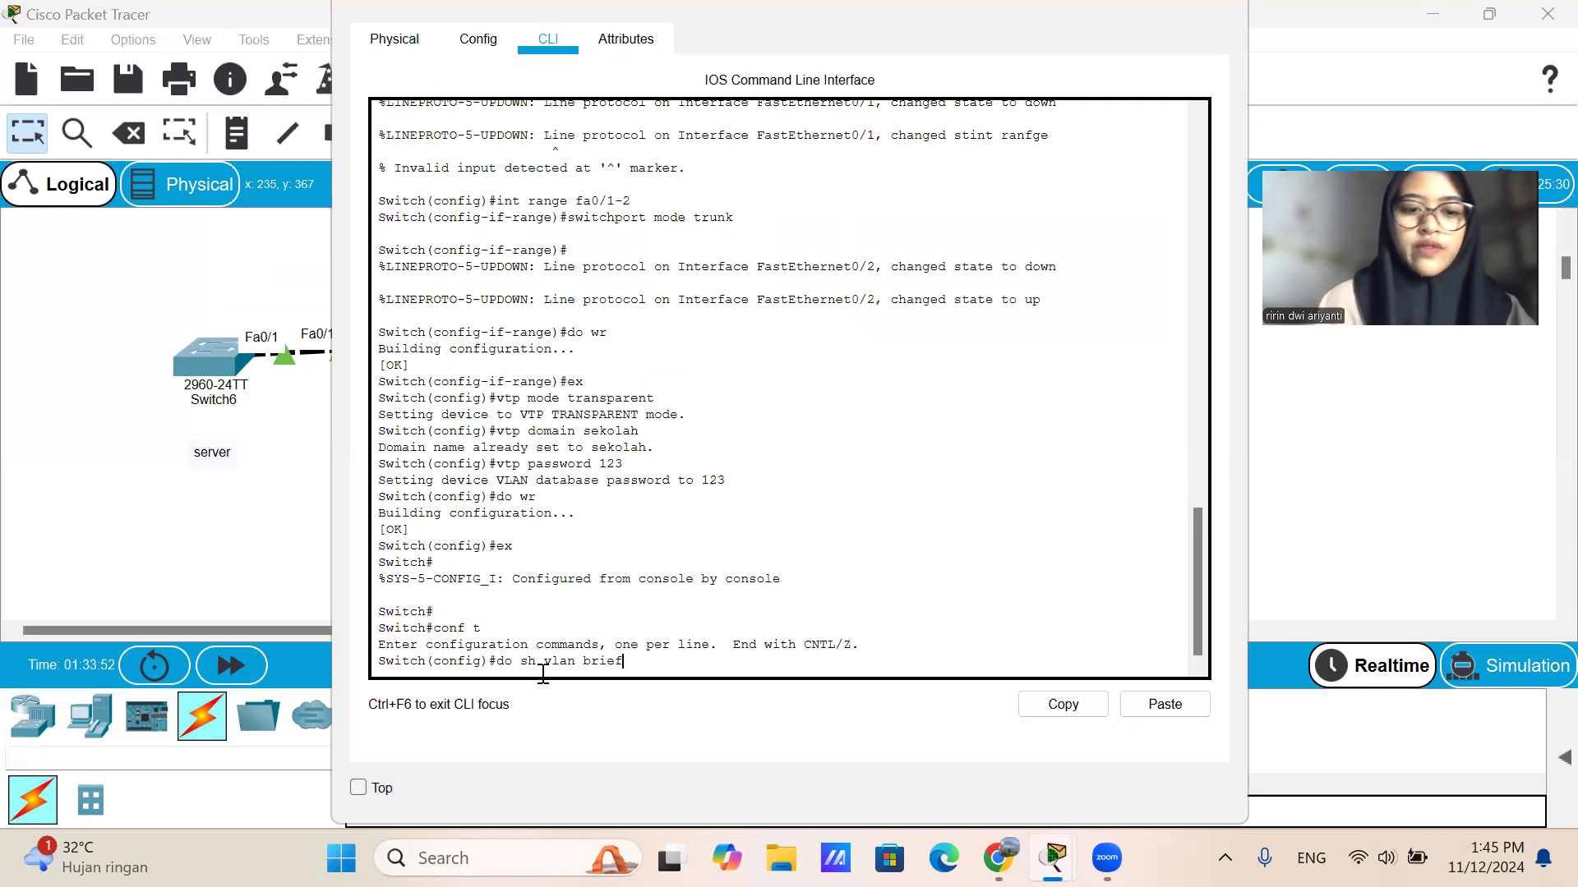
key(Return)
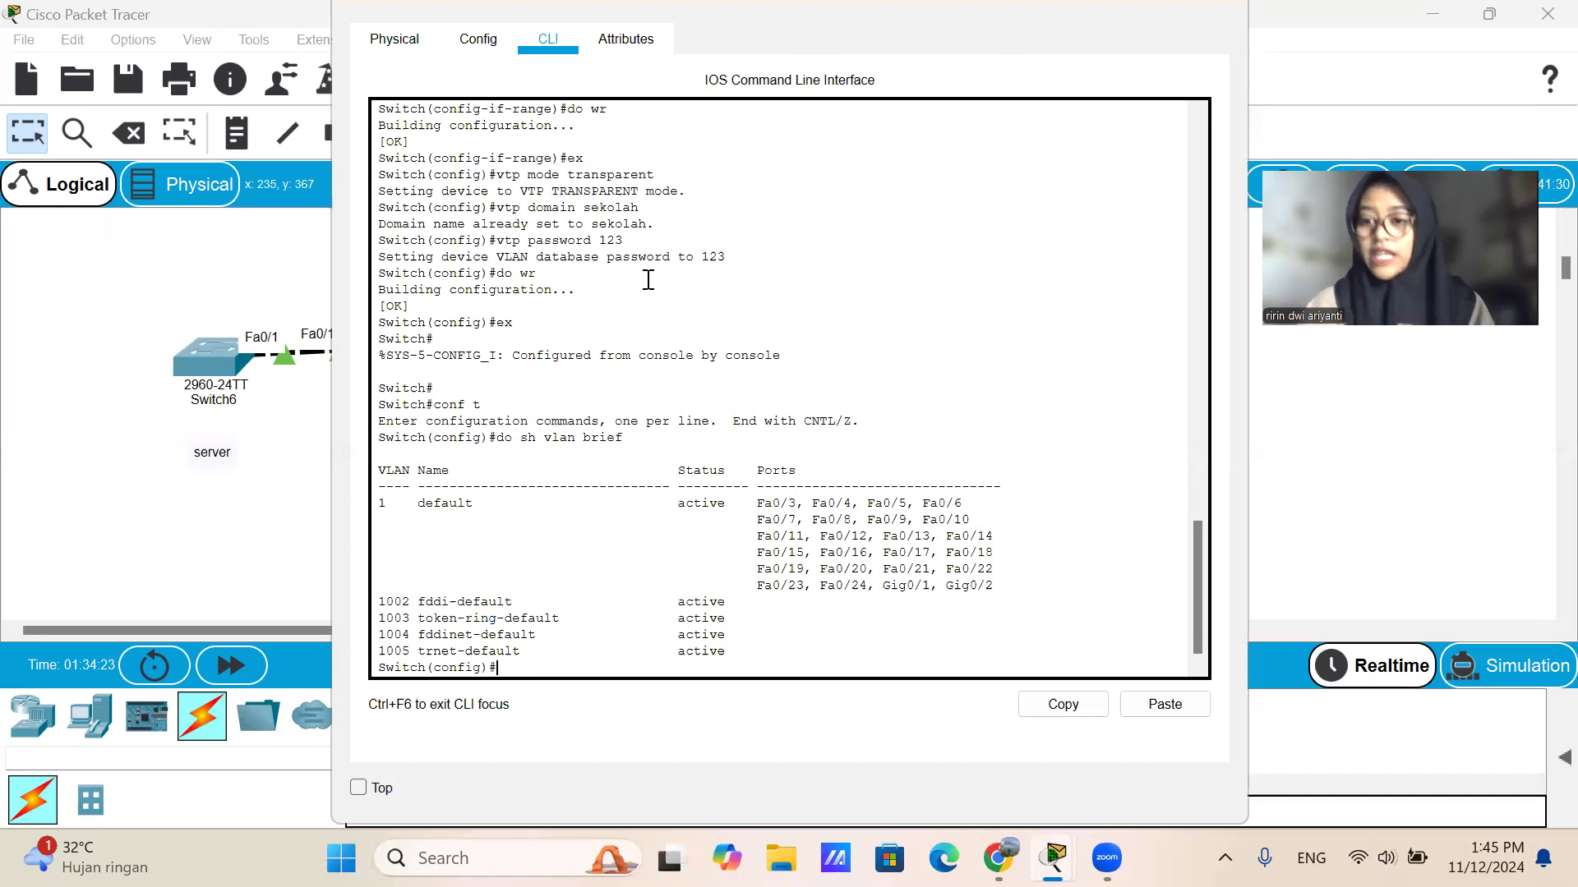
click(1218, 6)
Display the VTP status of Switch6 with do sh vtp status, examine its settings and close the window.
click(233, 360)
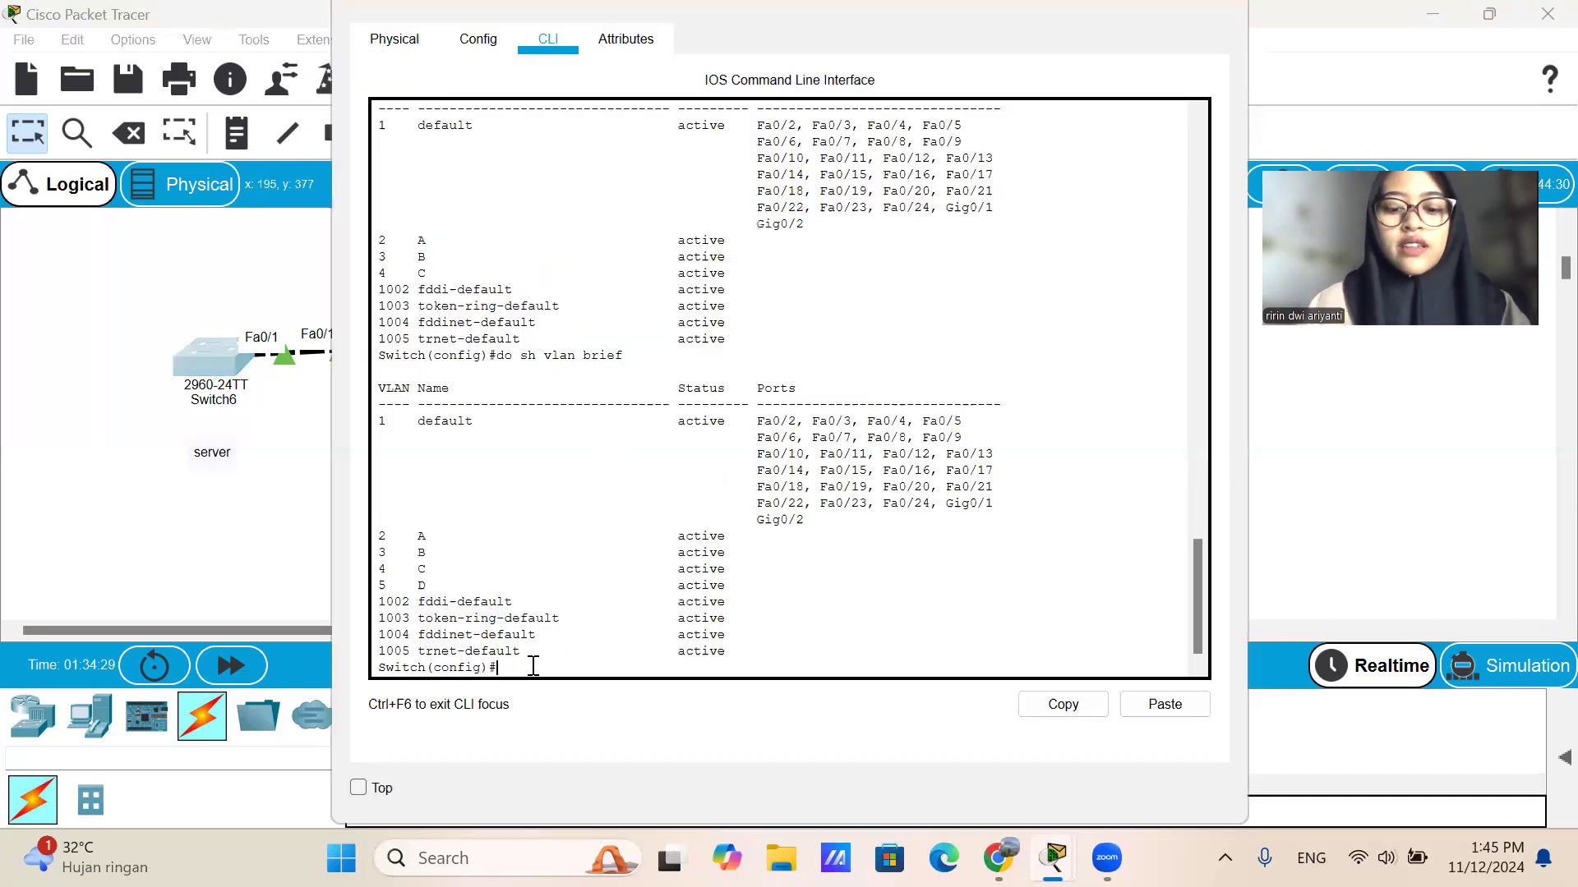
text(do sh v)
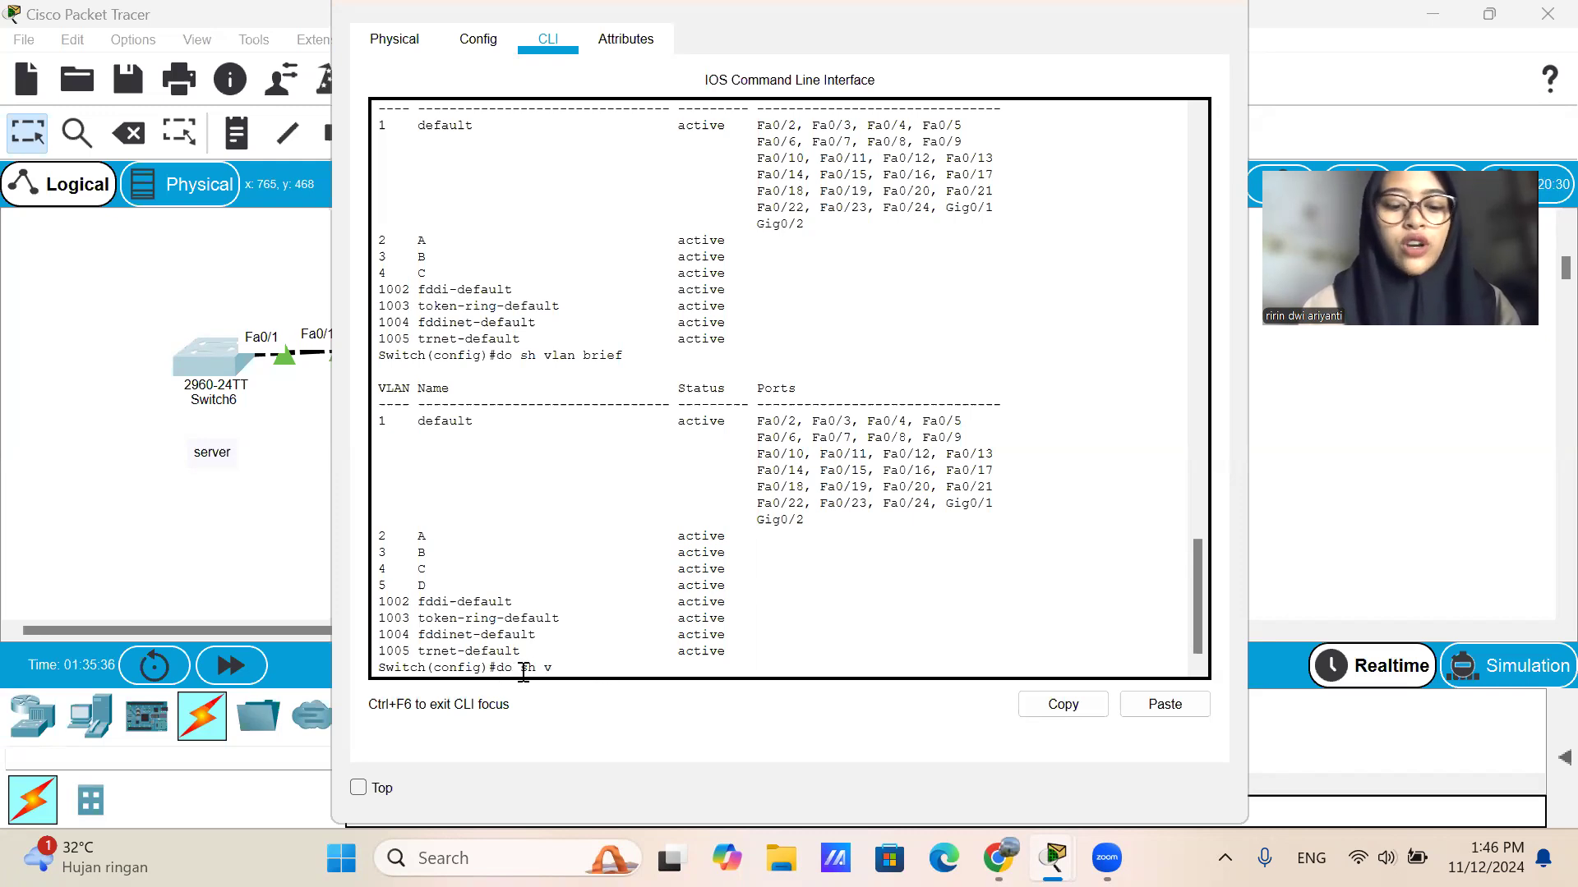
text(tp stat)
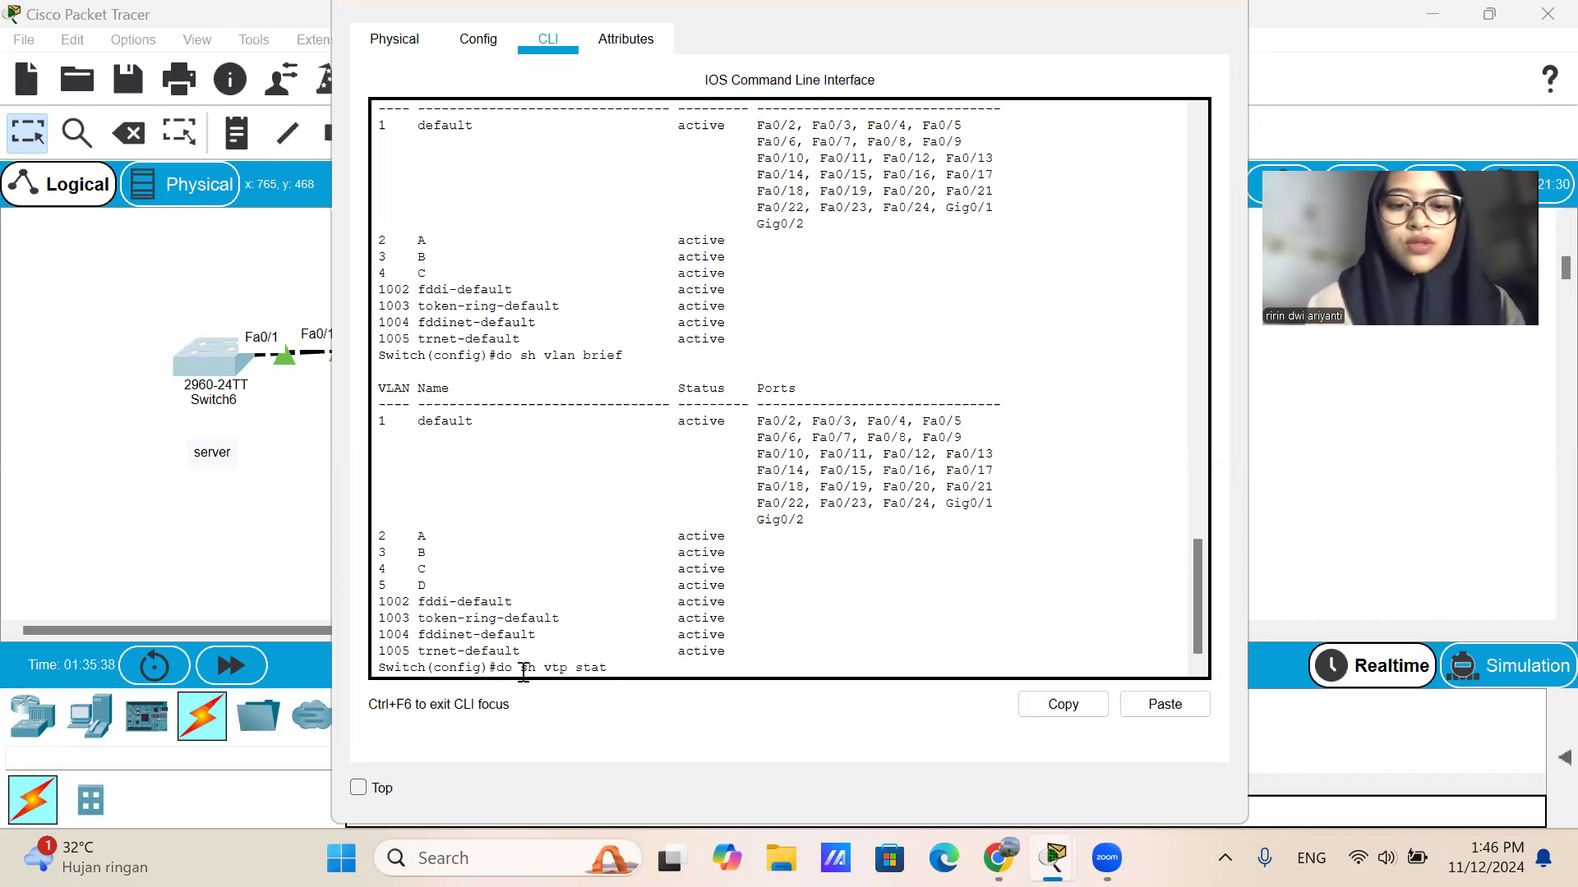
text(us)
key(Return)
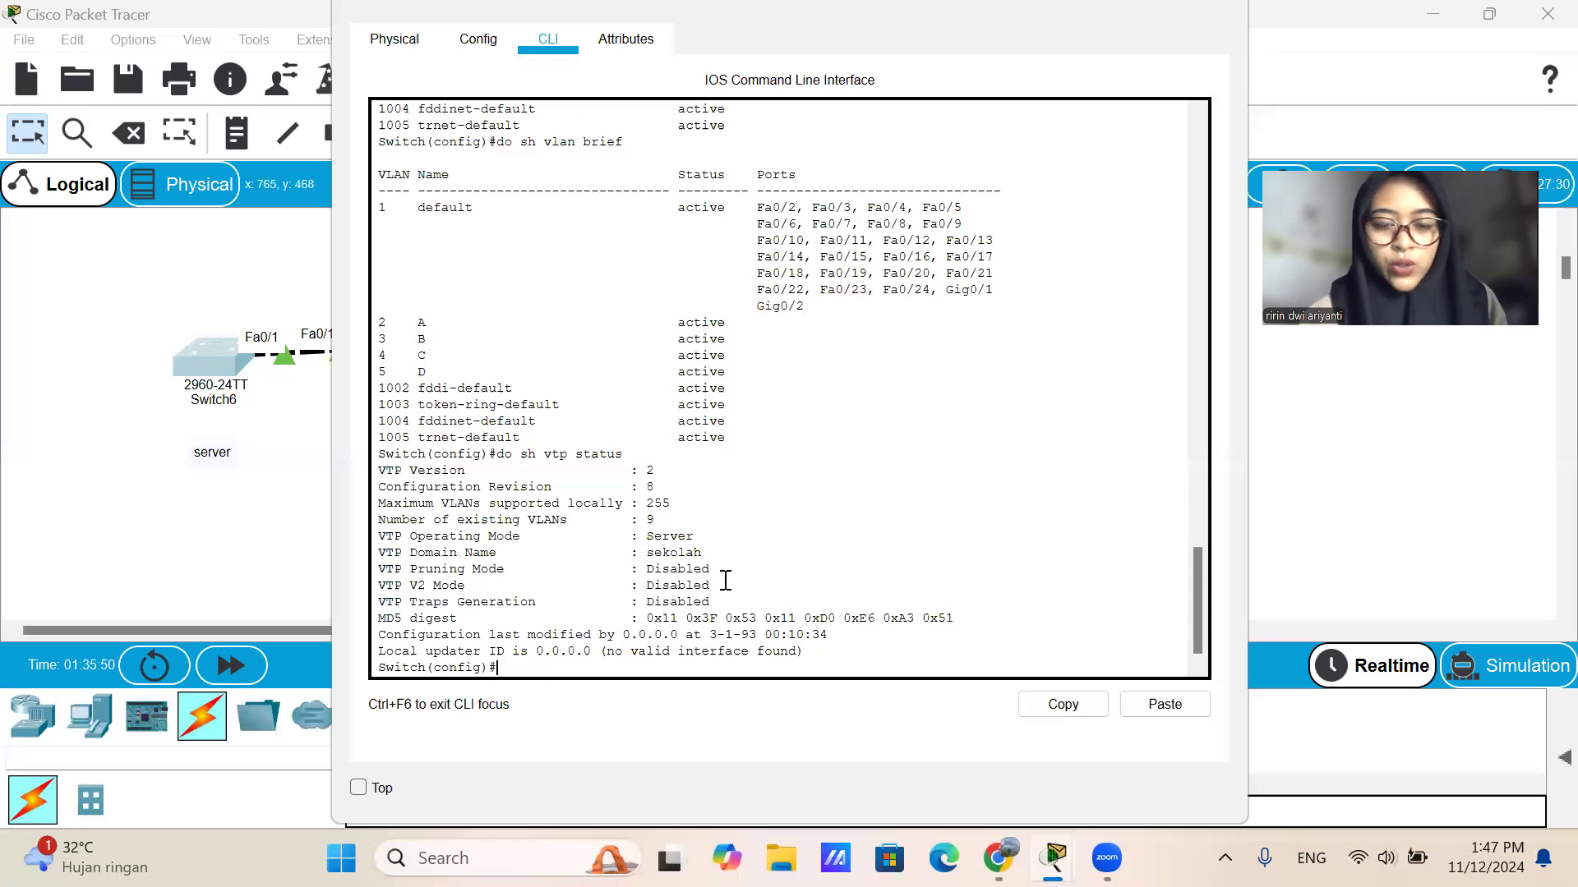
scroll(598, 605, down, 1)
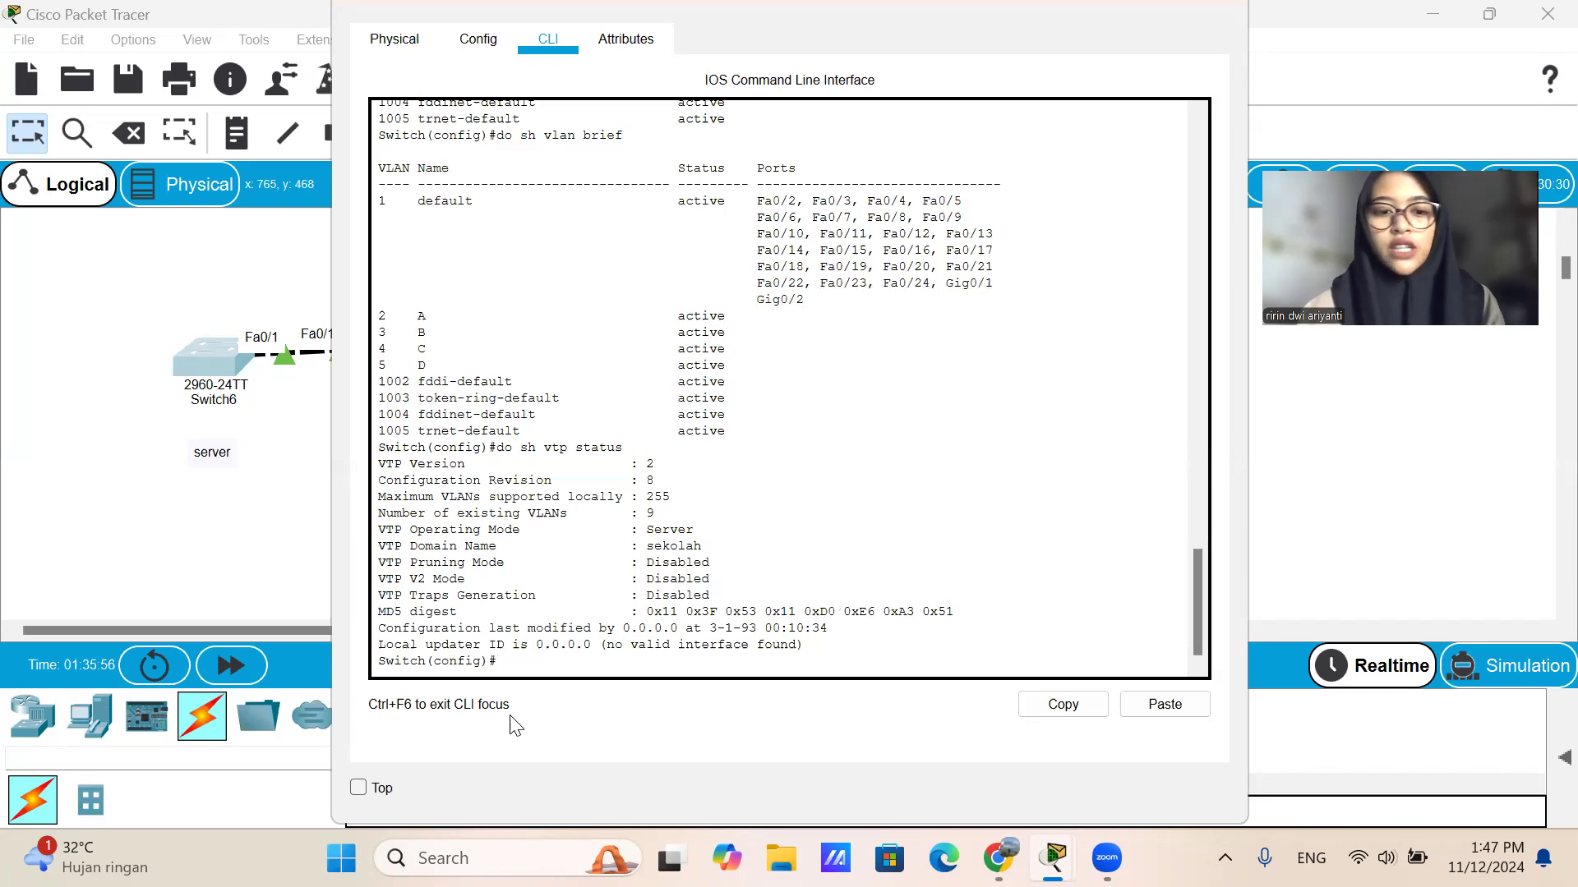
click(1212, 6)
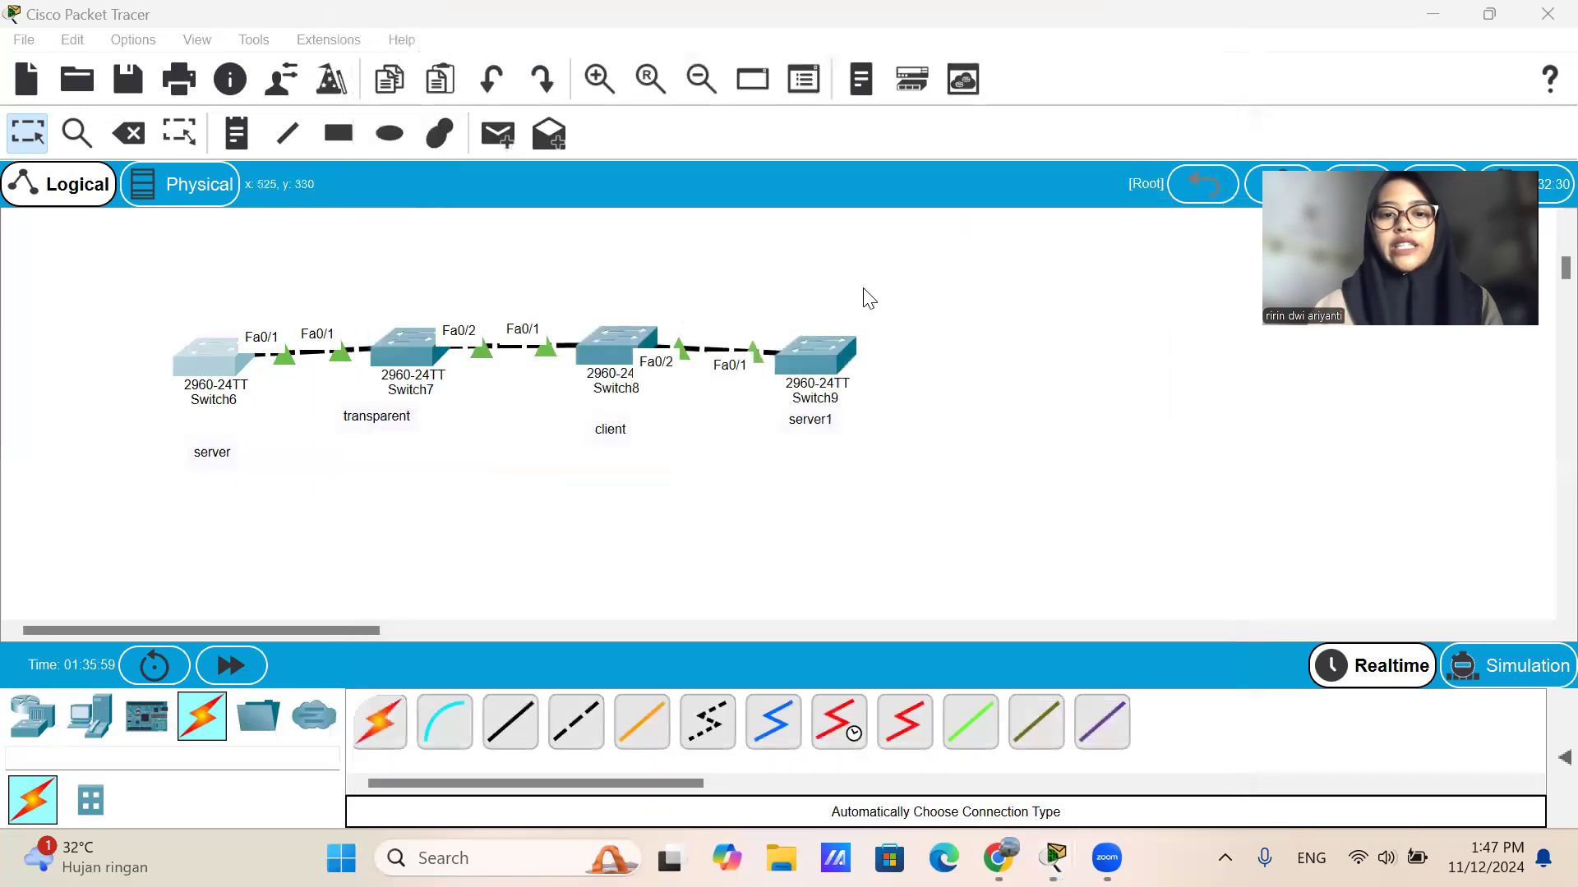